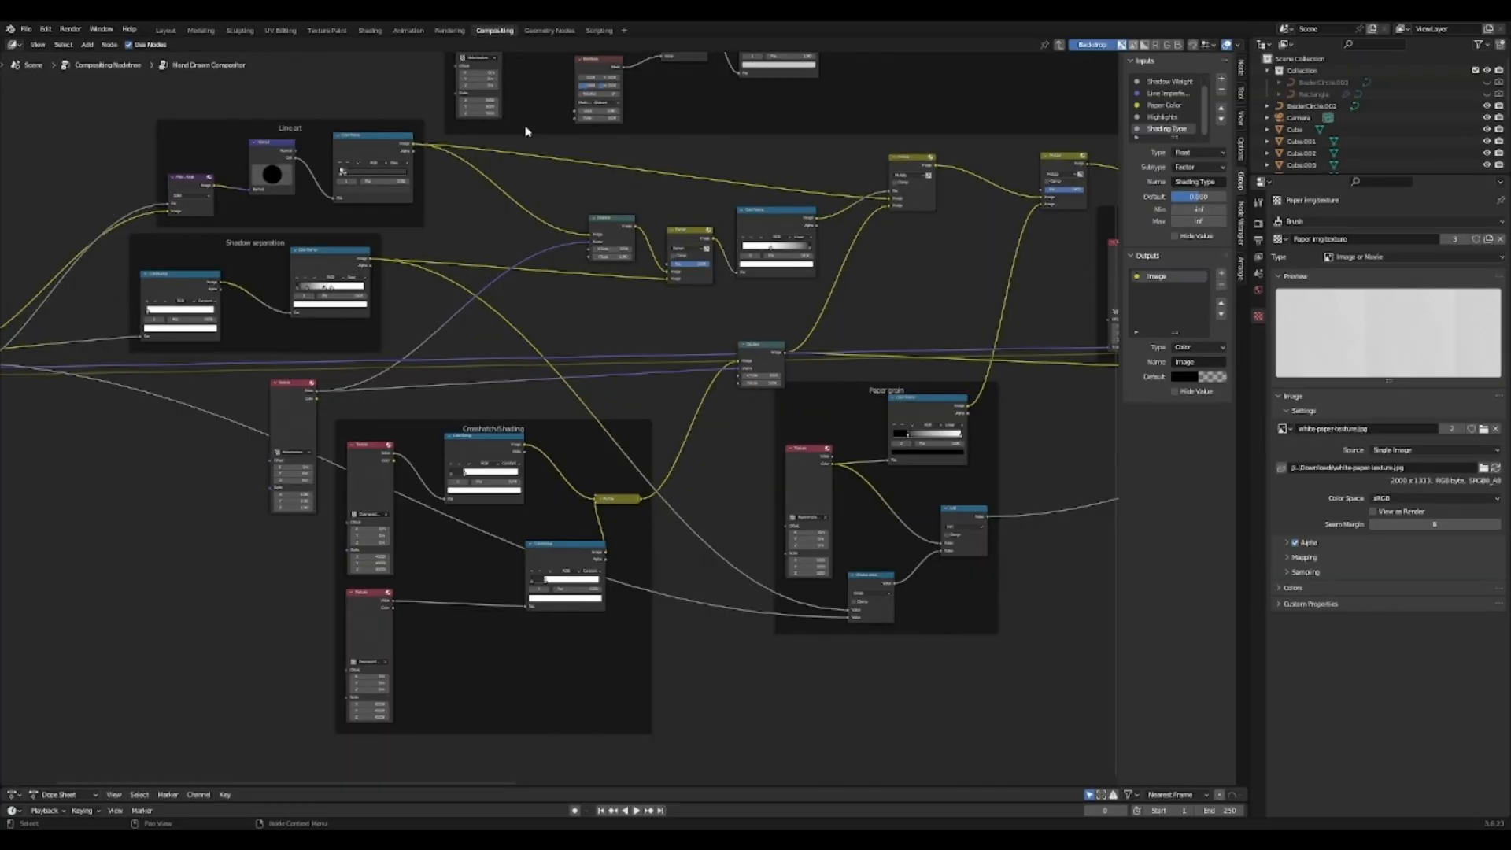
Step: Render the current frame and check the hand-drawn result in the Rendering workspace, returning to the compositing node tree
{"action": "key", "text": "F12"}
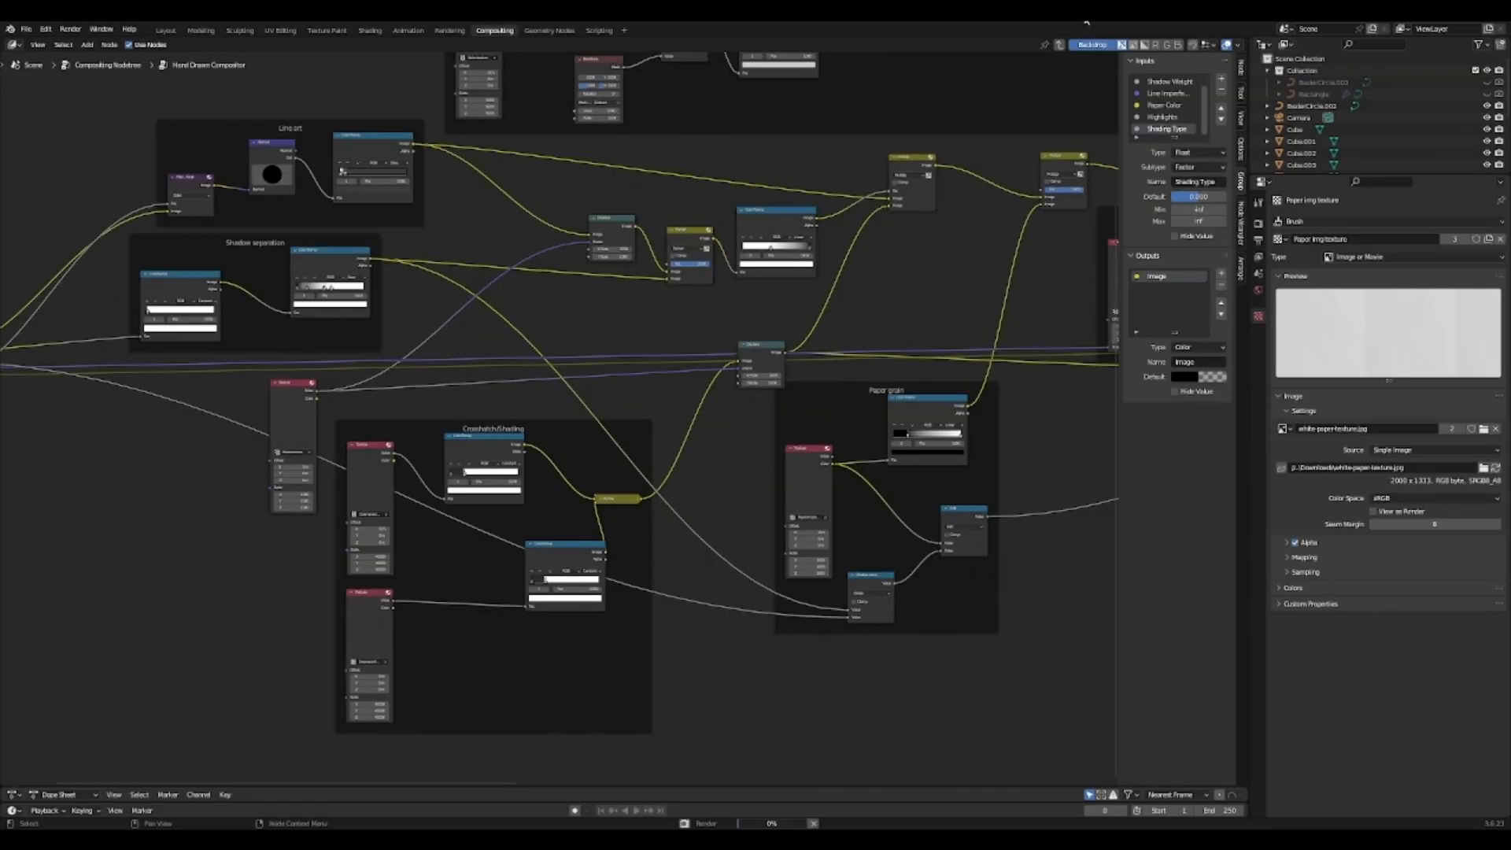
{"action": "left_click", "coordinate": [450, 30]}
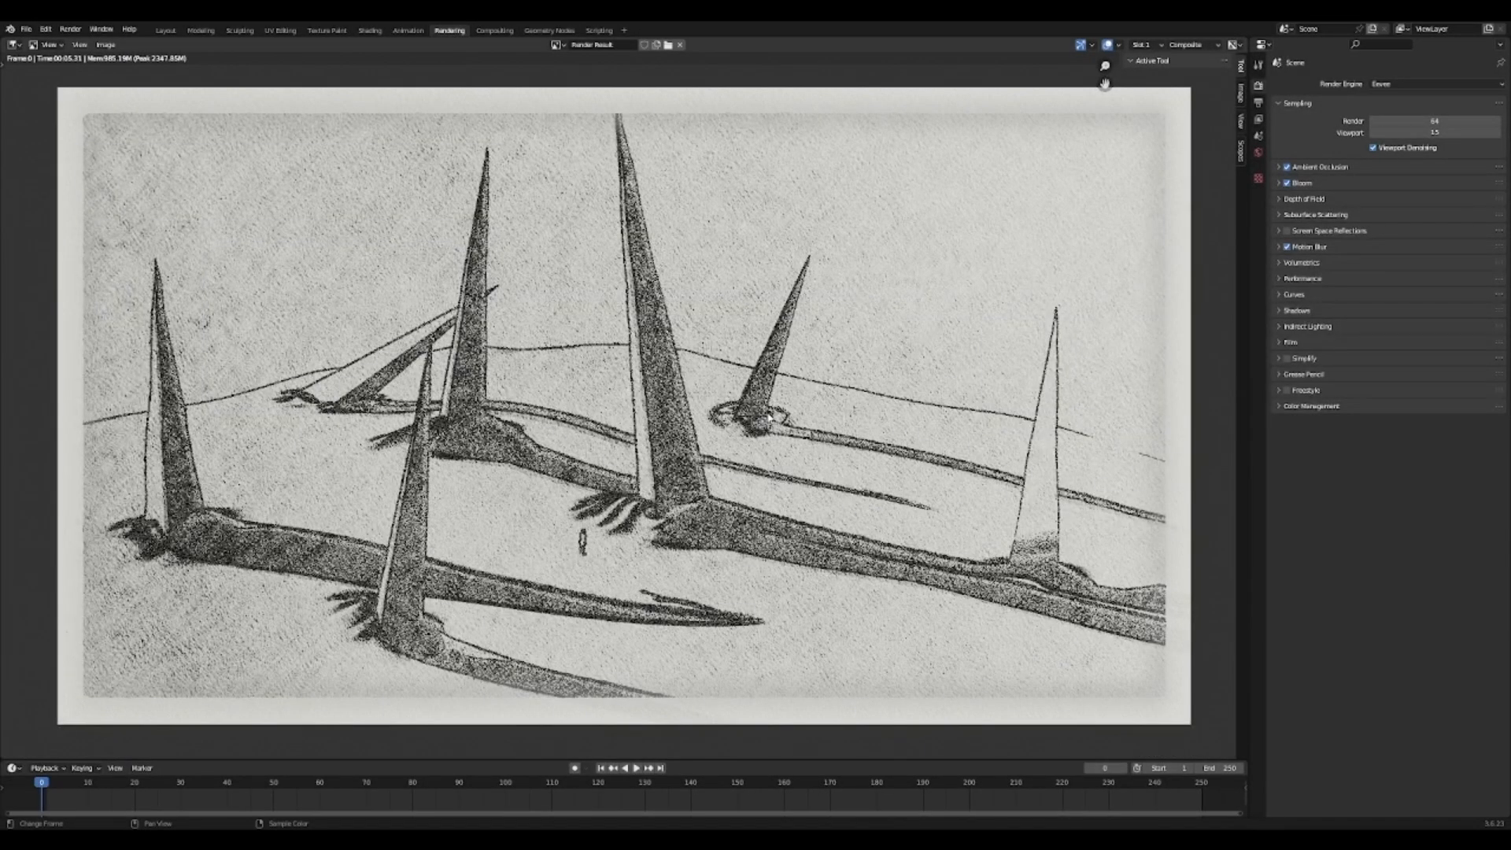
{"action": "left_click", "coordinate": [494, 29]}
Step: Examine the Group Input node and its links into the Line art and Shadow separation frames
{"action": "scroll", "coordinate": [830, 377], "scroll_direction": "down", "scroll_amount": 3}
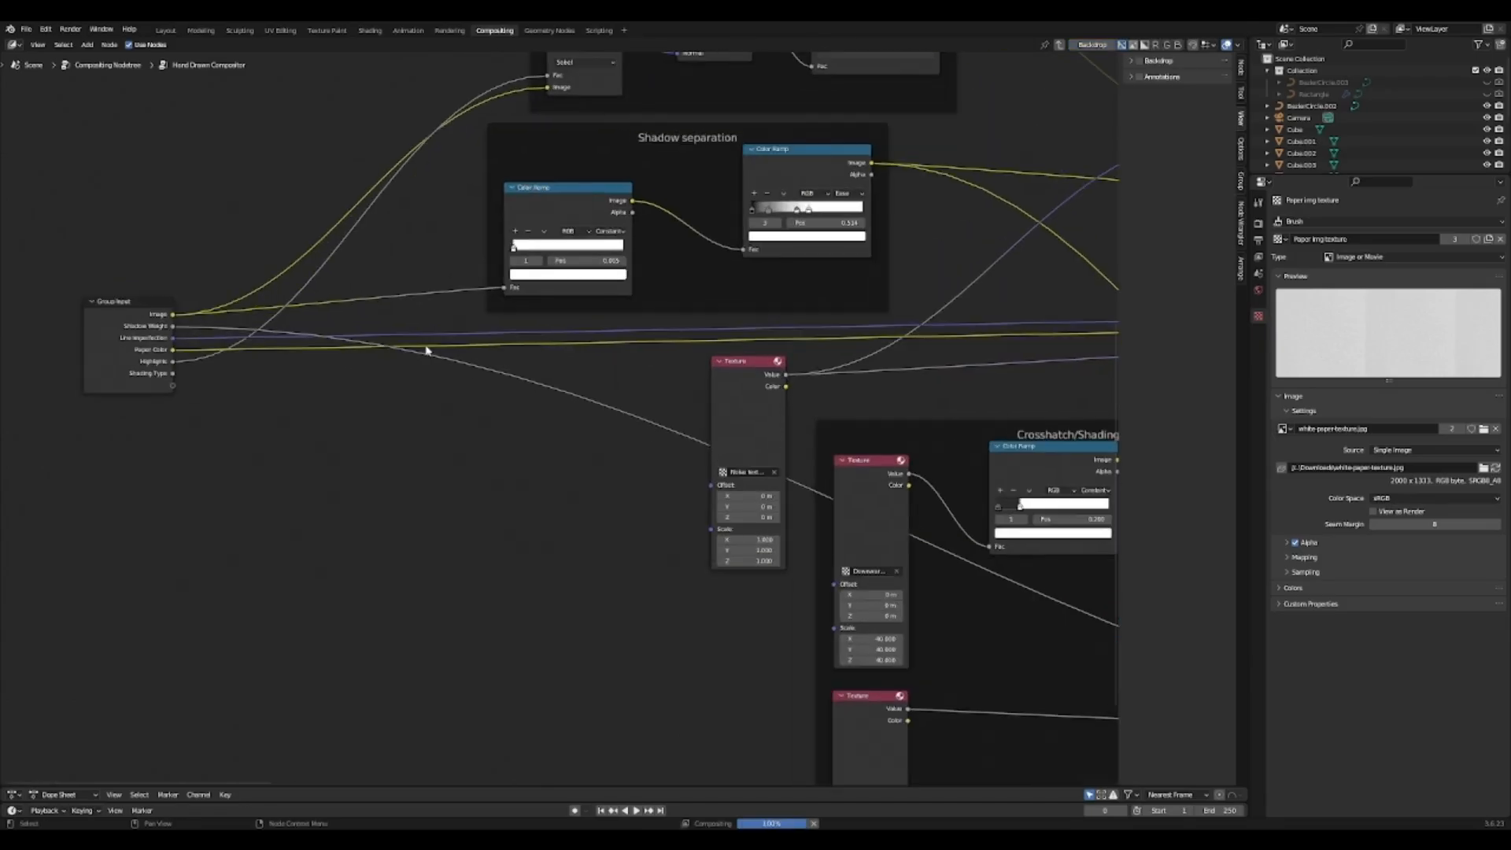
{"action": "scroll", "coordinate": [428, 347], "scroll_direction": "up", "scroll_amount": 5, "text": "shift"}
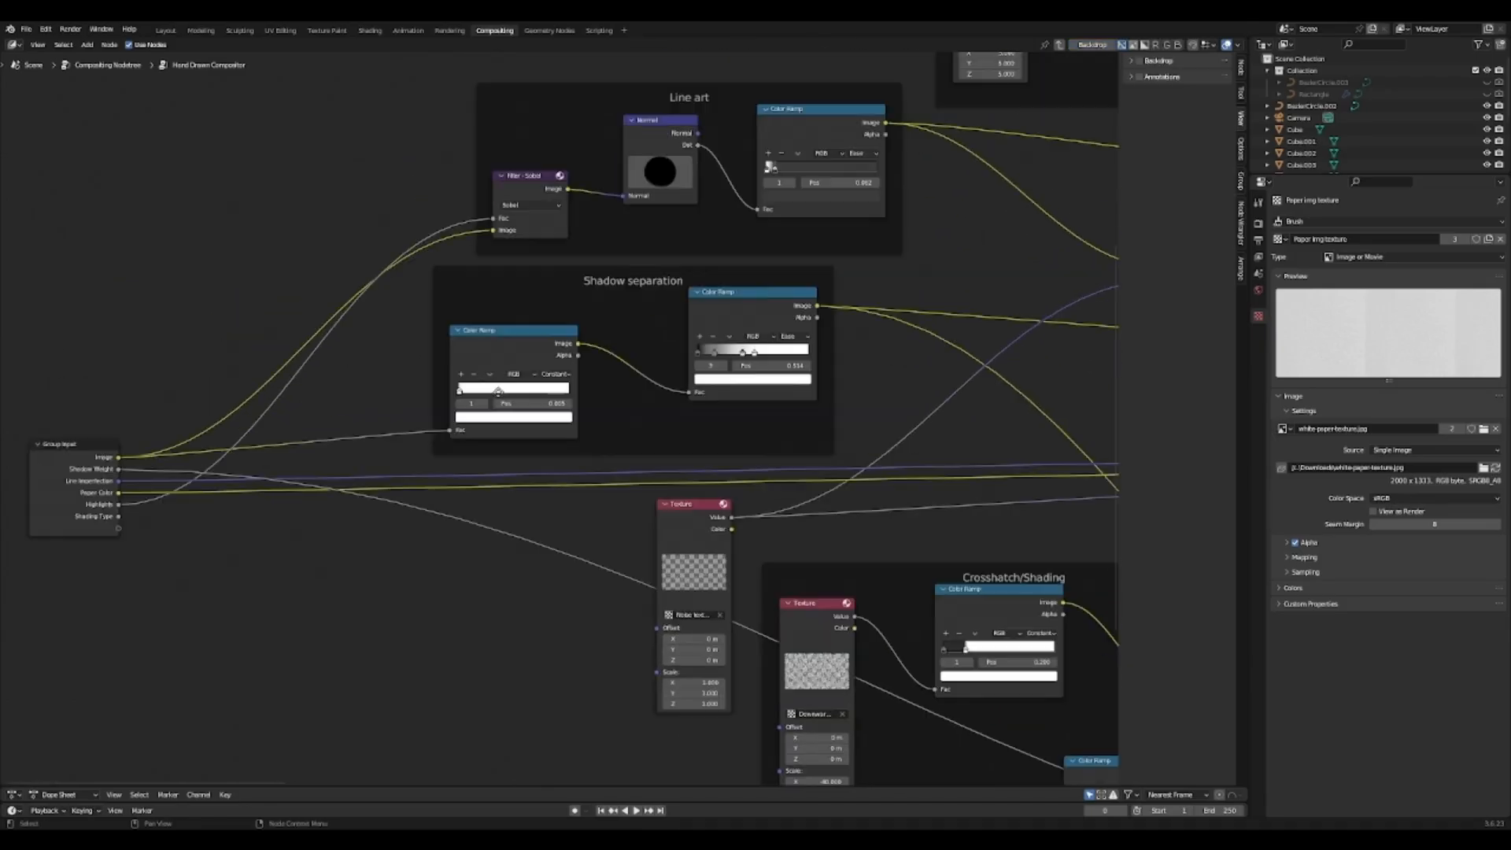
{"action": "scroll", "coordinate": [310, 479], "scroll_direction": "up", "scroll_amount": 2}
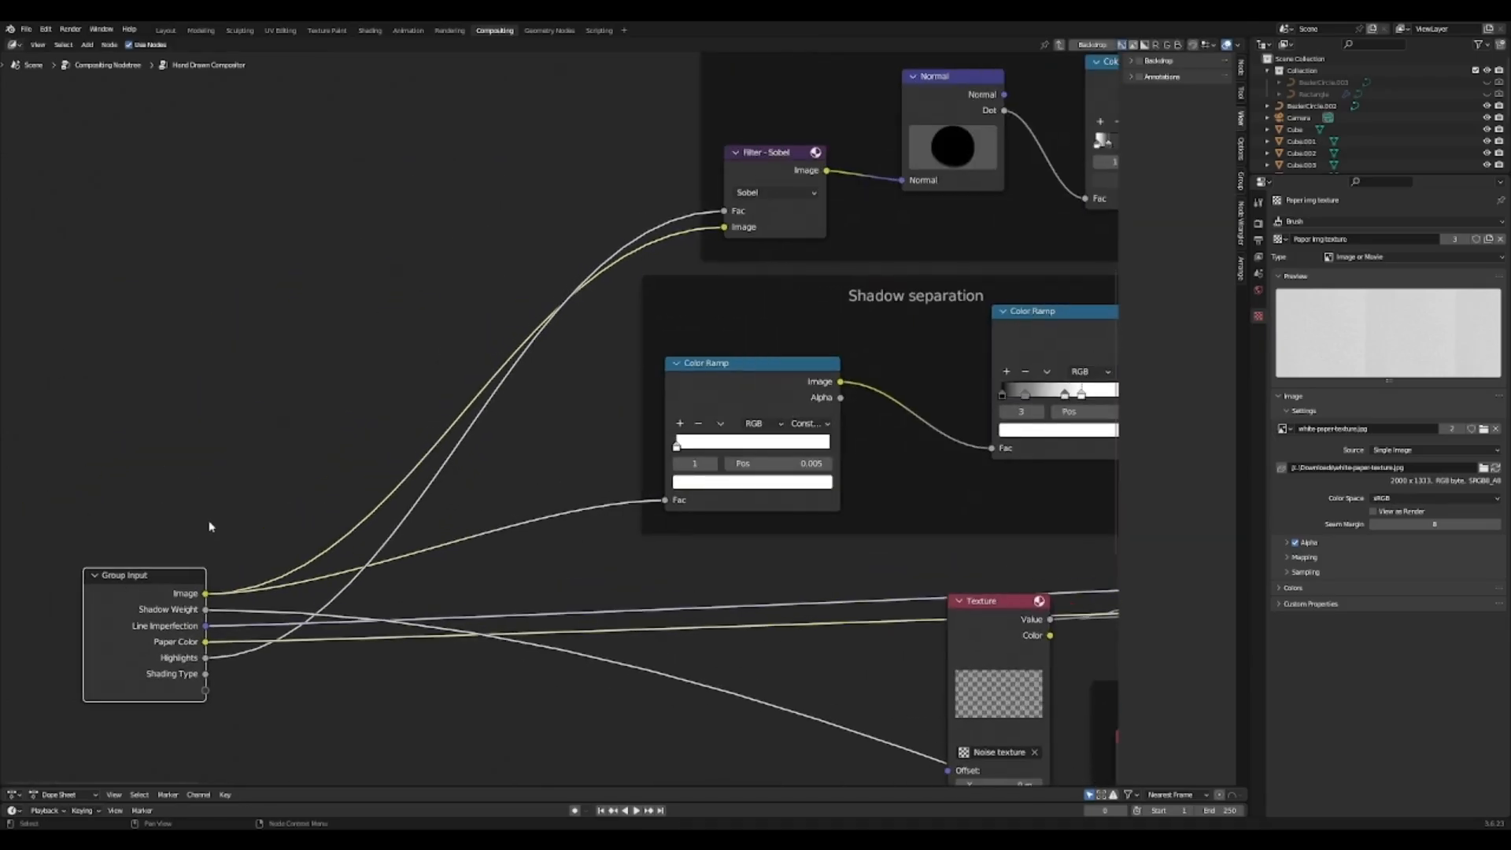
{"action": "middle_click_drag", "start_coordinate": [523, 441], "coordinate": [345, 515]}
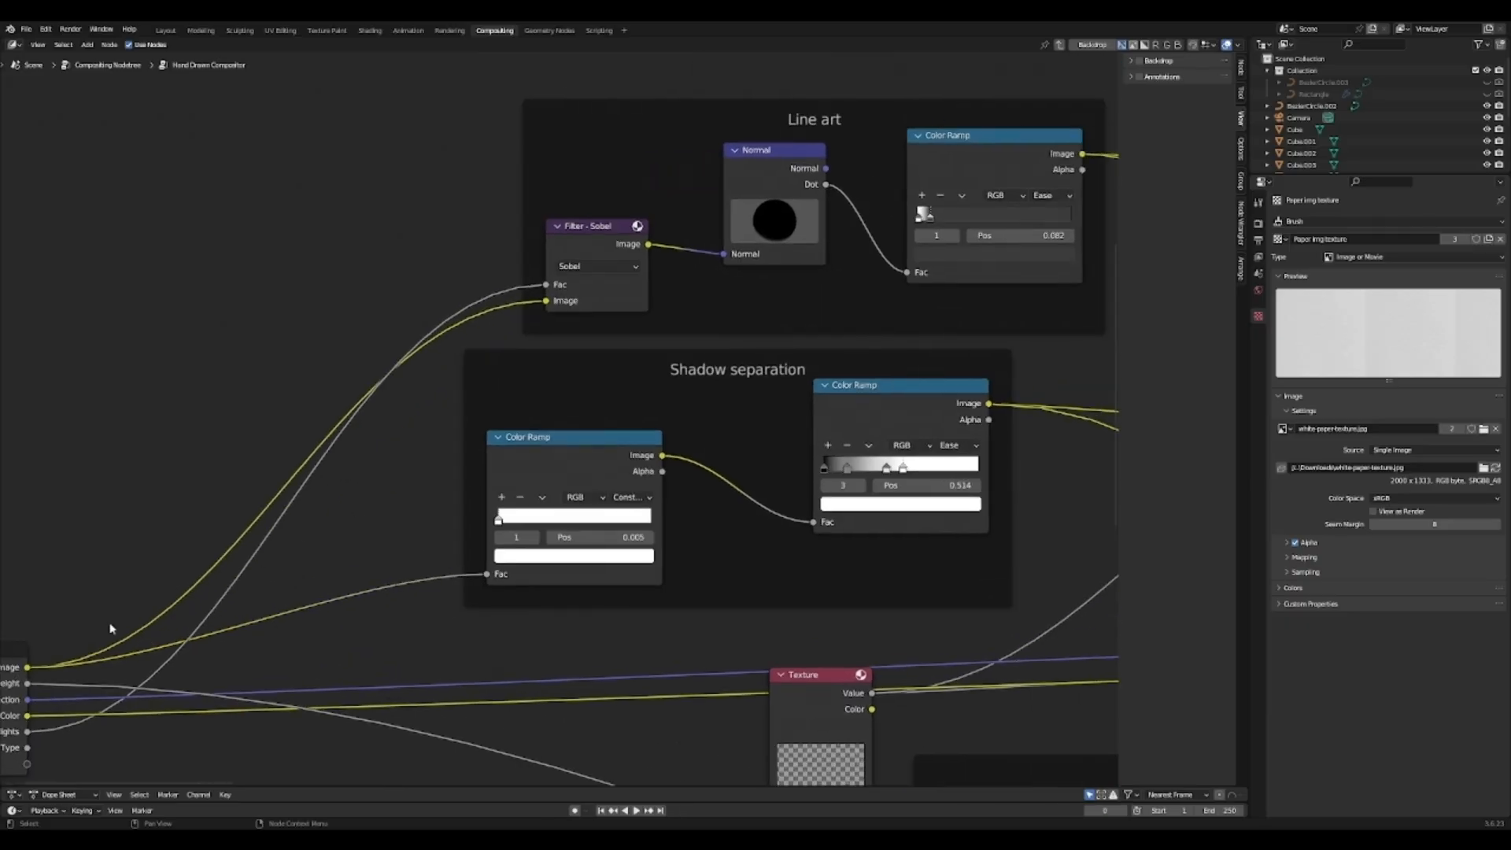
{"action": "middle_click_drag", "start_coordinate": [517, 294], "coordinate": [441, 329]}
{"action": "scroll", "coordinate": [441, 329], "scroll_direction": "up", "scroll_amount": 1}
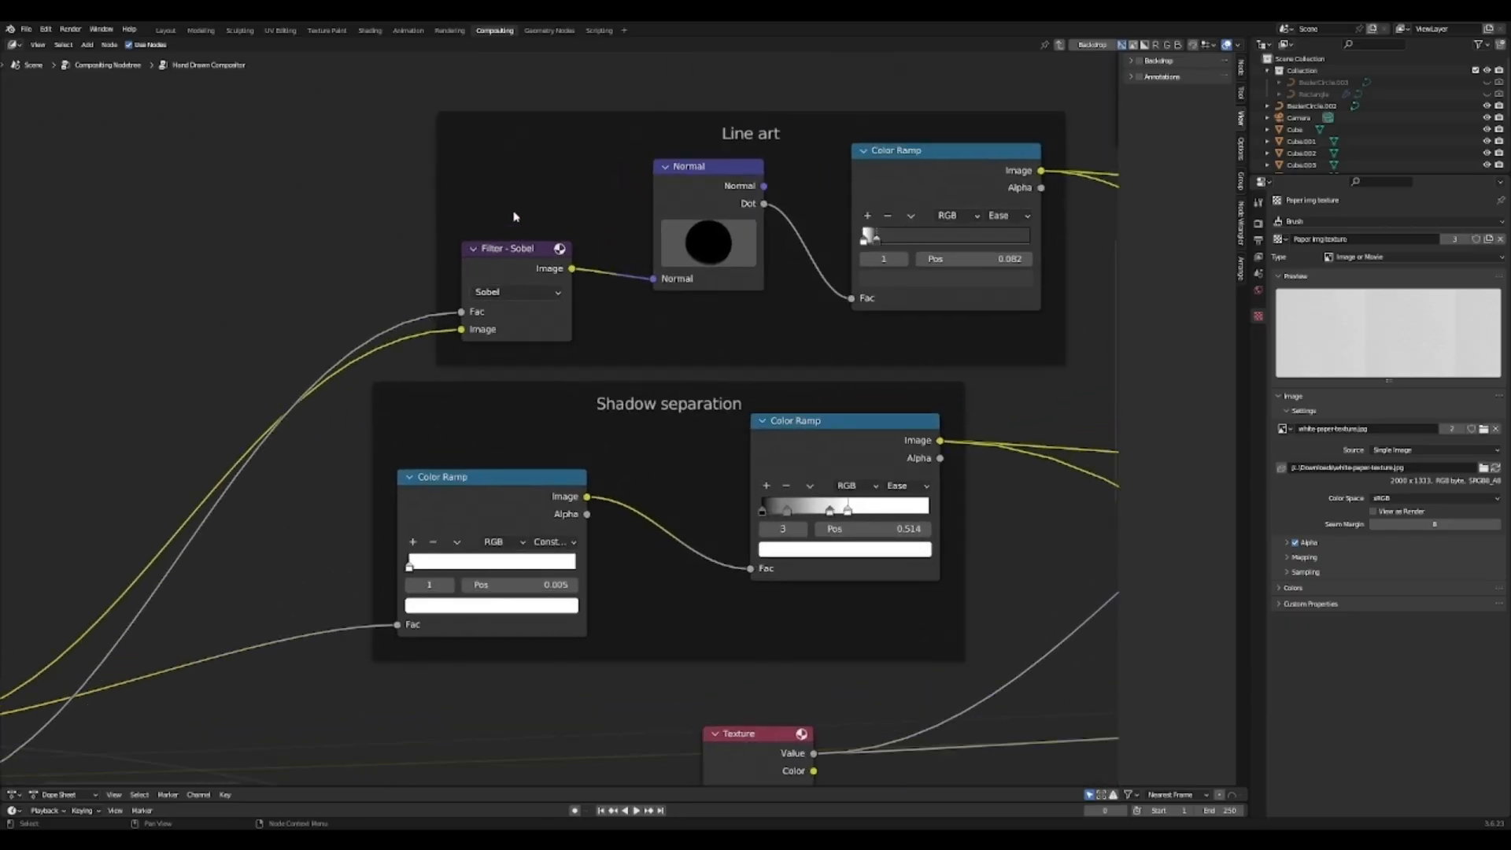
Step: Inspect the Line art chain from the Sobel filter through the Normal node to both stops of its Color Ramp
{"action": "middle_click_drag", "start_coordinate": [692, 187], "coordinate": [490, 264]}
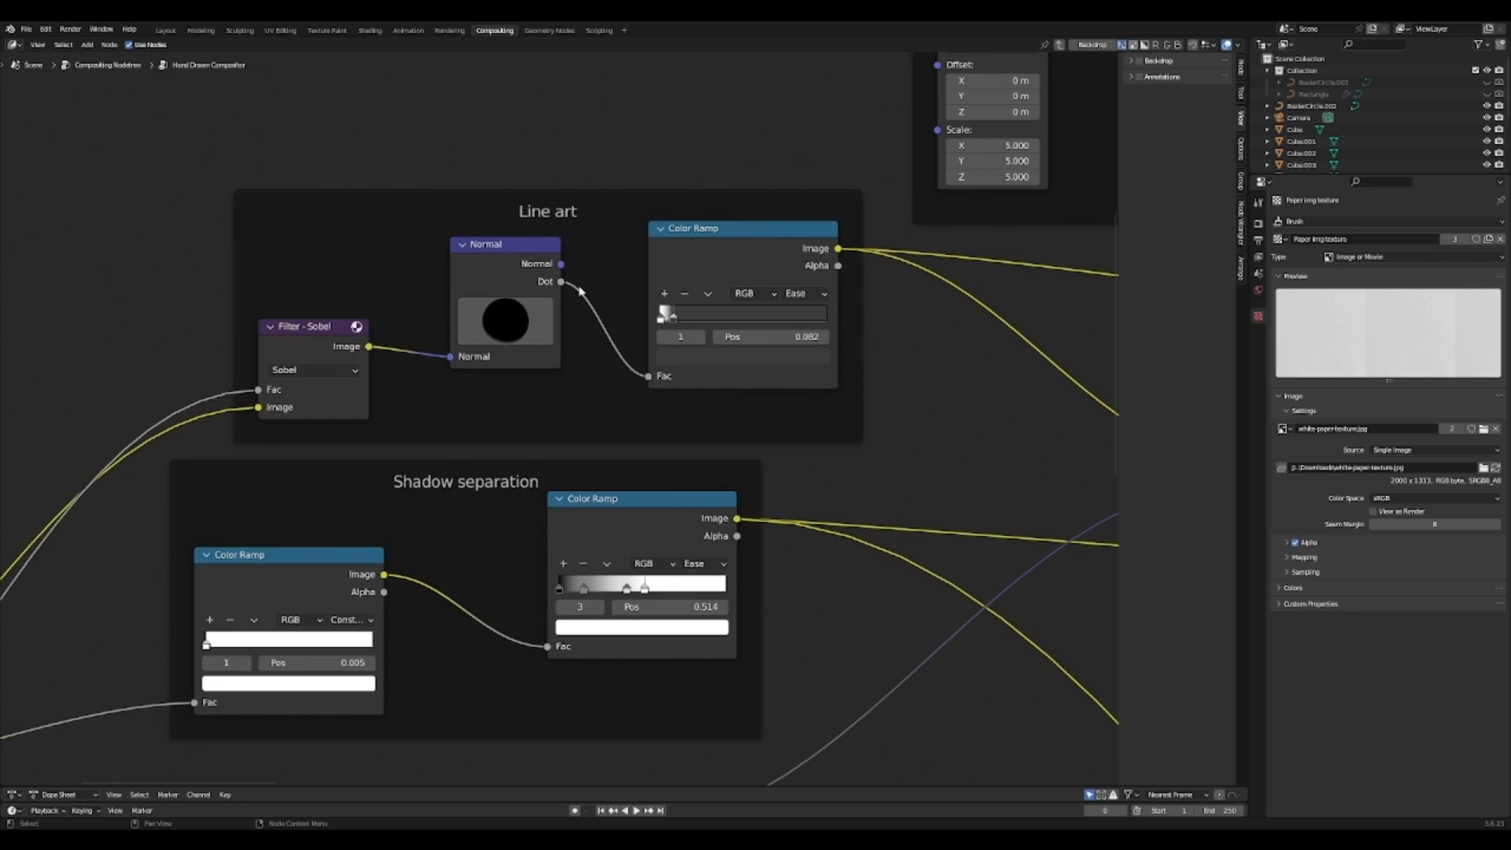
{"action": "middle_click_drag", "start_coordinate": [654, 260], "coordinate": [463, 354]}
{"action": "scroll", "coordinate": [463, 354], "scroll_direction": "up", "scroll_amount": 2}
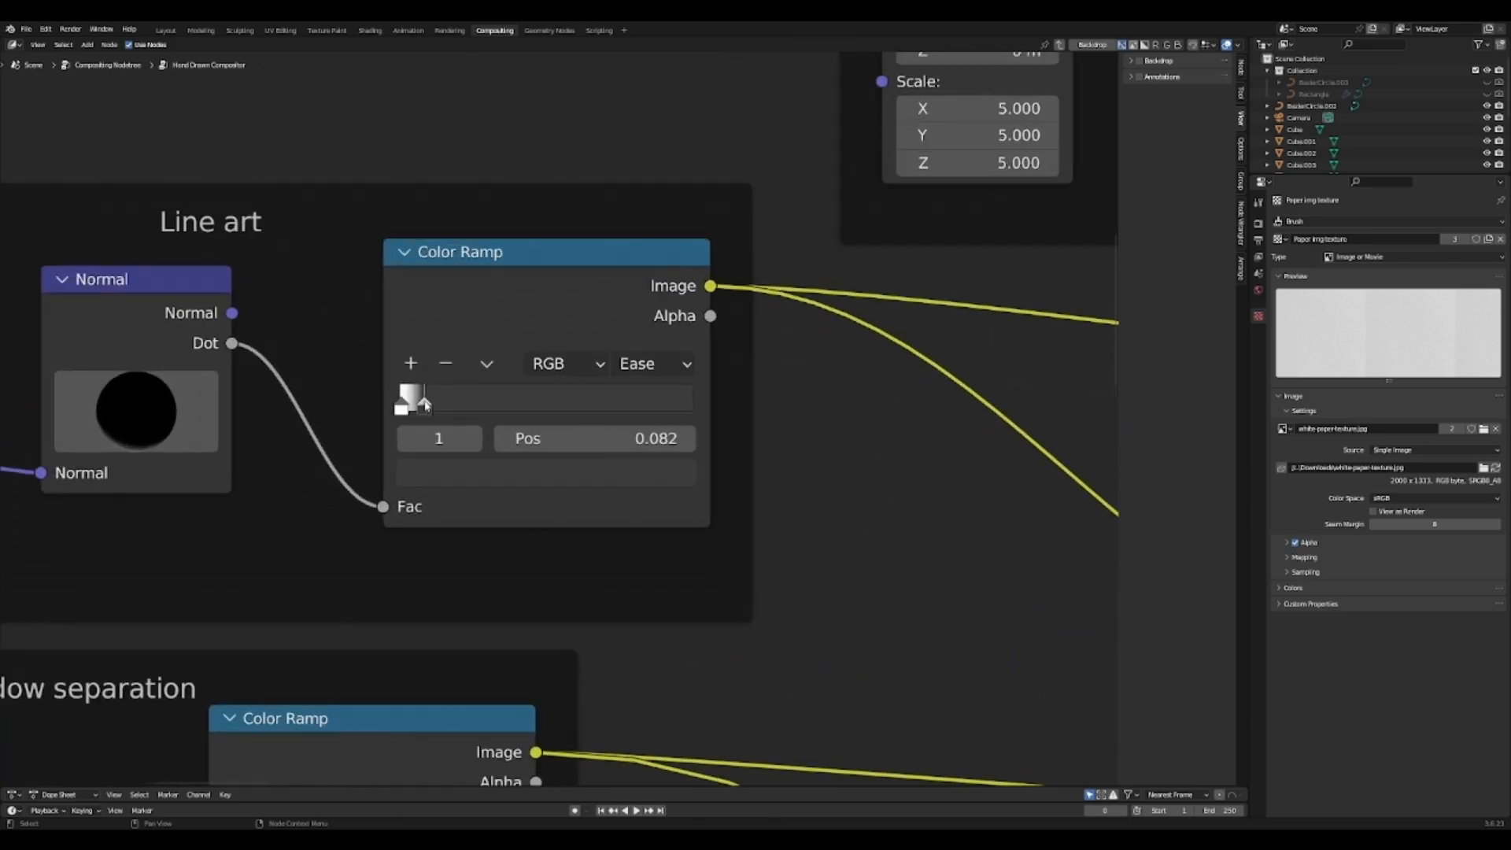
{"action": "left_click", "coordinate": [500, 476]}
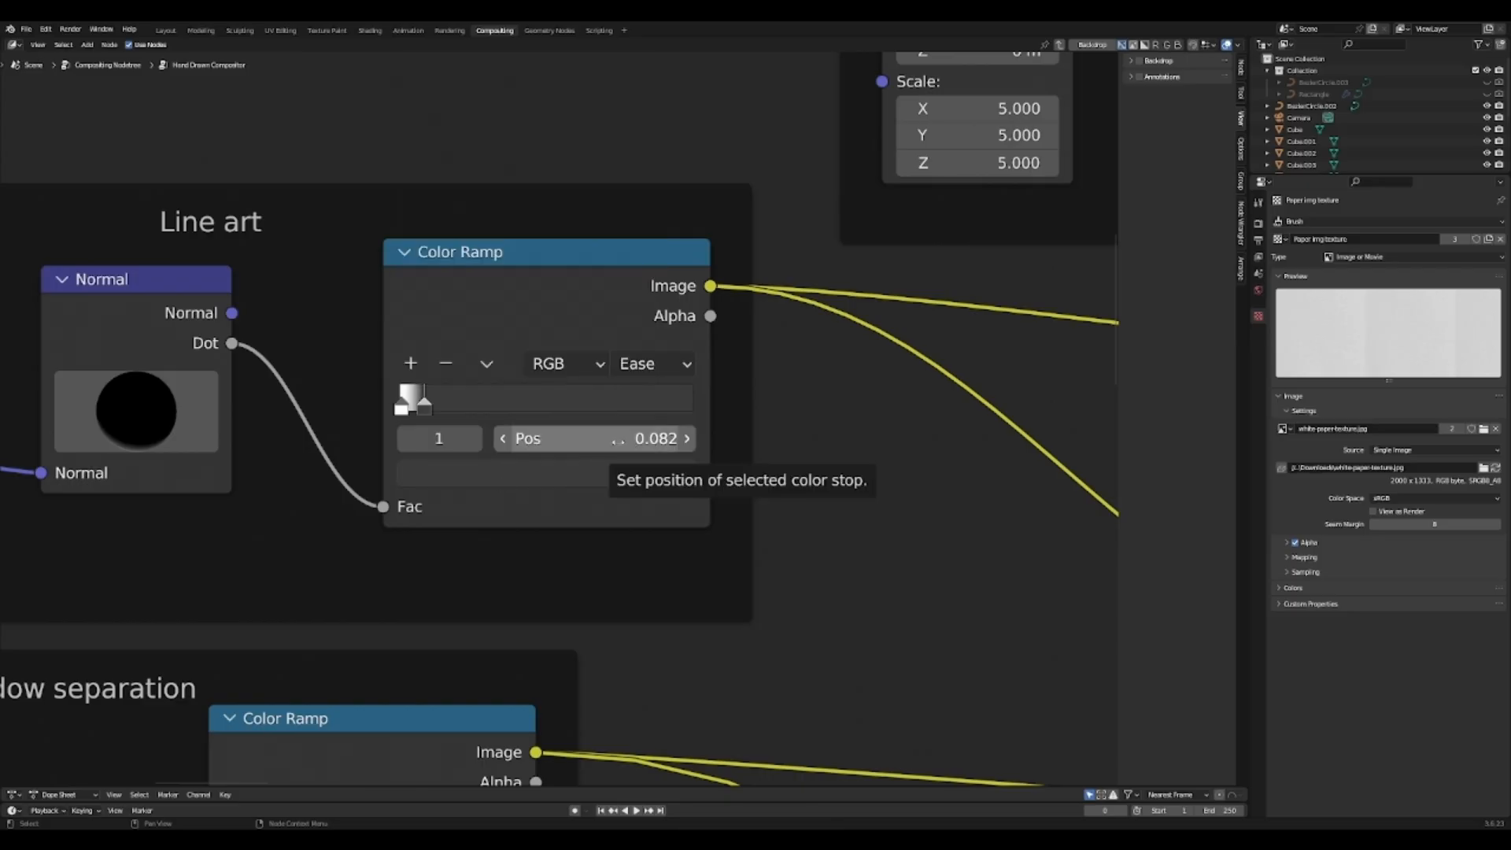
{"action": "left_click", "coordinate": [404, 408]}
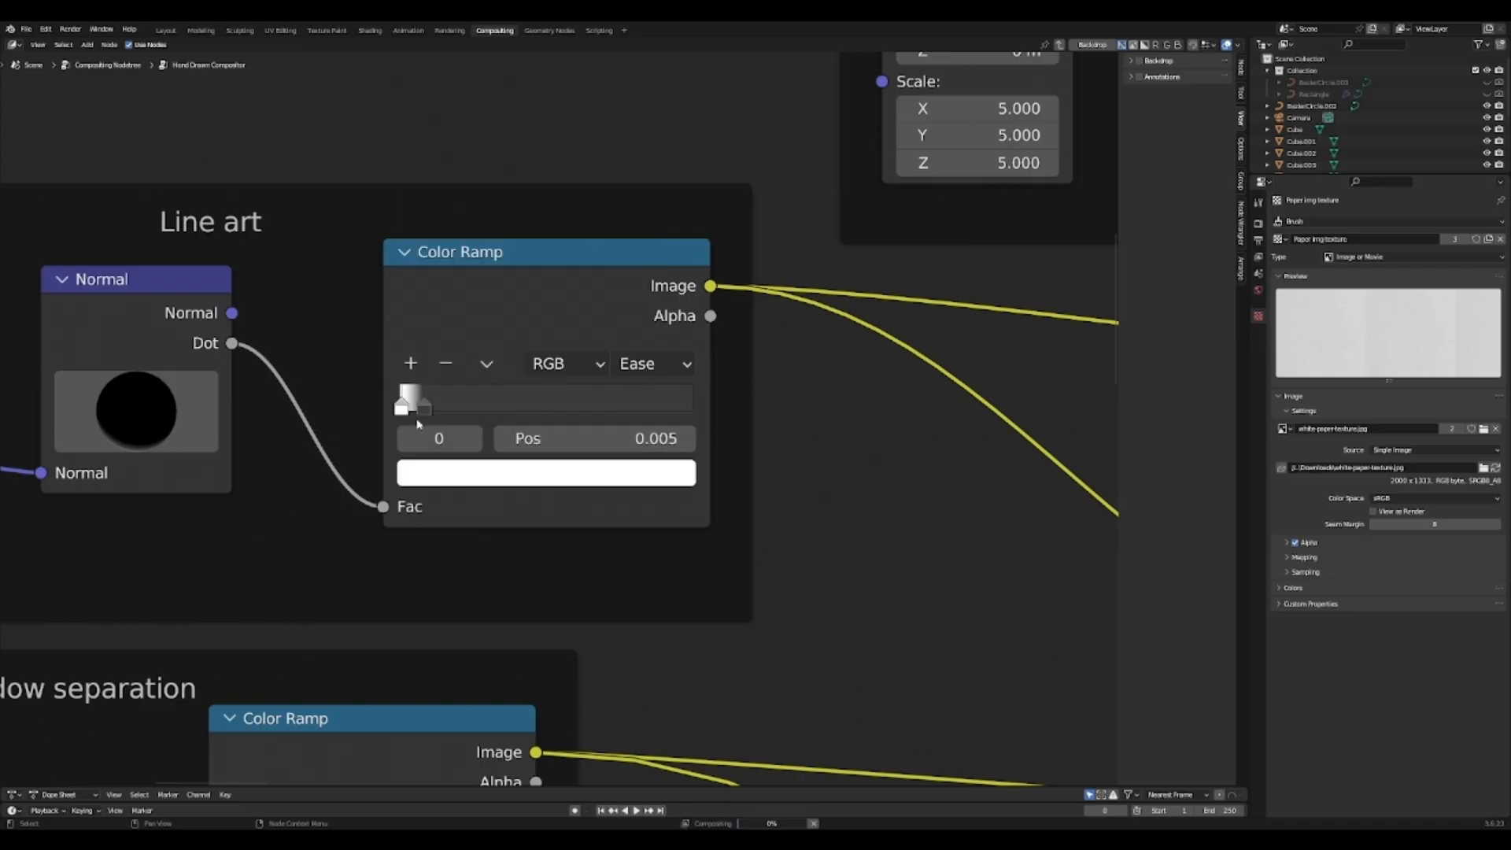
Step: Inspect the stops and constant interpolation of the first Color Ramp in the Shadow separation frame
{"action": "scroll", "coordinate": [422, 403], "scroll_direction": "down", "scroll_amount": 3}
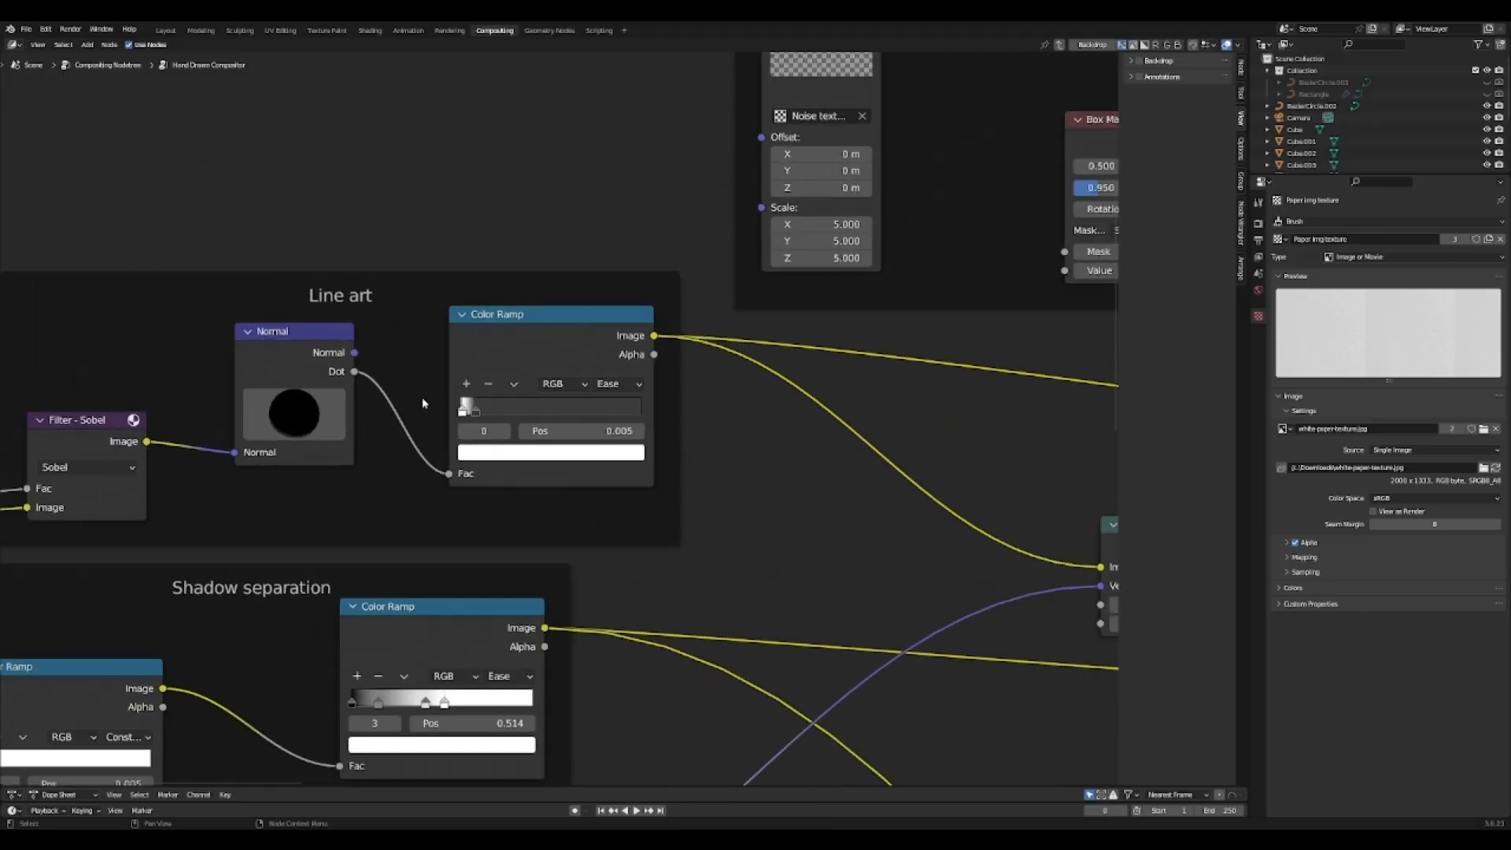
{"action": "middle_click_drag", "start_coordinate": [253, 628], "coordinate": [660, 431]}
{"action": "middle_click_drag", "start_coordinate": [557, 565], "coordinate": [591, 459]}
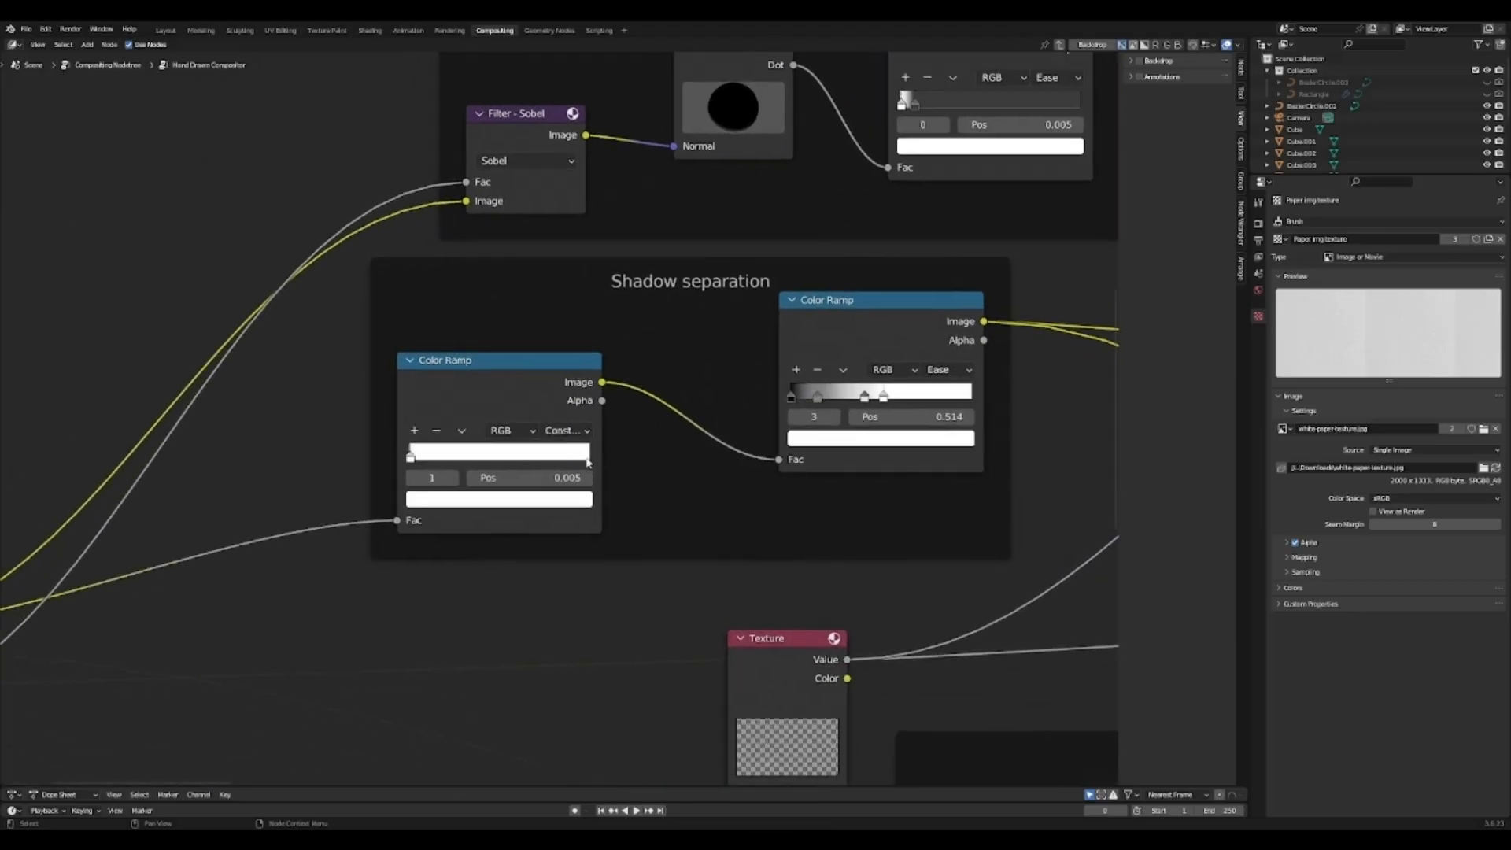
{"action": "scroll", "coordinate": [551, 454], "scroll_direction": "down", "scroll_amount": 4}
{"action": "scroll", "coordinate": [603, 441], "scroll_direction": "up", "scroll_amount": 3}
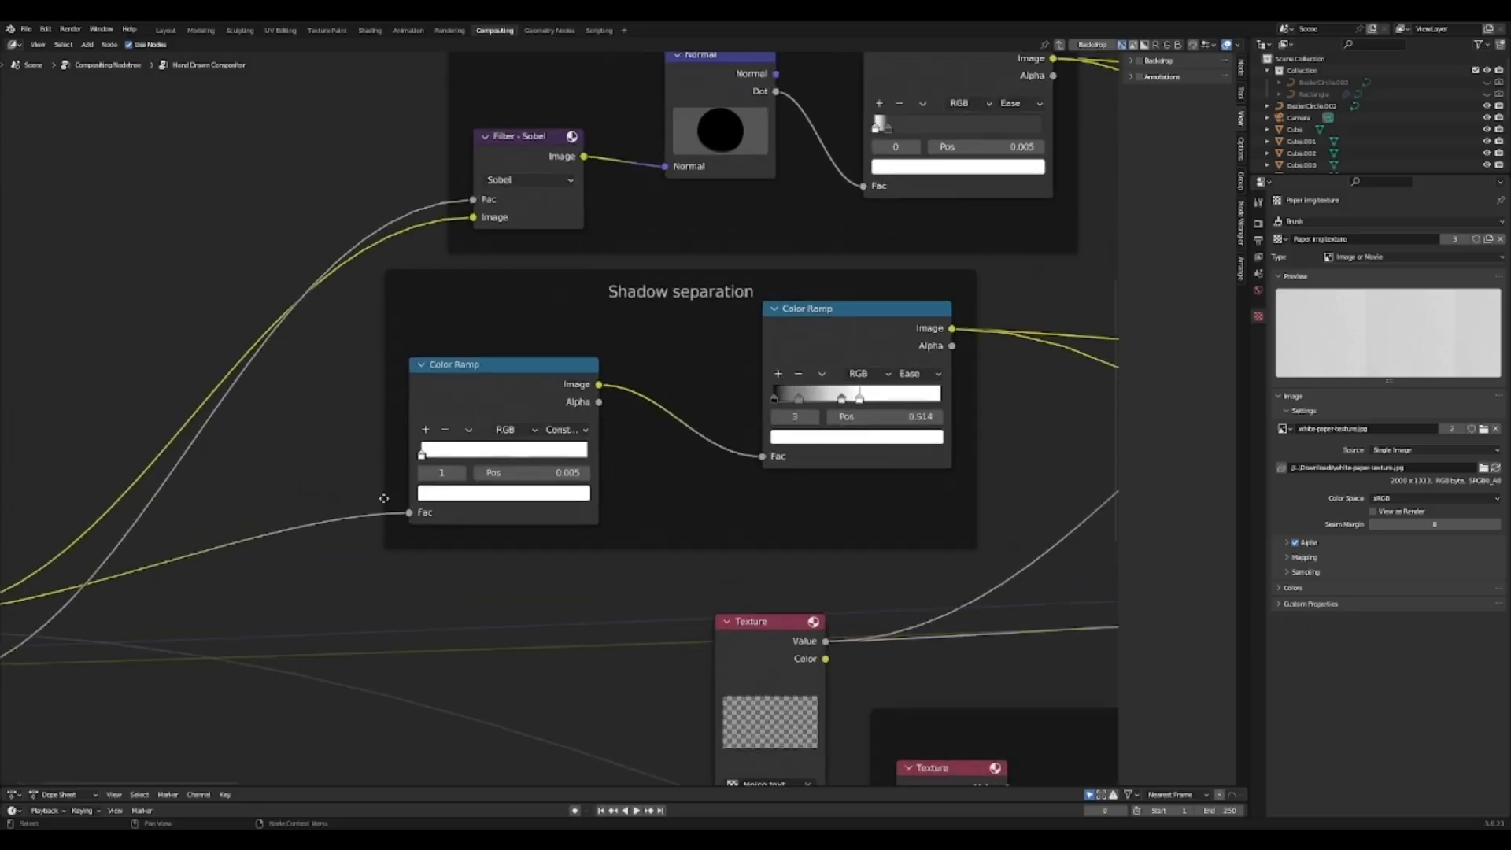
{"action": "scroll", "coordinate": [345, 451], "scroll_direction": "up", "scroll_amount": 2}
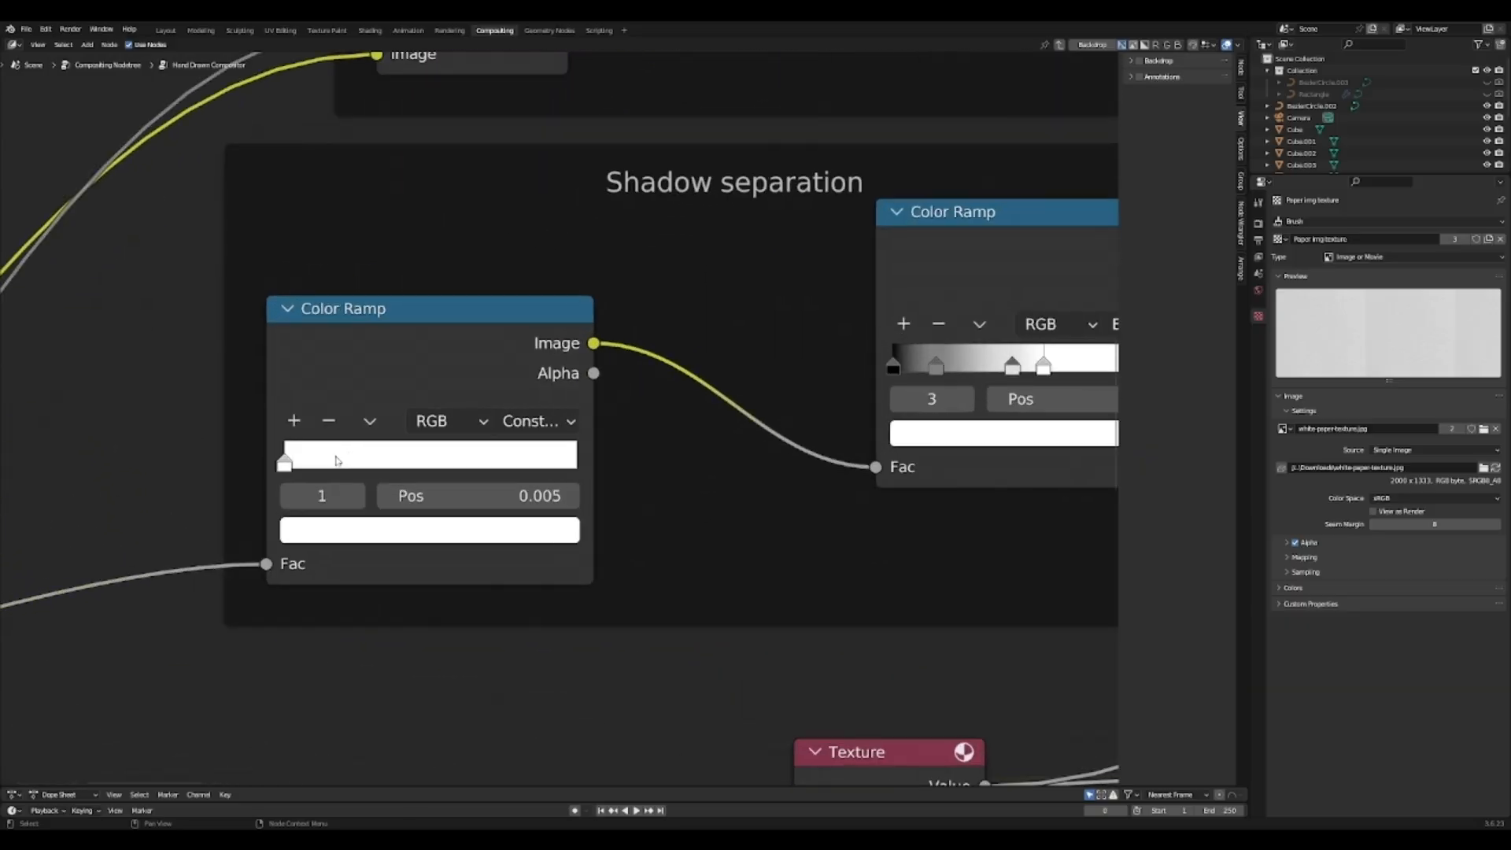
{"action": "left_click", "coordinate": [289, 496]}
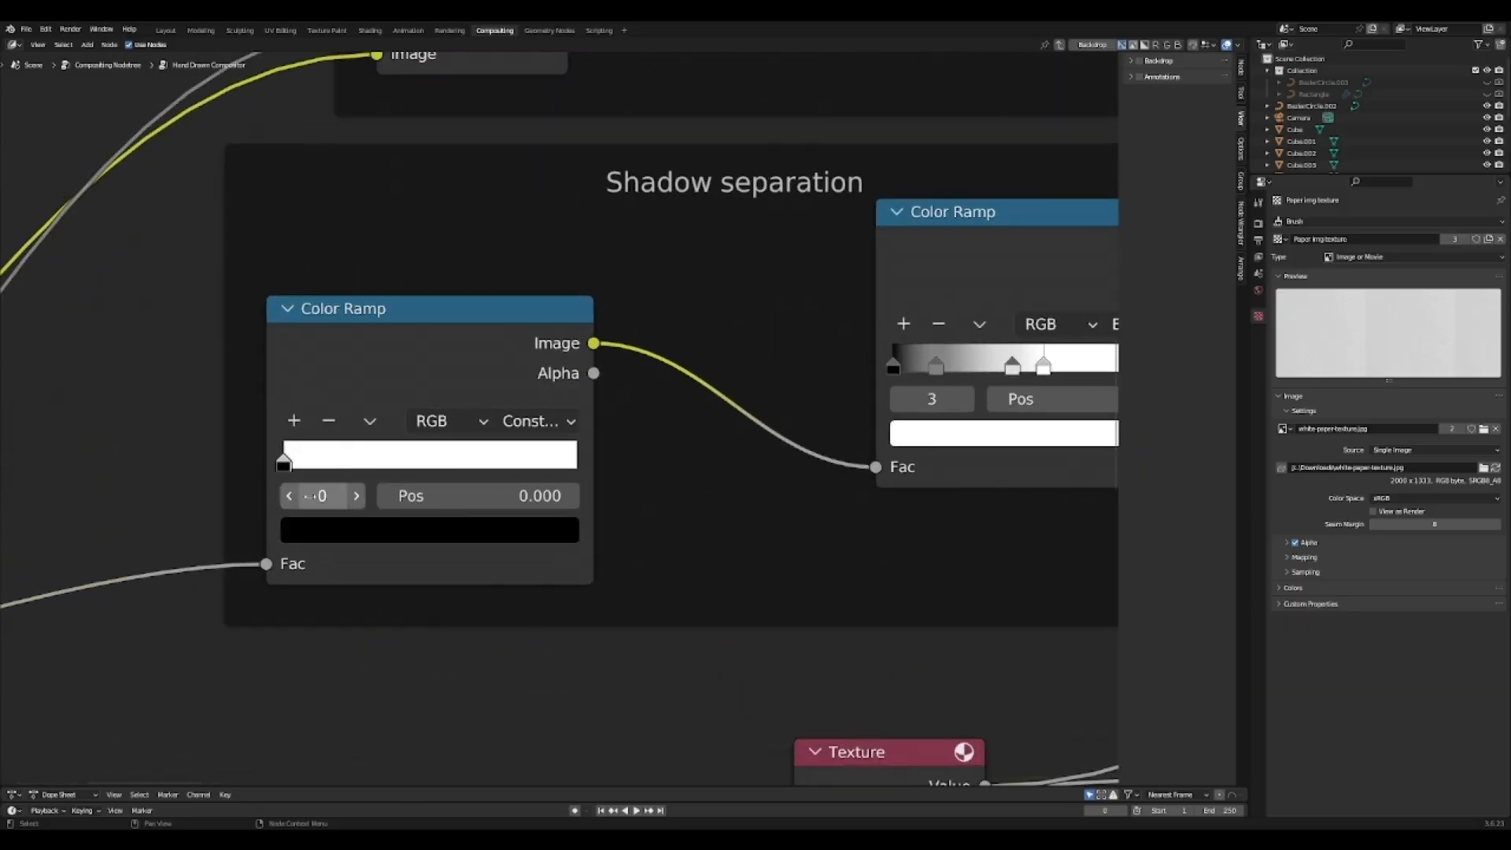
{"action": "left_click", "coordinate": [355, 496]}
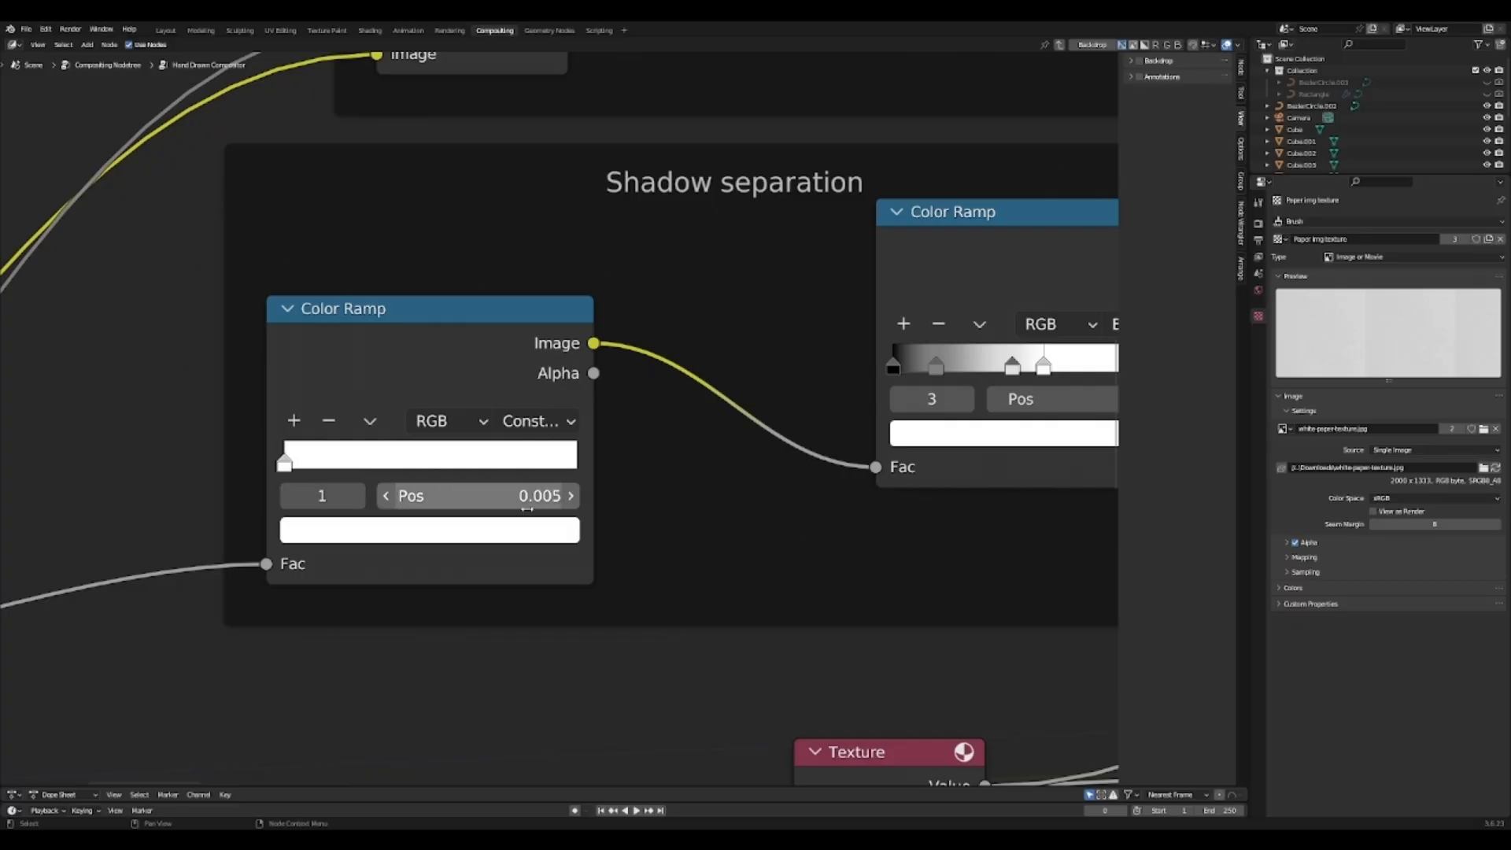
{"action": "left_click", "coordinate": [554, 421]}
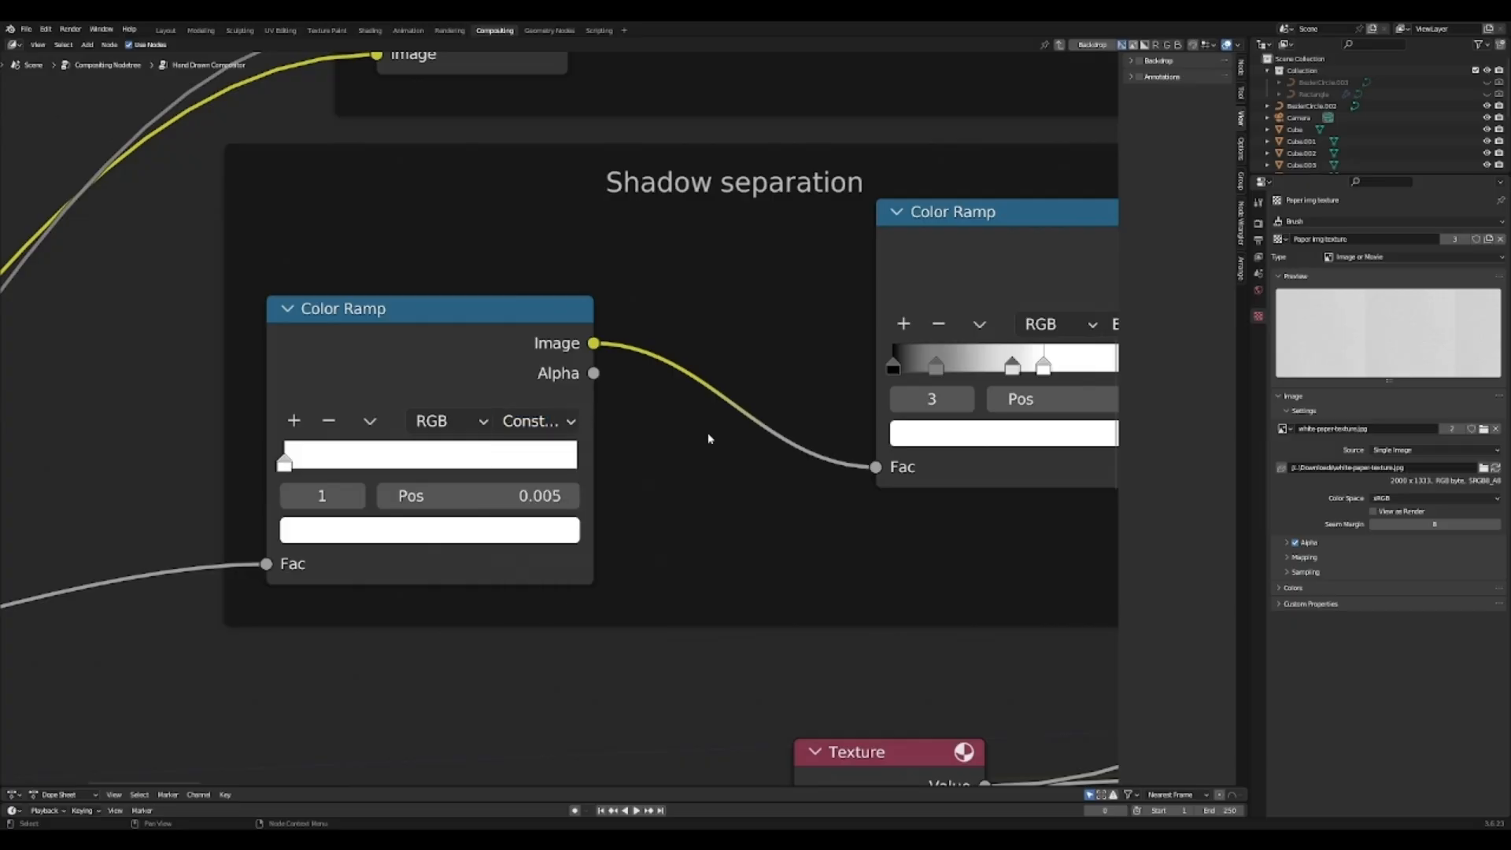
Step: Inspect the position and color of all four stops of the second Color Ramp in the Shadow separation frame
{"action": "middle_click_drag", "start_coordinate": [708, 433], "coordinate": [437, 522]}
{"action": "middle_click_drag", "start_coordinate": [788, 385], "coordinate": [605, 410]}
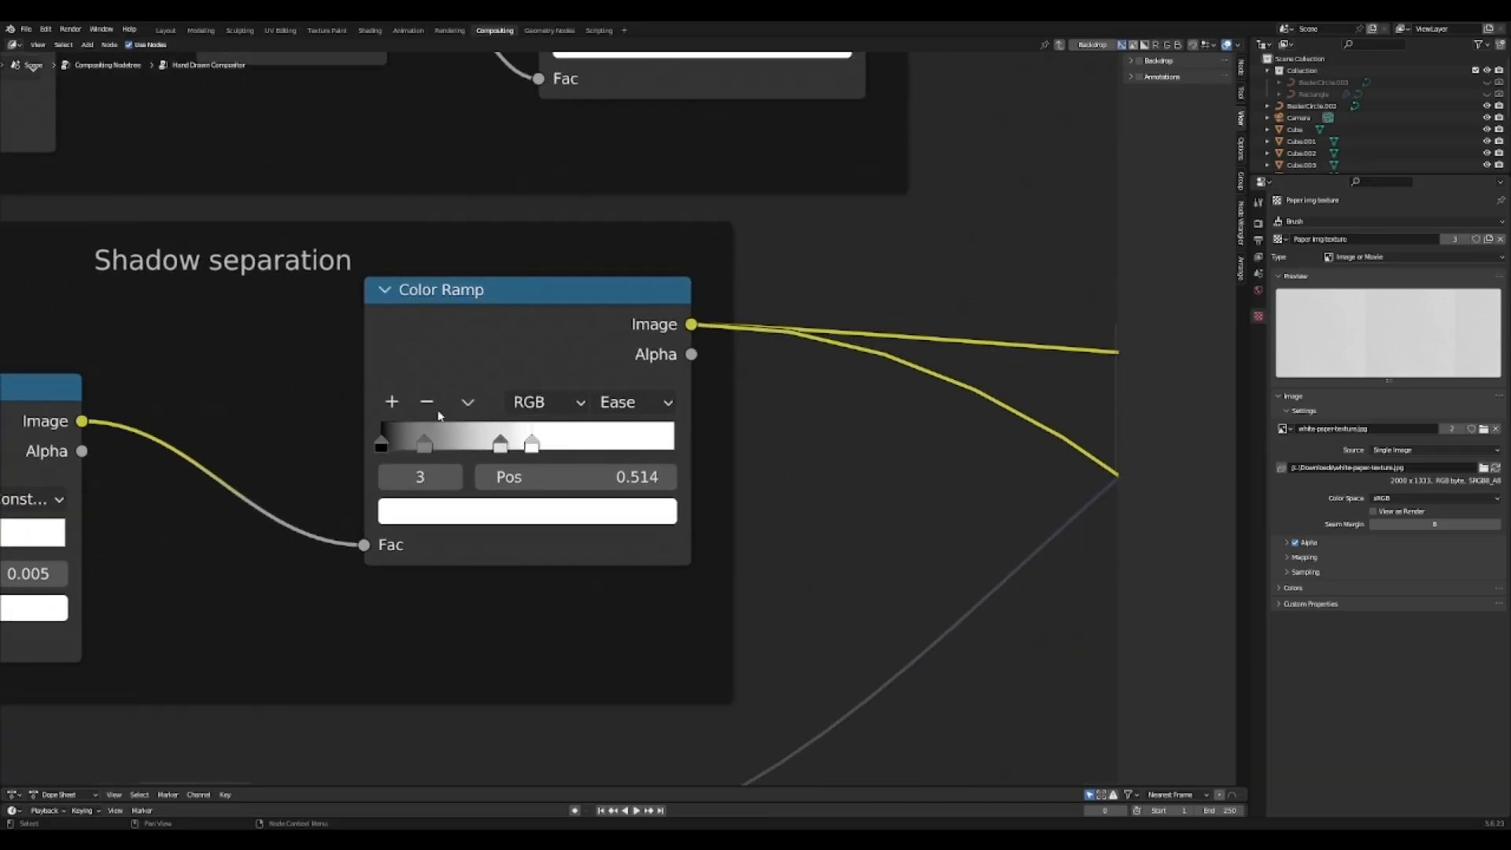
{"action": "left_click", "coordinate": [546, 318]}
{"action": "left_click", "coordinate": [760, 426]}
{"action": "scroll", "coordinate": [479, 456], "scroll_direction": "down", "scroll_amount": 3}
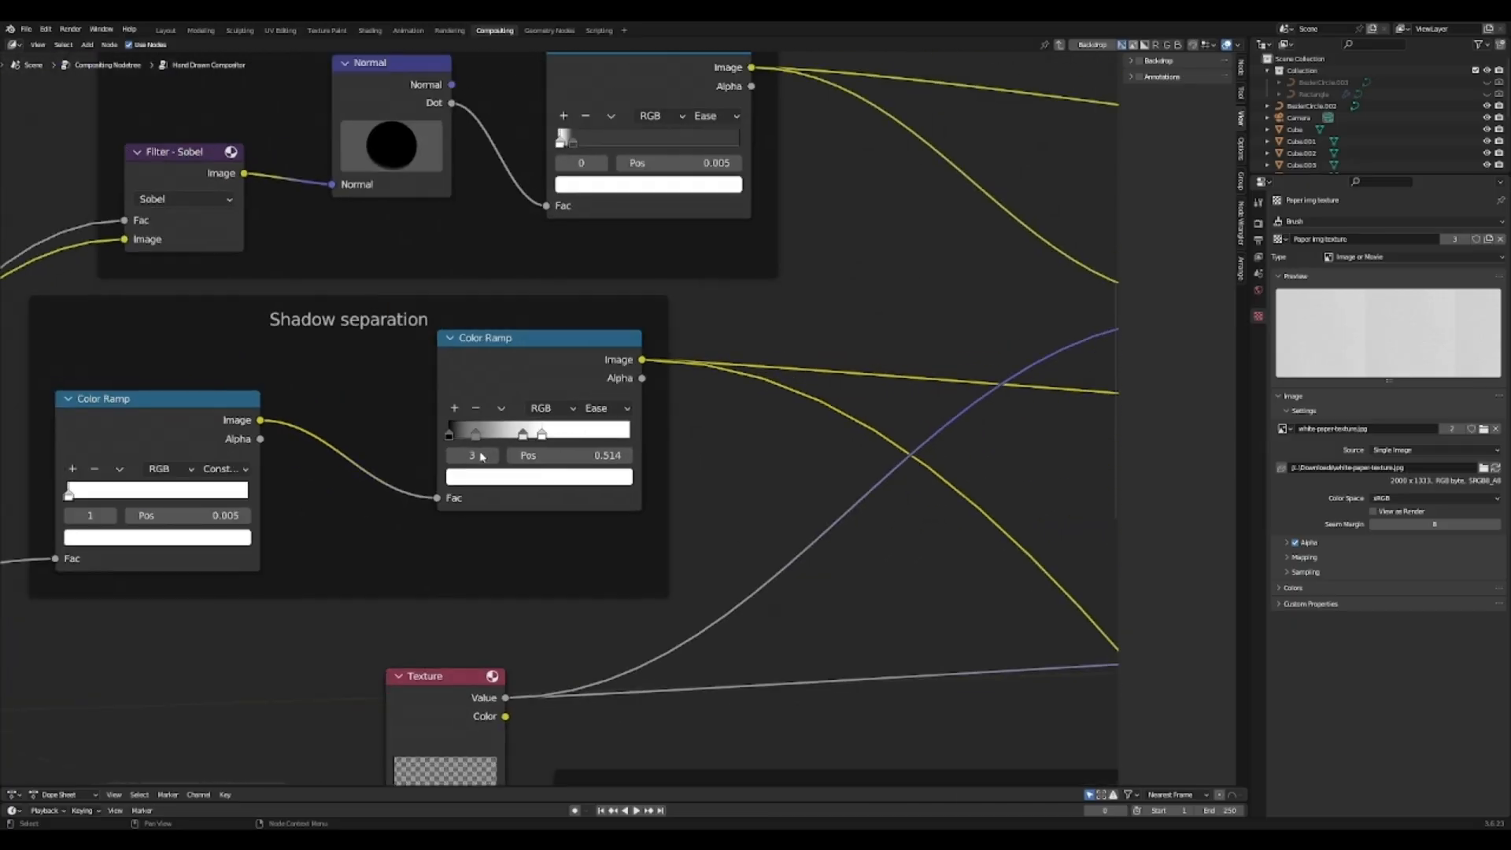
{"action": "scroll", "coordinate": [481, 457], "scroll_direction": "up", "scroll_amount": 2}
{"action": "left_click", "coordinate": [407, 443]}
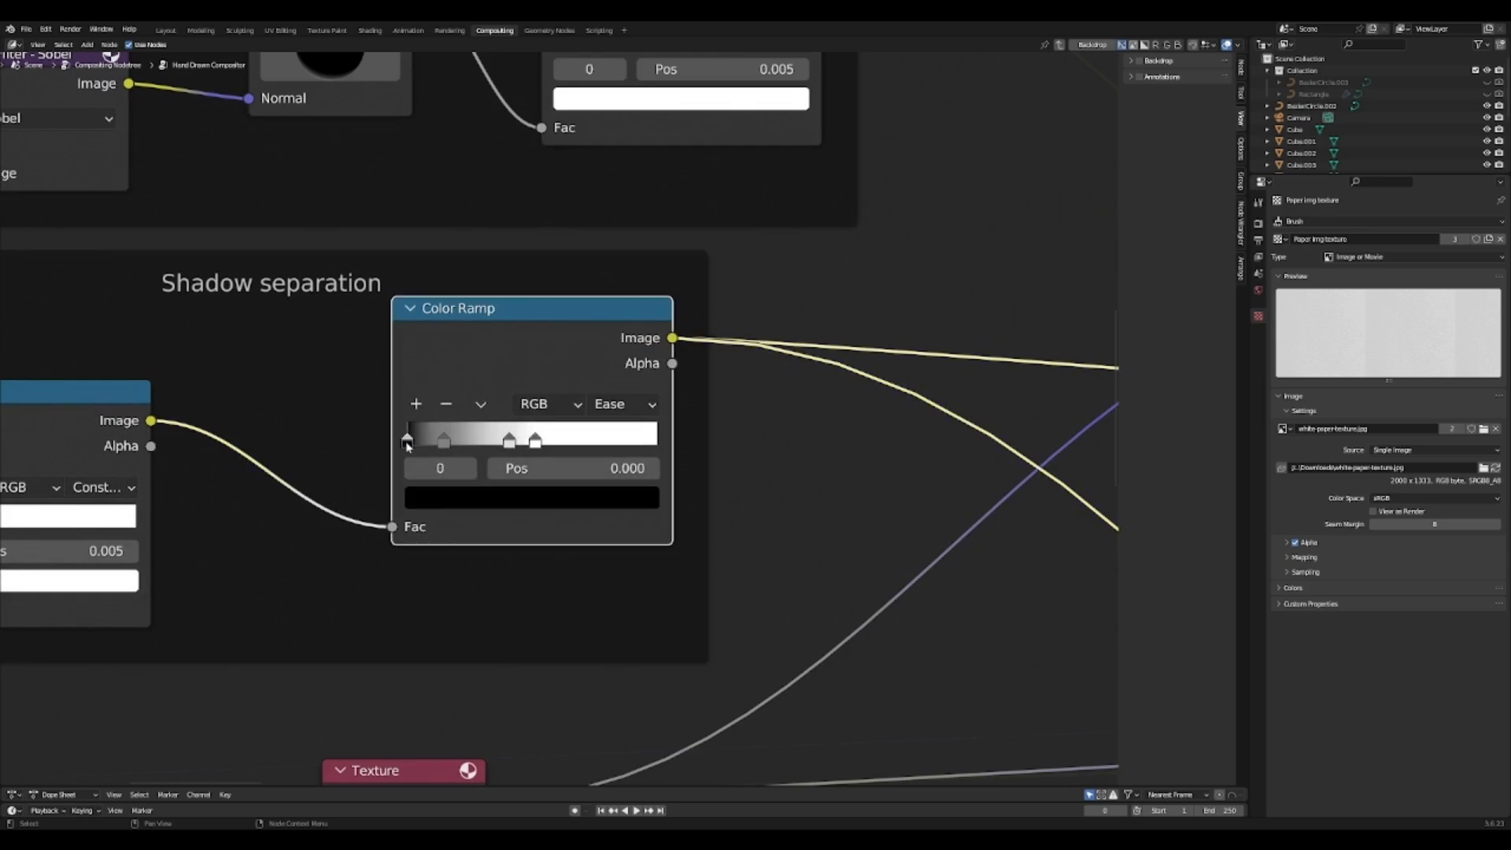
{"action": "left_click", "coordinate": [444, 442]}
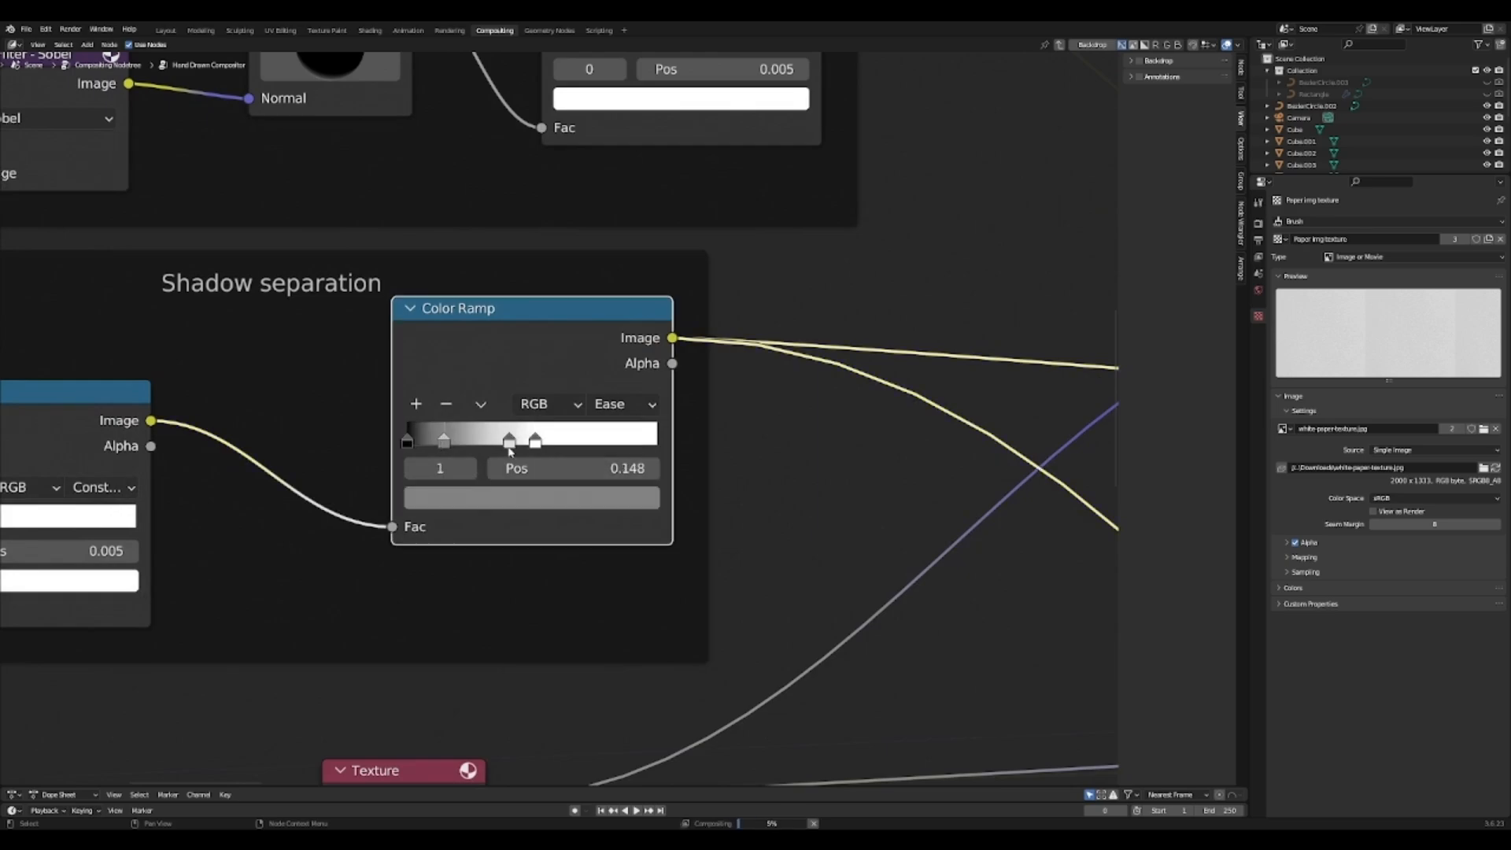
{"action": "left_click", "coordinate": [510, 443]}
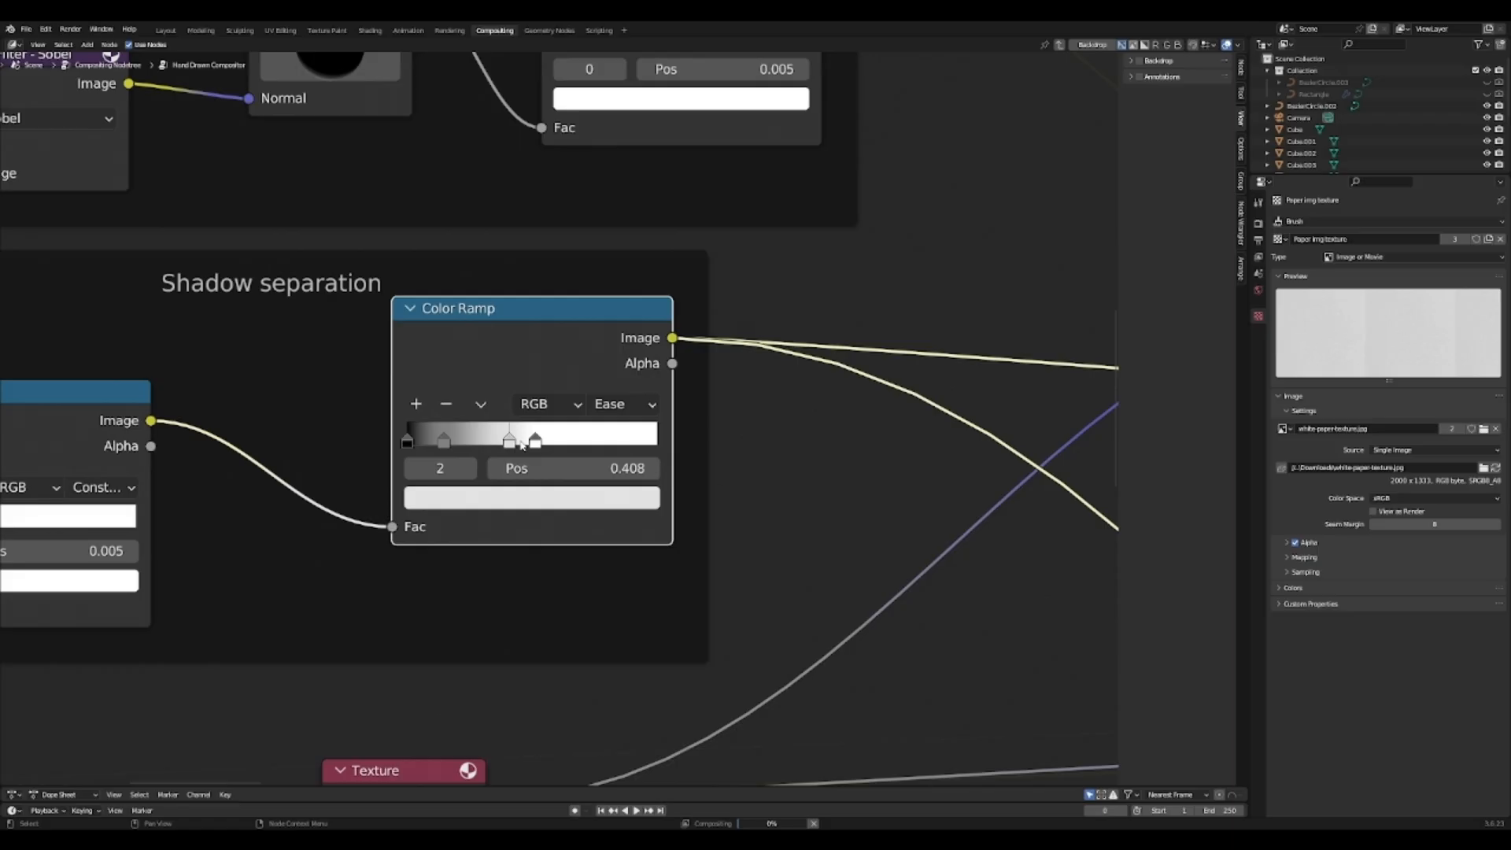
{"action": "left_click", "coordinate": [536, 441]}
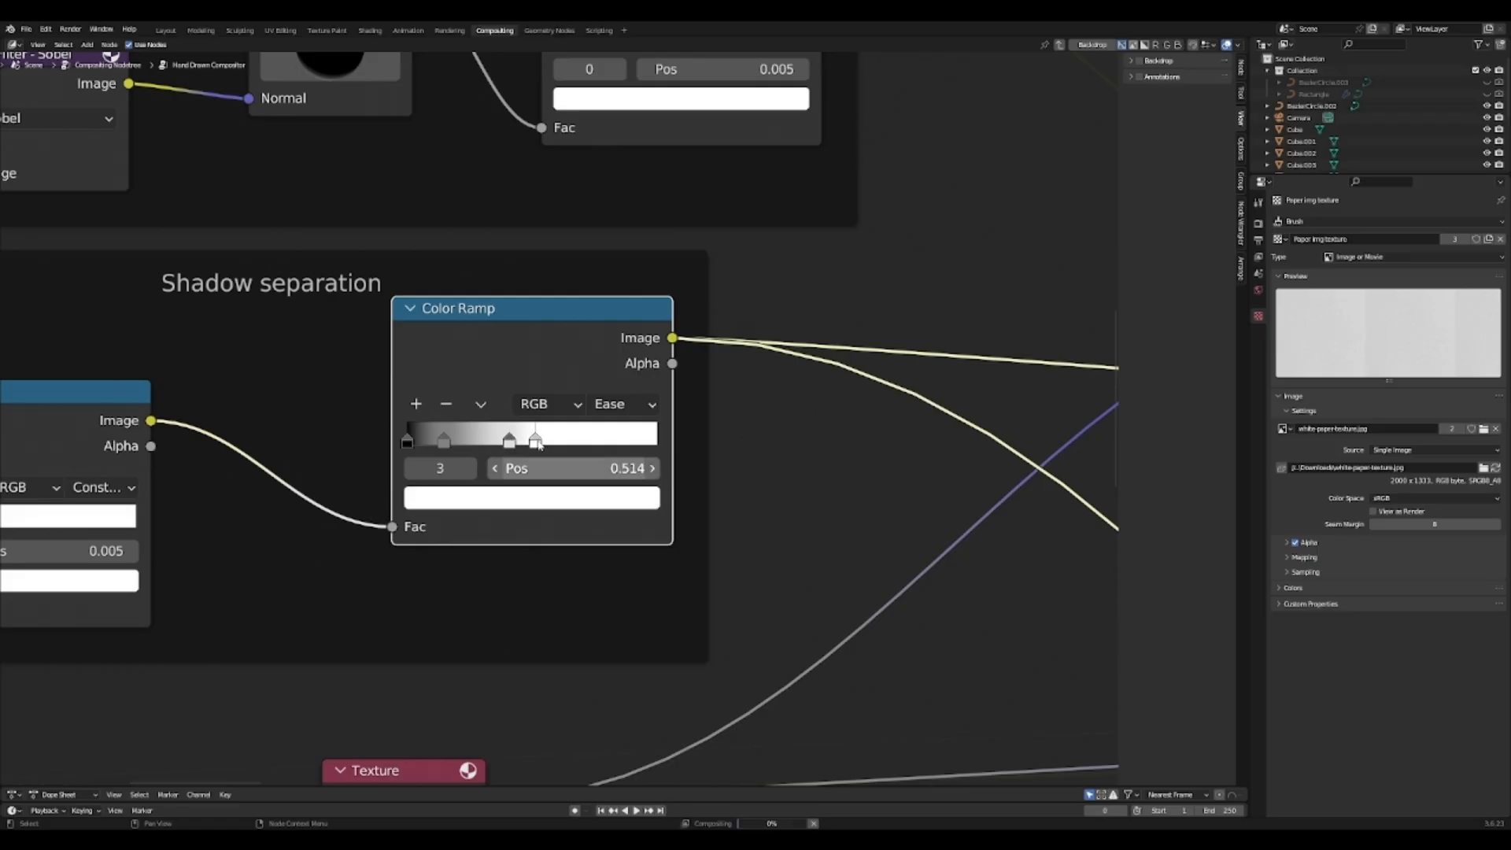
Step: Move the standalone noise Texture node left and down, away from the Crosshatch/Shading frame
{"action": "scroll", "coordinate": [614, 651], "scroll_direction": "down", "scroll_amount": 9}
{"action": "scroll", "coordinate": [611, 651], "scroll_direction": "up", "scroll_amount": 4}
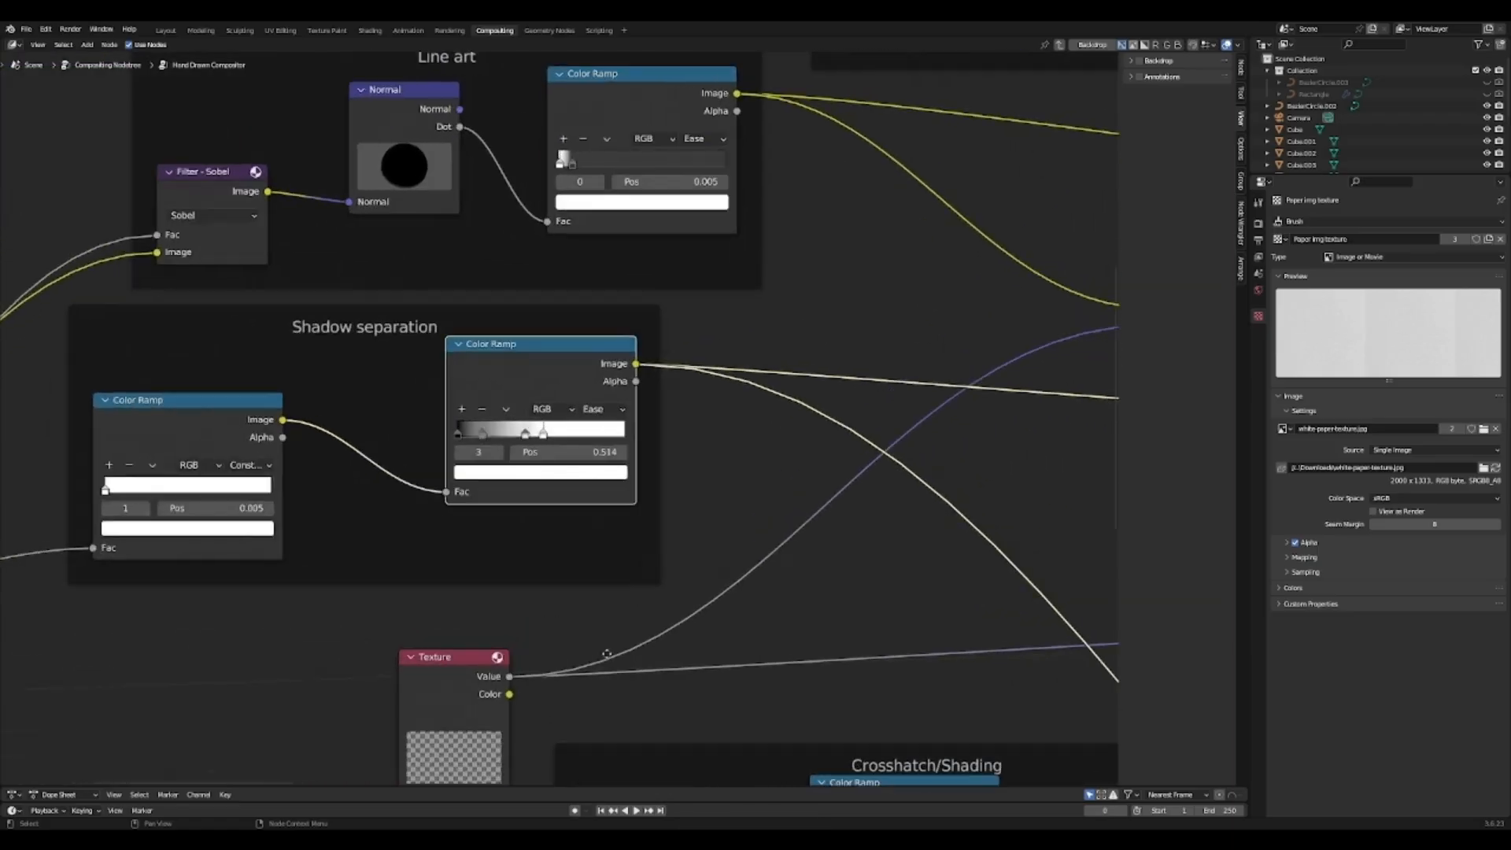
{"action": "scroll", "coordinate": [588, 440], "scroll_direction": "down", "scroll_amount": 3}
{"action": "mouse_move", "coordinate": [595, 669]}
{"action": "middle_mouse_down"}
{"action": "mouse_move", "coordinate": [588, 441]}
{"action": "mouse_move", "coordinate": [536, 323]}
{"action": "middle_mouse_up"}
{"action": "scroll", "coordinate": [589, 440], "scroll_direction": "down", "scroll_amount": 4}
{"action": "left_click_drag", "start_coordinate": [529, 315], "coordinate": [430, 333]}
{"action": "left_click", "coordinate": [533, 432]}
{"action": "scroll", "coordinate": [551, 427], "scroll_direction": "up", "scroll_amount": 3}
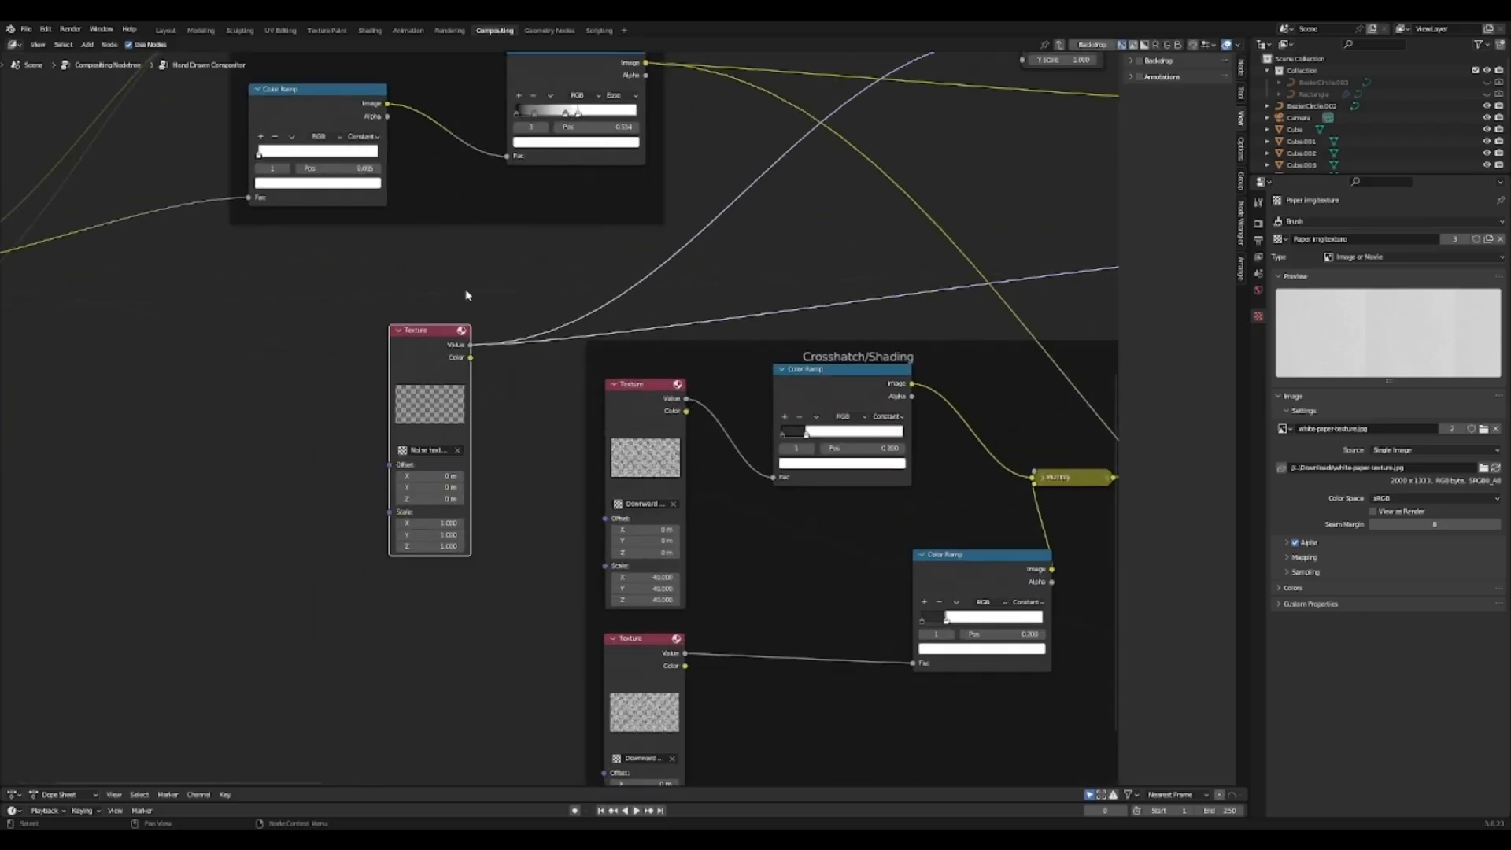
{"action": "left_click", "coordinate": [465, 295]}
Step: Trace how the Line art output and the noise Texture value feed into the Displace node
{"action": "middle_click_drag", "start_coordinate": [484, 287], "coordinate": [369, 382]}
{"action": "scroll", "coordinate": [417, 366], "scroll_direction": "down", "scroll_amount": 3}
{"action": "middle_click_drag", "start_coordinate": [438, 346], "coordinate": [257, 525]}
{"action": "scroll", "coordinate": [399, 453], "scroll_direction": "down", "scroll_amount": 1}
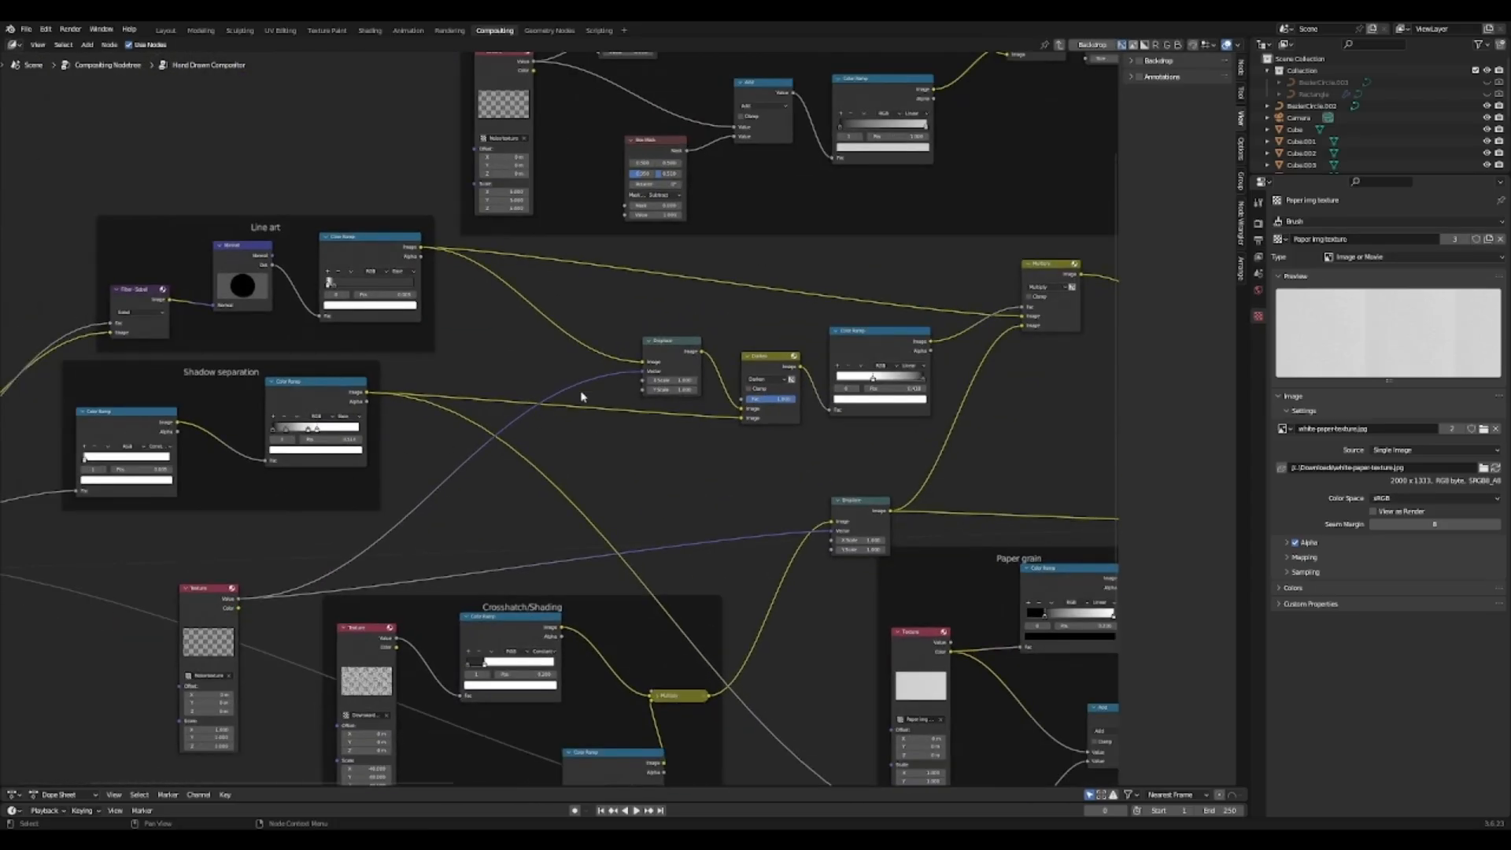
{"action": "scroll", "coordinate": [582, 350], "scroll_direction": "up", "scroll_amount": 1}
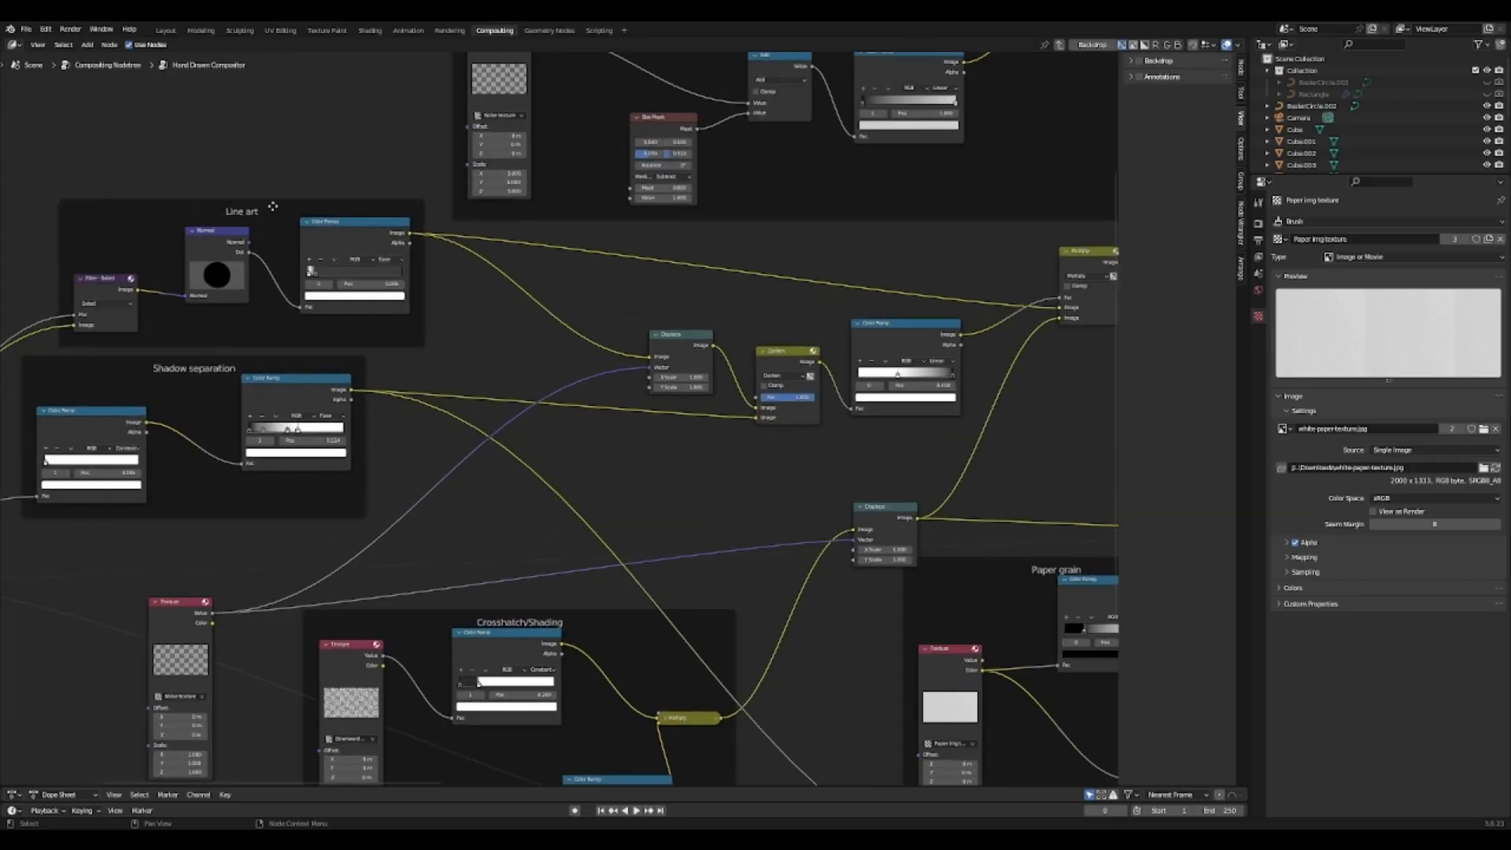
{"action": "middle_click_drag", "start_coordinate": [272, 206], "coordinate": [536, 344]}
{"action": "scroll", "coordinate": [489, 310], "scroll_direction": "up", "scroll_amount": 2}
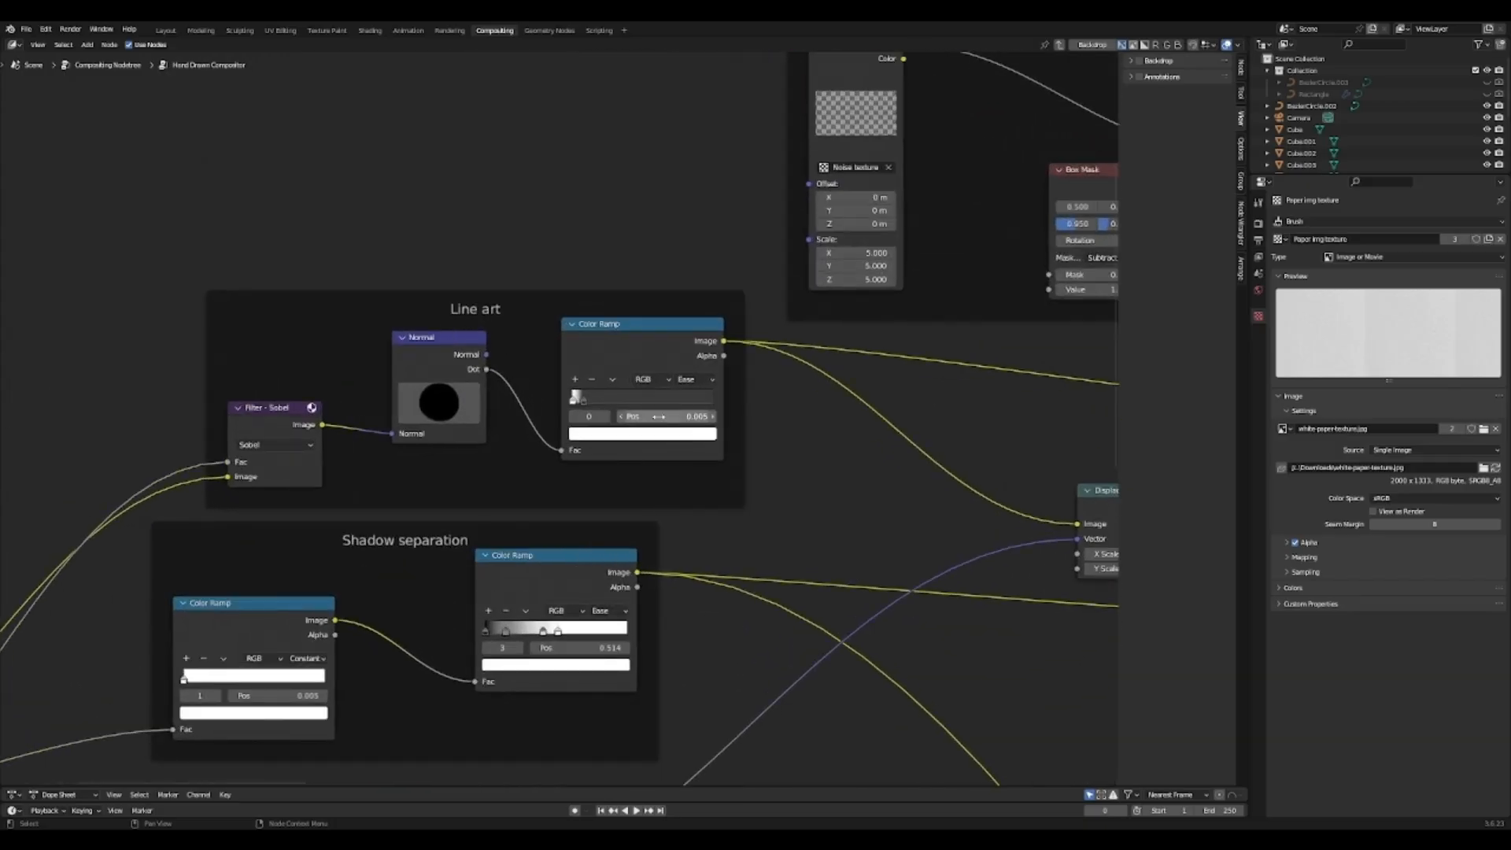
{"action": "middle_click_drag", "start_coordinate": [659, 416], "coordinate": [418, 375]}
{"action": "middle_click_drag", "start_coordinate": [721, 420], "coordinate": [465, 346]}
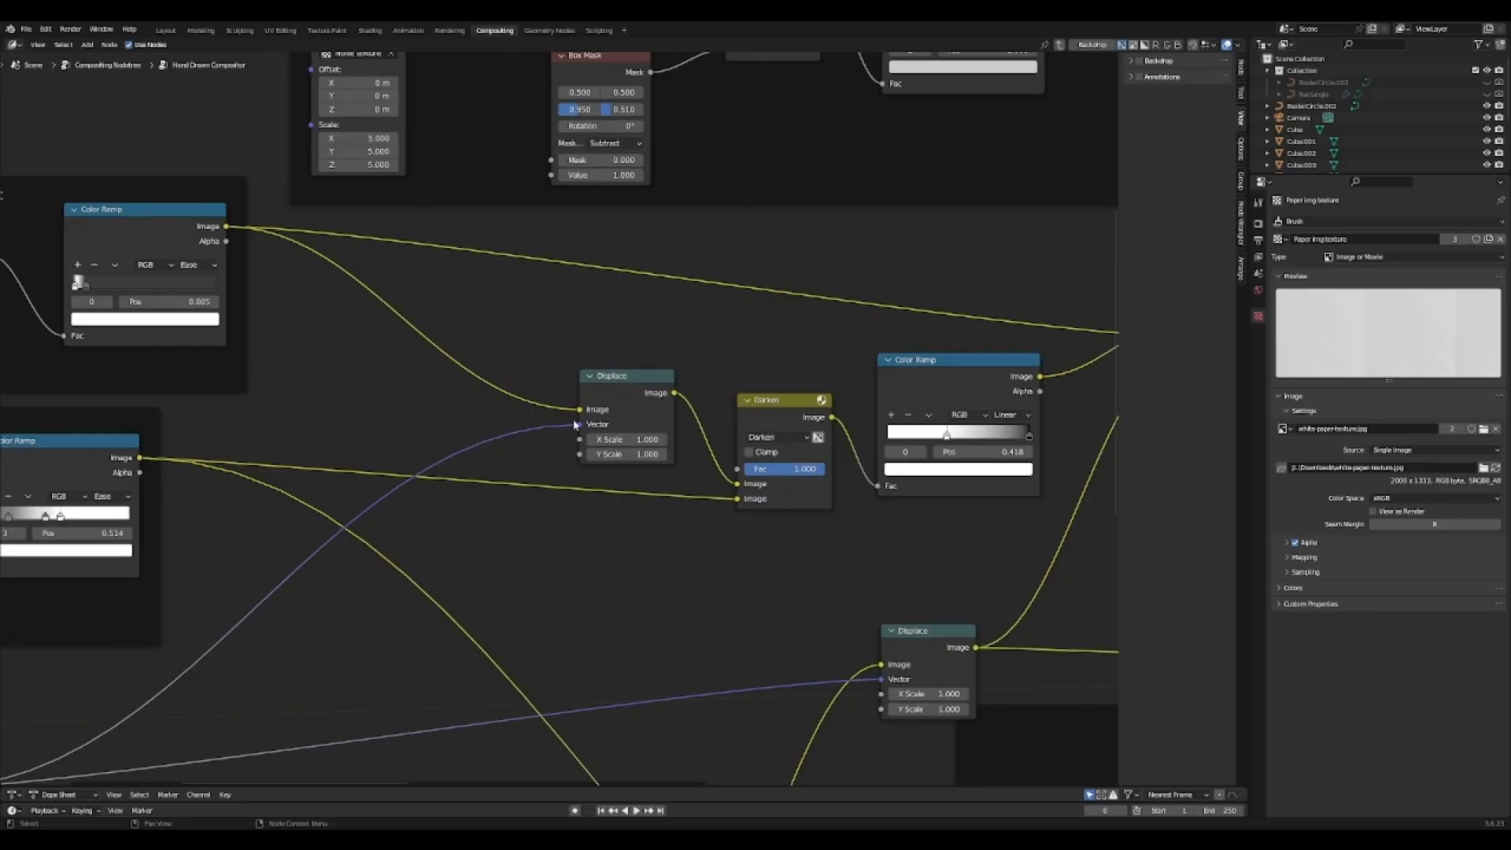
Step: Examine how the Darken node combines the displaced line art with the Shadow separation output
{"action": "scroll", "coordinate": [574, 424], "scroll_direction": "down", "scroll_amount": 2}
{"action": "middle_click_drag", "start_coordinate": [312, 572], "coordinate": [576, 436]}
{"action": "middle_click_drag", "start_coordinate": [722, 412], "coordinate": [402, 542]}
{"action": "scroll", "coordinate": [540, 422], "scroll_direction": "up", "scroll_amount": 1}
{"action": "scroll", "coordinate": [540, 423], "scroll_direction": "up", "scroll_amount": 1}
{"action": "middle_click_drag", "start_coordinate": [700, 504], "coordinate": [498, 556]}
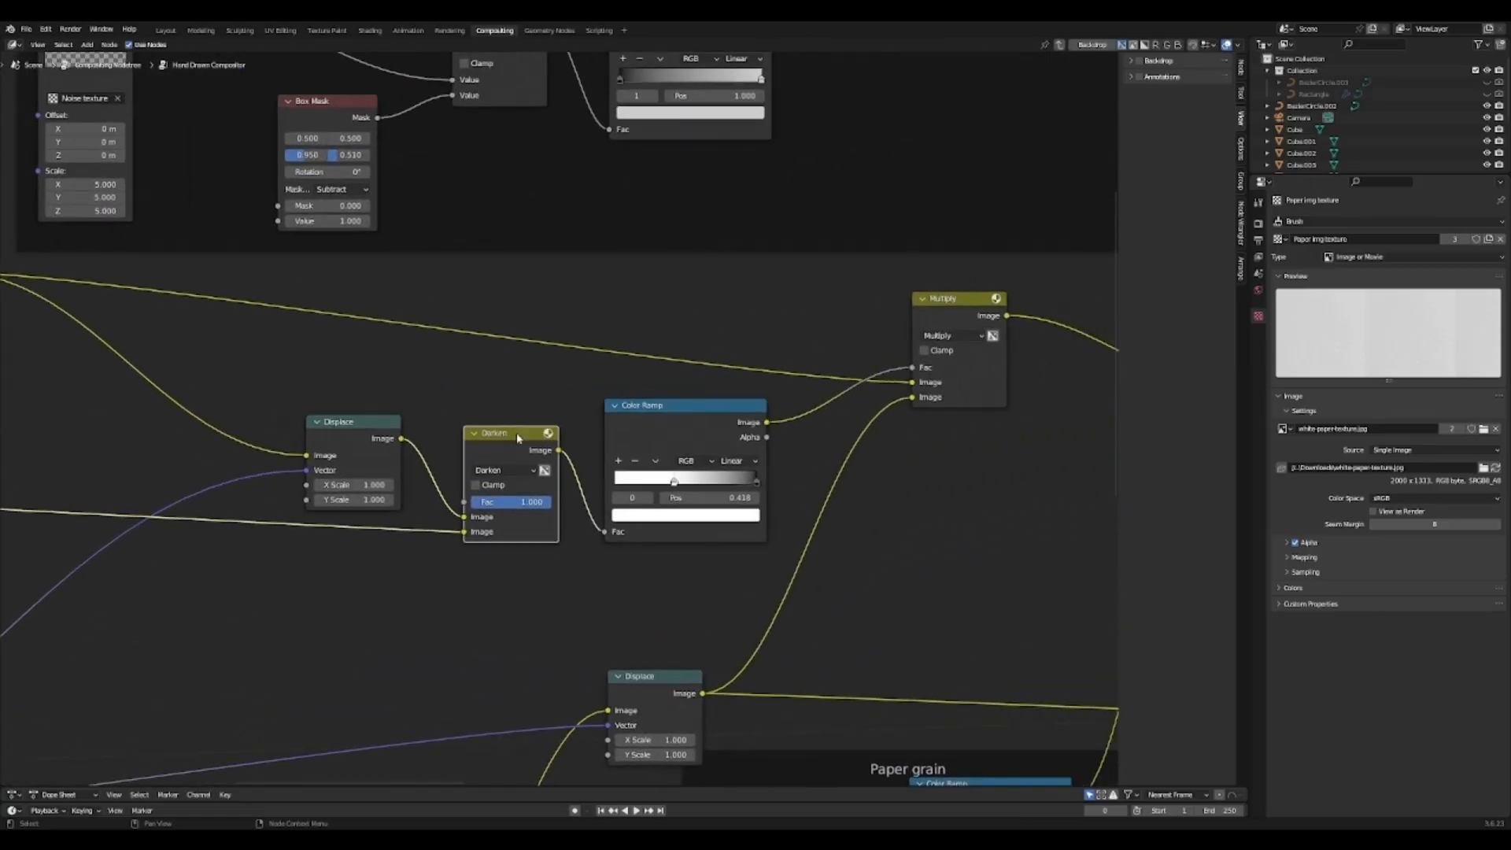
{"action": "middle_click_drag", "start_coordinate": [516, 432], "coordinate": [706, 409]}
{"action": "middle_click_drag", "start_coordinate": [60, 481], "coordinate": [323, 462]}
{"action": "scroll", "coordinate": [324, 459], "scroll_direction": "down", "scroll_amount": 3}
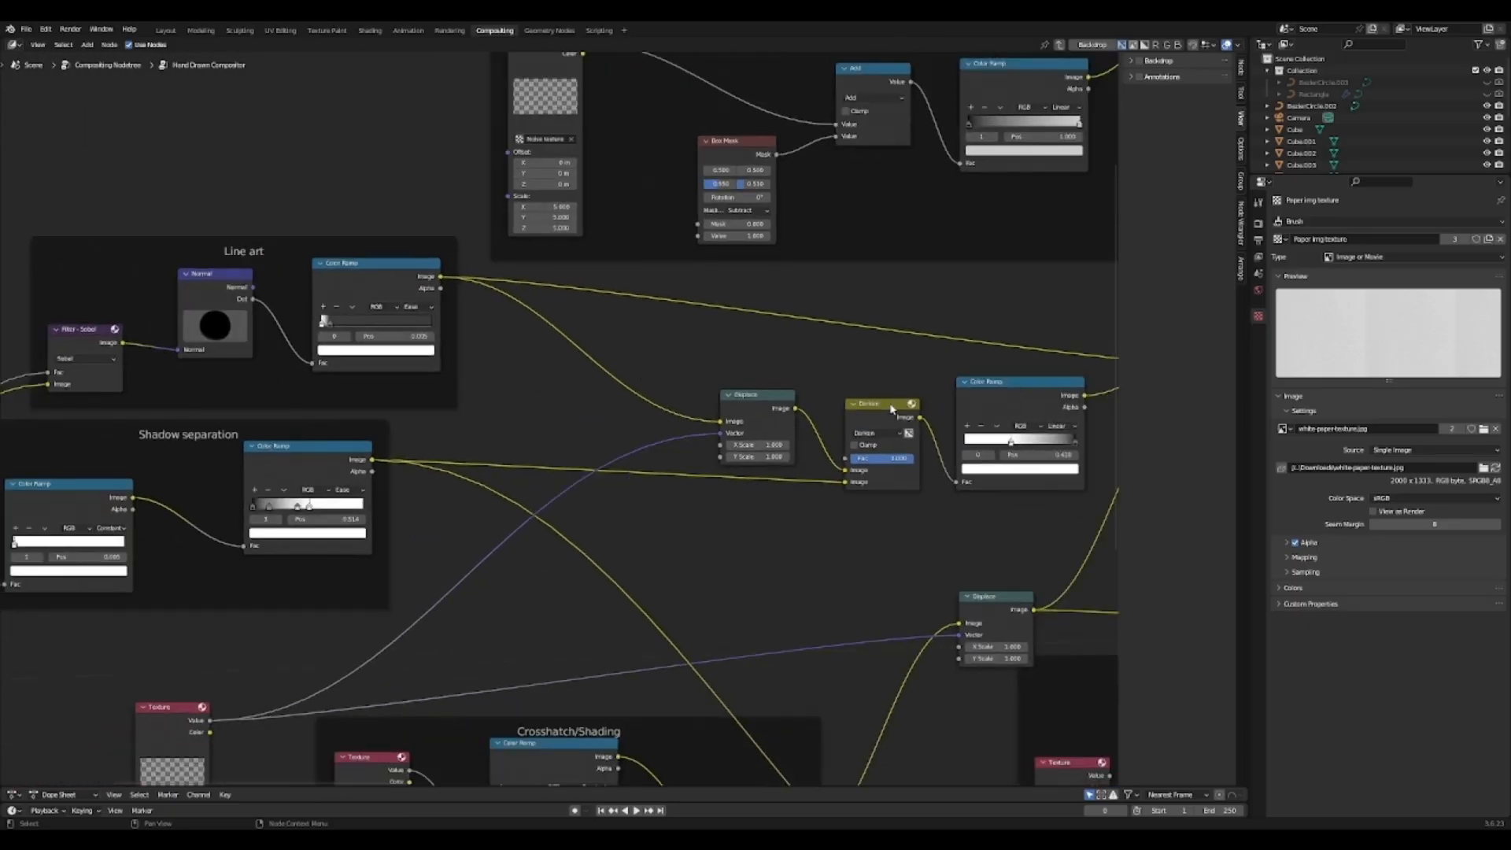
Step: Inspect the stops of the Color Ramp after the Darken node and trace the links feeding the Multiply node
{"action": "middle_click_drag", "start_coordinate": [879, 465], "coordinate": [461, 470]}
{"action": "scroll", "coordinate": [460, 470], "scroll_direction": "up", "scroll_amount": 4}
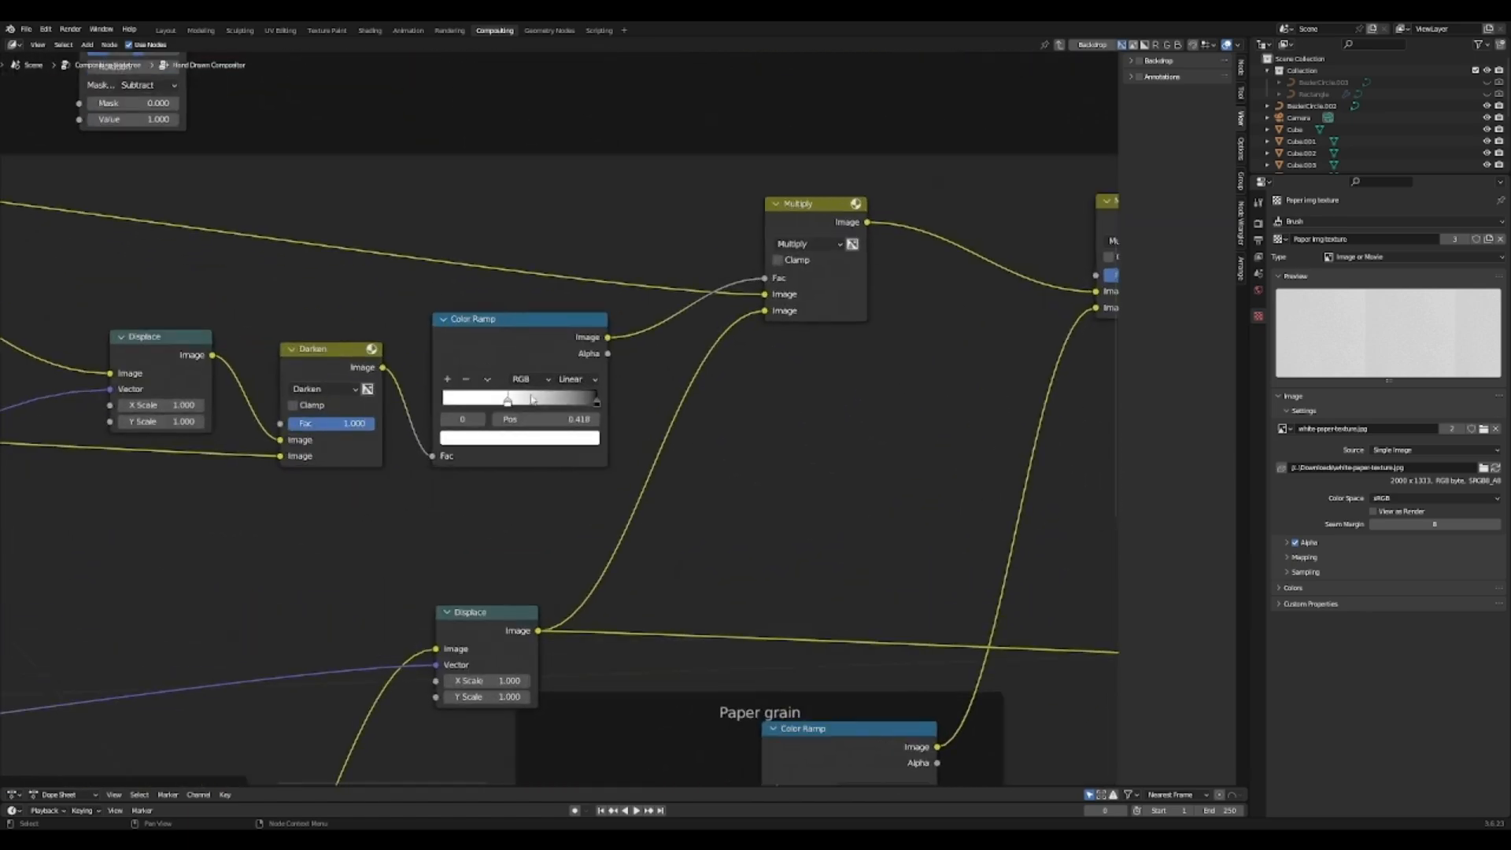
{"action": "left_click", "coordinate": [551, 437]}
{"action": "left_click", "coordinate": [551, 438]}
{"action": "left_click", "coordinate": [596, 405]}
{"action": "middle_click_drag", "start_coordinate": [717, 318], "coordinate": [733, 390]}
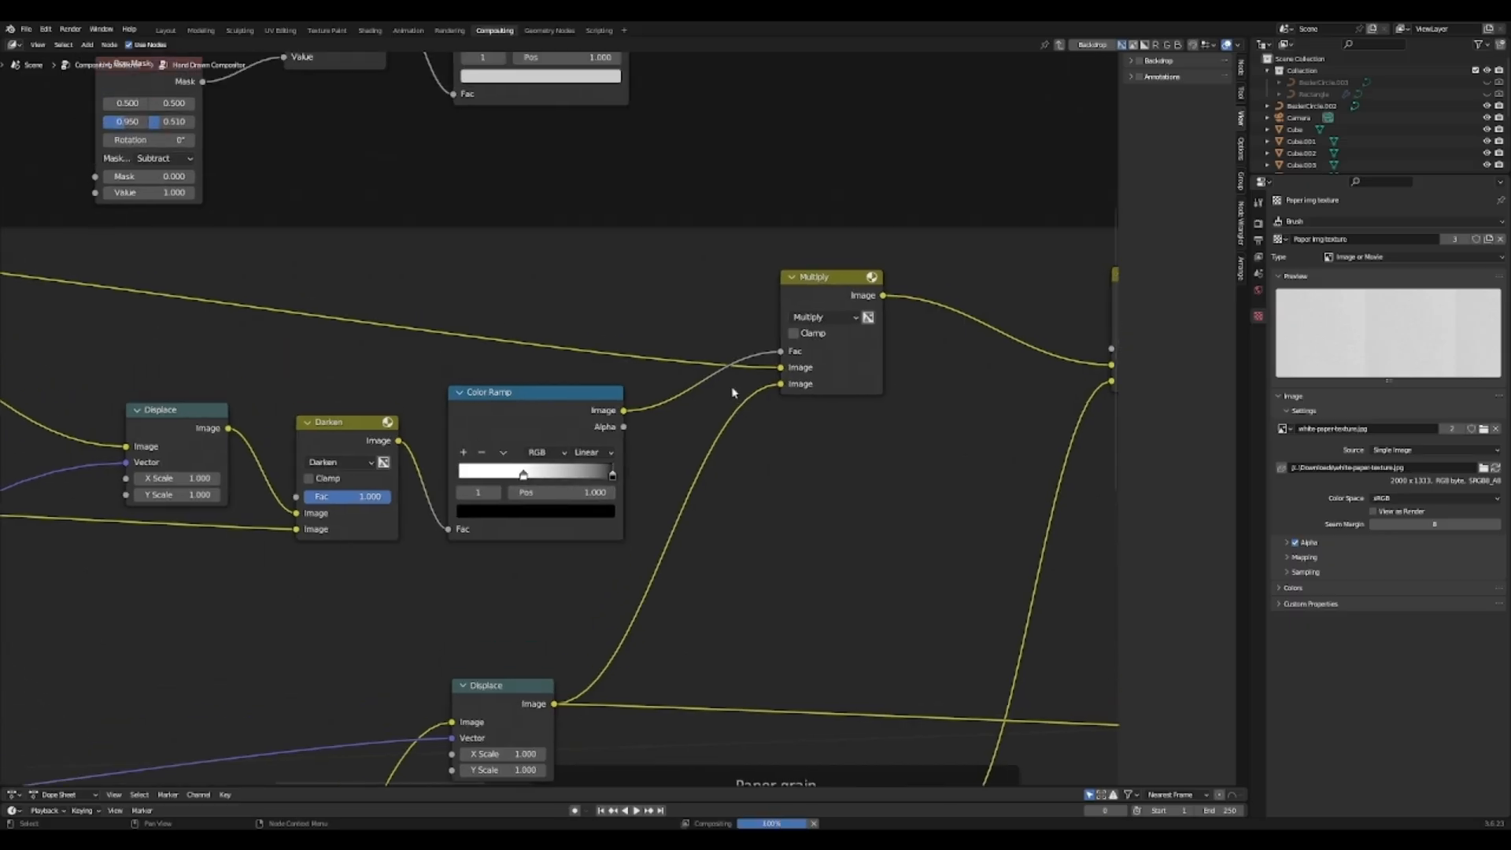
{"action": "scroll", "coordinate": [387, 407], "scroll_direction": "down", "scroll_amount": 2}
{"action": "scroll", "coordinate": [386, 407], "scroll_direction": "down", "scroll_amount": 3}
{"action": "middle_click_drag", "start_coordinate": [364, 407], "coordinate": [456, 438]}
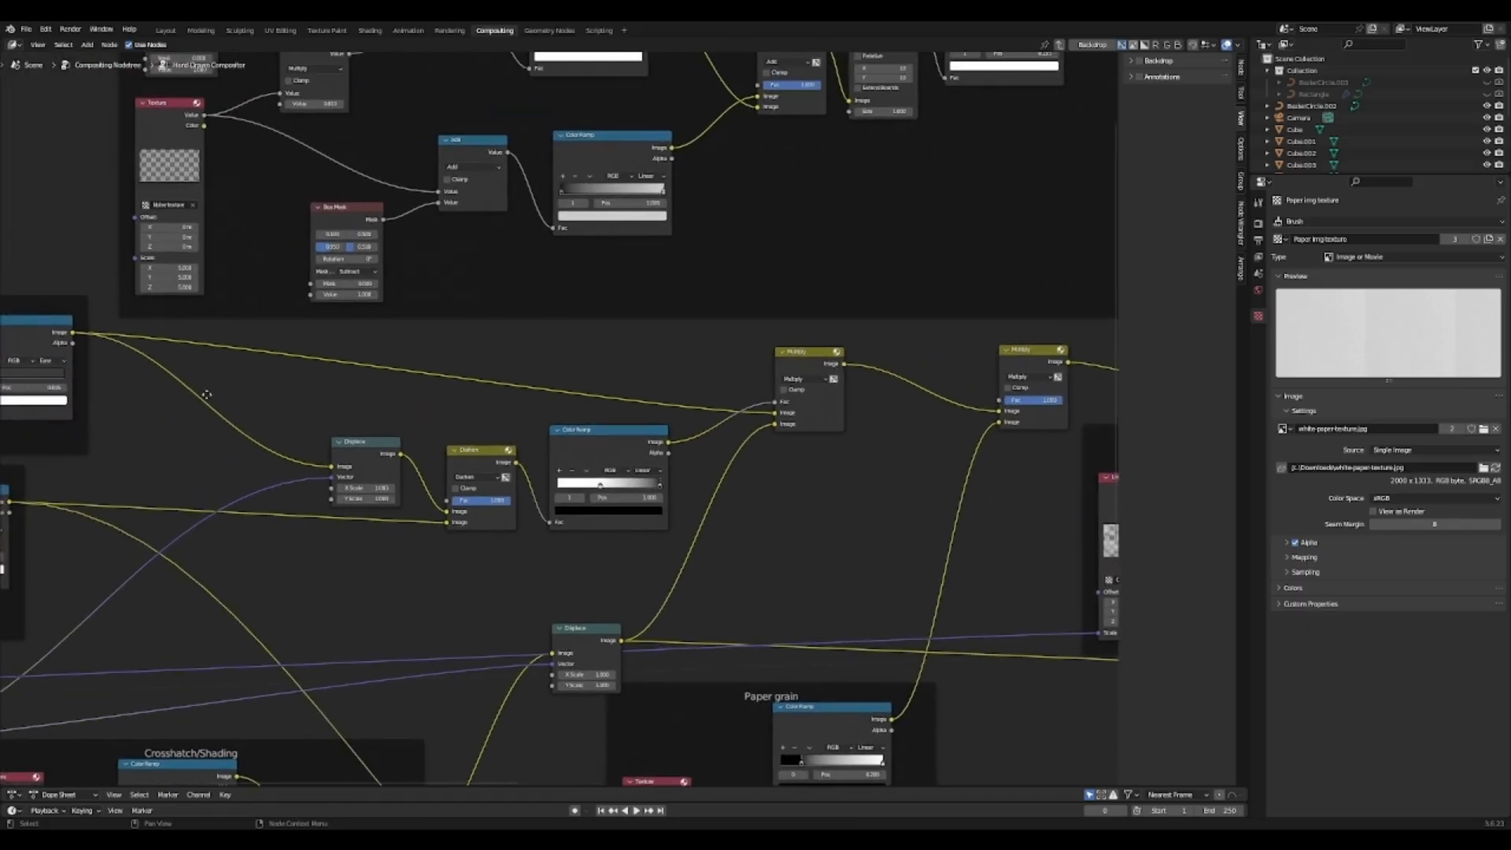
Step: Display the settings of the Downward Wave texture used in the Crosshatch/Shading frame and check the available texture types
{"action": "middle_click_drag", "start_coordinate": [206, 395], "coordinate": [403, 386]}
{"action": "middle_click_drag", "start_coordinate": [696, 391], "coordinate": [693, 248]}
{"action": "middle_click_drag", "start_coordinate": [529, 498], "coordinate": [595, 389]}
{"action": "scroll", "coordinate": [506, 455], "scroll_direction": "down", "scroll_amount": 3}
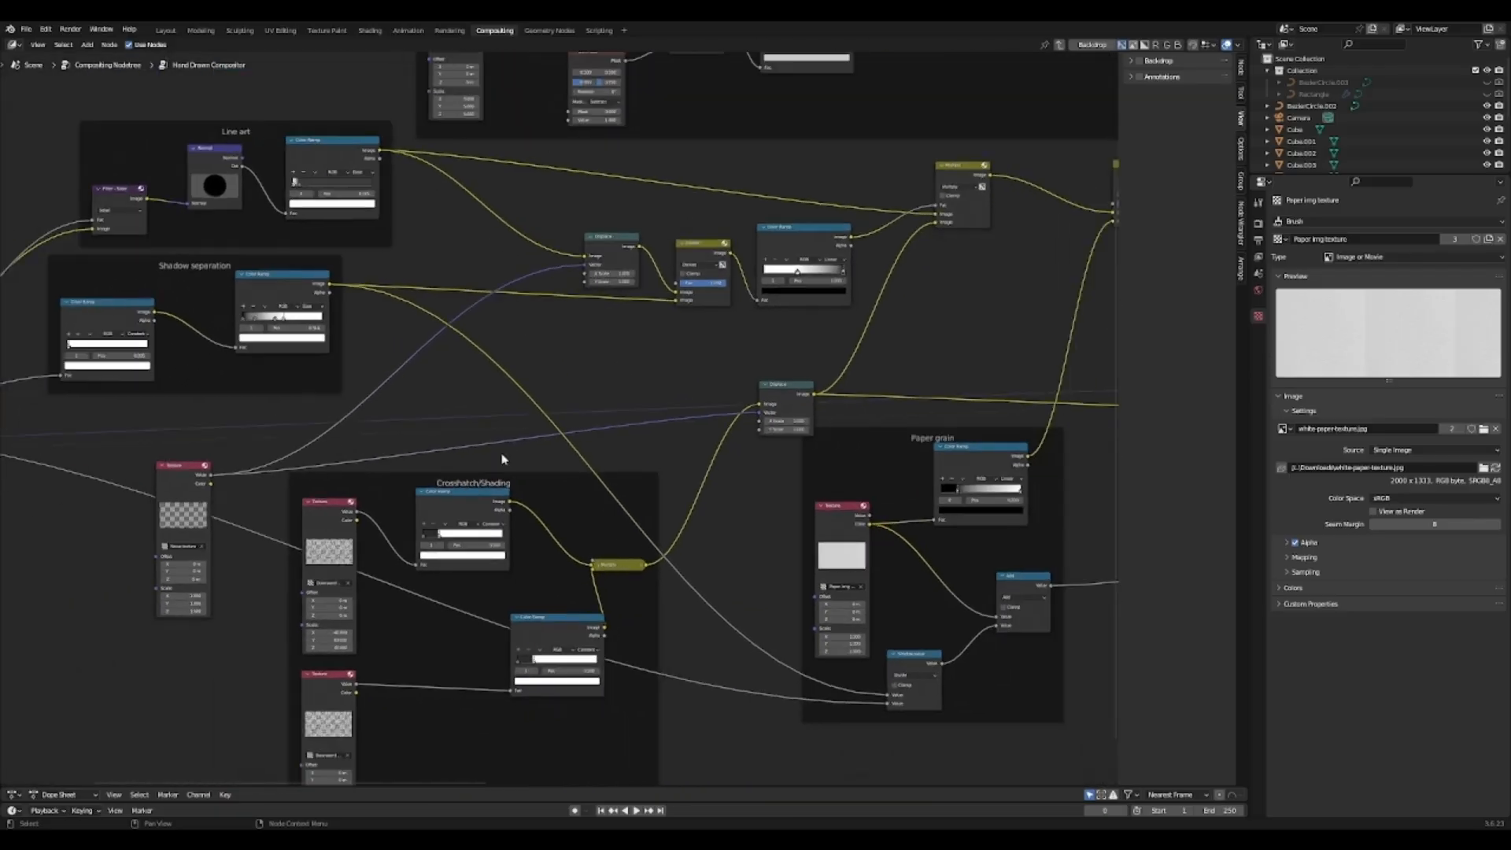
{"action": "scroll", "coordinate": [393, 388], "scroll_direction": "up", "scroll_amount": 4}
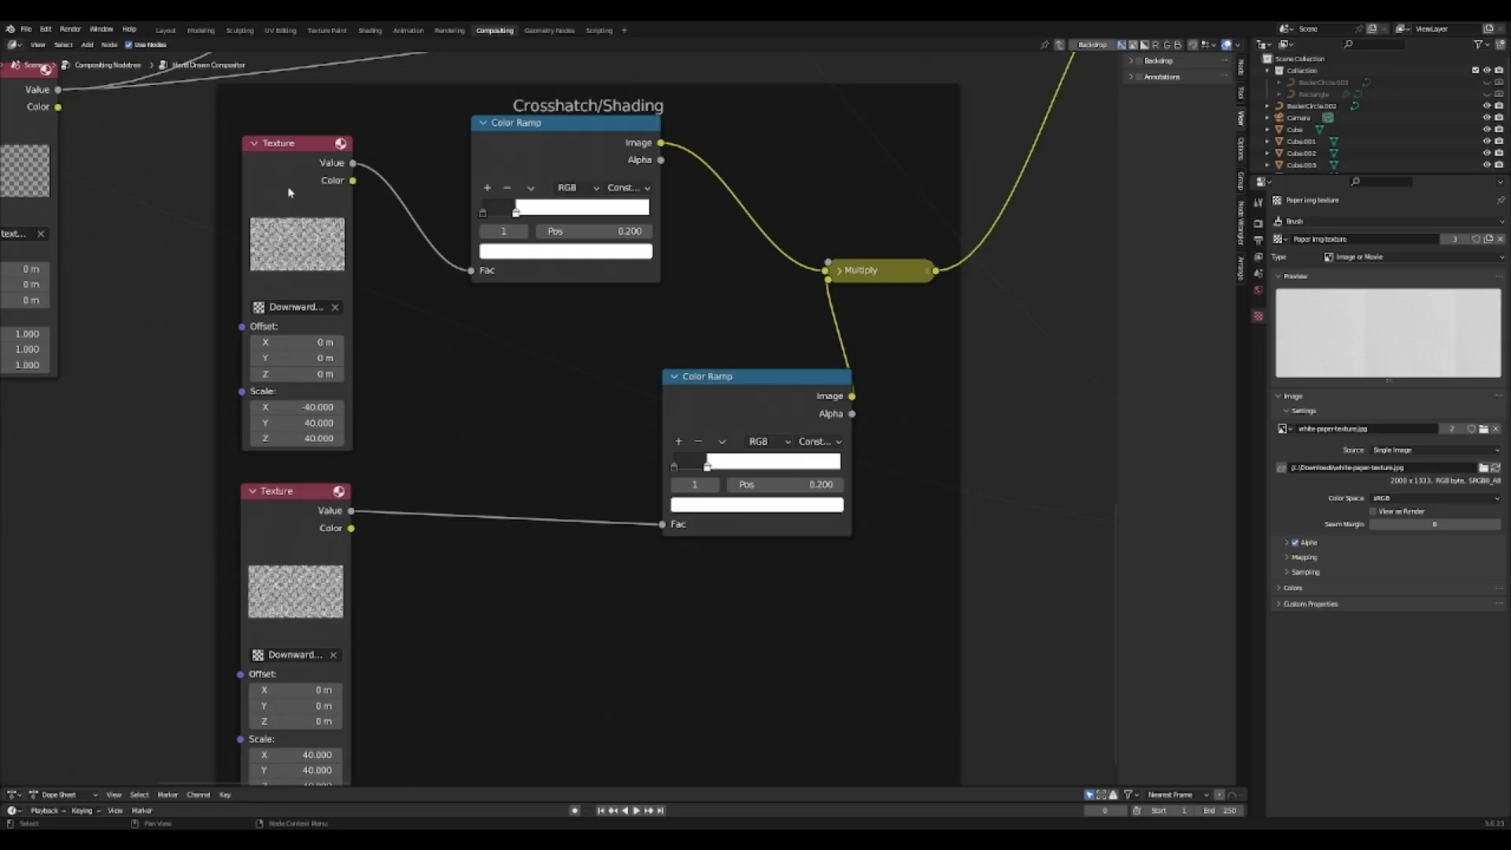
{"action": "middle_click_drag", "start_coordinate": [617, 381], "coordinate": [640, 348]}
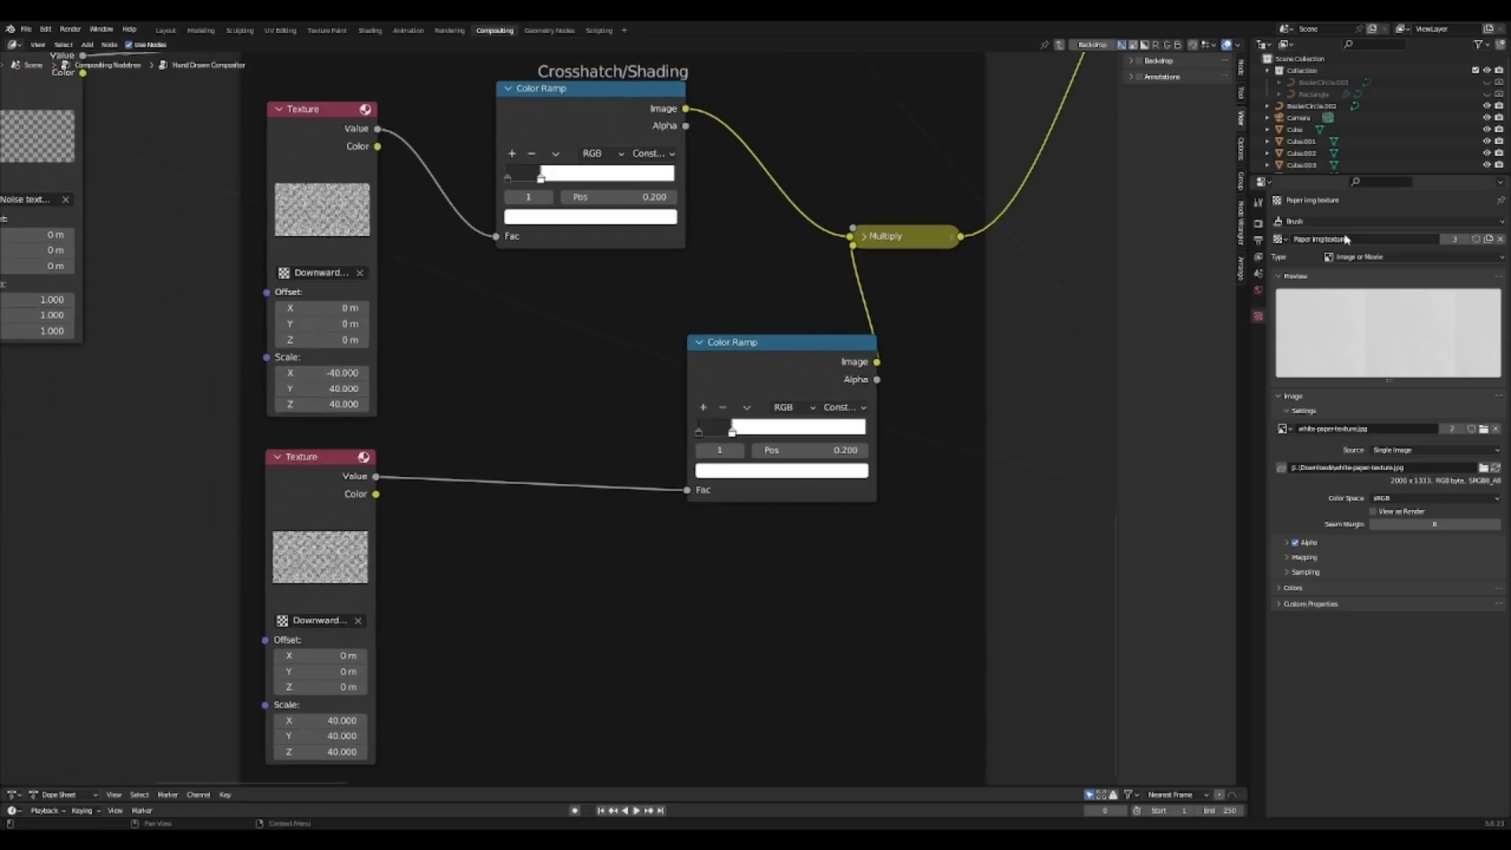
{"action": "left_click", "coordinate": [1279, 238]}
{"action": "left_click", "coordinate": [1316, 257]}
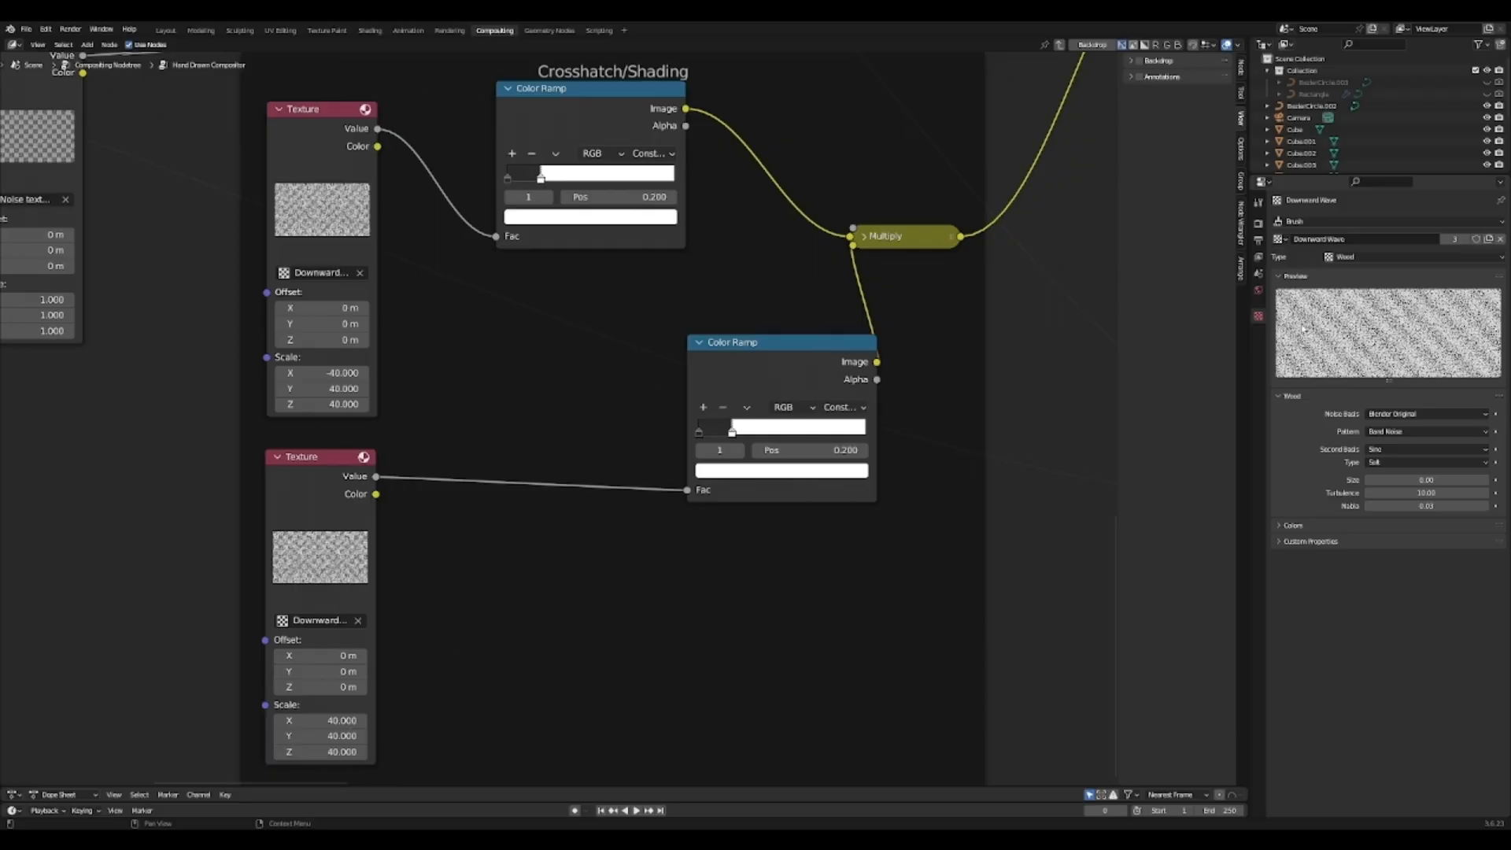
{"action": "left_click", "coordinate": [1390, 260]}
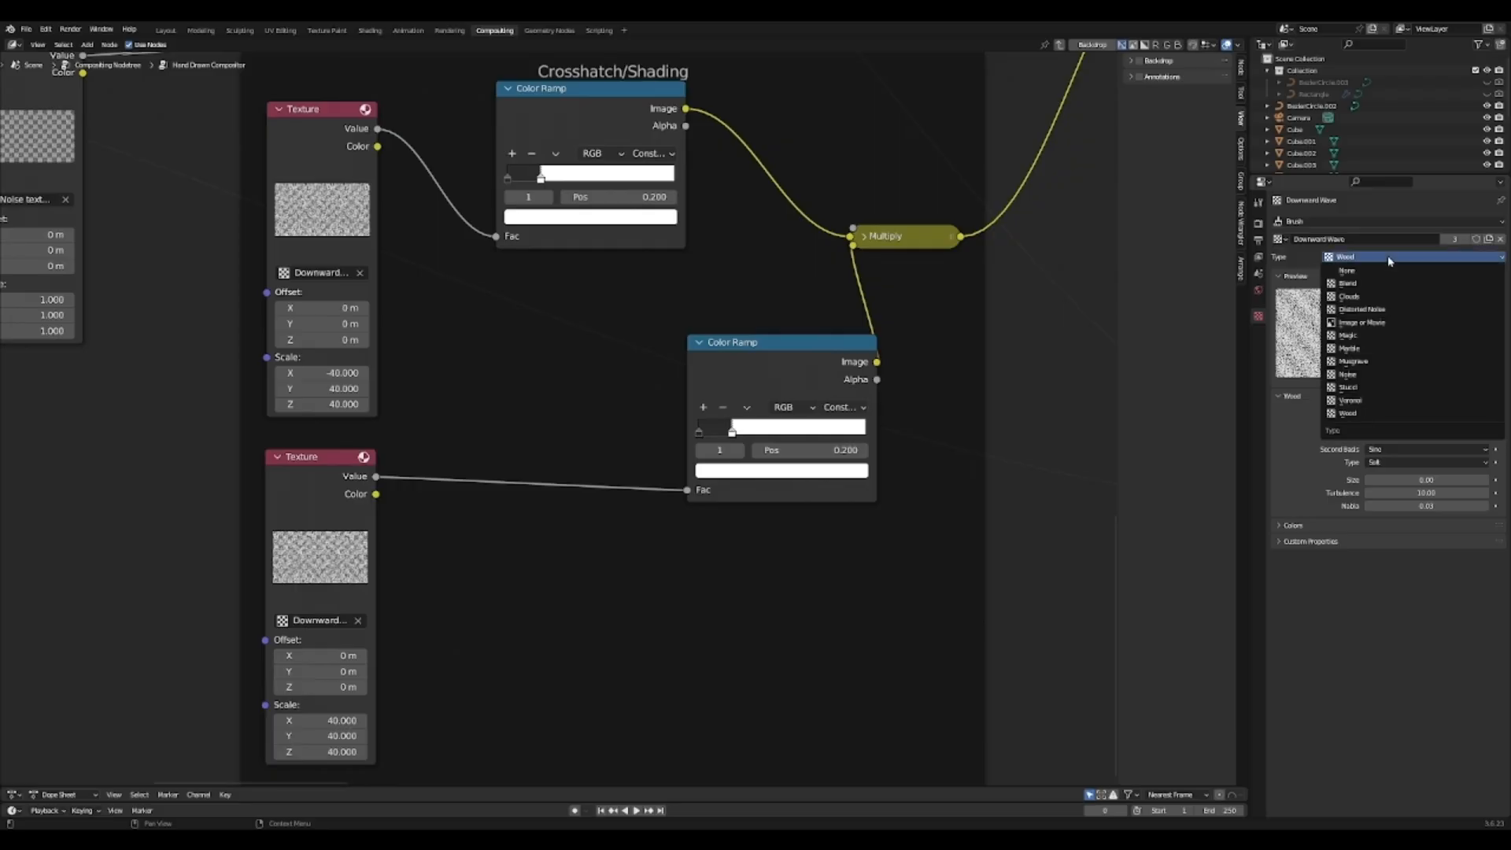
{"action": "left_click", "coordinate": [1387, 256]}
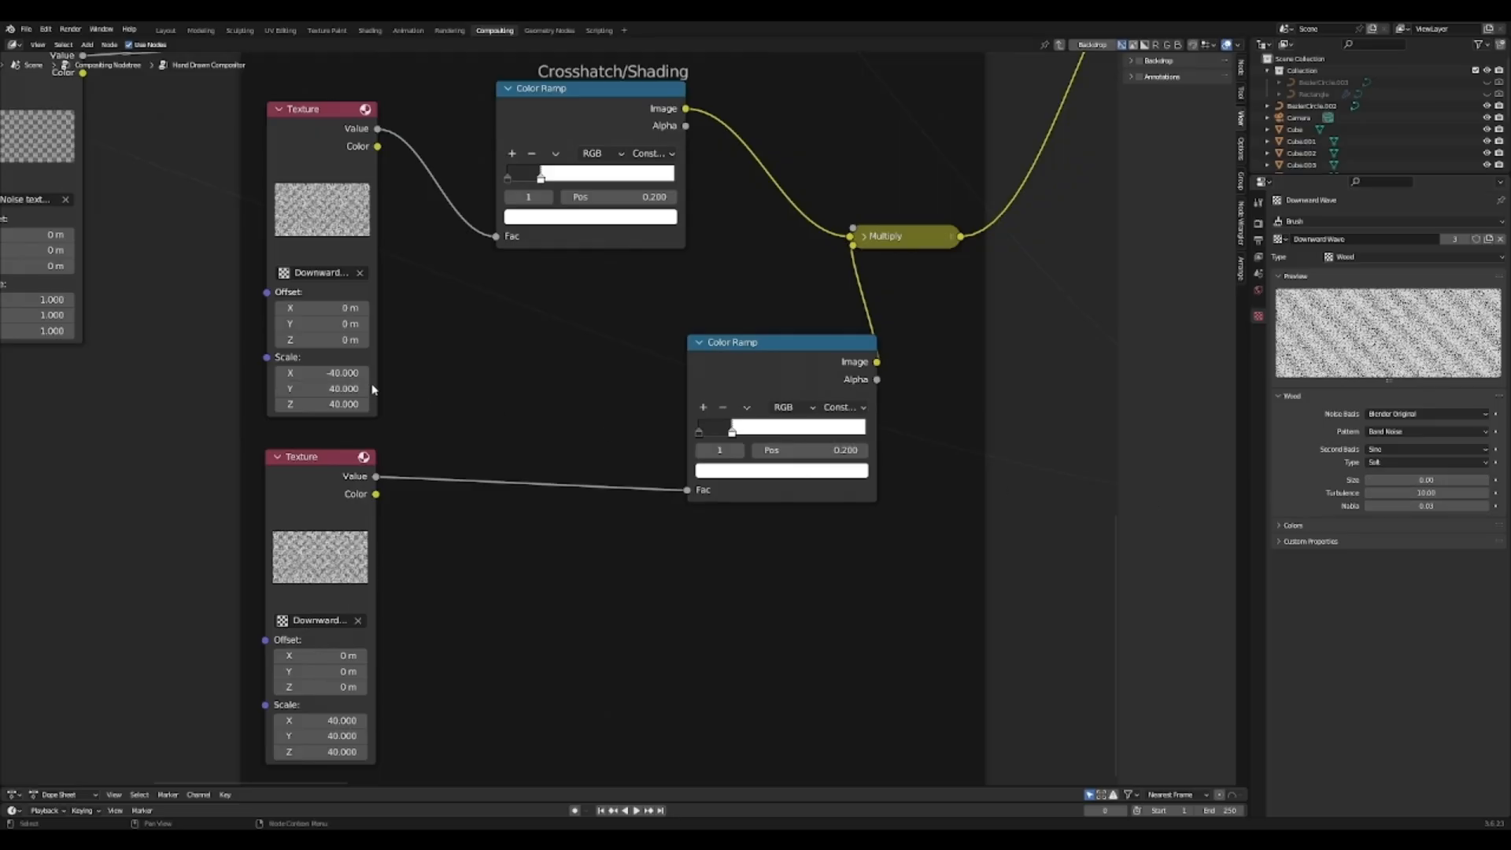
Step: Compare the Scale values of the two Downward Wave Texture nodes in the Crosshatch/Shading frame
{"action": "scroll", "coordinate": [462, 425], "scroll_direction": "down", "scroll_amount": 4}
{"action": "scroll", "coordinate": [462, 425], "scroll_direction": "up", "scroll_amount": 2}
{"action": "middle_click_drag", "start_coordinate": [335, 394], "coordinate": [492, 360]}
{"action": "scroll", "coordinate": [504, 354], "scroll_direction": "up", "scroll_amount": 2}
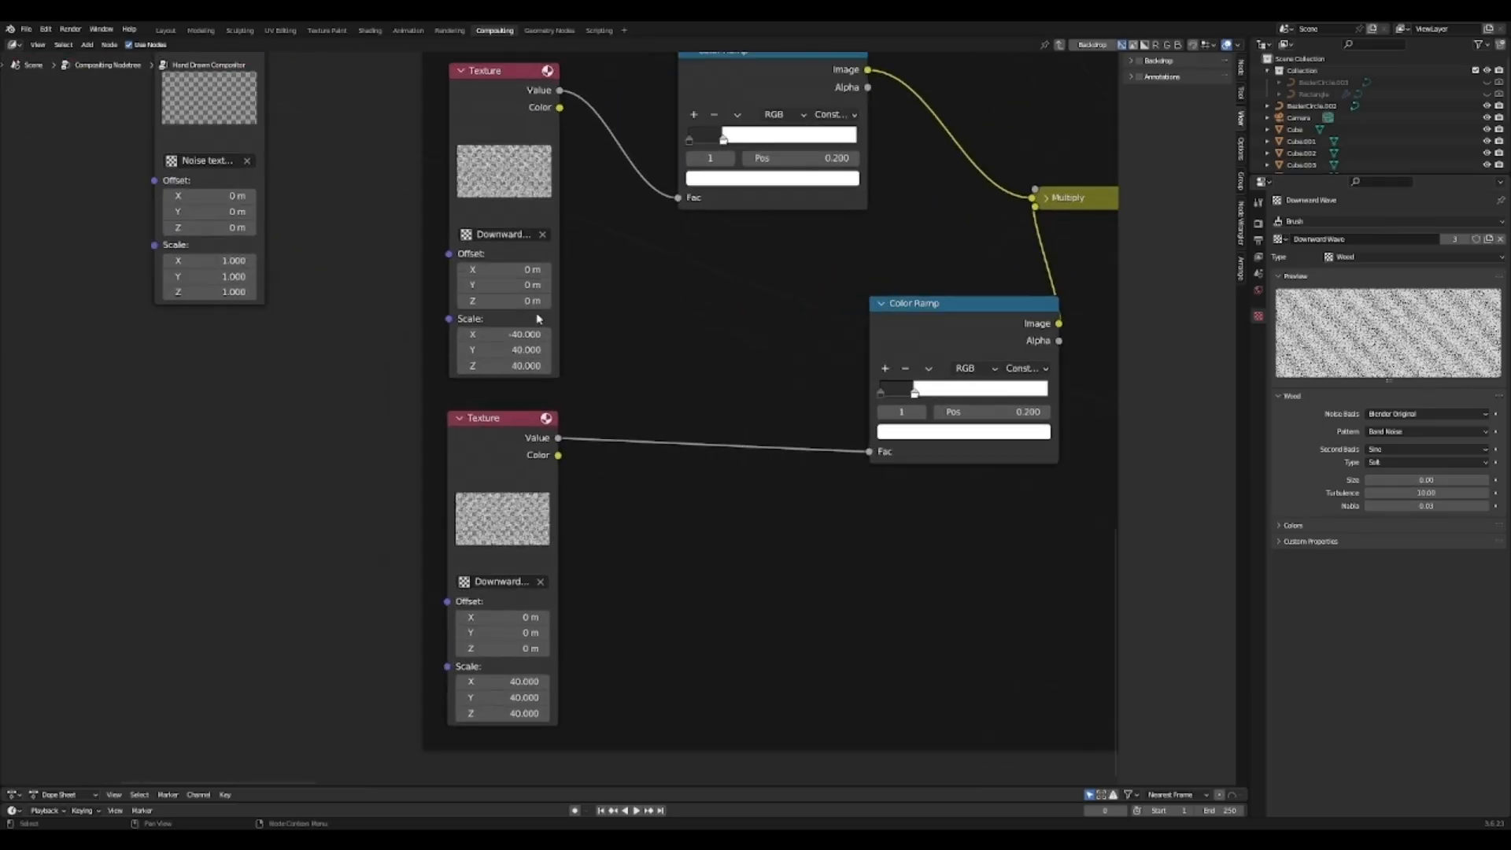
{"action": "middle_click_drag", "start_coordinate": [658, 327], "coordinate": [523, 527]}
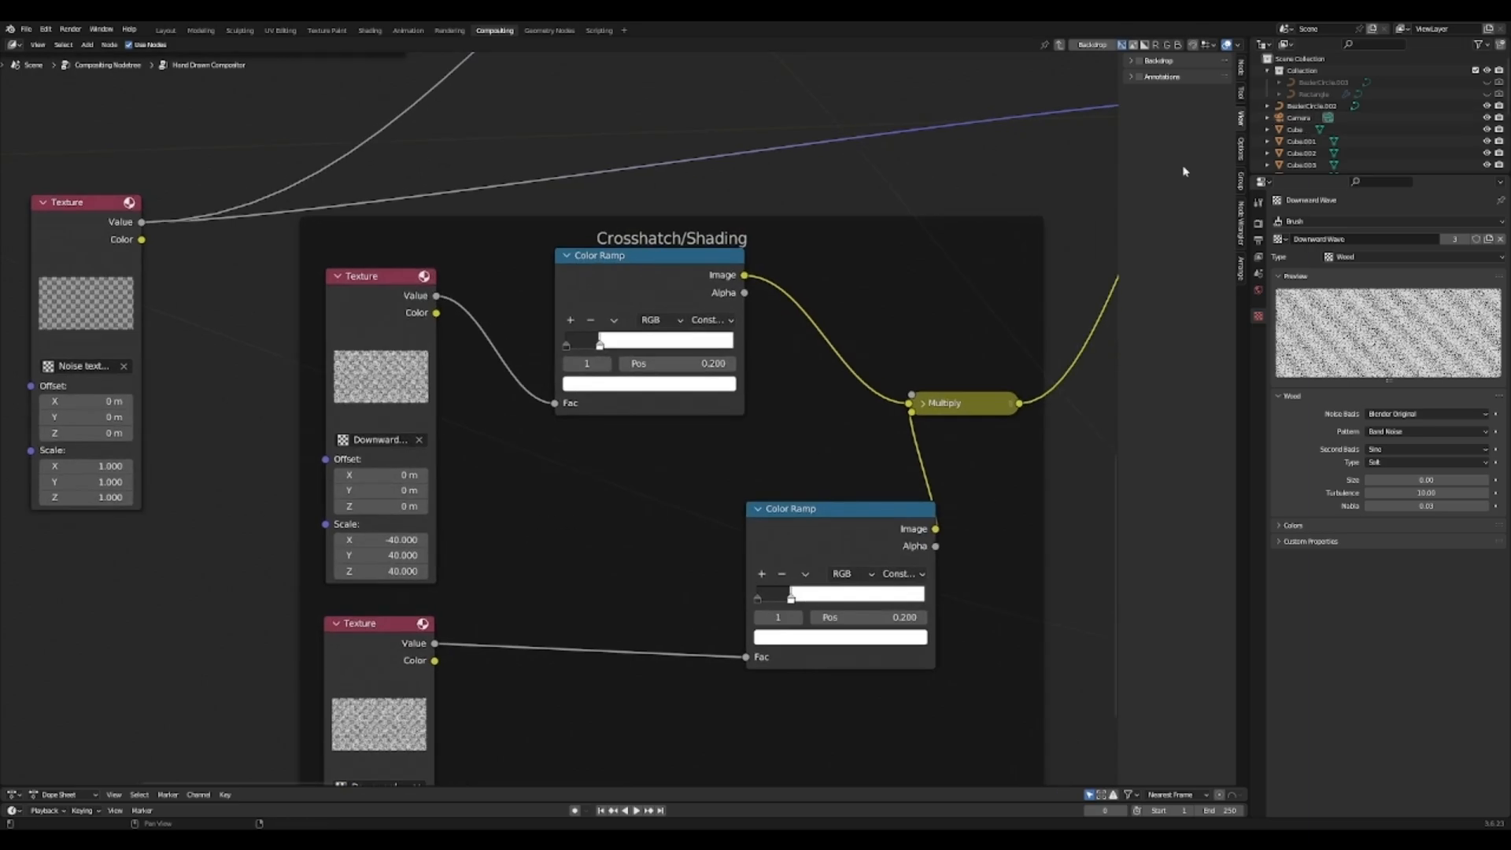
{"action": "middle_click_drag", "start_coordinate": [385, 508], "coordinate": [579, 227]}
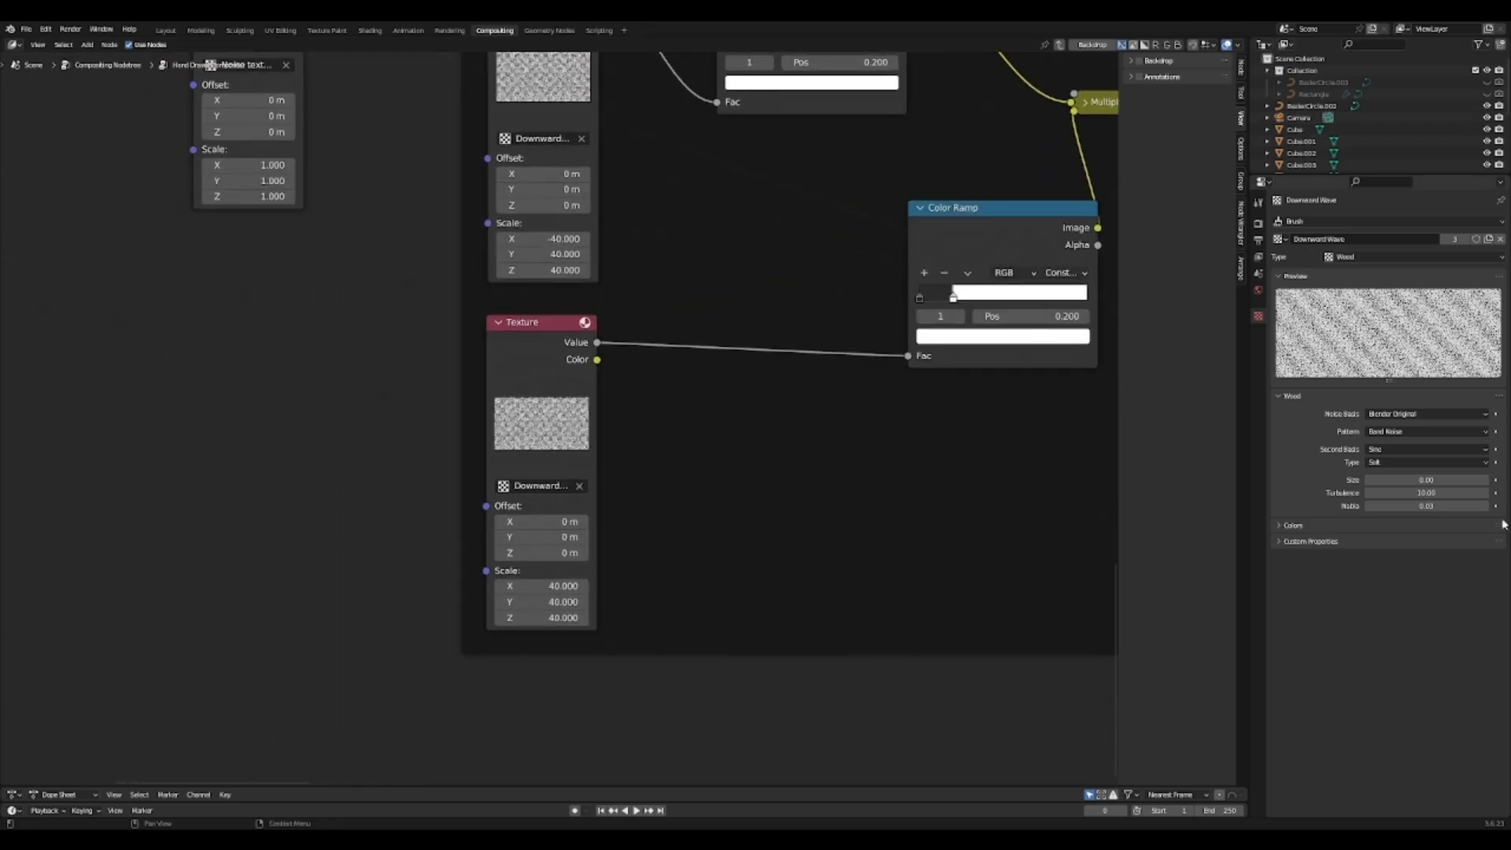
{"action": "middle_click_drag", "start_coordinate": [994, 476], "coordinate": [759, 517]}
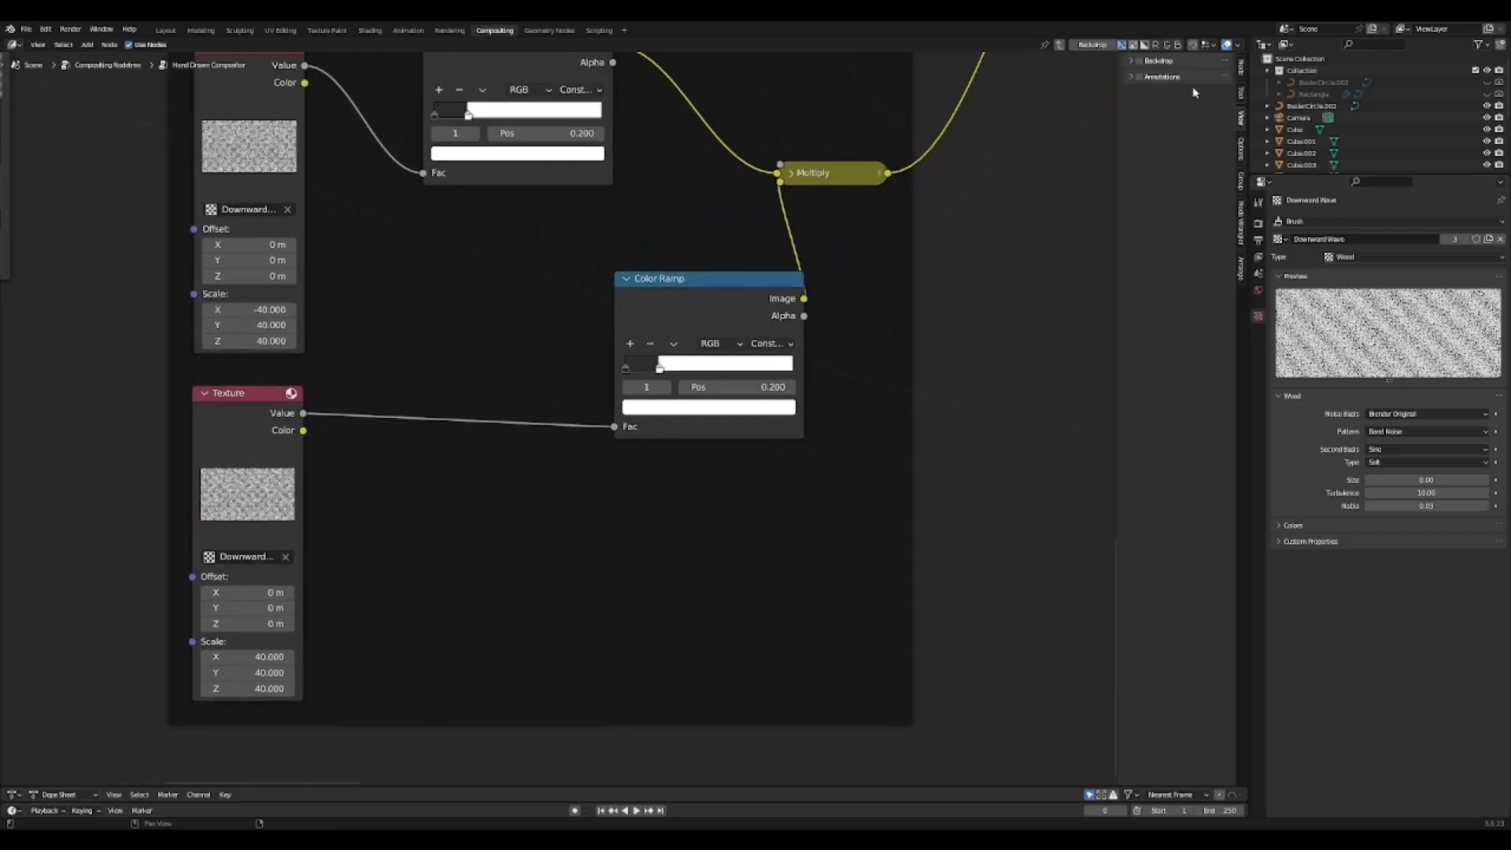
Step: Show the backdrop briefly to view the crosshatch shading in the render, and hide it again
{"action": "left_click", "coordinate": [1140, 62]}
{"action": "middle_click_drag", "start_coordinate": [993, 441], "coordinate": [597, 330]}
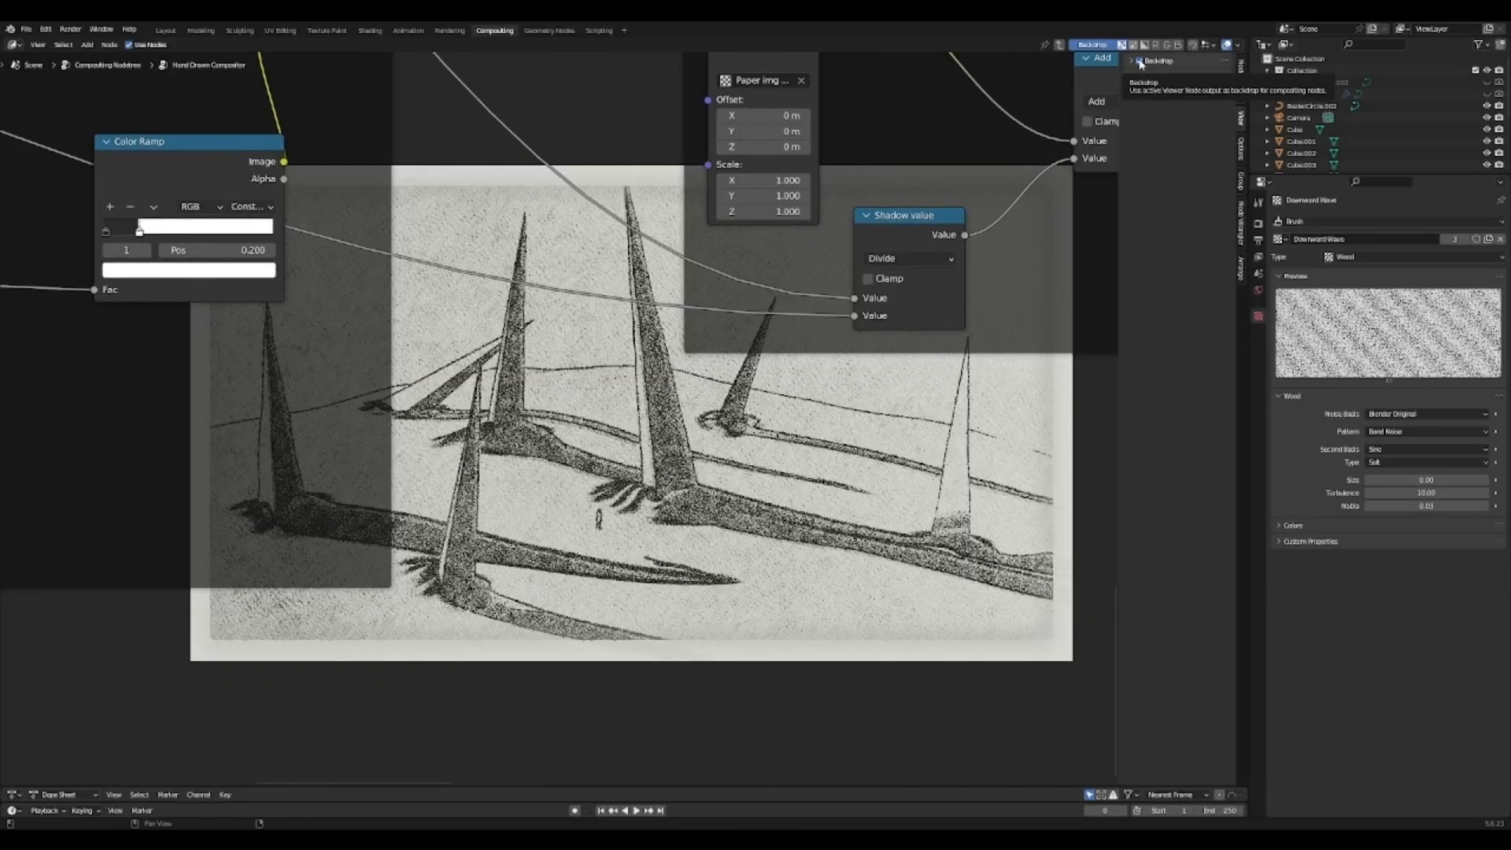
{"action": "left_click", "coordinate": [1140, 63]}
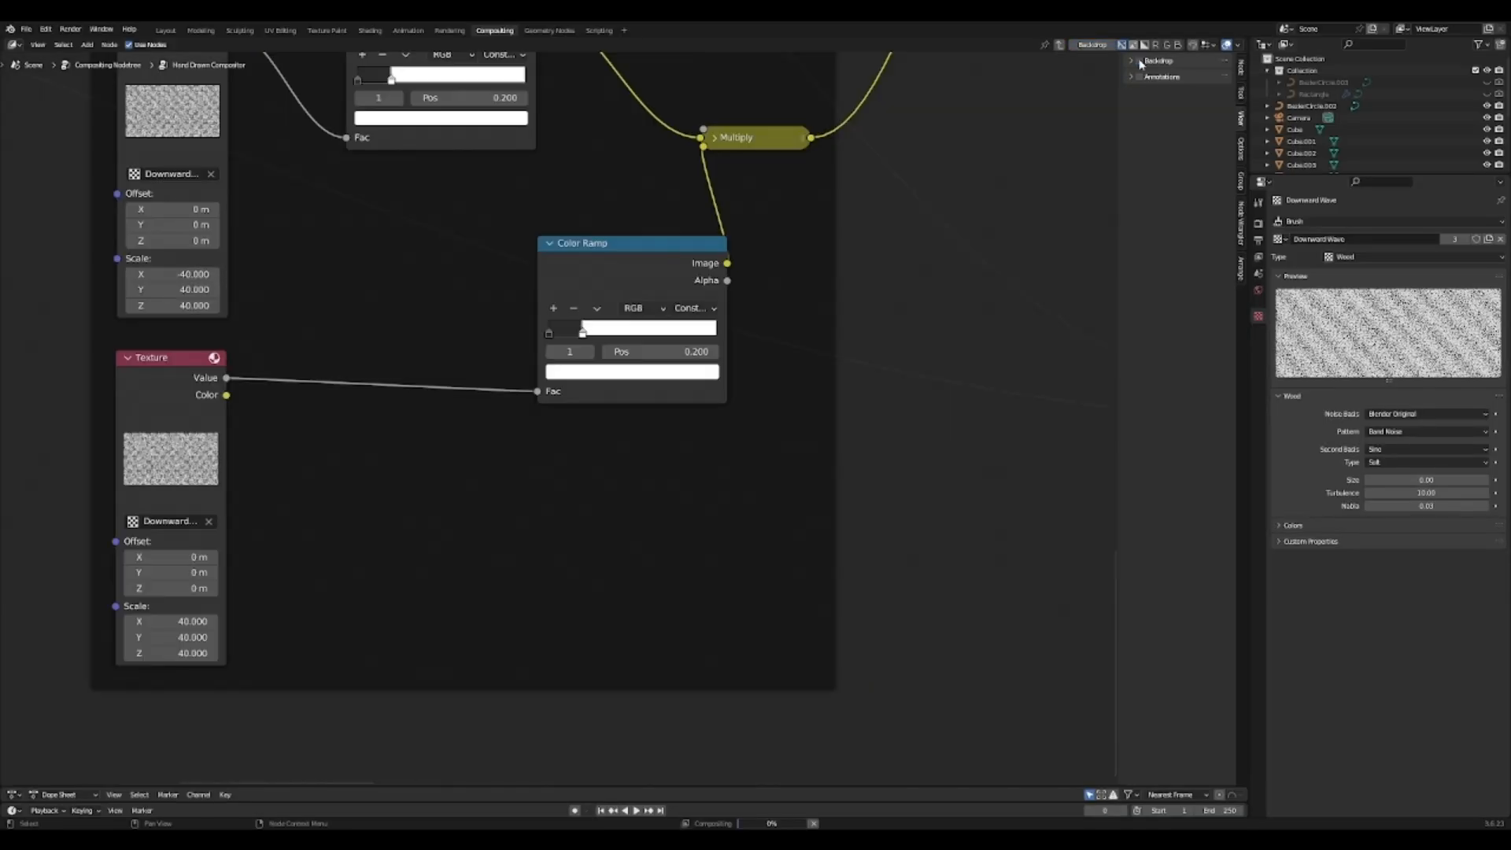
Step: Inspect the stops of the Crosshatch/Shading Color Ramps and the collapsed Multiply node that combines them
{"action": "scroll", "coordinate": [725, 382], "scroll_direction": "down", "scroll_amount": 2}
{"action": "middle_click_drag", "start_coordinate": [726, 382], "coordinate": [717, 466]}
{"action": "scroll", "coordinate": [559, 464], "scroll_direction": "up", "scroll_amount": 3}
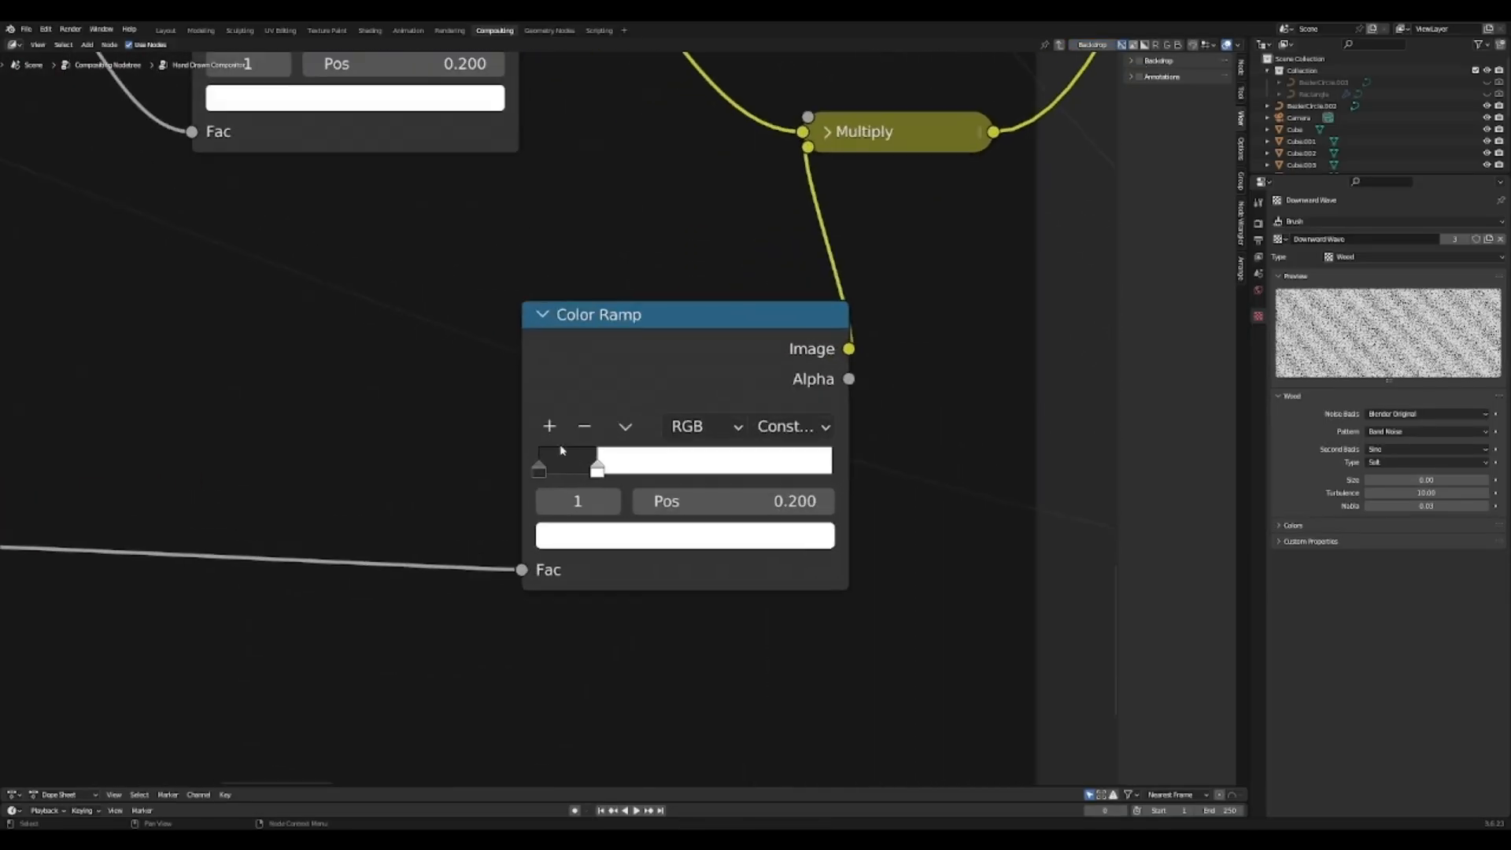
{"action": "left_click", "coordinate": [540, 468]}
{"action": "left_click", "coordinate": [592, 468]}
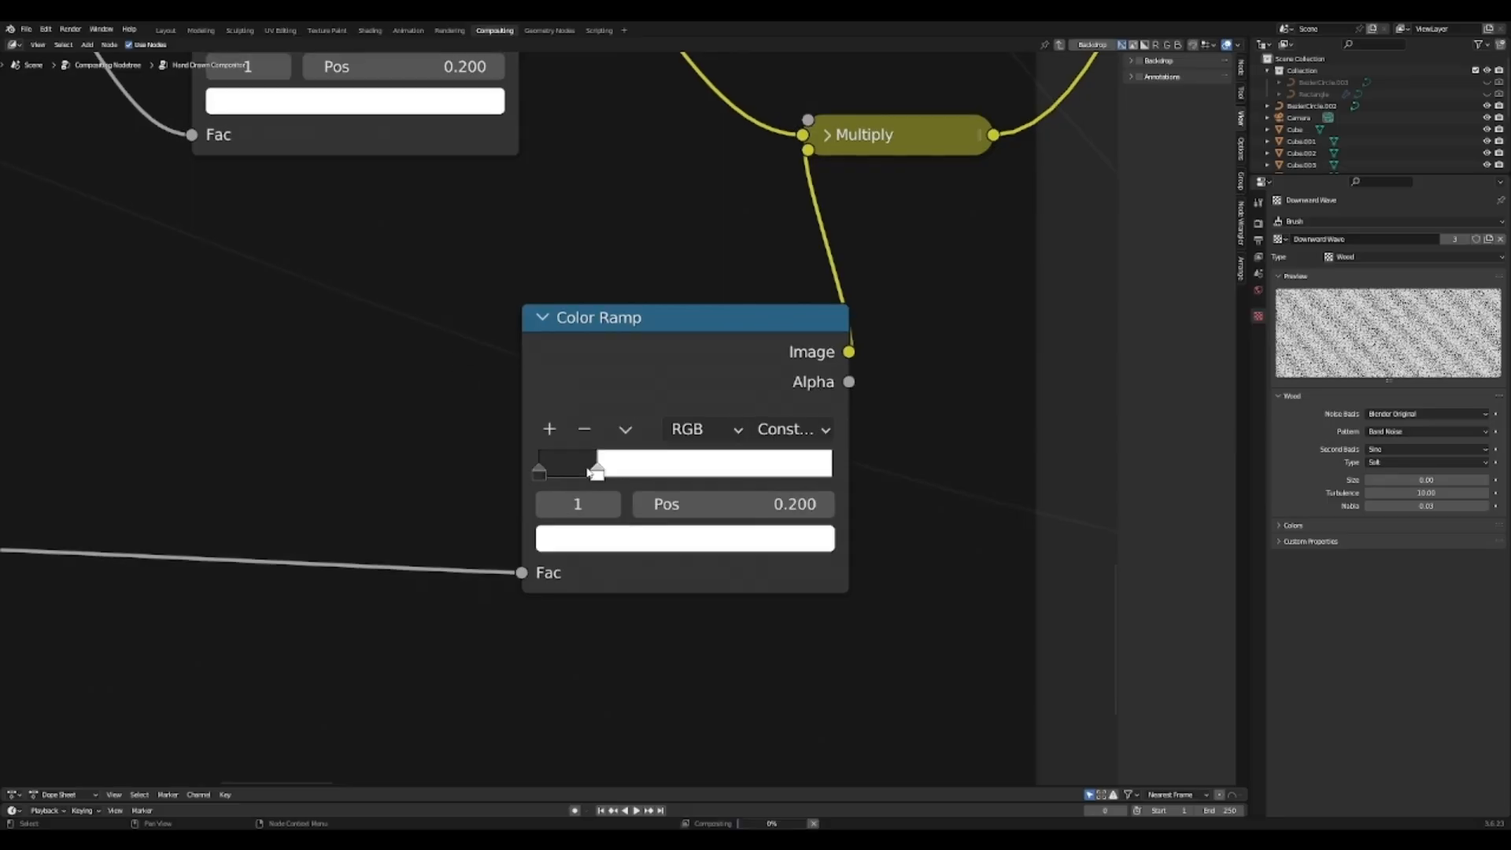
{"action": "middle_click_drag", "start_coordinate": [591, 473], "coordinate": [800, 698]}
{"action": "scroll", "coordinate": [477, 291], "scroll_direction": "down", "scroll_amount": 1}
{"action": "scroll", "coordinate": [552, 316], "scroll_direction": "down", "scroll_amount": 4}
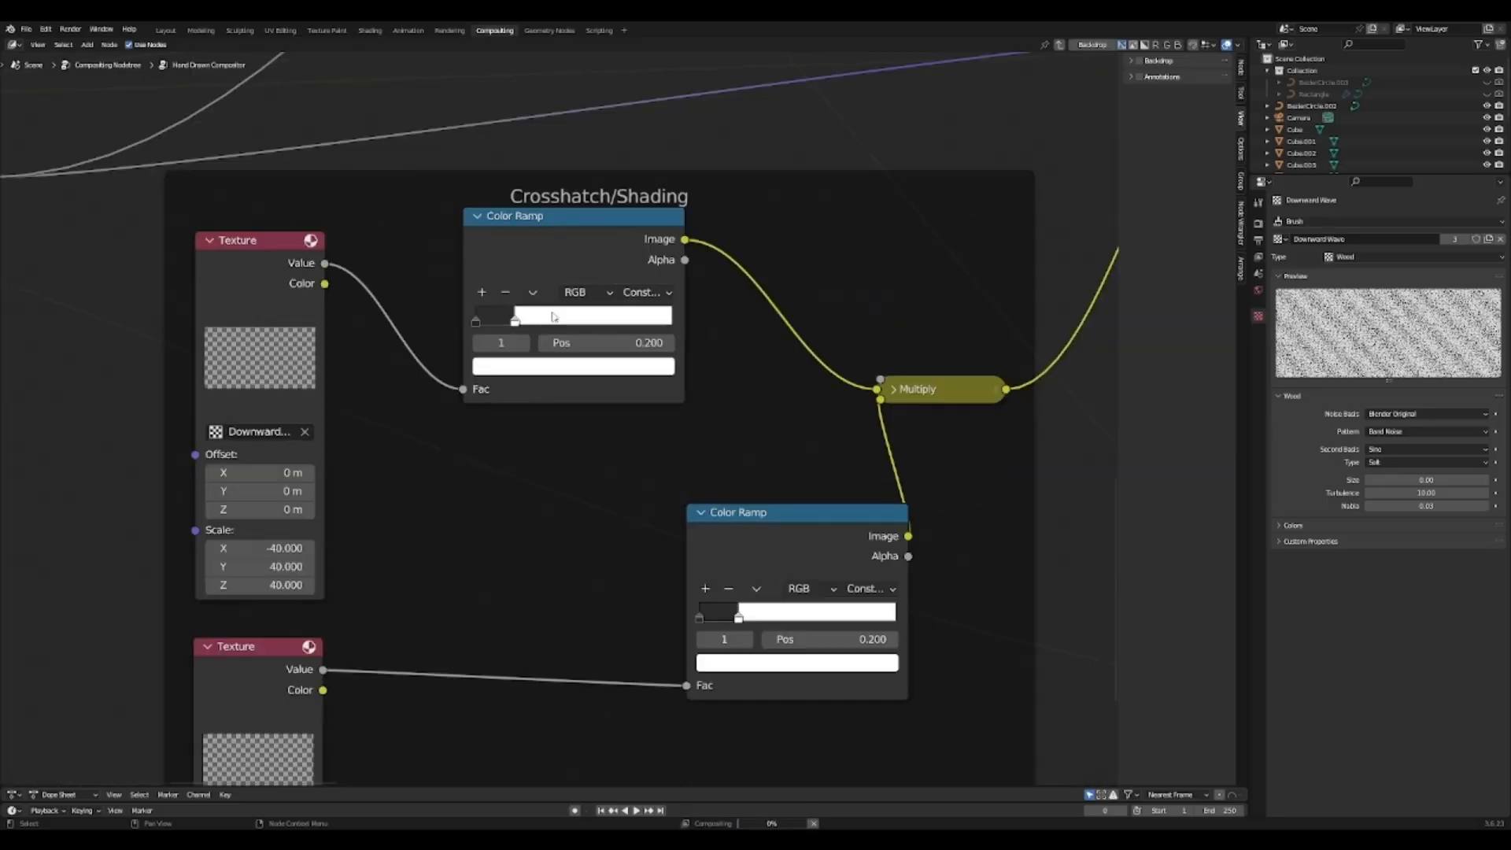
{"action": "middle_click_drag", "start_coordinate": [939, 372], "coordinate": [628, 448]}
{"action": "left_click", "coordinate": [585, 466]}
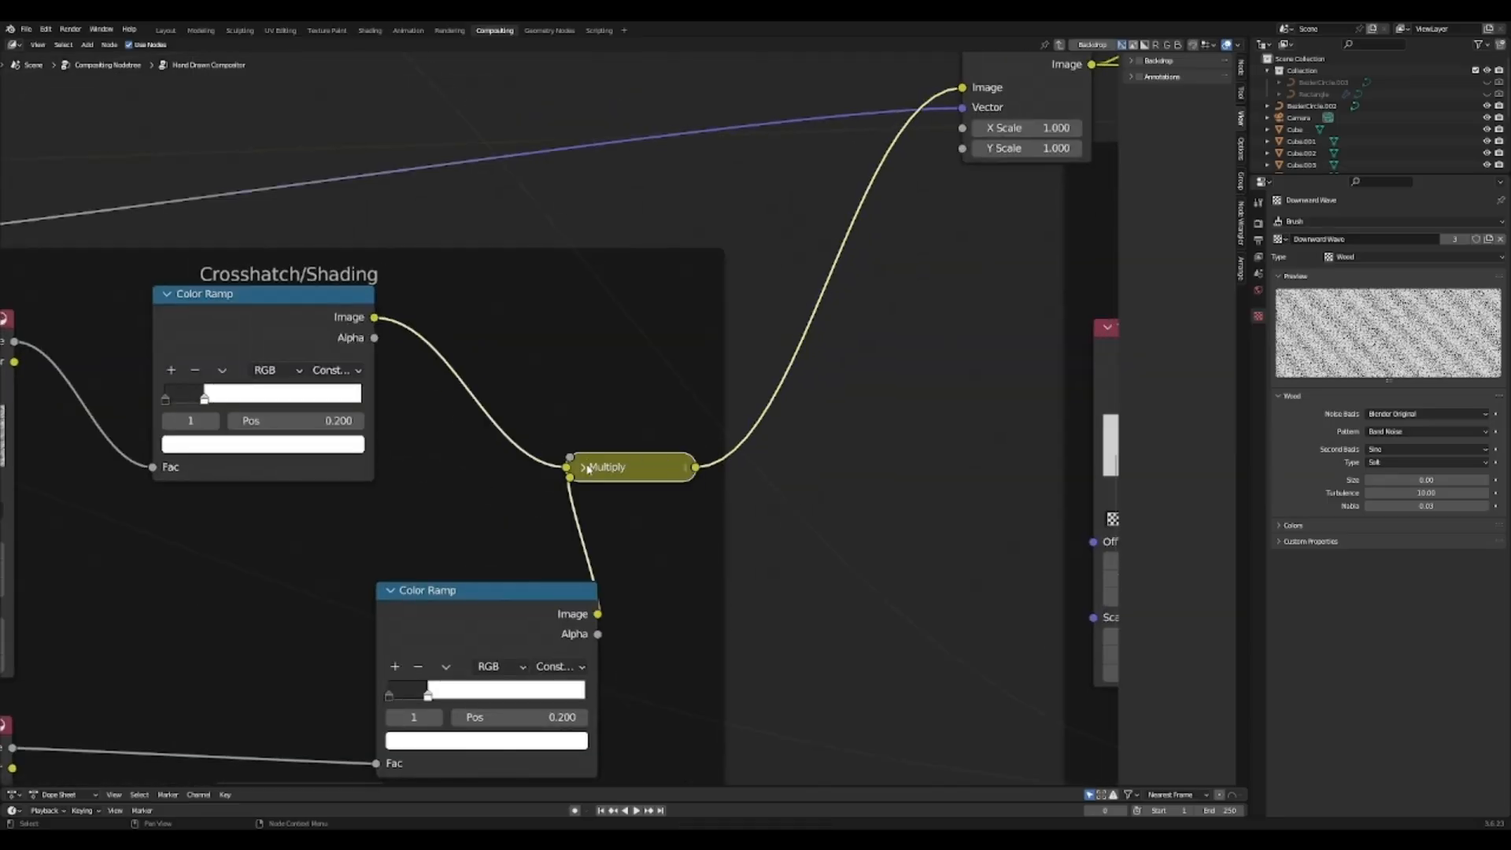
Step: Move the standalone noise Texture node slightly up and right, closer to the Crosshatch/Shading frame
{"action": "middle_click_drag", "start_coordinate": [768, 392], "coordinate": [577, 503]}
{"action": "scroll", "coordinate": [658, 421], "scroll_direction": "down", "scroll_amount": 2}
{"action": "middle_click_drag", "start_coordinate": [658, 422], "coordinate": [771, 464]}
{"action": "scroll", "coordinate": [568, 418], "scroll_direction": "down", "scroll_amount": 2}
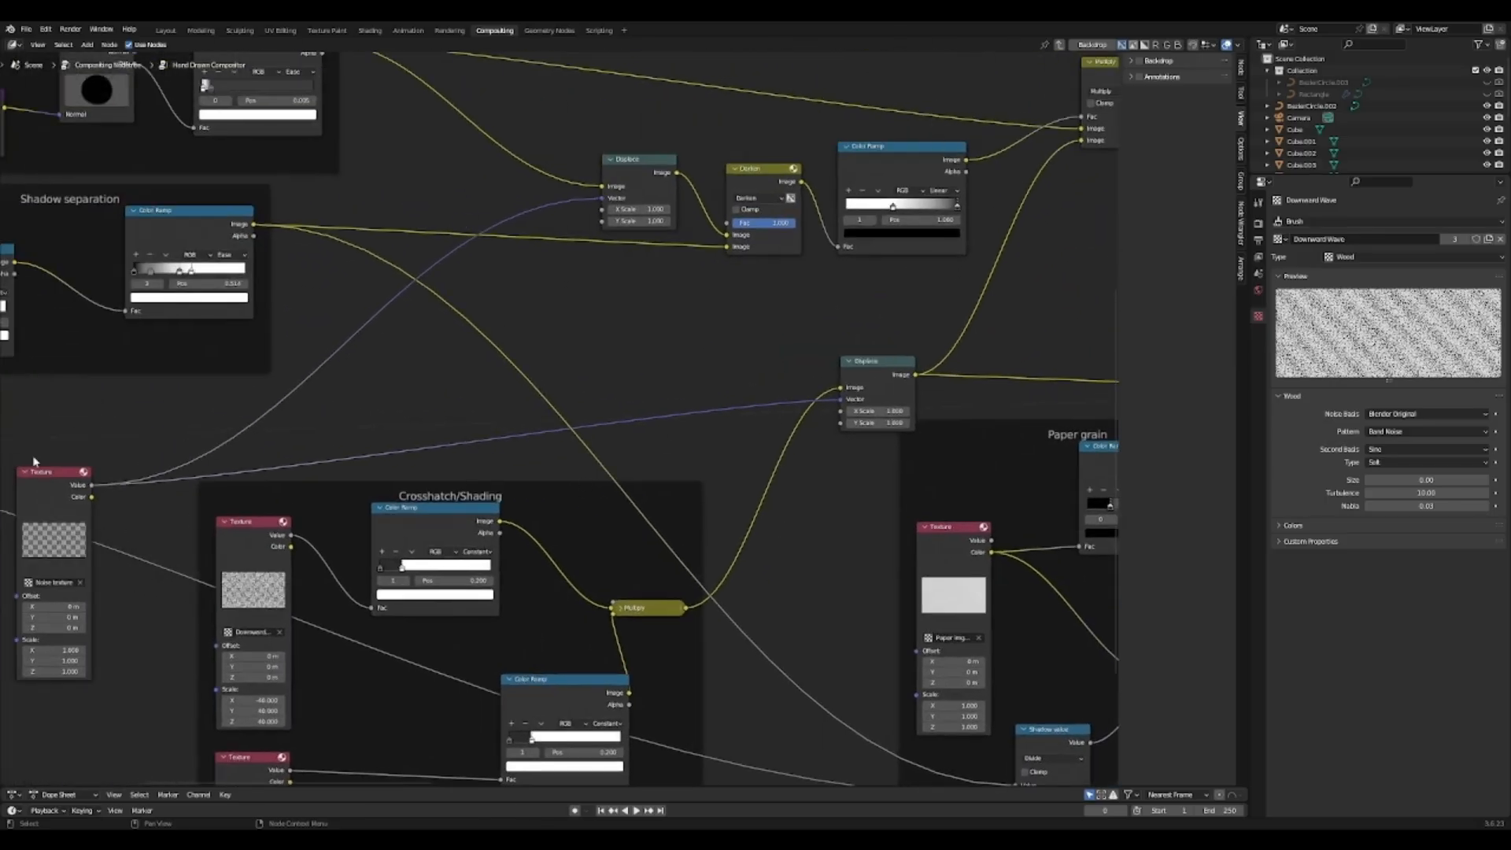
{"action": "left_click_drag", "start_coordinate": [51, 479], "coordinate": [63, 440]}
Step: Trace how the displaced crosshatch and the Color Ramp after the Darken node feed the Multiply node's image and factor inputs
{"action": "middle_click_drag", "start_coordinate": [657, 283], "coordinate": [425, 388]}
{"action": "scroll", "coordinate": [425, 388], "scroll_direction": "up", "scroll_amount": 4}
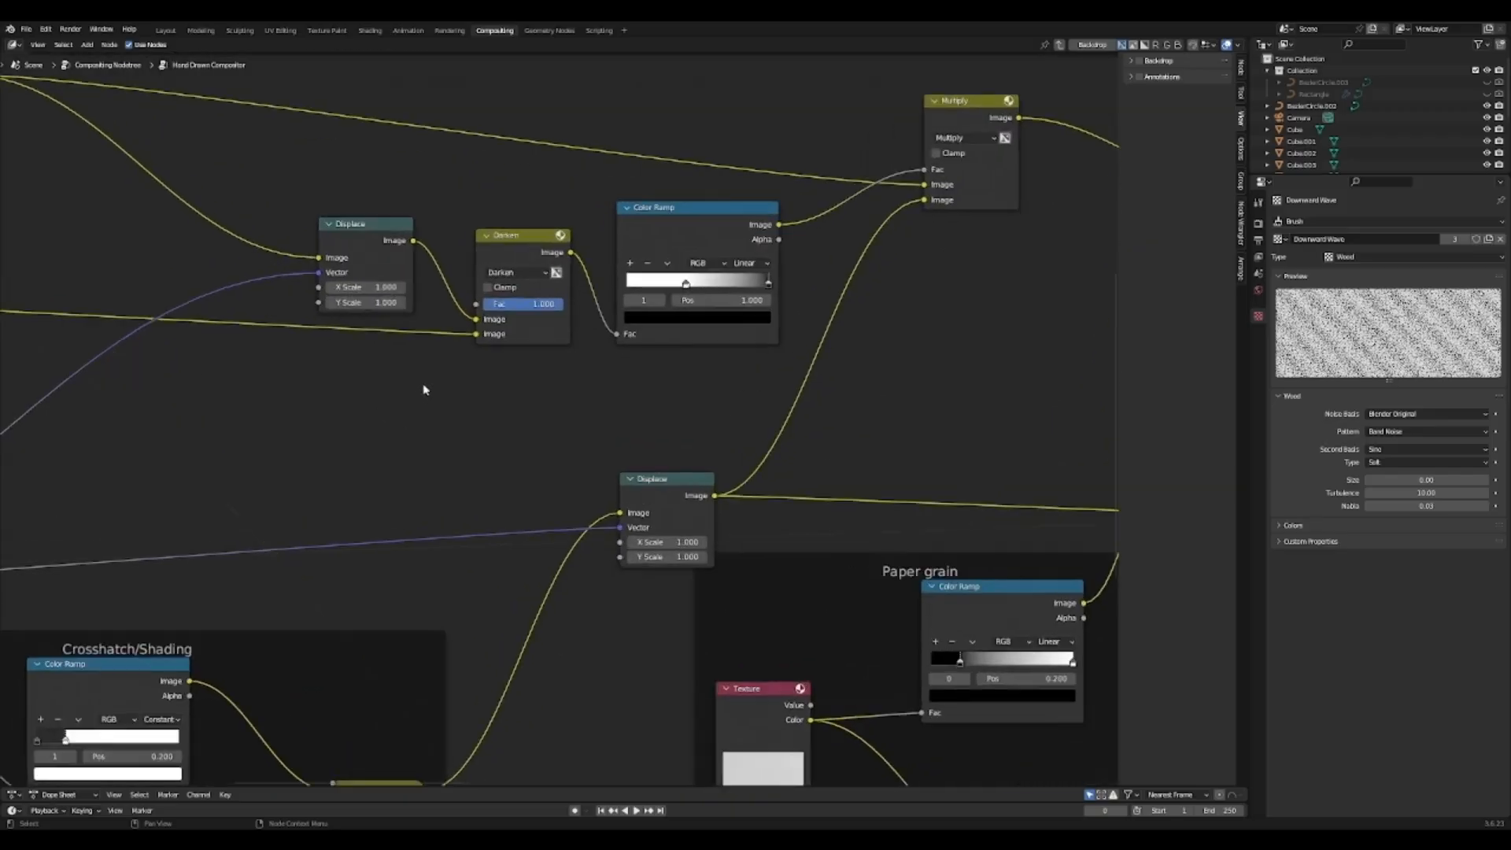
{"action": "middle_click_drag", "start_coordinate": [509, 360], "coordinate": [344, 516]}
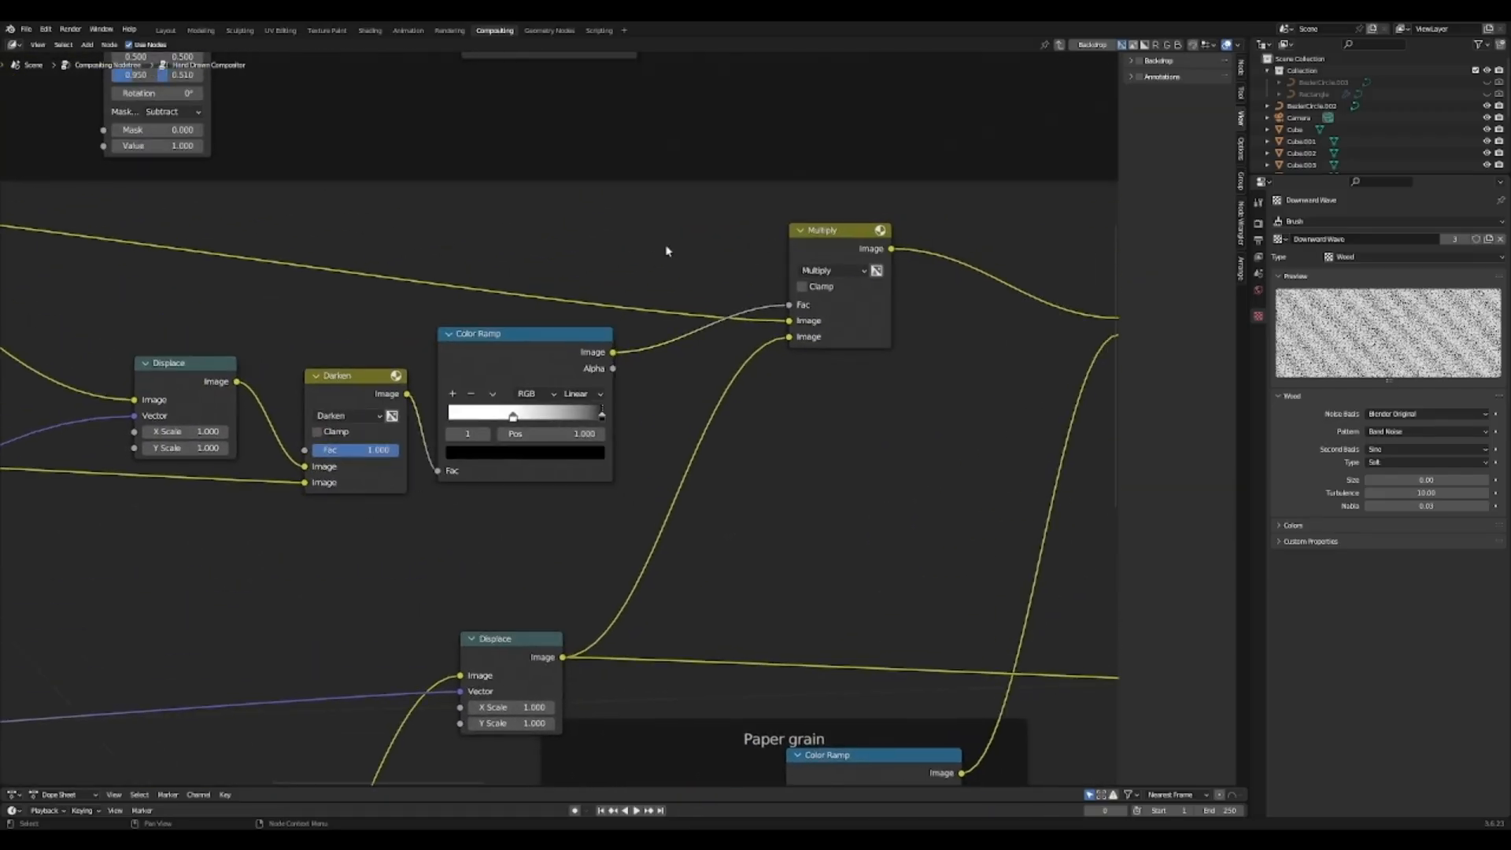
{"action": "middle_click_drag", "start_coordinate": [650, 432], "coordinate": [487, 455]}
{"action": "scroll", "coordinate": [486, 455], "scroll_direction": "down", "scroll_amount": 1}
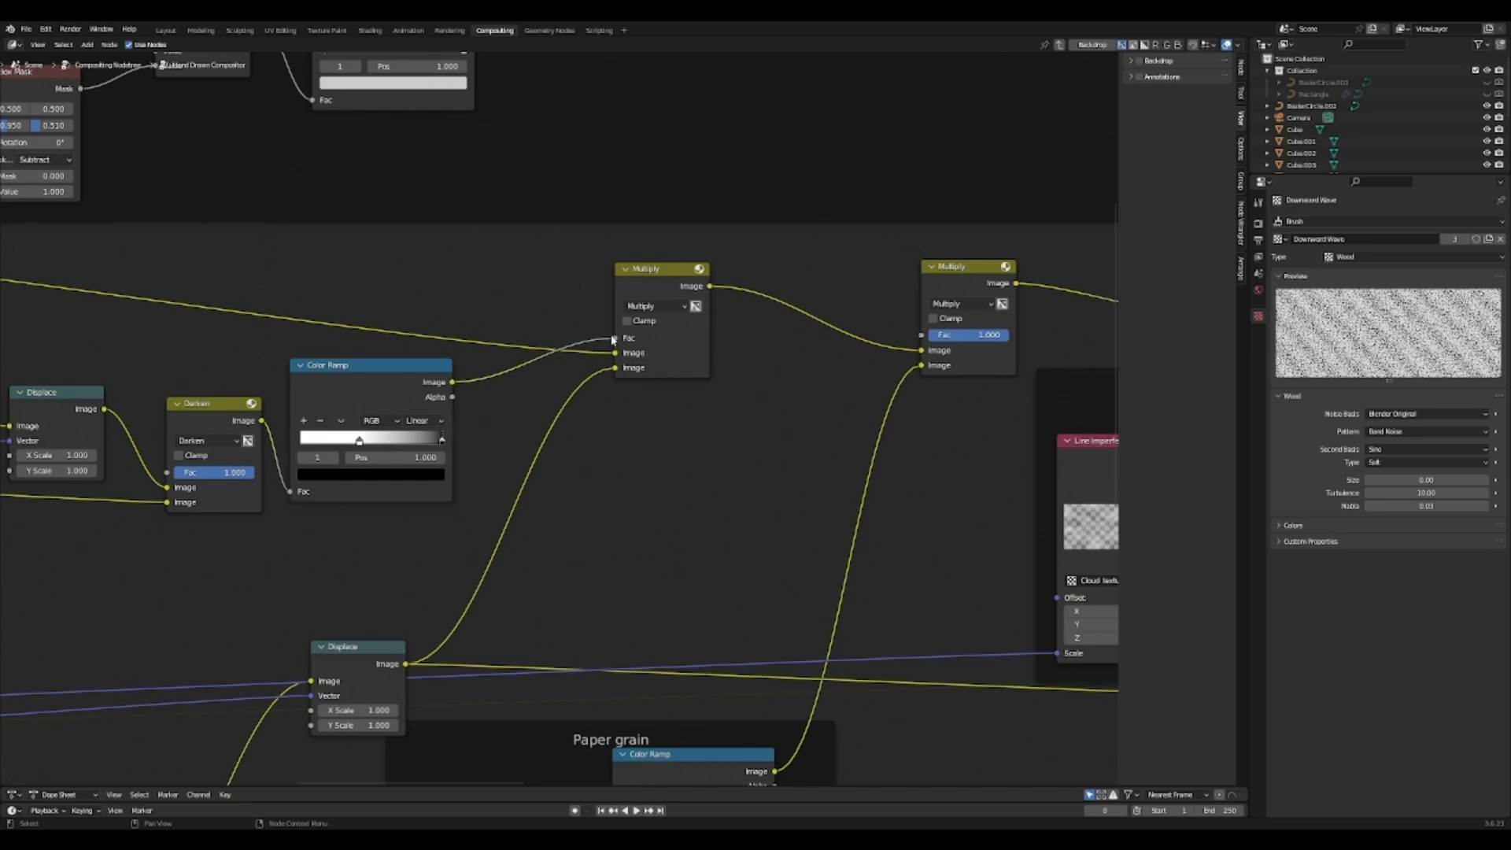
Step: Move the Paper grain frame slightly down and right, away from the crosshatch Displace node
{"action": "mouse_move", "coordinate": [613, 556]}
{"action": "middle_mouse_down"}
{"action": "mouse_move", "coordinate": [621, 523]}
{"action": "mouse_move", "coordinate": [988, 405]}
{"action": "middle_mouse_up"}
{"action": "scroll", "coordinate": [803, 422], "scroll_direction": "down", "scroll_amount": 4}
{"action": "middle_click_drag", "start_coordinate": [871, 320], "coordinate": [567, 415]}
{"action": "mouse_move", "coordinate": [590, 355]}
{"action": "middle_mouse_down"}
{"action": "mouse_move", "coordinate": [522, 512]}
{"action": "mouse_move", "coordinate": [494, 460]}
{"action": "mouse_move", "coordinate": [494, 329]}
{"action": "middle_mouse_up"}
{"action": "scroll", "coordinate": [475, 394], "scroll_direction": "up", "scroll_amount": 3}
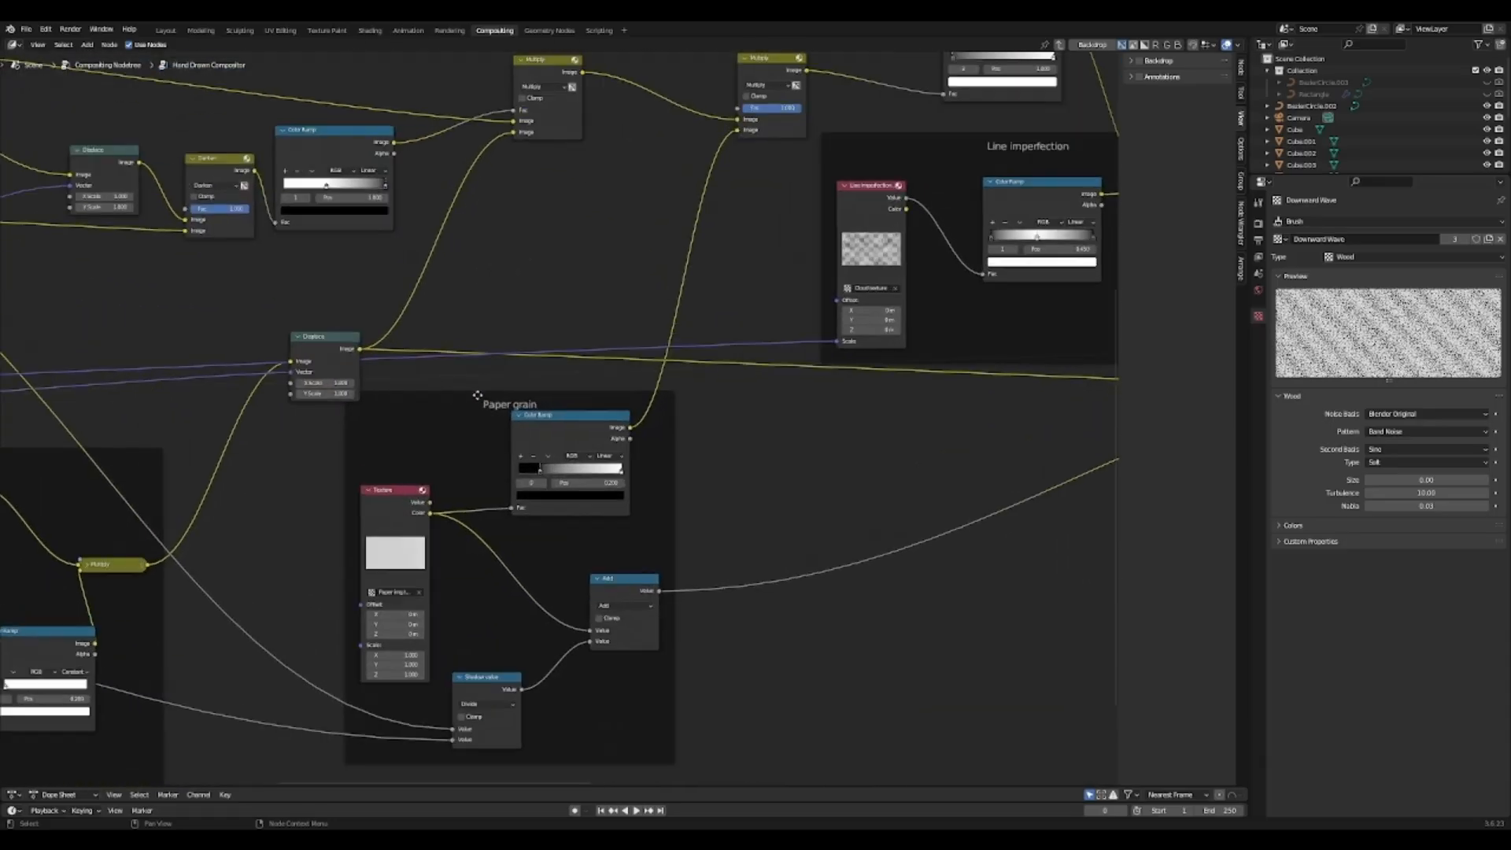
{"action": "left_click_drag", "start_coordinate": [506, 400], "coordinate": [515, 427]}
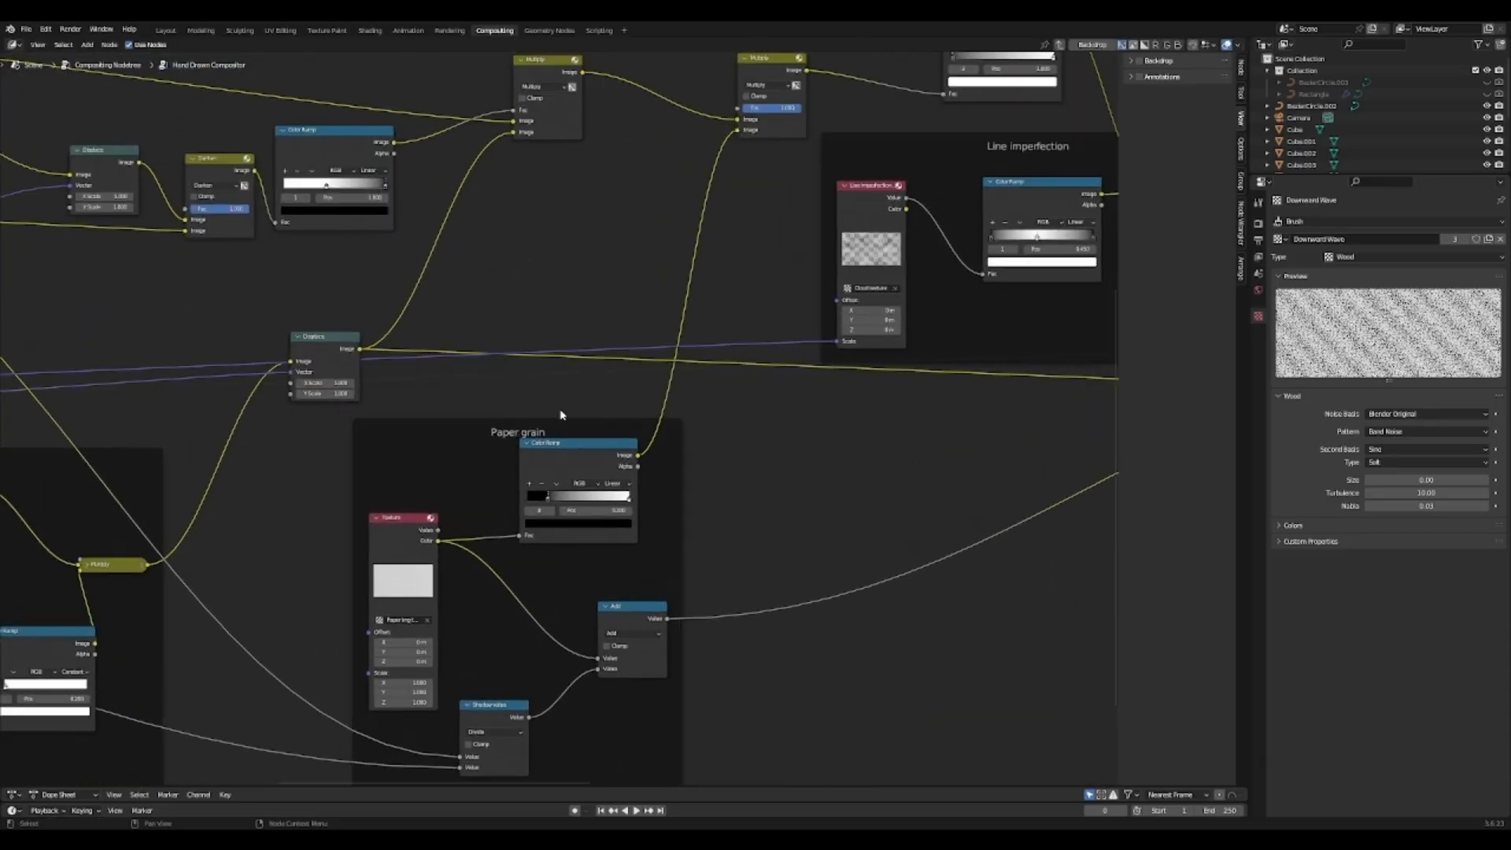
Step: Turn on the backdrop to examine the paper grain across the composited render, and turn it off again
{"action": "left_click", "coordinate": [1139, 61]}
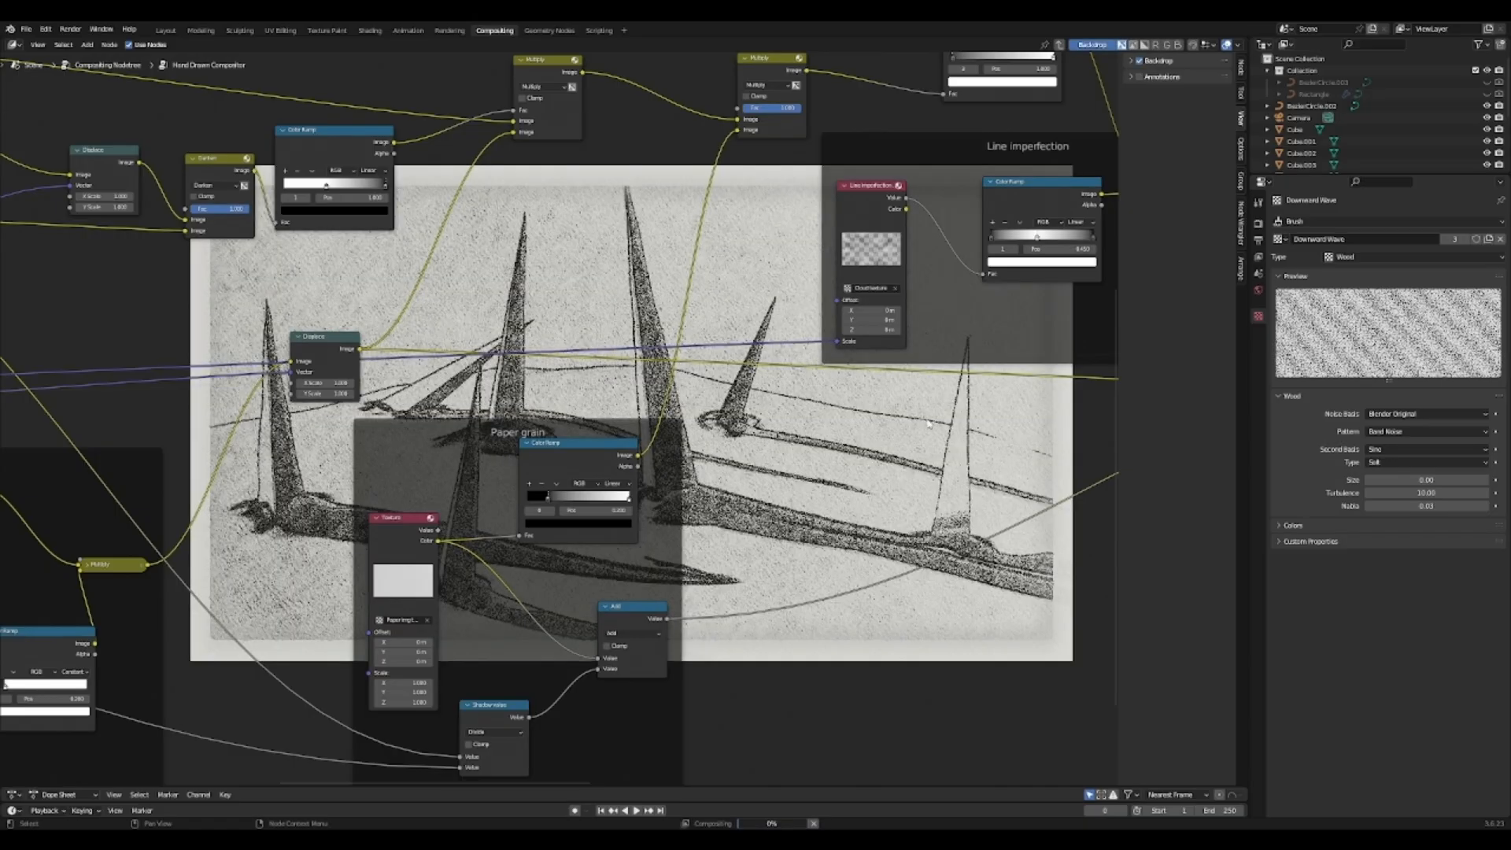
{"action": "middle_click_drag", "start_coordinate": [929, 424], "coordinate": [631, 144]}
{"action": "left_click_drag", "start_coordinate": [795, 305], "coordinate": [866, 344]}
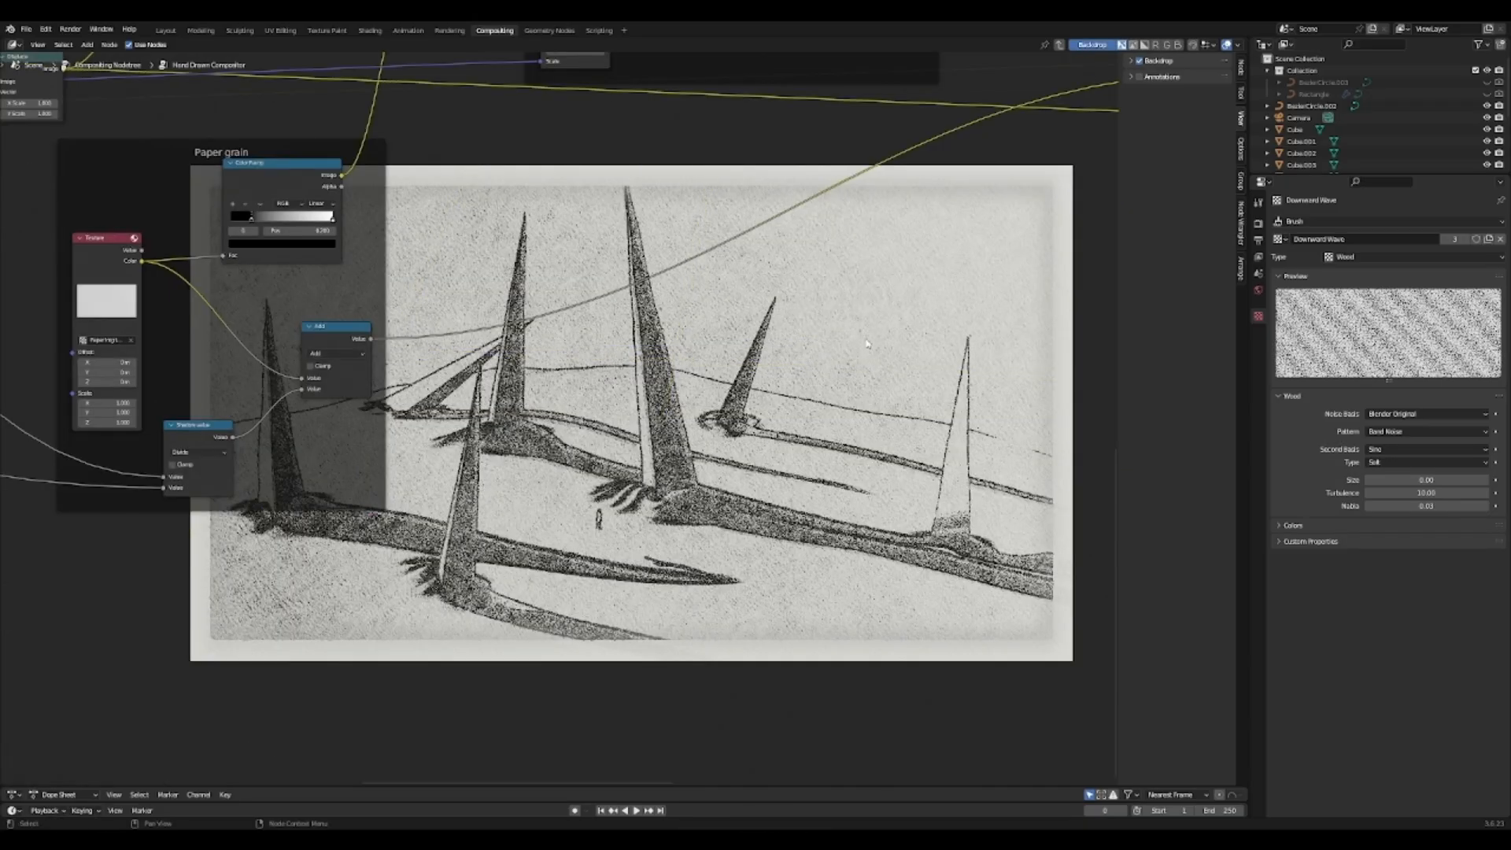
{"action": "left_click", "coordinate": [1139, 61]}
Step: Move the paper image Texture node slightly up and right within the Paper grain frame and deselect it
{"action": "scroll", "coordinate": [675, 368], "scroll_direction": "up", "scroll_amount": 2}
{"action": "middle_click_drag", "start_coordinate": [386, 347], "coordinate": [820, 402]}
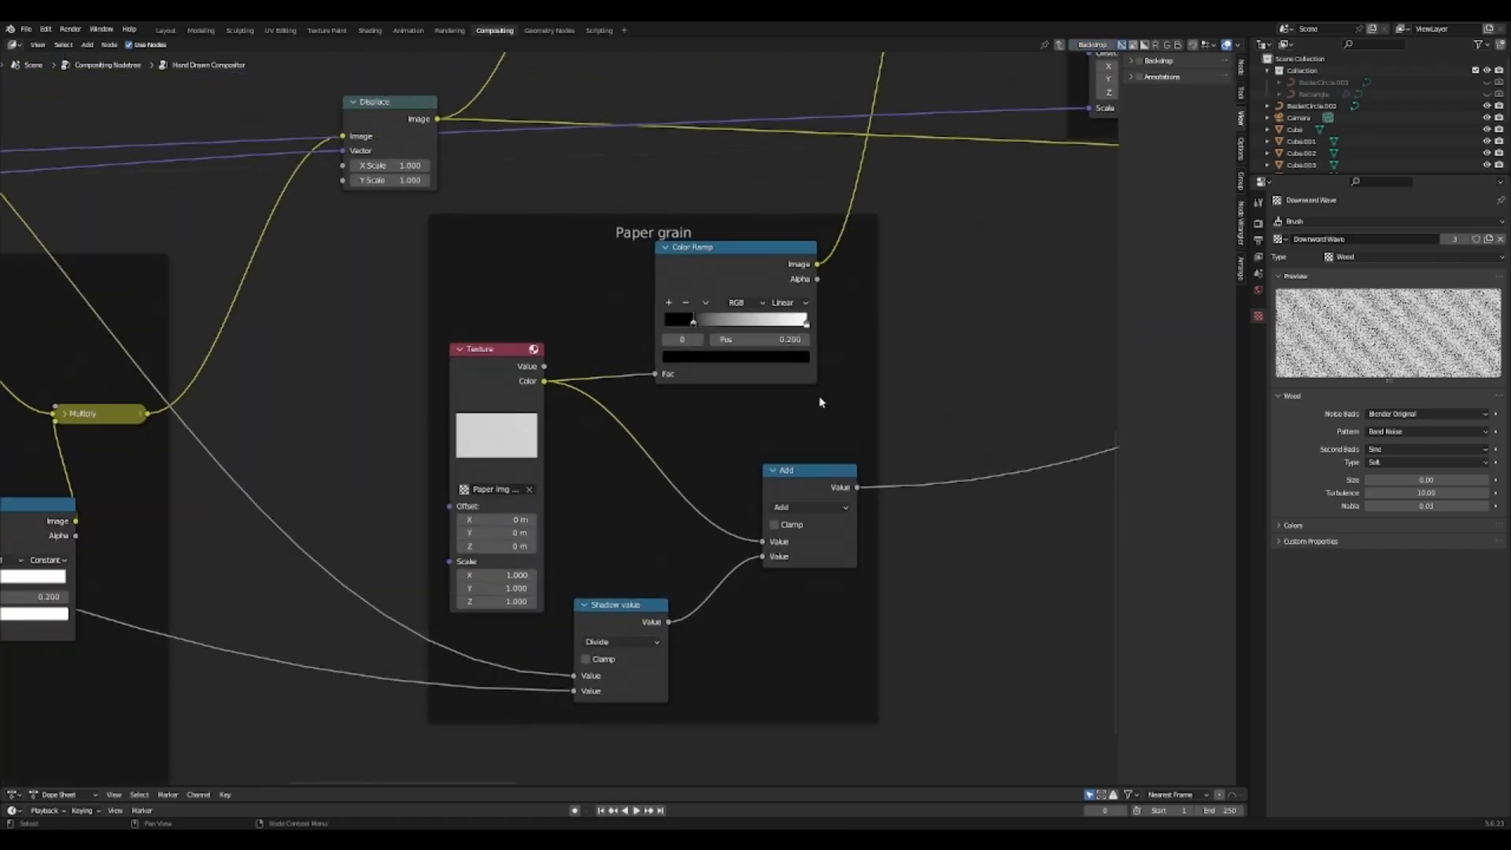
{"action": "left_click_drag", "start_coordinate": [519, 366], "coordinate": [543, 351]}
{"action": "left_click", "coordinate": [530, 293]}
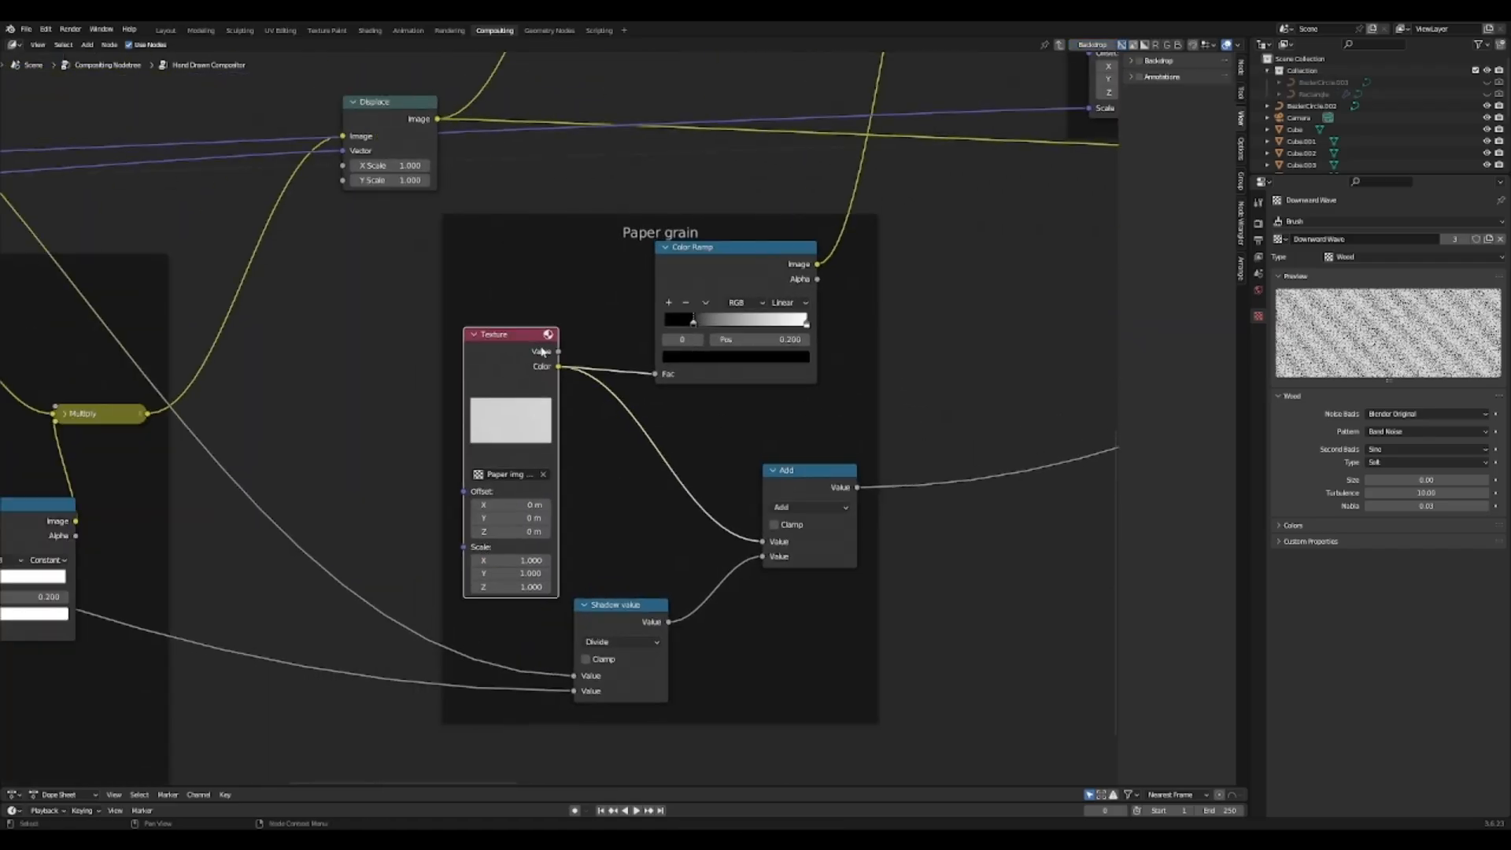
{"action": "left_click", "coordinate": [552, 313]}
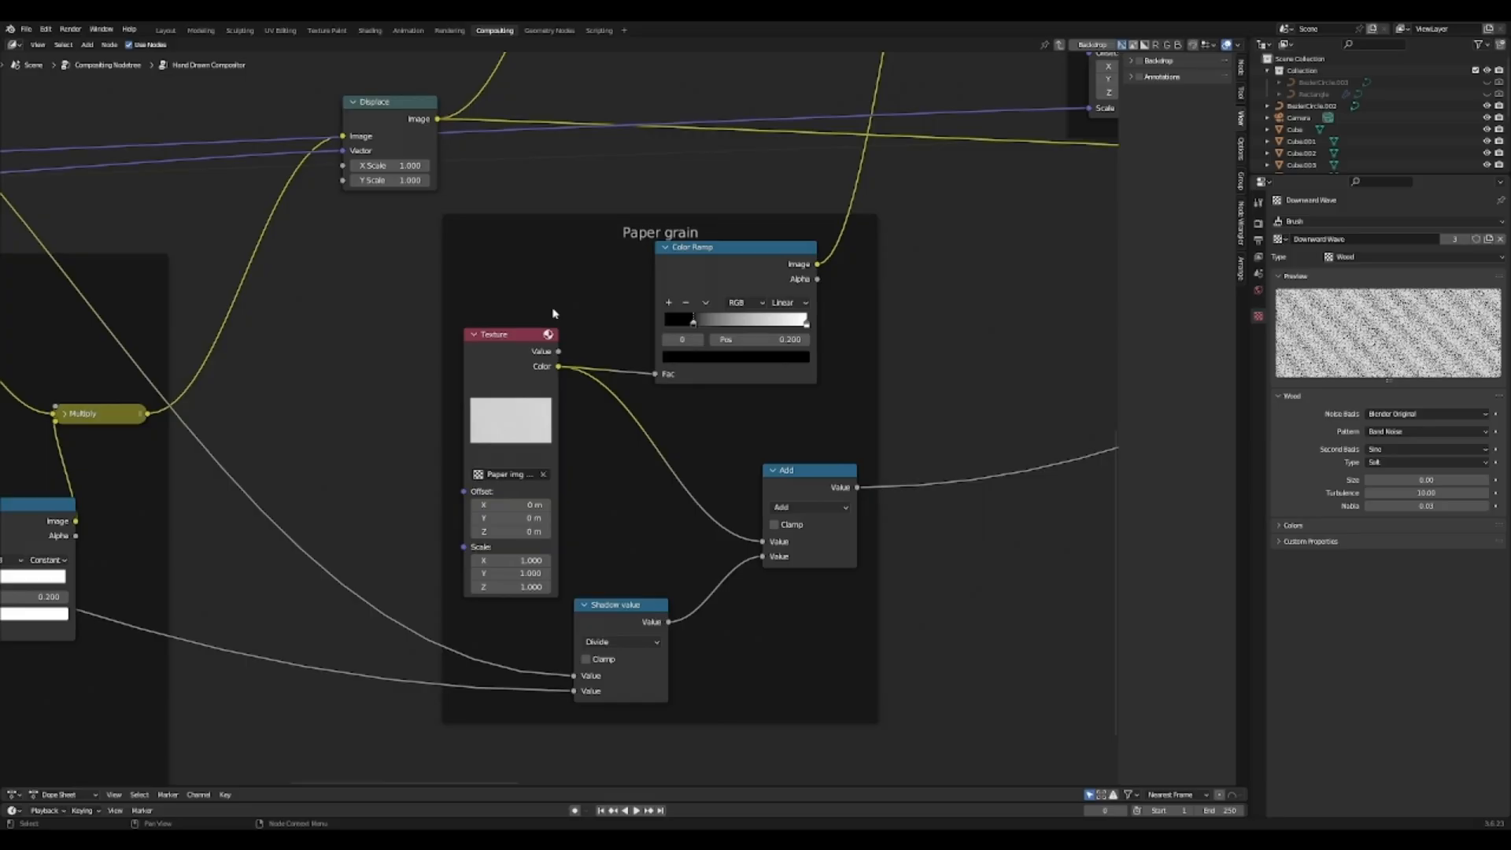
Step: Inspect the black stop of the Color Ramp in the Paper grain frame
{"action": "scroll", "coordinate": [740, 280], "scroll_direction": "up", "scroll_amount": 6}
{"action": "left_click", "coordinate": [787, 265]}
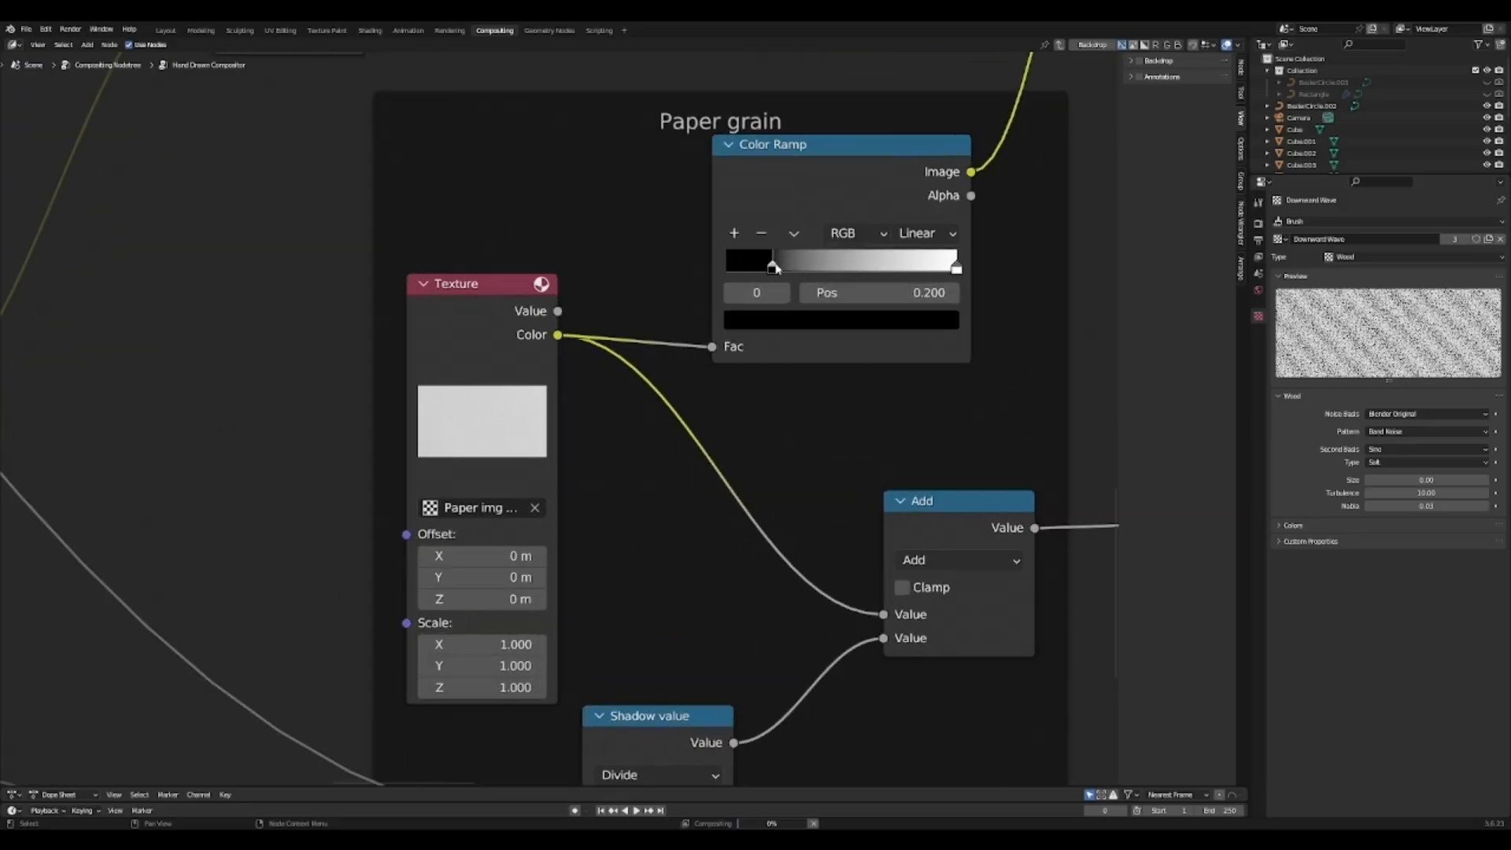
{"action": "middle_click_drag", "start_coordinate": [949, 277], "coordinate": [728, 389]}
{"action": "scroll", "coordinate": [728, 389], "scroll_direction": "up", "scroll_amount": 1}
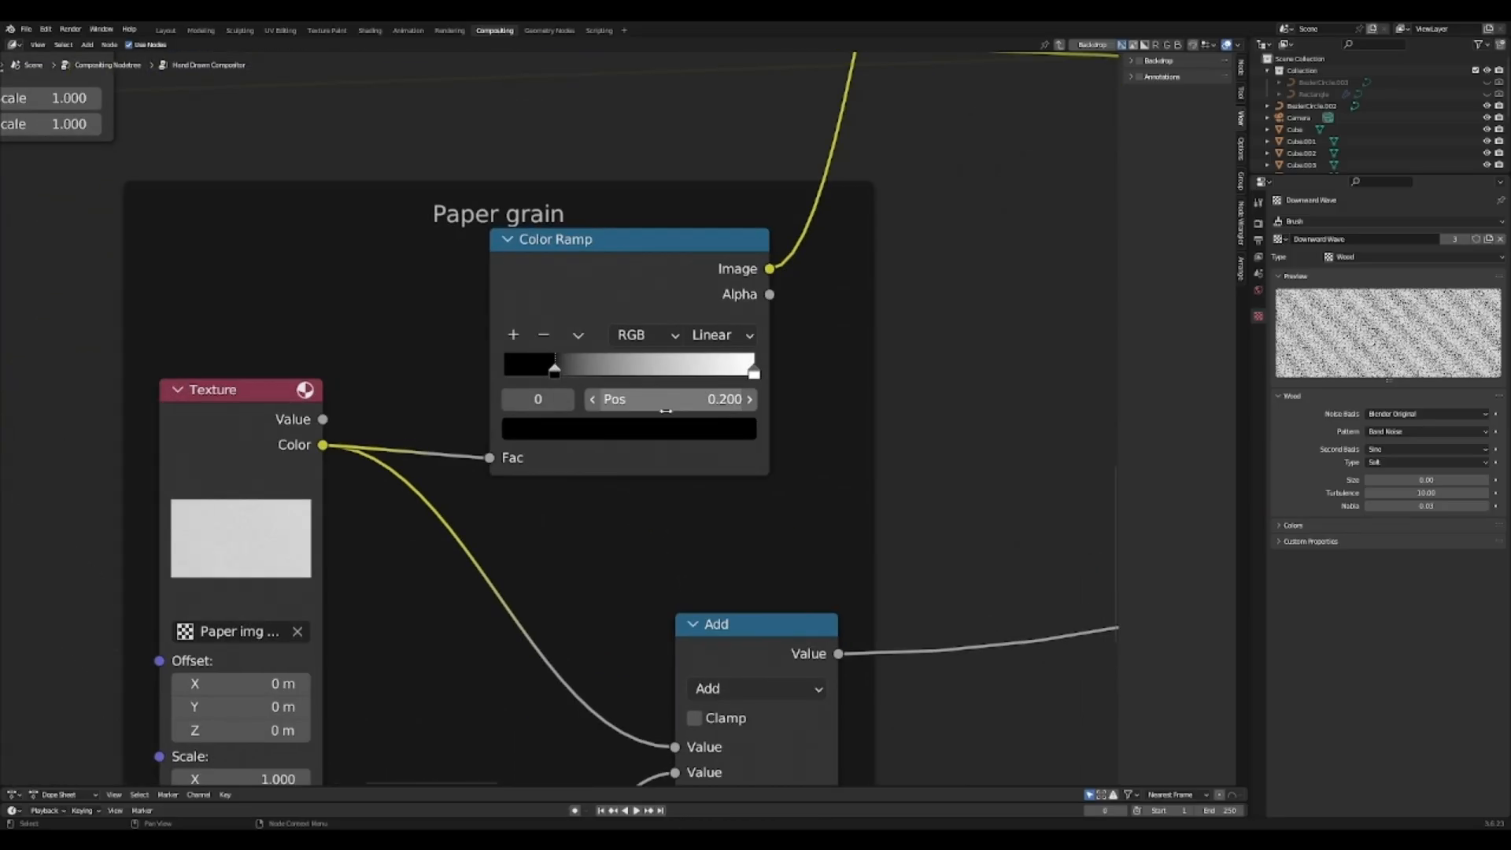
Step: Trace the Shadow value node's two inputs back to the Shadow separation frame and the group input
{"action": "middle_click_drag", "start_coordinate": [673, 553], "coordinate": [702, 321]}
{"action": "scroll", "coordinate": [683, 397], "scroll_direction": "down", "scroll_amount": 4}
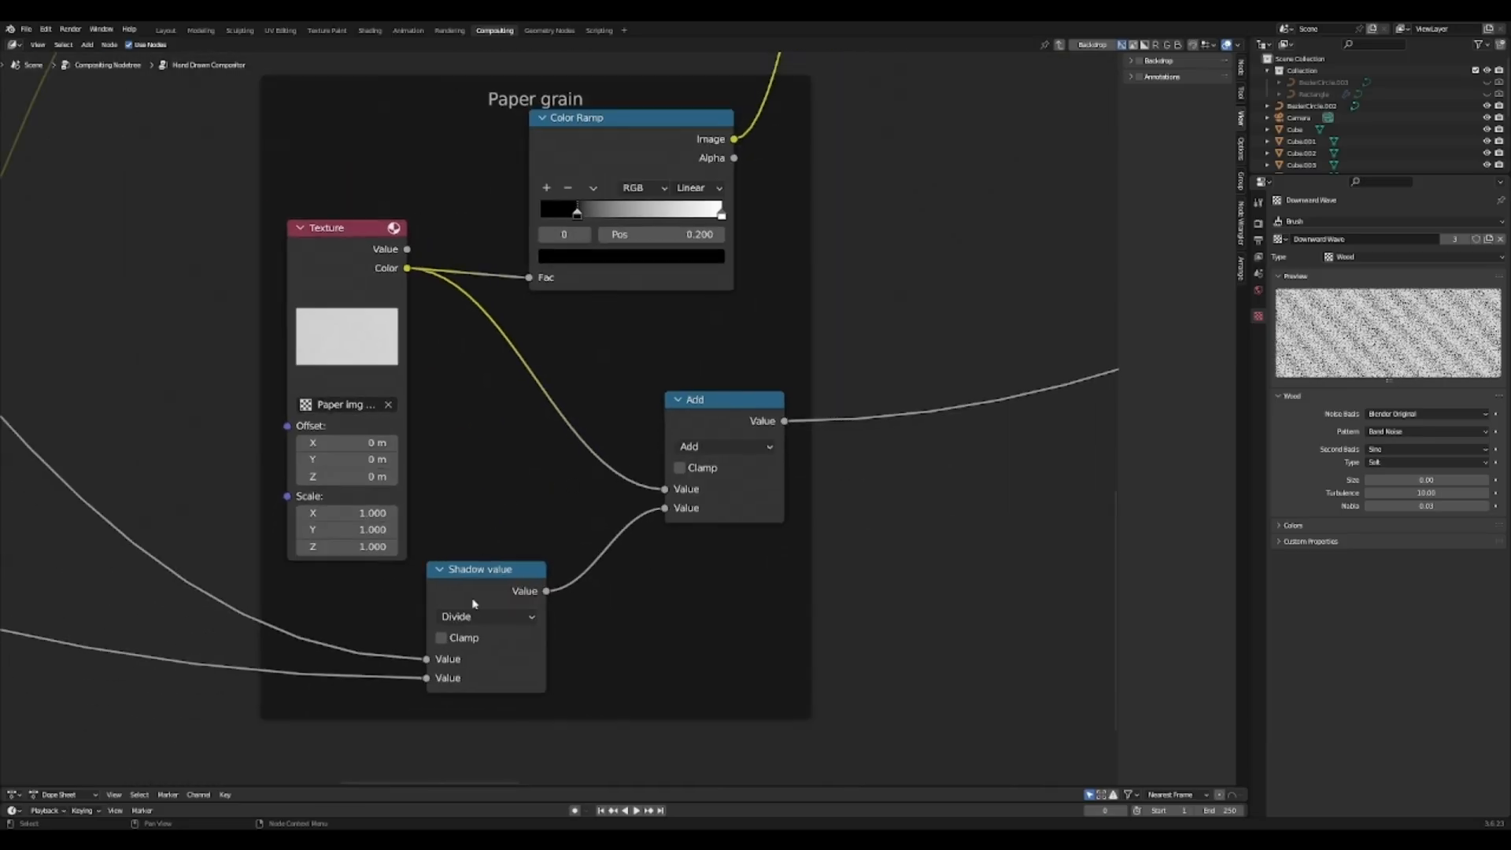
{"action": "middle_click_drag", "start_coordinate": [505, 593], "coordinate": [880, 499]}
{"action": "scroll", "coordinate": [788, 488], "scroll_direction": "down", "scroll_amount": 6}
{"action": "mouse_move", "coordinate": [686, 477]}
{"action": "middle_mouse_down"}
{"action": "mouse_move", "coordinate": [720, 512]}
{"action": "mouse_move", "coordinate": [945, 606]}
{"action": "middle_mouse_up"}
{"action": "scroll", "coordinate": [561, 485], "scroll_direction": "down", "scroll_amount": 3}
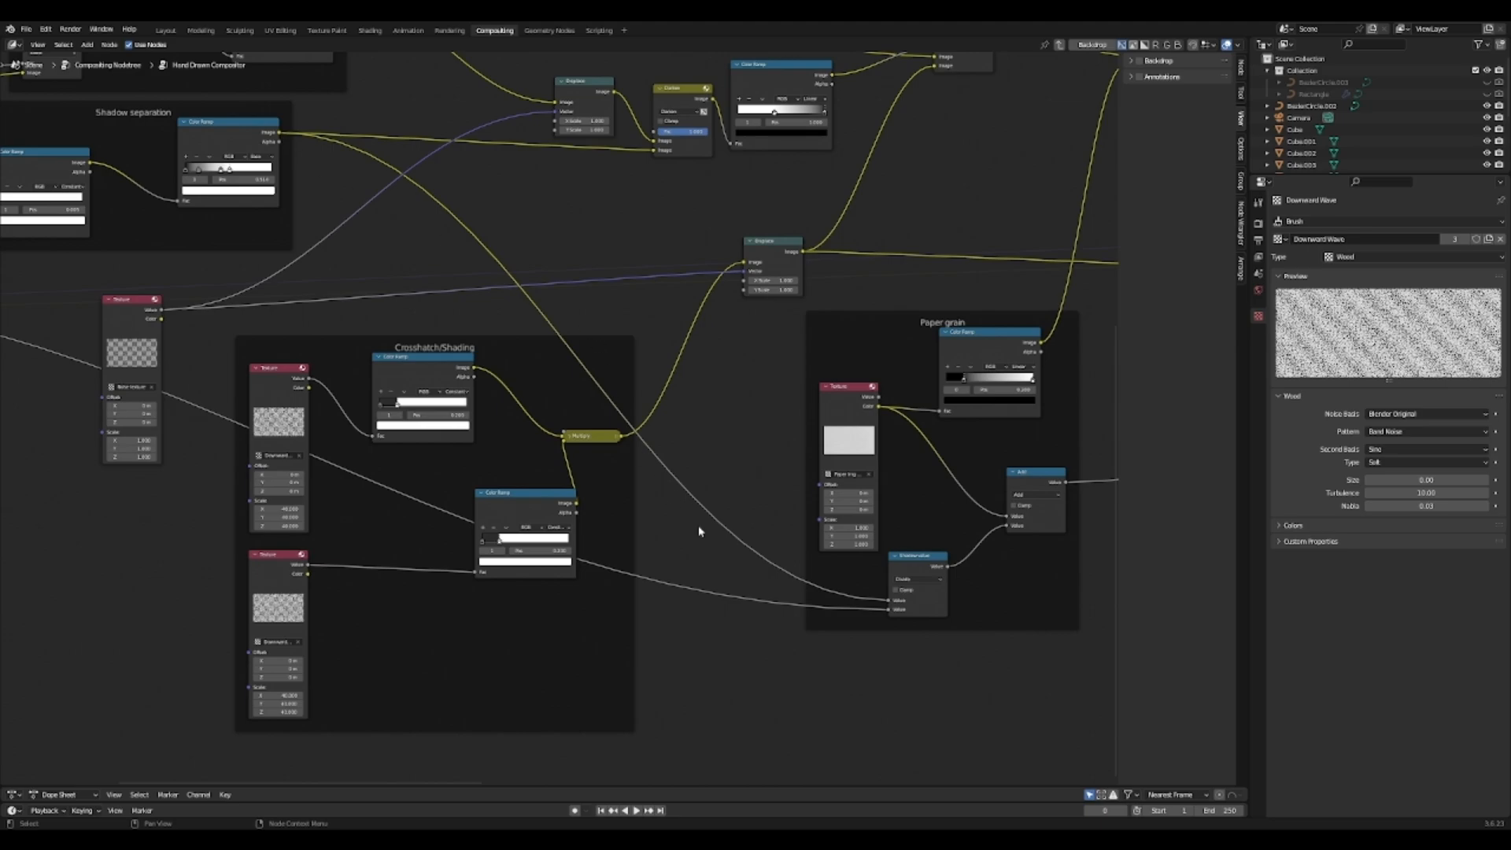
{"action": "middle_click_drag", "start_coordinate": [815, 589], "coordinate": [1150, 611]}
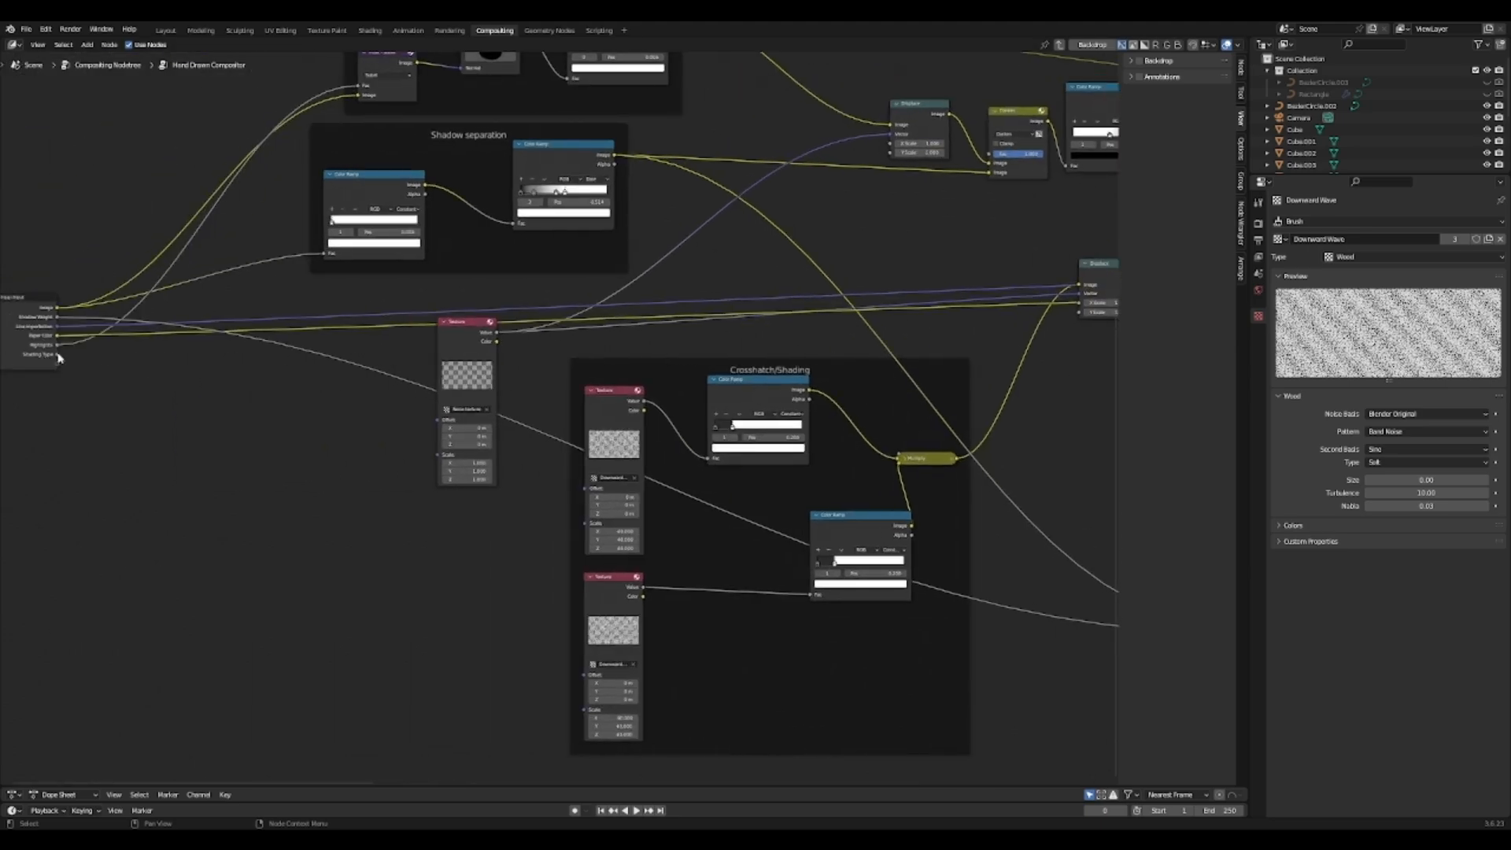
Step: Examine how the Shadow value Divide node combines its inputs and feeds the Add node in the Paper grain frame
{"action": "middle_click_drag", "start_coordinate": [650, 471], "coordinate": [120, 365]}
{"action": "scroll", "coordinate": [725, 580], "scroll_direction": "up", "scroll_amount": 9}
{"action": "middle_click_drag", "start_coordinate": [783, 604], "coordinate": [477, 484]}
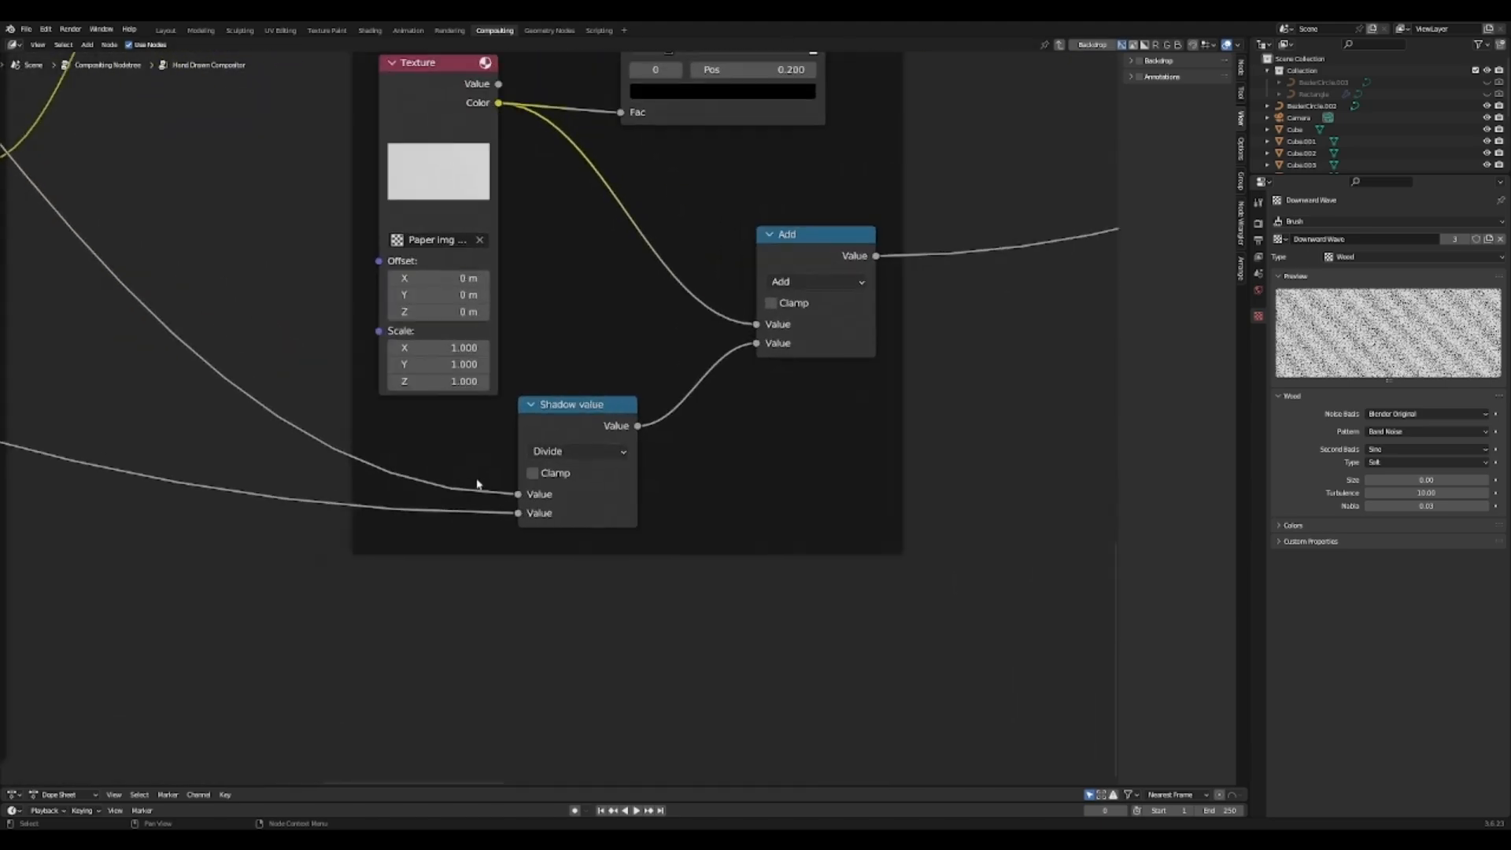
{"action": "scroll", "coordinate": [477, 484], "scroll_direction": "up", "scroll_amount": 2}
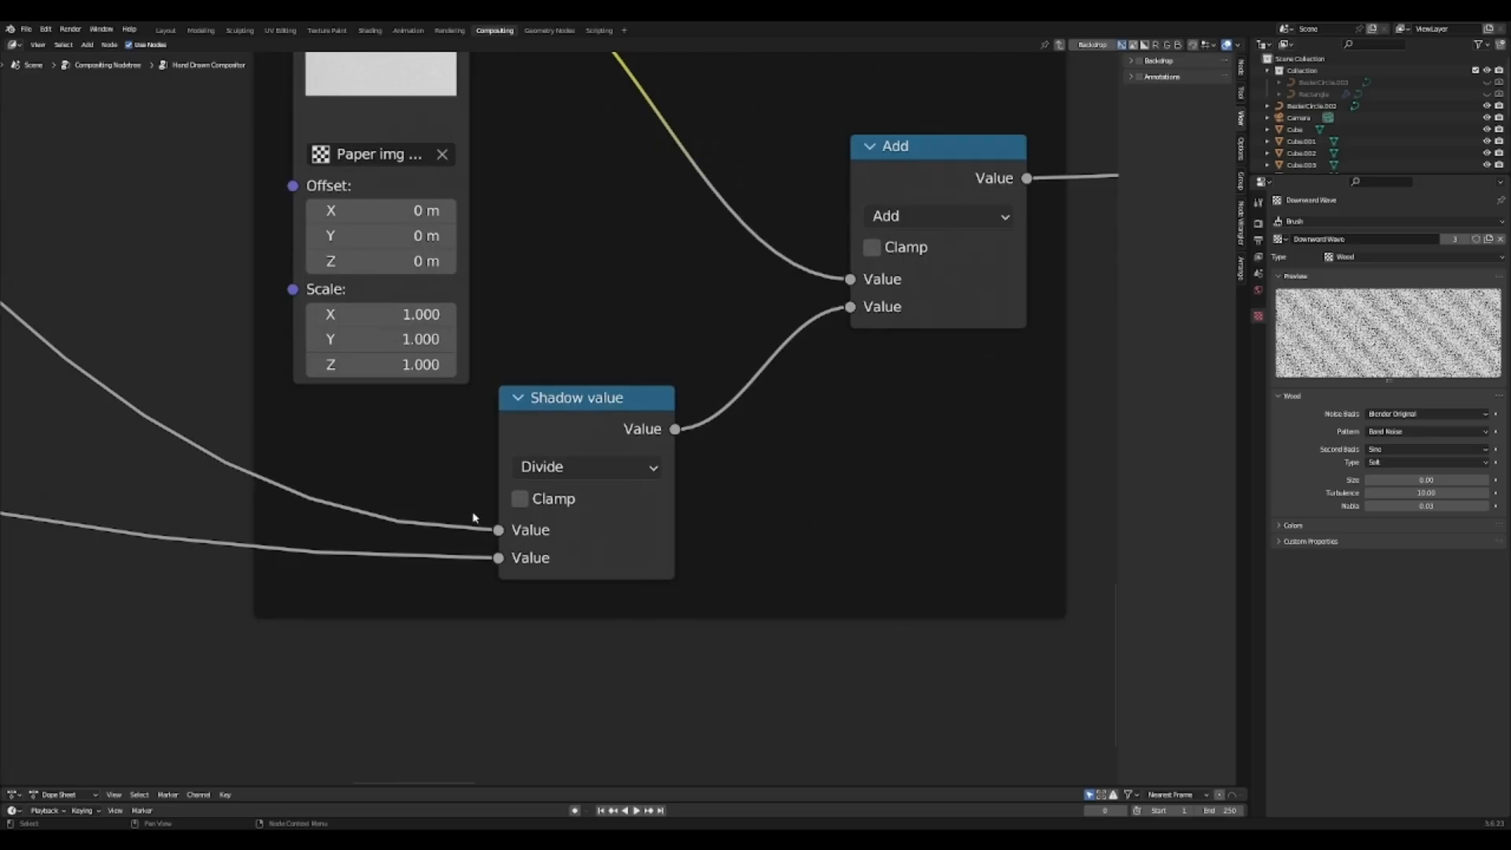
{"action": "scroll", "coordinate": [371, 443], "scroll_direction": "down", "scroll_amount": 12}
{"action": "middle_click_drag", "start_coordinate": [273, 335], "coordinate": [480, 495]}
{"action": "scroll", "coordinate": [716, 604], "scroll_direction": "down", "scroll_amount": 1}
{"action": "middle_click_drag", "start_coordinate": [713, 605], "coordinate": [619, 477]}
{"action": "scroll", "coordinate": [620, 477], "scroll_direction": "up", "scroll_amount": 5}
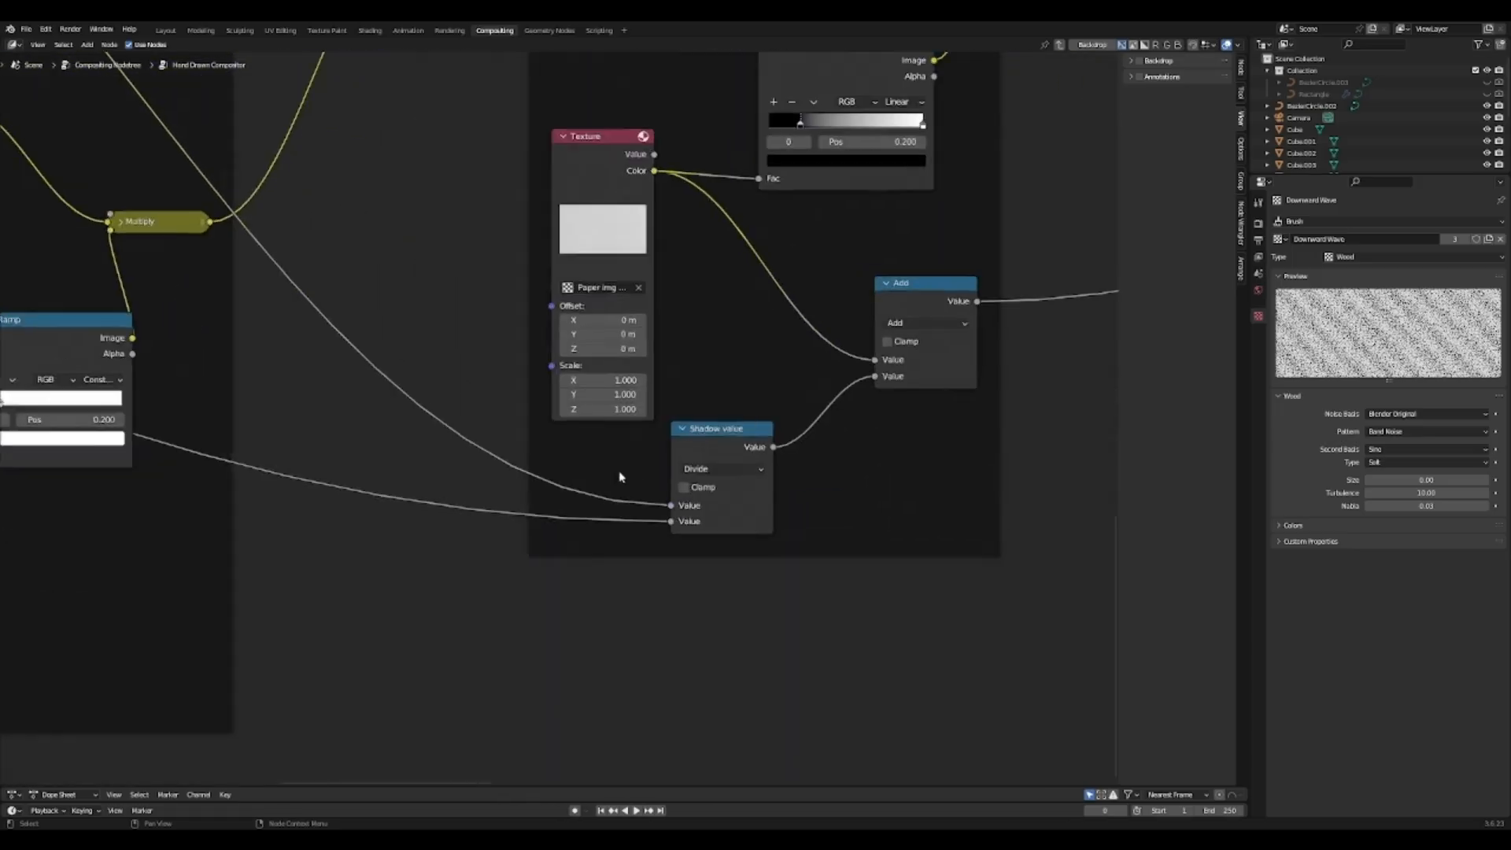
Step: Examine how the Add node in the Paper grain frame combines the paper texture's color with the Shadow value result
{"action": "scroll", "coordinate": [619, 477], "scroll_direction": "up", "scroll_amount": 2}
{"action": "middle_click_drag", "start_coordinate": [729, 592], "coordinate": [590, 574]}
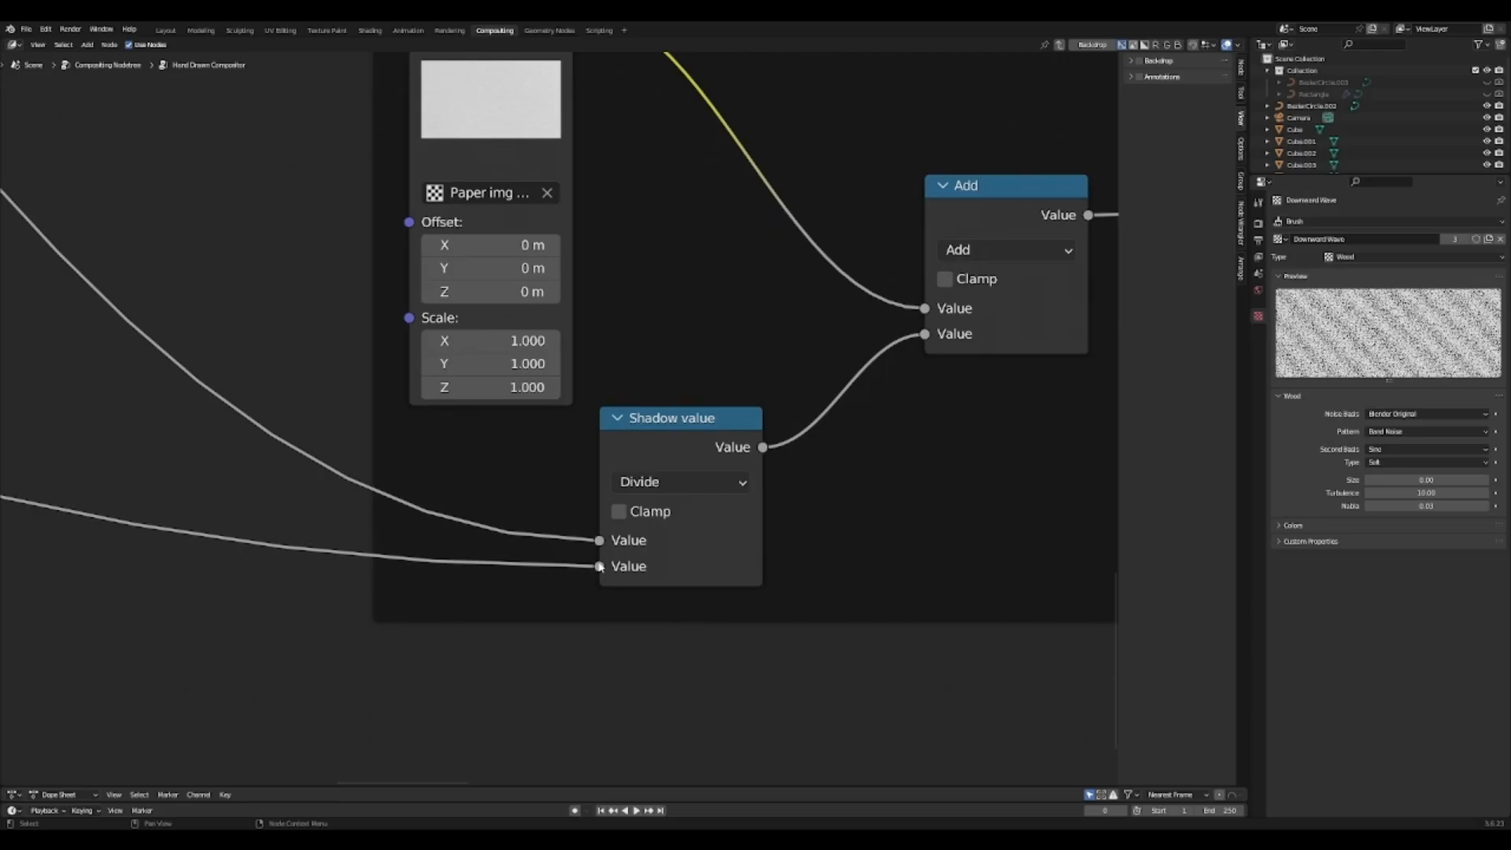
{"action": "scroll", "coordinate": [663, 464], "scroll_direction": "down", "scroll_amount": 2}
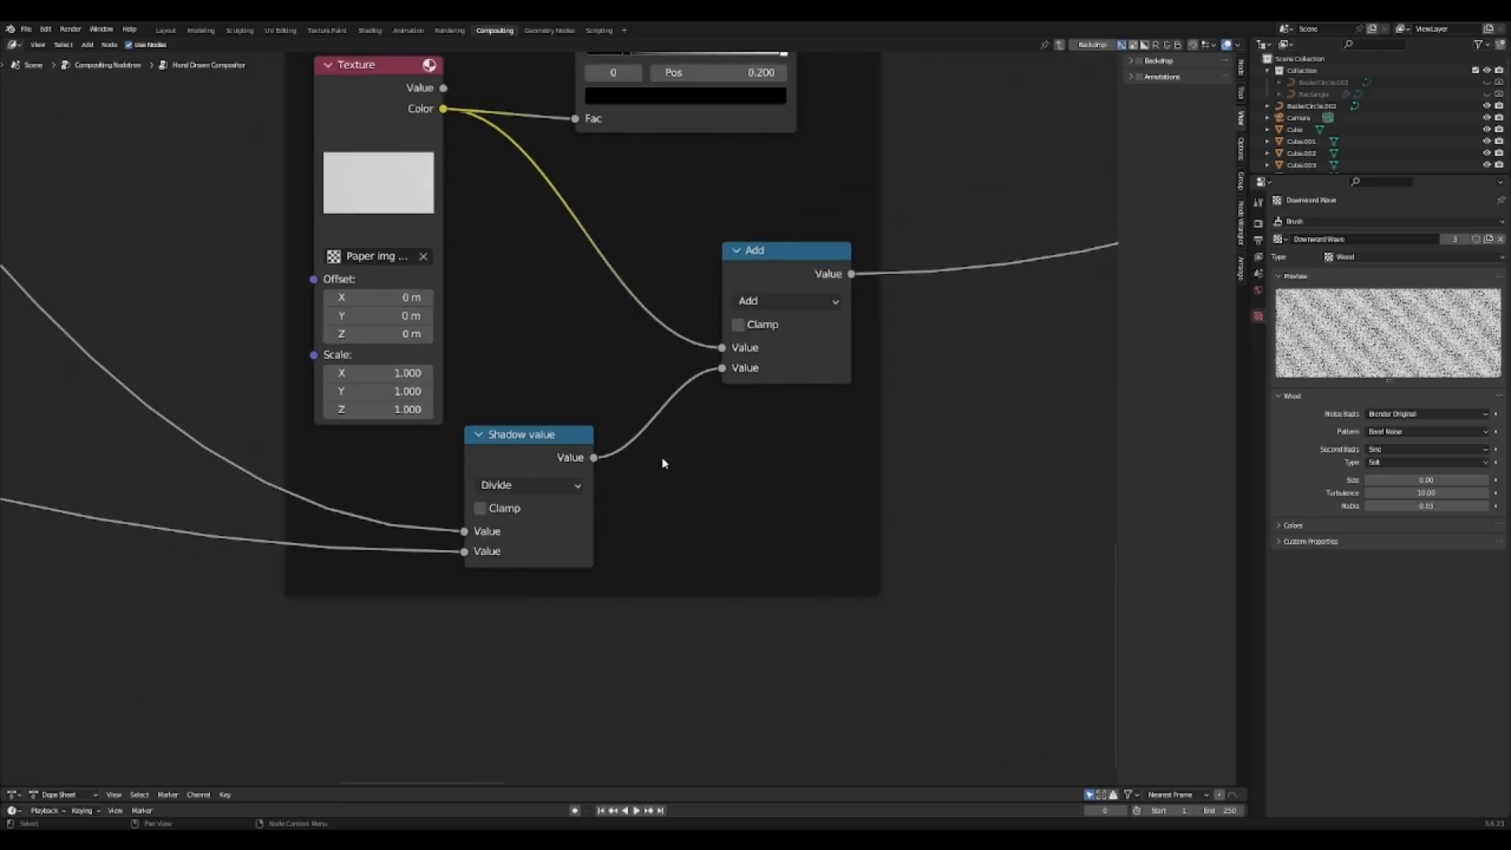
{"action": "middle_click_drag", "start_coordinate": [819, 395], "coordinate": [704, 490]}
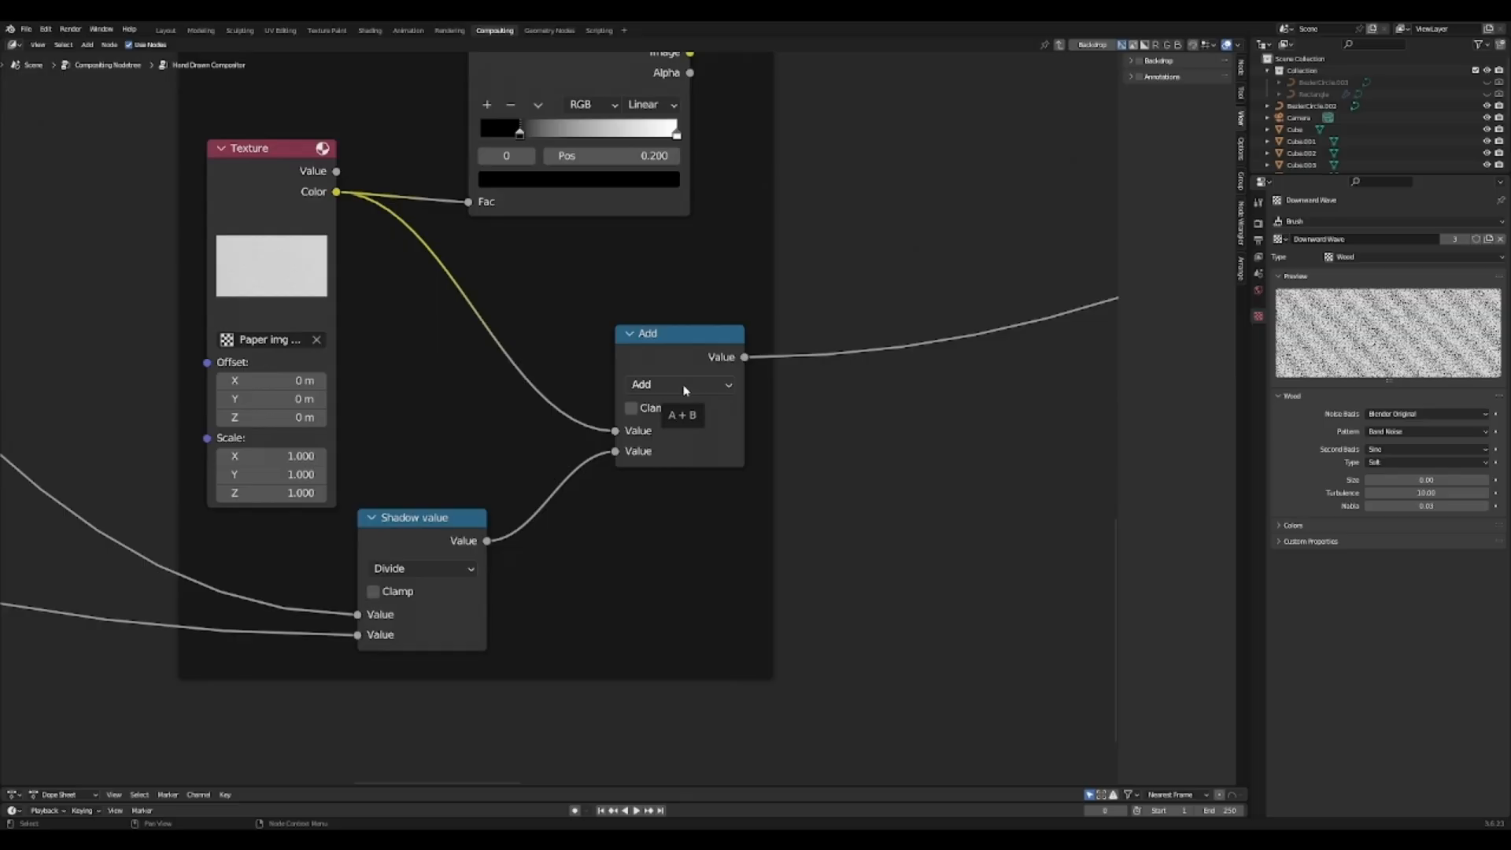
{"action": "middle_click_drag", "start_coordinate": [492, 300], "coordinate": [566, 353]}
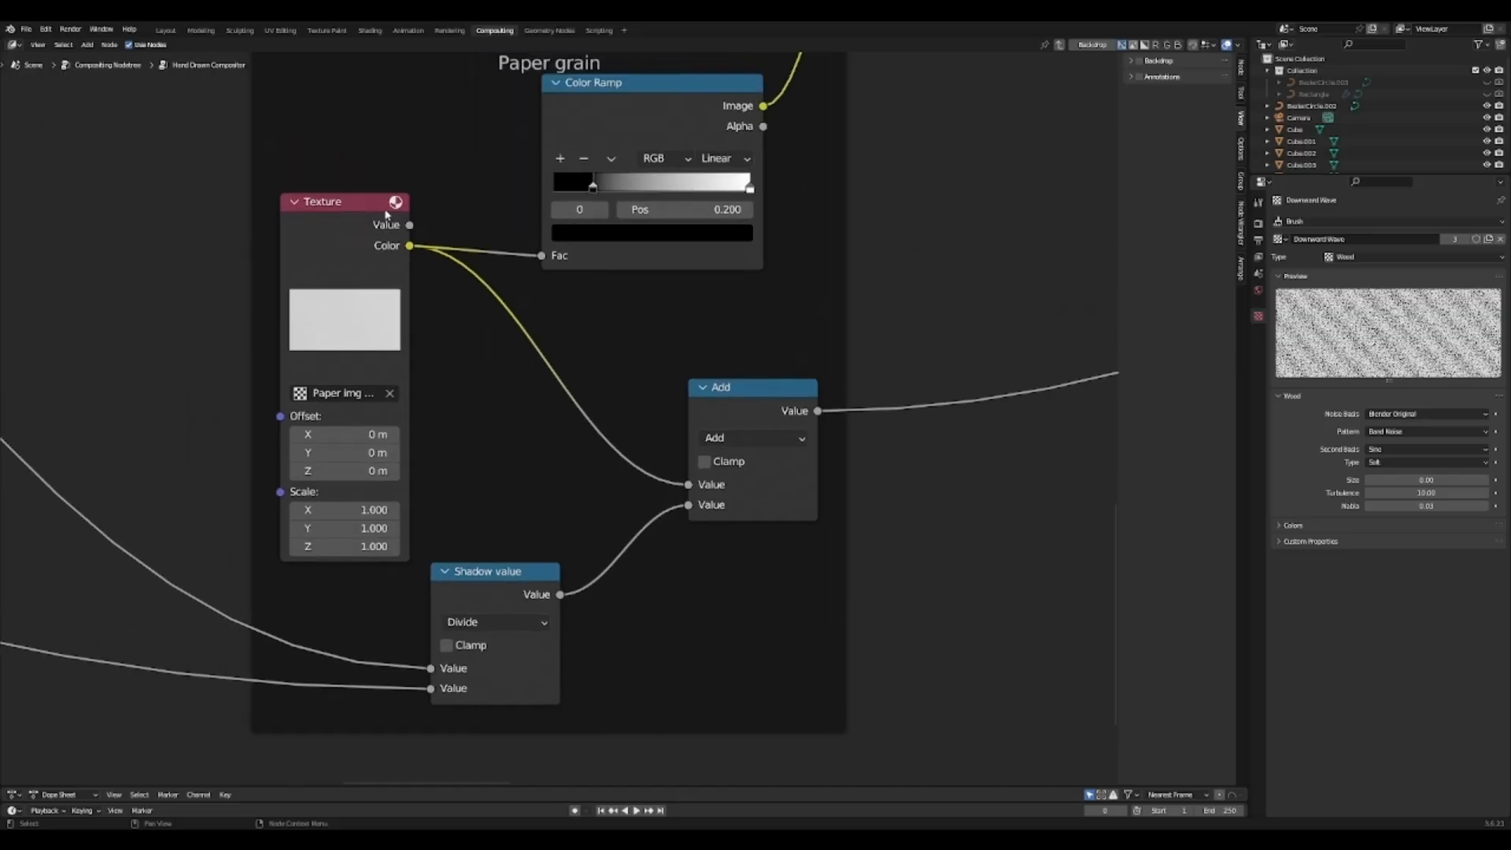
{"action": "middle_click_drag", "start_coordinate": [739, 417], "coordinate": [483, 503]}
{"action": "scroll", "coordinate": [413, 426], "scroll_direction": "down", "scroll_amount": 2}
{"action": "middle_click_drag", "start_coordinate": [413, 426], "coordinate": [635, 562]}
{"action": "scroll", "coordinate": [634, 562], "scroll_direction": "up", "scroll_amount": 3}
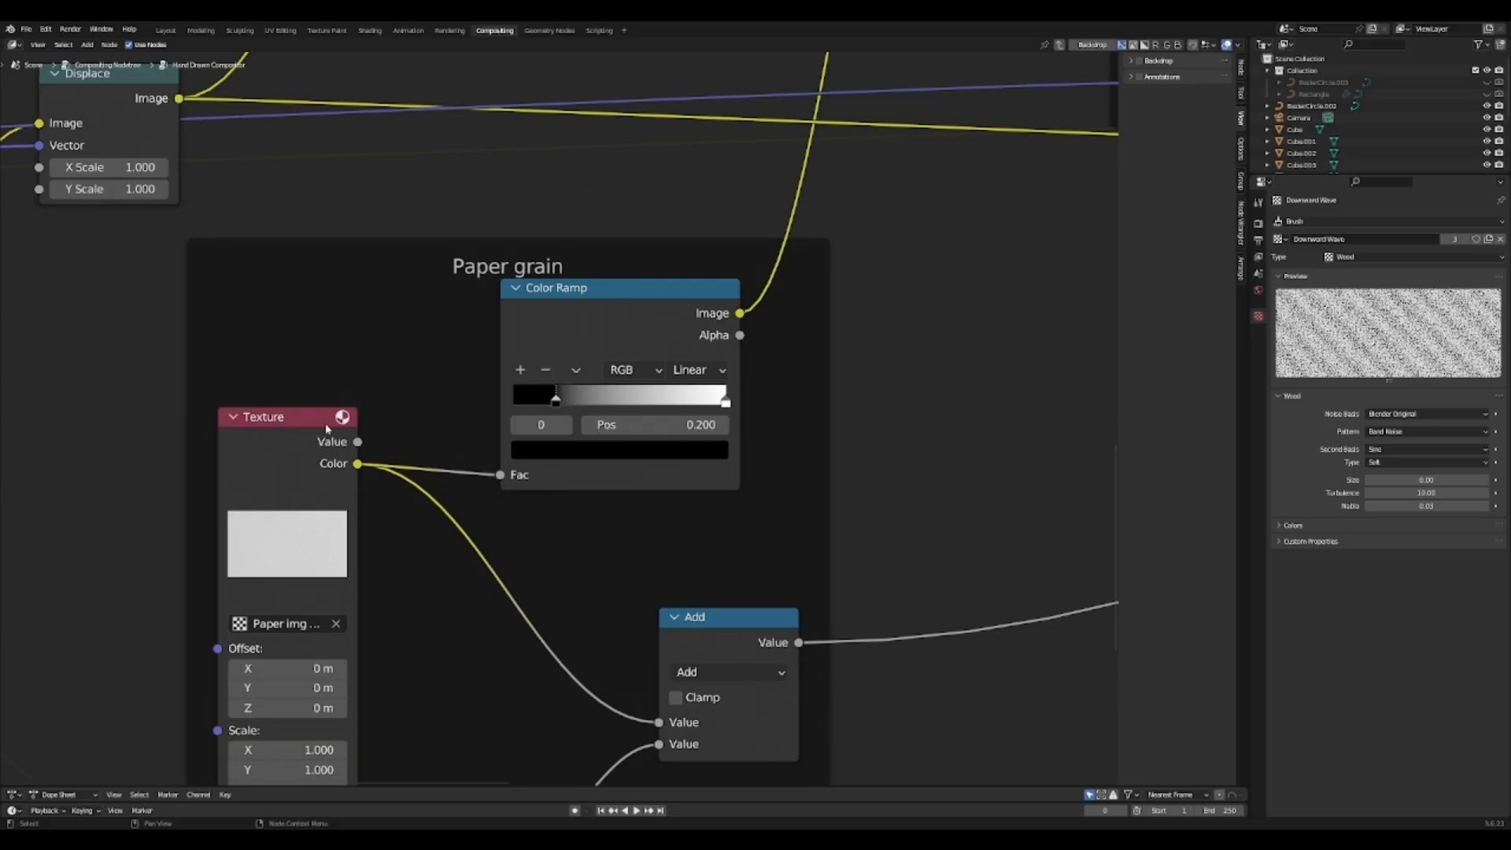
Step: Trace the Paper grain Color Ramp's output through the second Multiply node to the Color Ramp above the Line imperfection frame
{"action": "middle_click_drag", "start_coordinate": [659, 355], "coordinate": [564, 681]}
{"action": "scroll", "coordinate": [673, 381], "scroll_direction": "down", "scroll_amount": 3}
{"action": "scroll", "coordinate": [674, 380], "scroll_direction": "down", "scroll_amount": 1}
{"action": "middle_click_drag", "start_coordinate": [674, 380], "coordinate": [567, 558]}
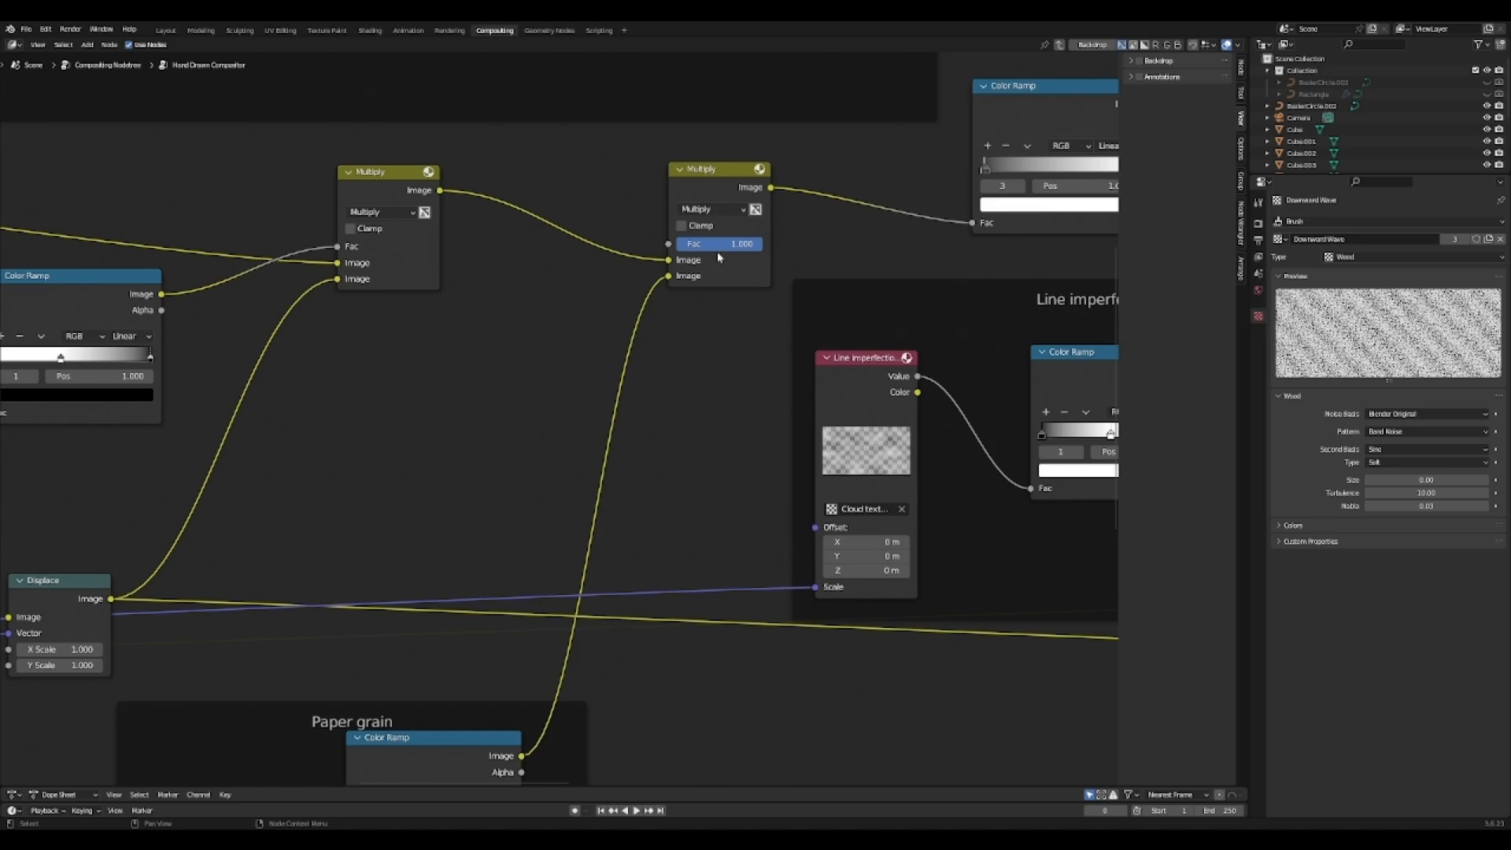
{"action": "scroll", "coordinate": [852, 413], "scroll_direction": "down", "scroll_amount": 2}
{"action": "middle_click_drag", "start_coordinate": [840, 708], "coordinate": [556, 396]}
{"action": "scroll", "coordinate": [556, 400], "scroll_direction": "down", "scroll_amount": 1}
{"action": "middle_click_drag", "start_coordinate": [583, 152], "coordinate": [496, 431]}
{"action": "scroll", "coordinate": [556, 307], "scroll_direction": "up", "scroll_amount": 5}
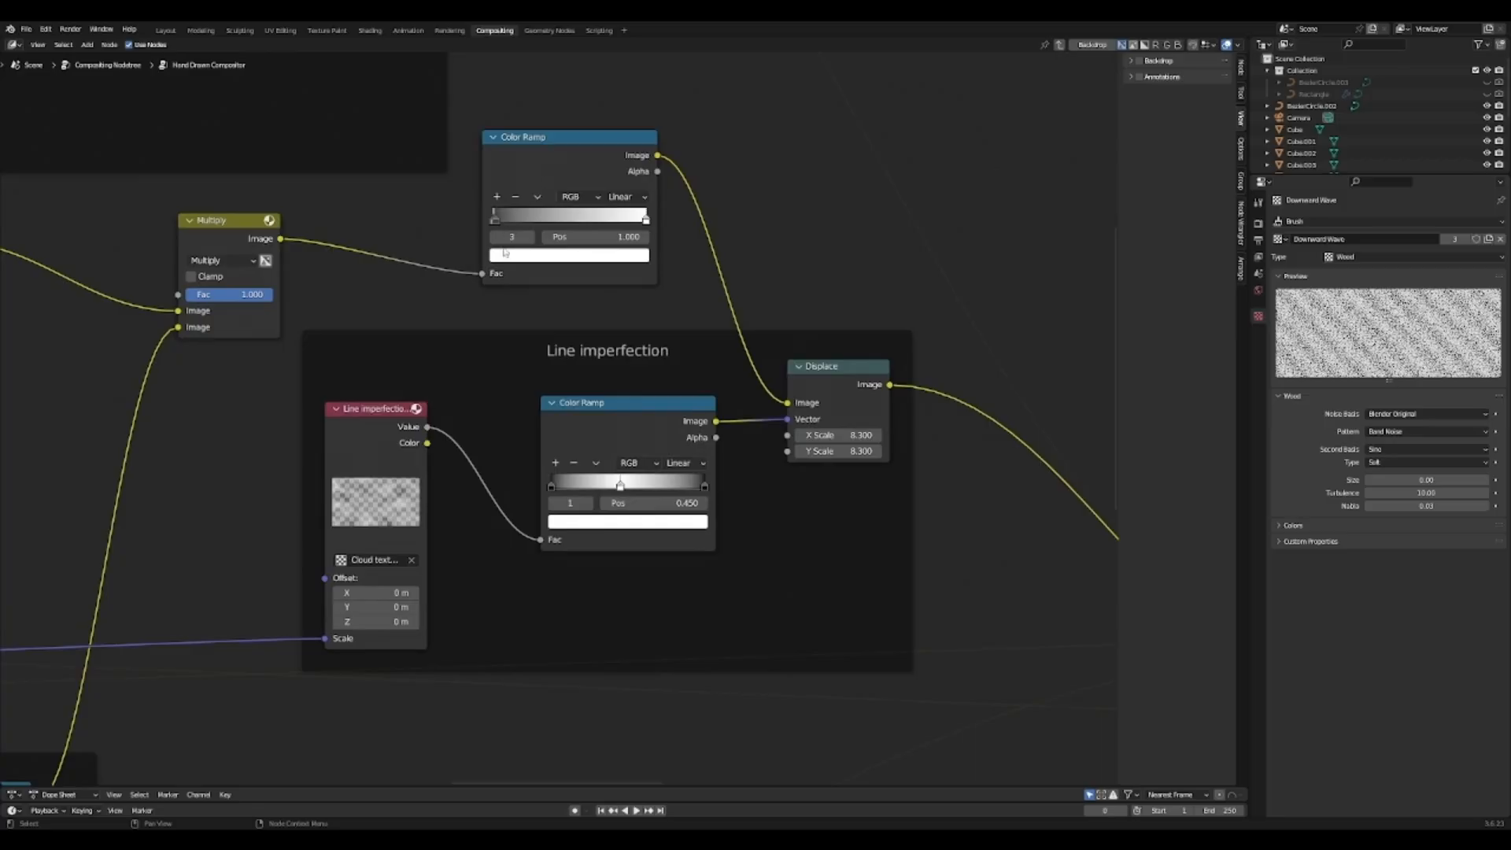
Step: Step through color stops 0 to 3 of the Color Ramp above the Line imperfection frame to inspect their colors and positions
{"action": "scroll", "coordinate": [506, 253], "scroll_direction": "up", "scroll_amount": 3}
{"action": "left_click", "coordinate": [548, 455]}
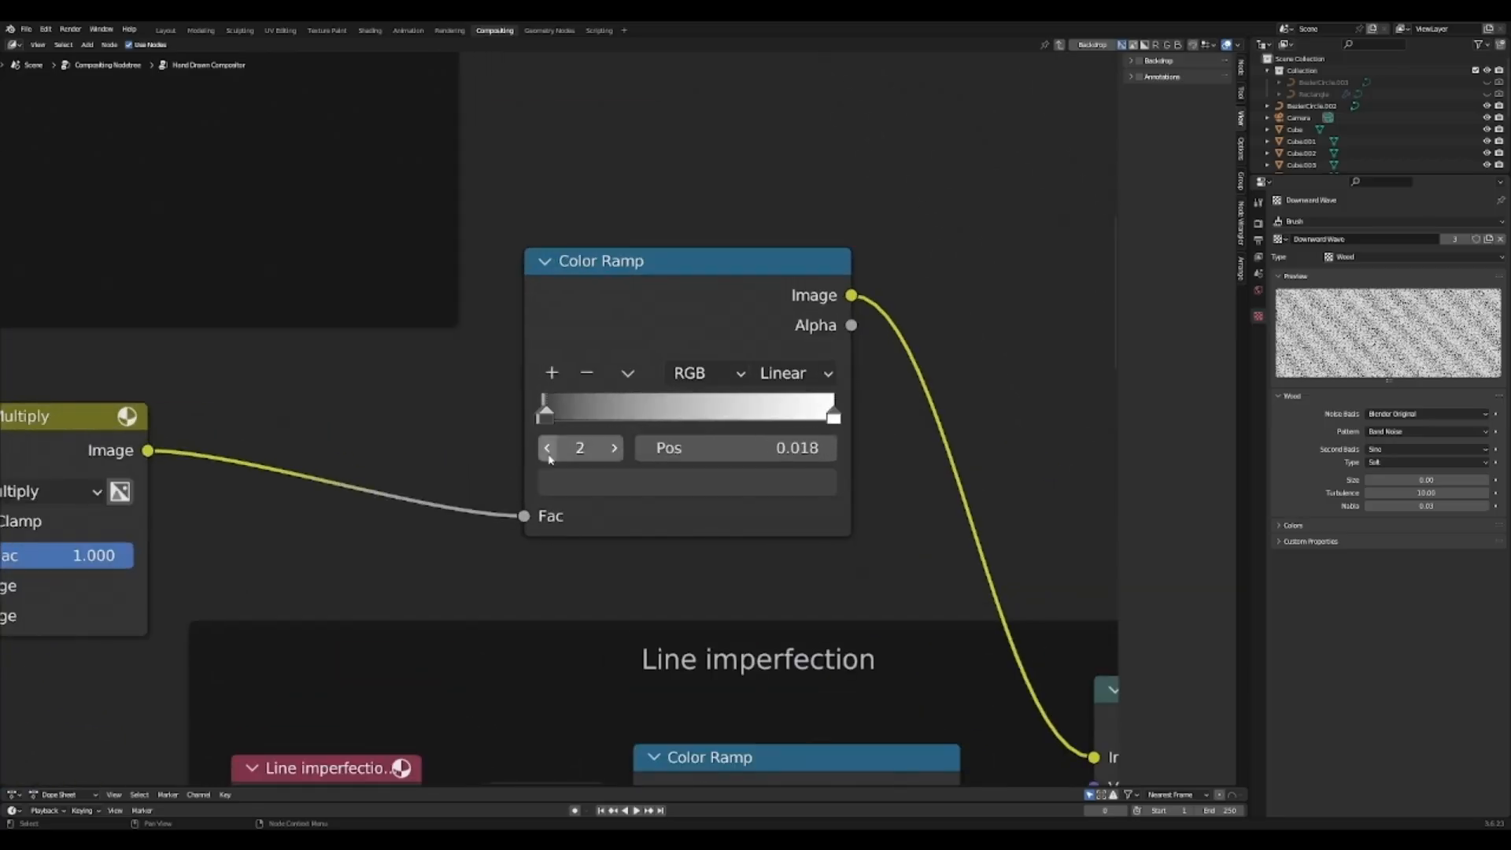
{"action": "left_click", "coordinate": [548, 455]}
{"action": "left_click", "coordinate": [549, 455]}
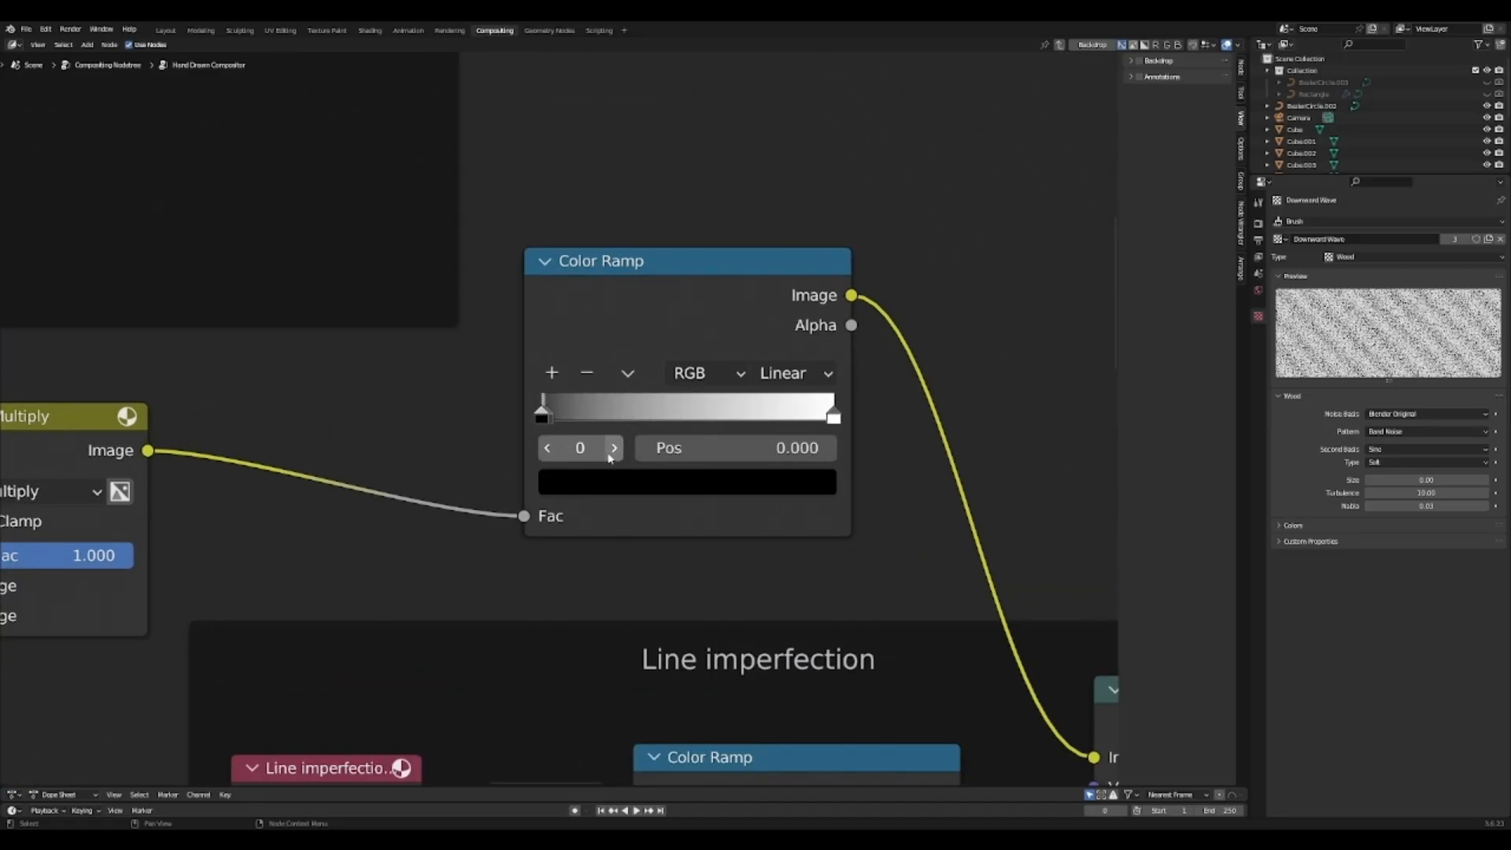
{"action": "left_click", "coordinate": [612, 452]}
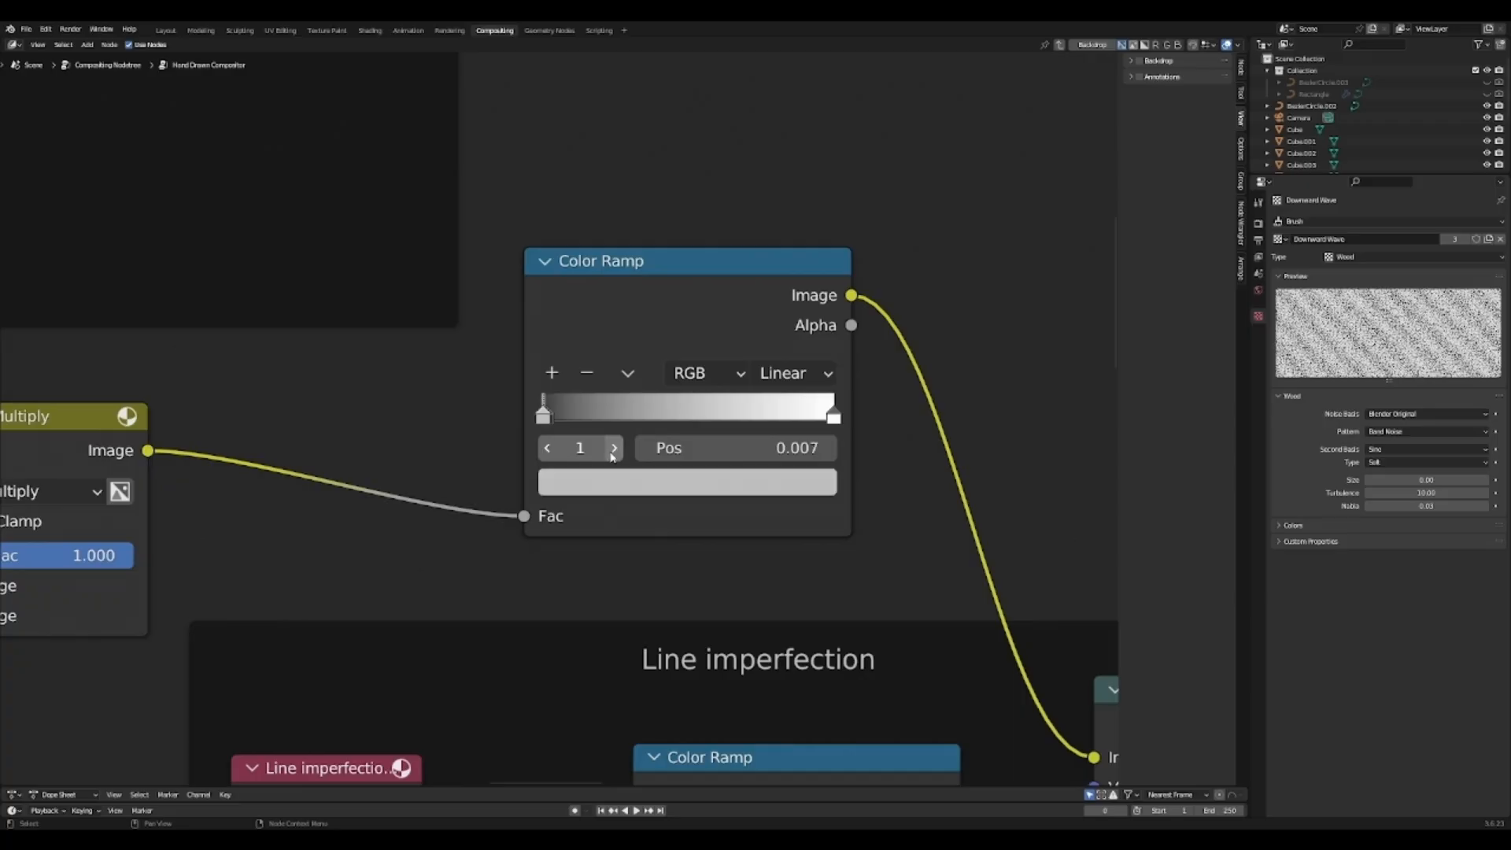
{"action": "left_click", "coordinate": [607, 480]}
{"action": "left_click", "coordinate": [608, 480]}
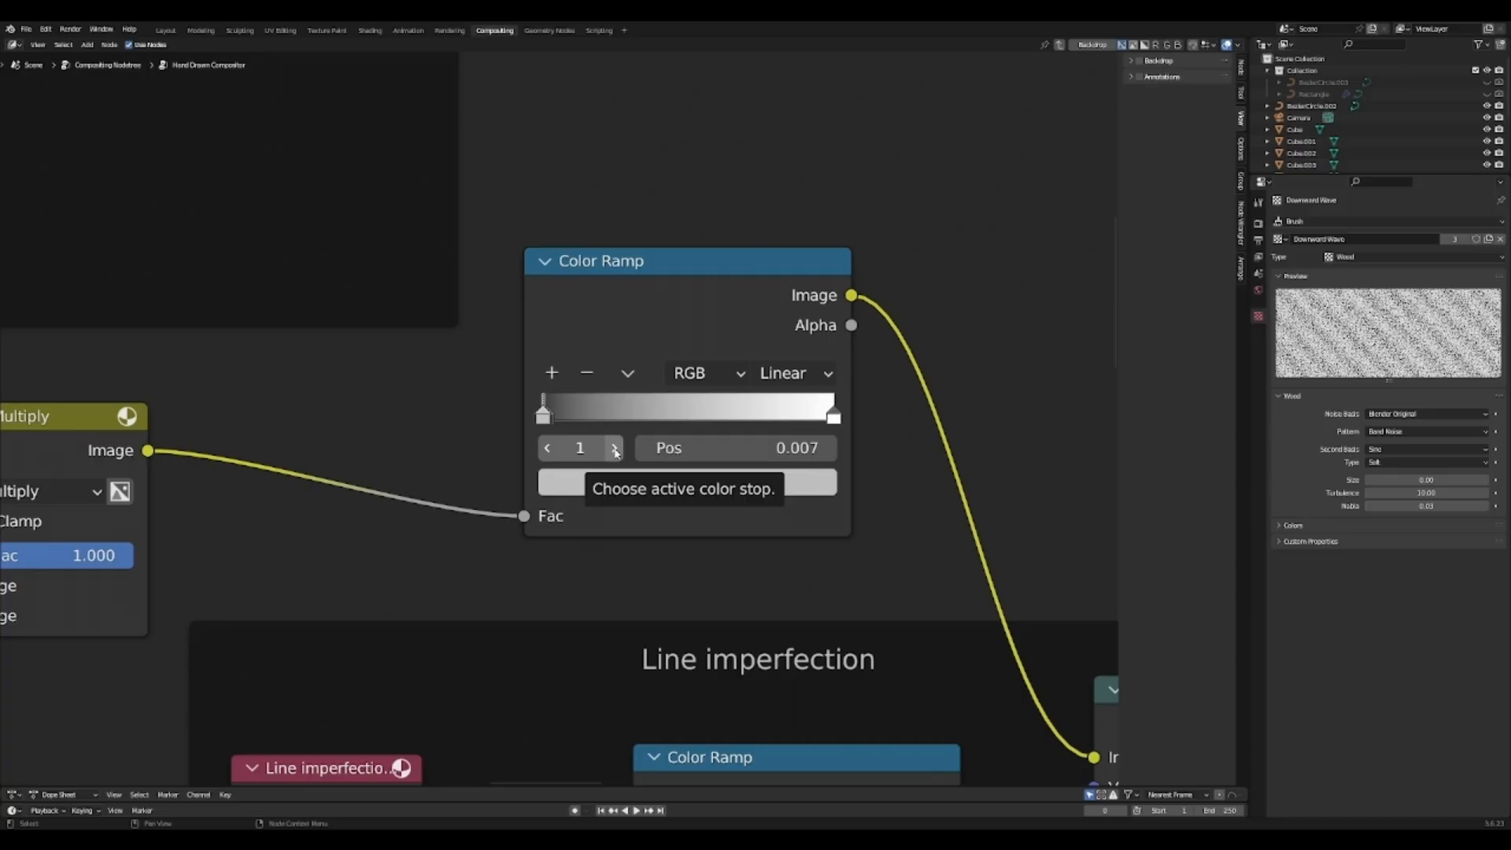
{"action": "left_click", "coordinate": [616, 450]}
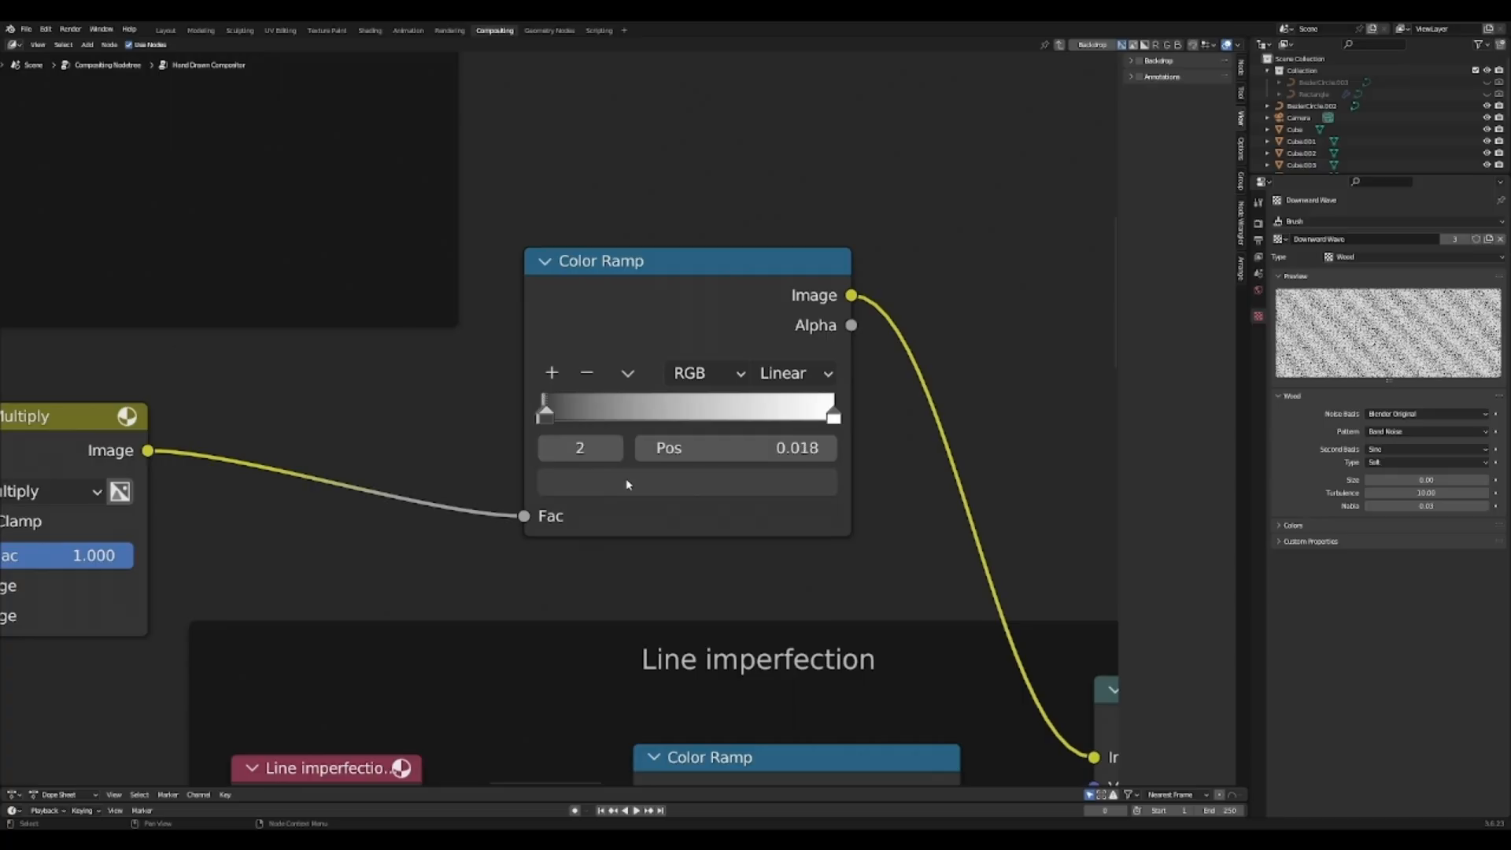
{"action": "left_click", "coordinate": [628, 482]}
{"action": "left_click", "coordinate": [628, 484]}
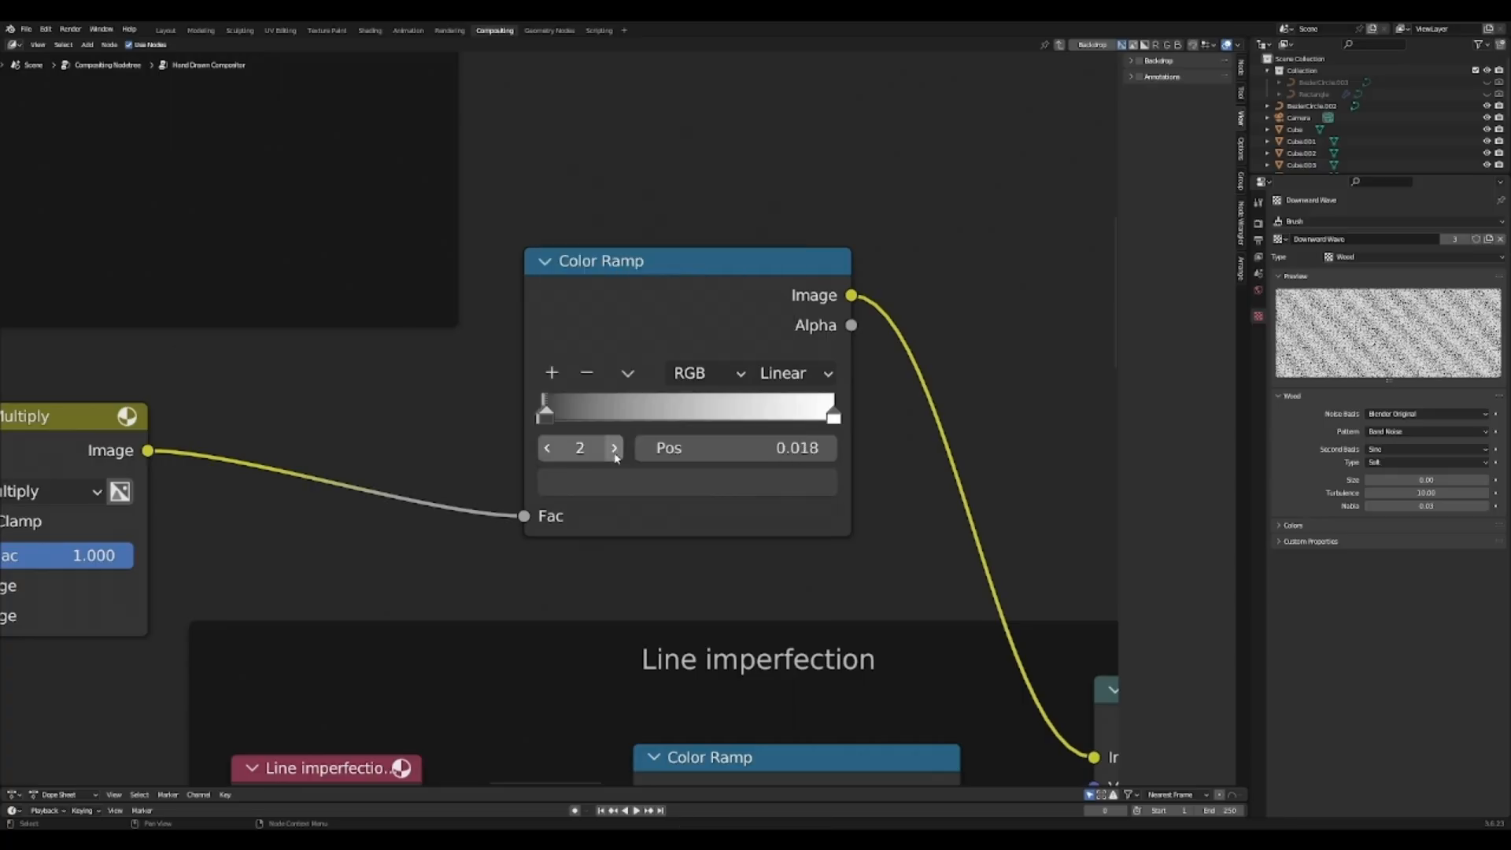
{"action": "left_click", "coordinate": [615, 450]}
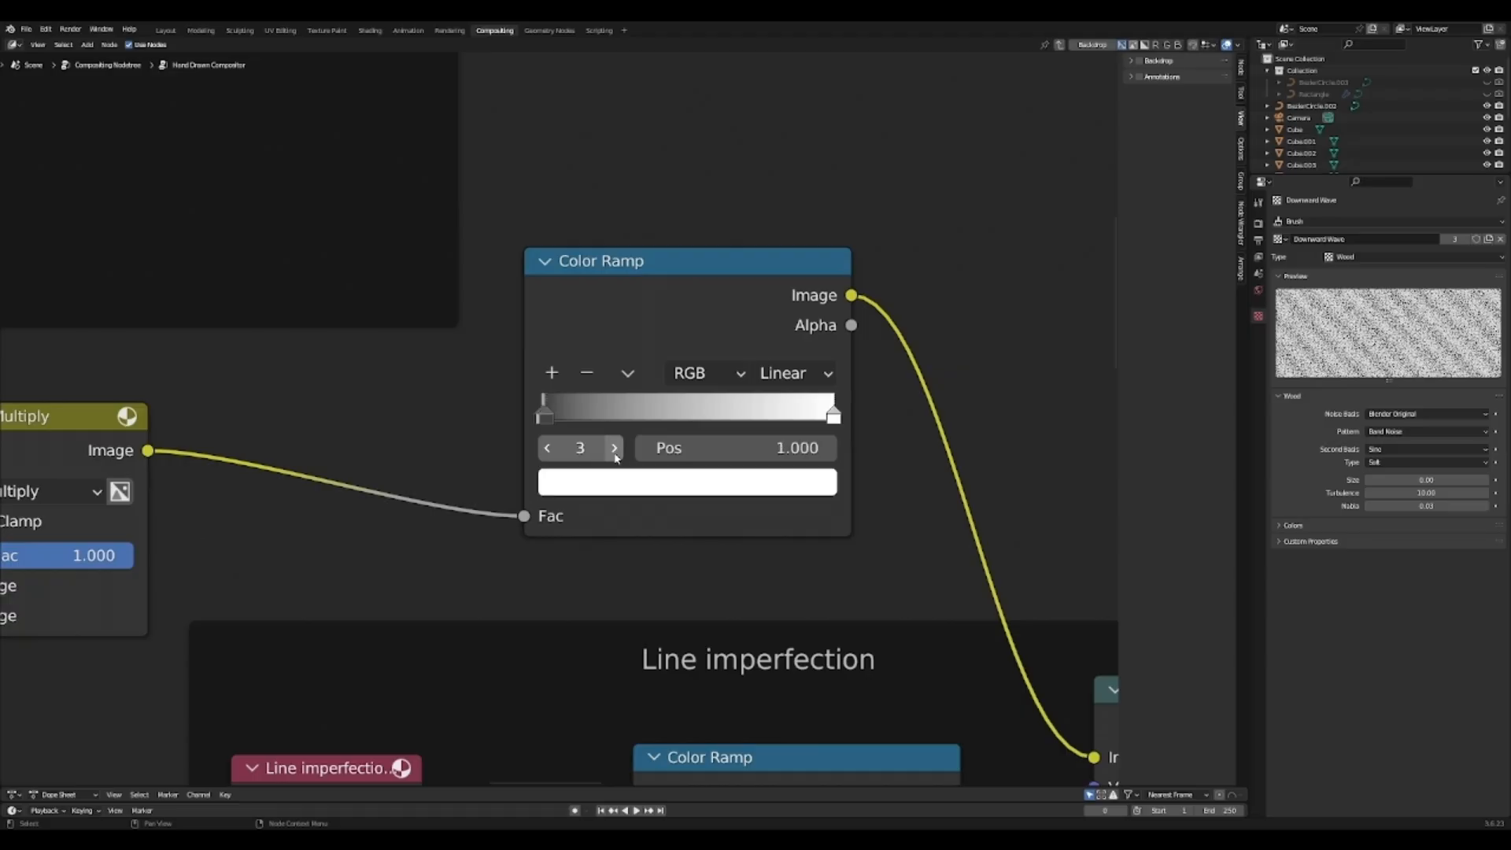
Step: Examine the Line imperfection frame, from the cloud texture and its linked Scale input to the Displace node's inputs
{"action": "middle_click_drag", "start_coordinate": [861, 626], "coordinate": [617, 444]}
{"action": "scroll", "coordinate": [617, 440], "scroll_direction": "down", "scroll_amount": 2}
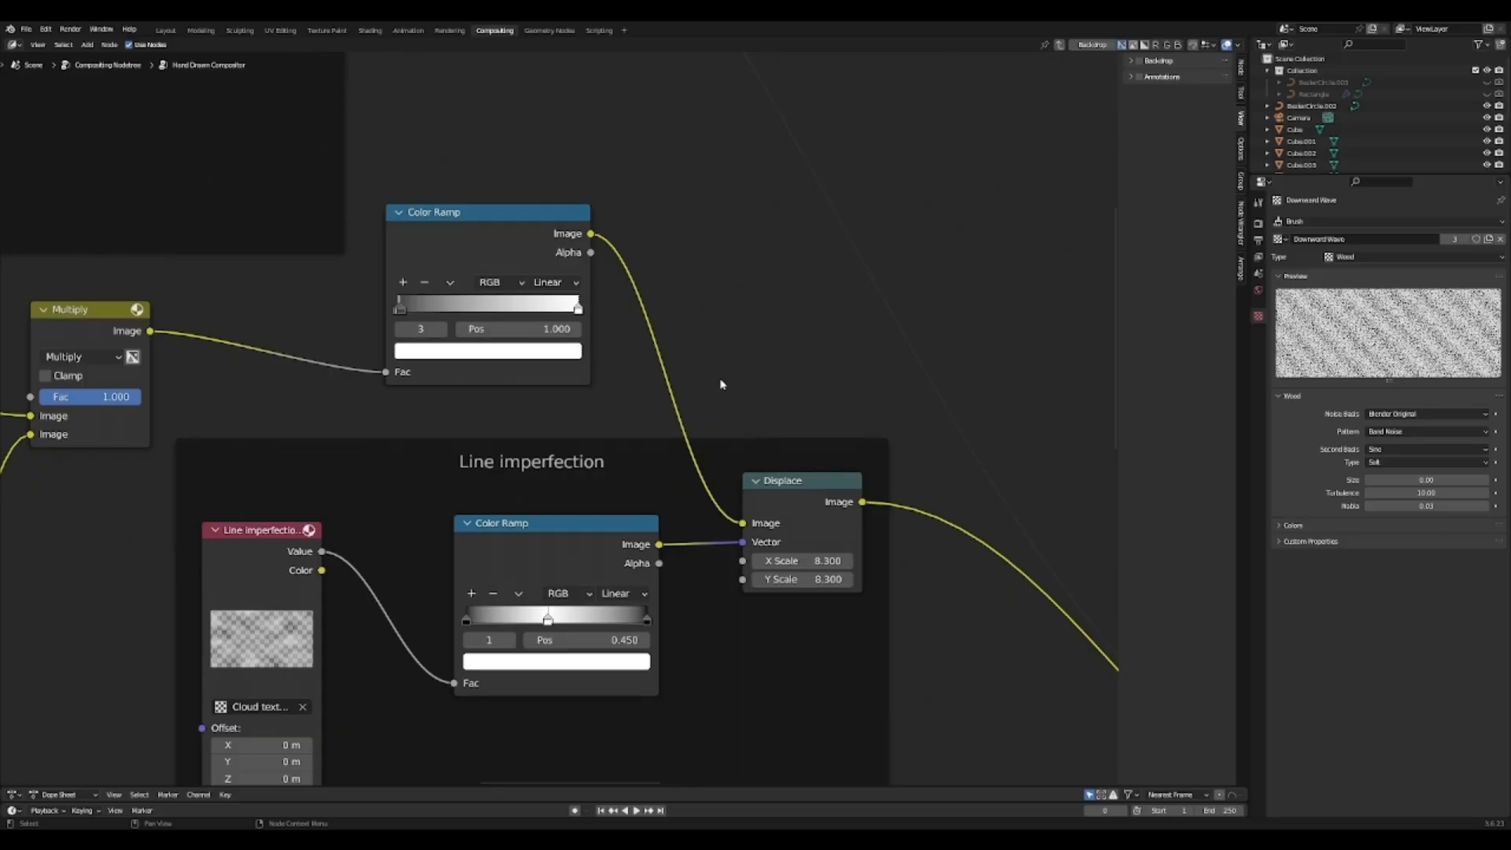
{"action": "middle_click_drag", "start_coordinate": [721, 384], "coordinate": [714, 183]}
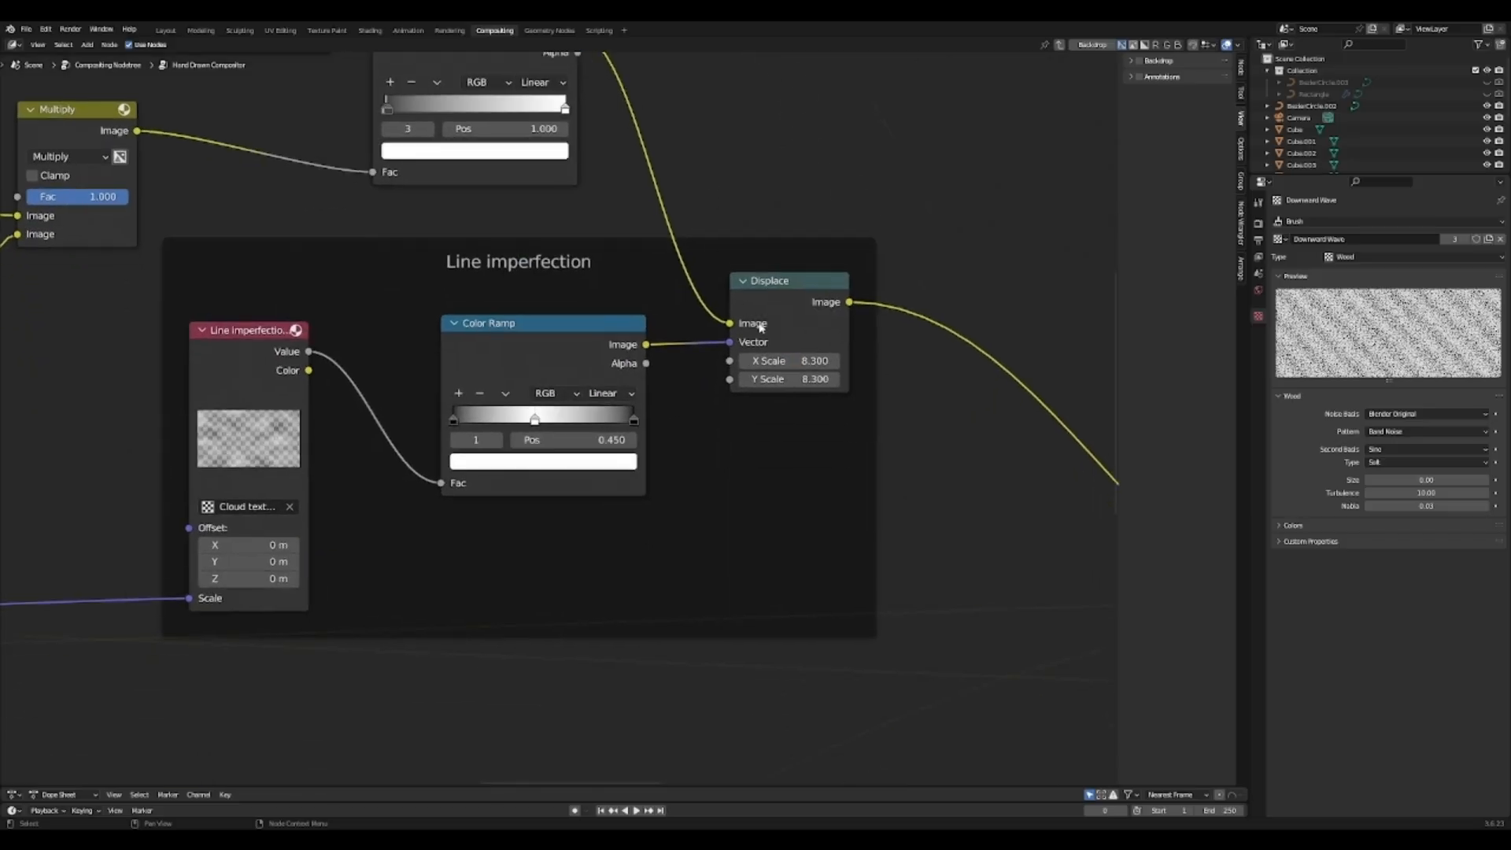
{"action": "scroll", "coordinate": [626, 520], "scroll_direction": "up", "scroll_amount": 1}
{"action": "scroll", "coordinate": [212, 584], "scroll_direction": "up", "scroll_amount": 2}
{"action": "middle_click_drag", "start_coordinate": [212, 583], "coordinate": [338, 565]}
{"action": "scroll", "coordinate": [384, 603], "scroll_direction": "down", "scroll_amount": 3}
{"action": "middle_click_drag", "start_coordinate": [430, 642], "coordinate": [536, 592]}
{"action": "scroll", "coordinate": [450, 588], "scroll_direction": "up", "scroll_amount": 1}
{"action": "scroll", "coordinate": [450, 587], "scroll_direction": "up", "scroll_amount": 1}
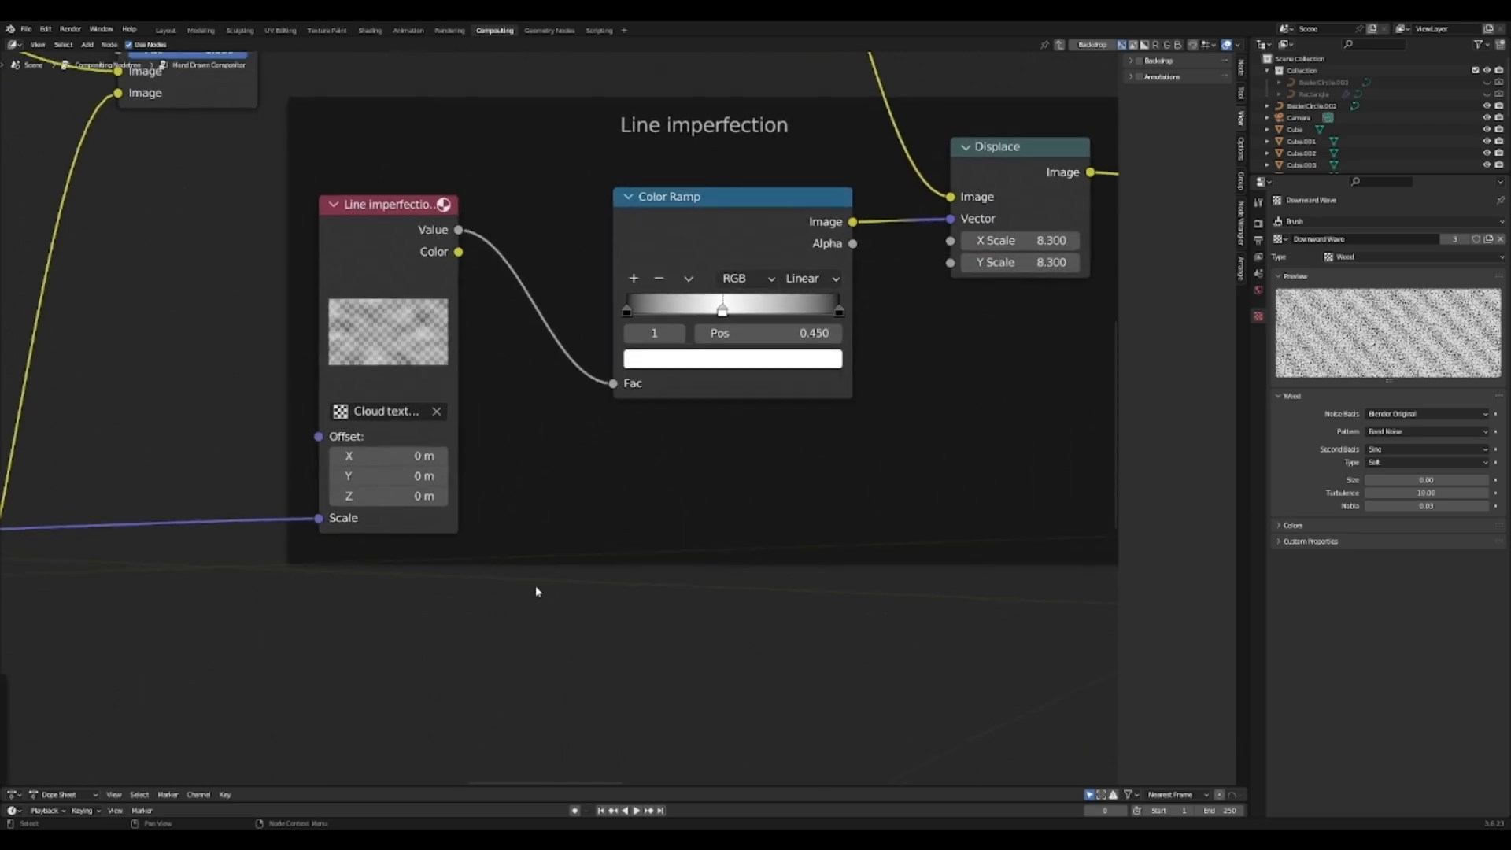
{"action": "middle_click_drag", "start_coordinate": [572, 387], "coordinate": [528, 426]}
{"action": "scroll", "coordinate": [528, 426], "scroll_direction": "down", "scroll_amount": 1}
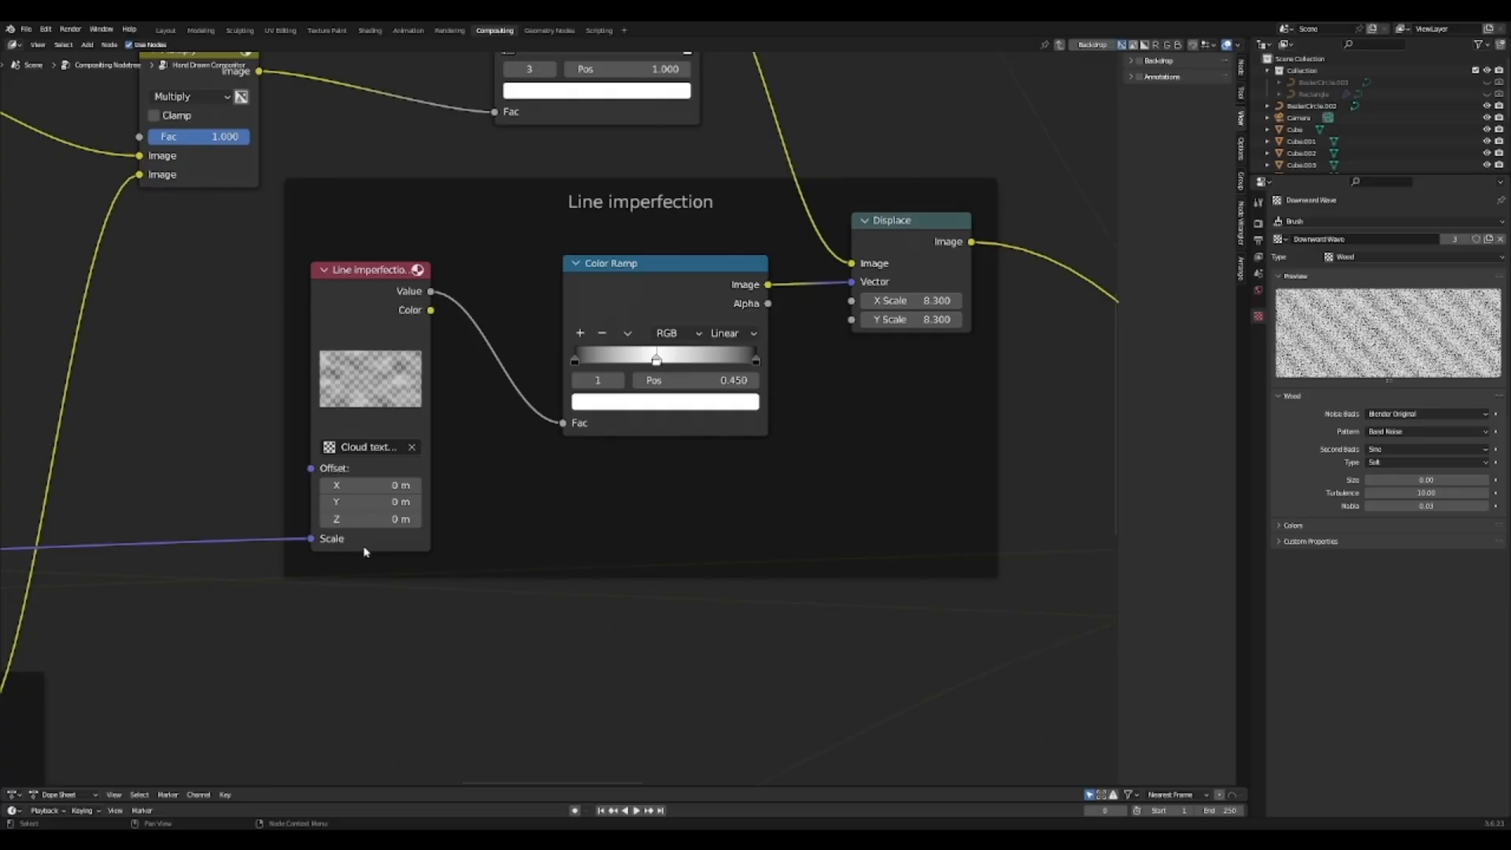
{"action": "middle_click_drag", "start_coordinate": [570, 432], "coordinate": [528, 492]}
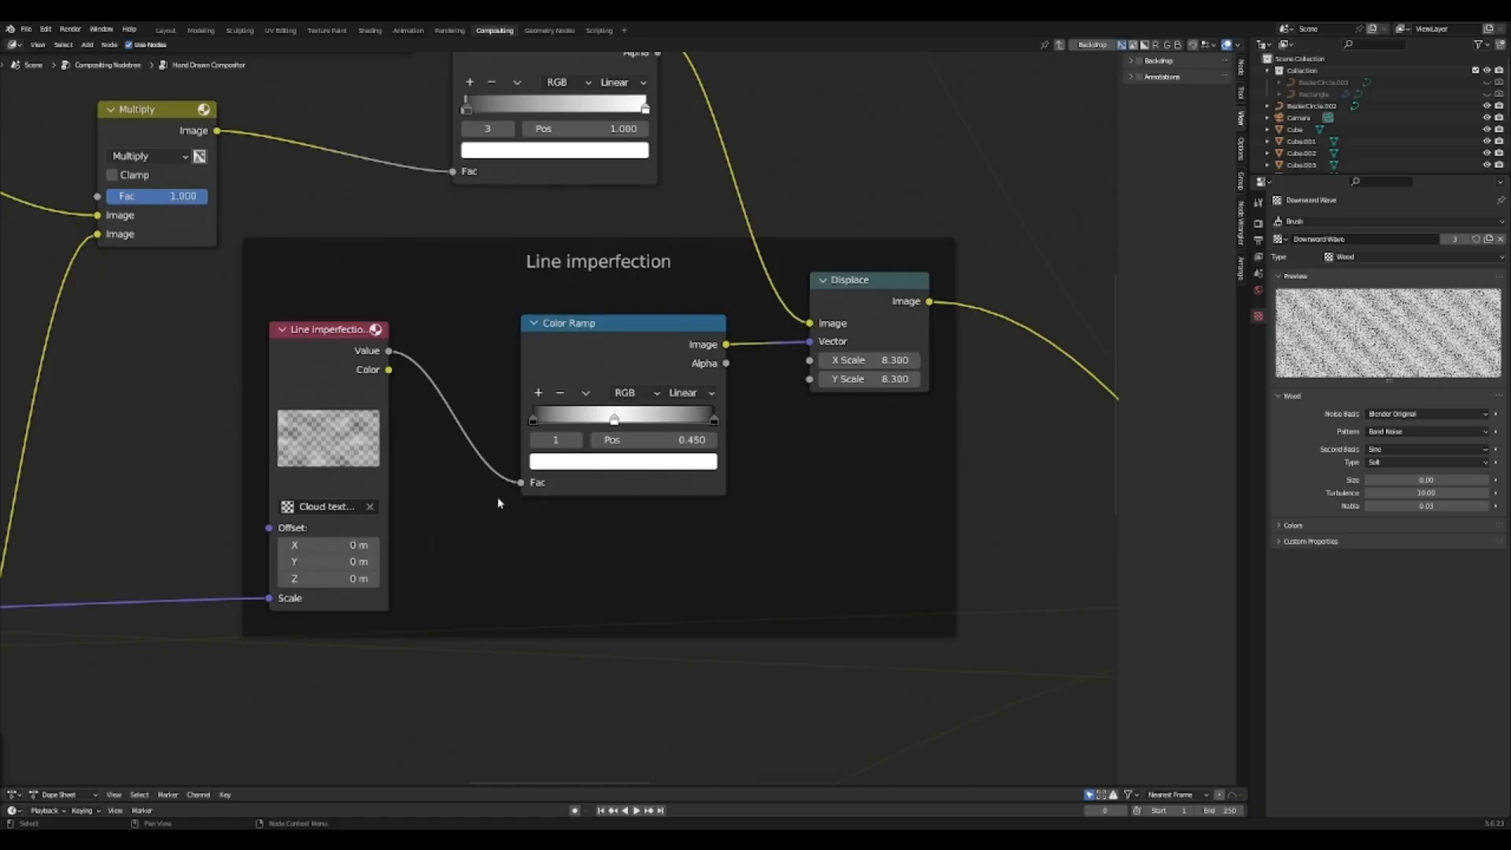
Step: Inspect the first and last black stops of the Color Ramp in the Line imperfection frame
{"action": "scroll", "coordinate": [551, 419], "scroll_direction": "up", "scroll_amount": 2}
{"action": "left_click", "coordinate": [537, 427]}
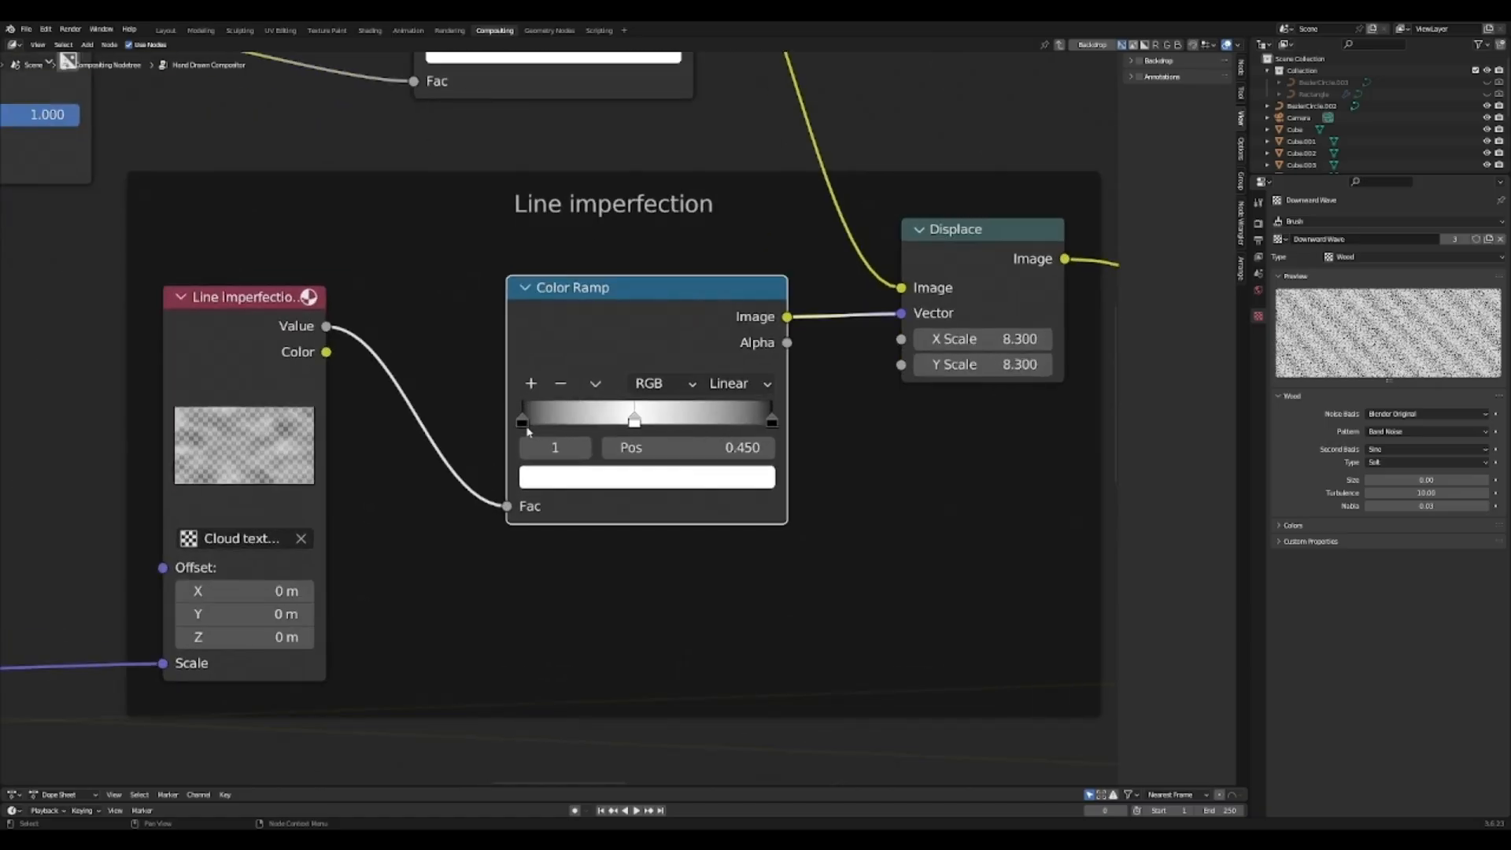
{"action": "left_click", "coordinate": [522, 424]}
{"action": "left_click", "coordinate": [772, 423]}
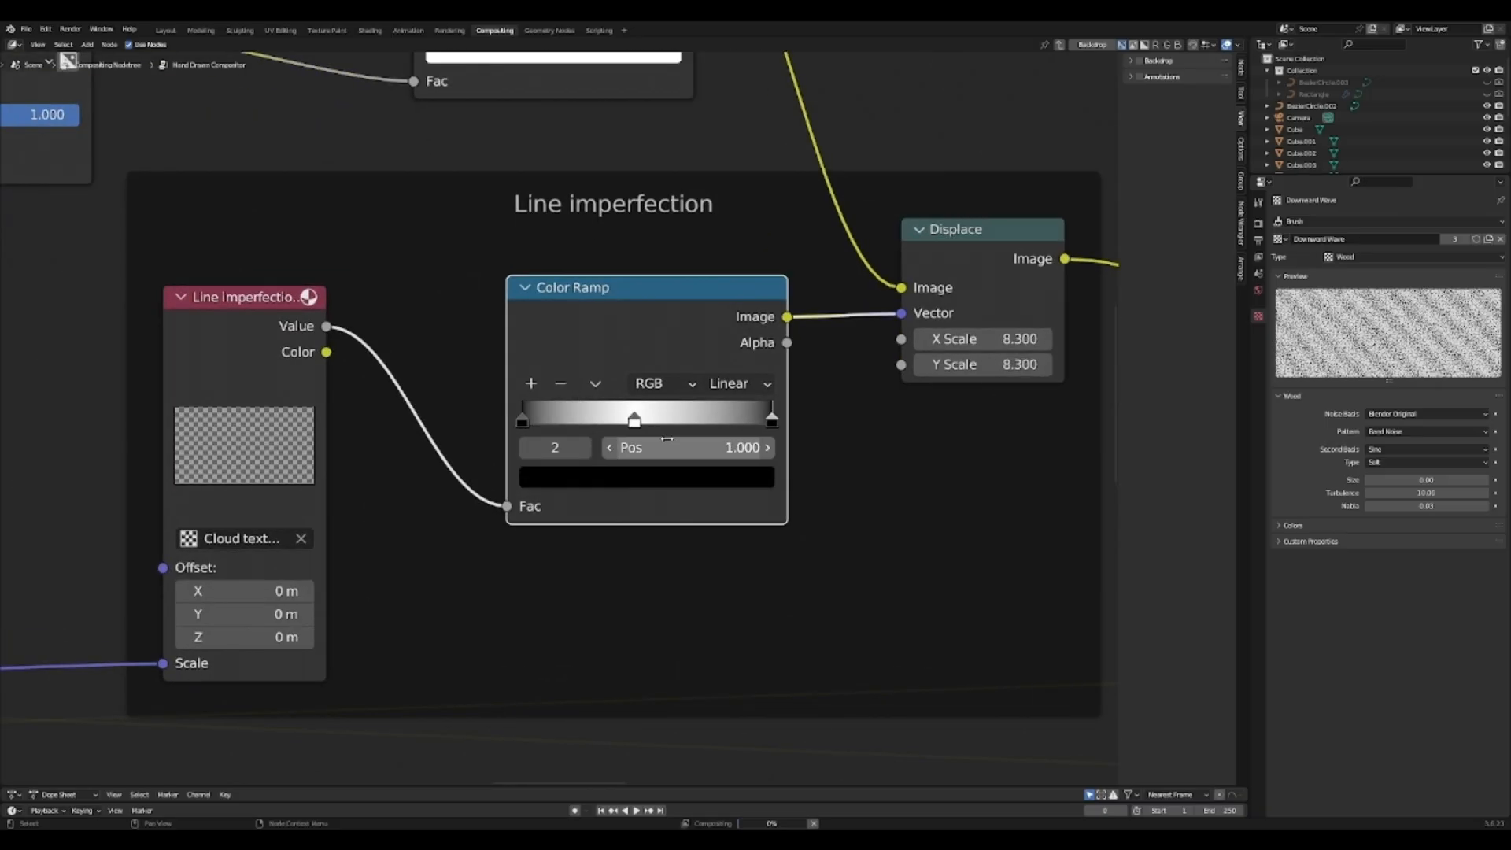
Step: Examine the X and Y Scale values of the Displace node in the Line imperfection frame
{"action": "middle_click_drag", "start_coordinate": [889, 436], "coordinate": [533, 567]}
{"action": "scroll", "coordinate": [616, 524], "scroll_direction": "up", "scroll_amount": 1}
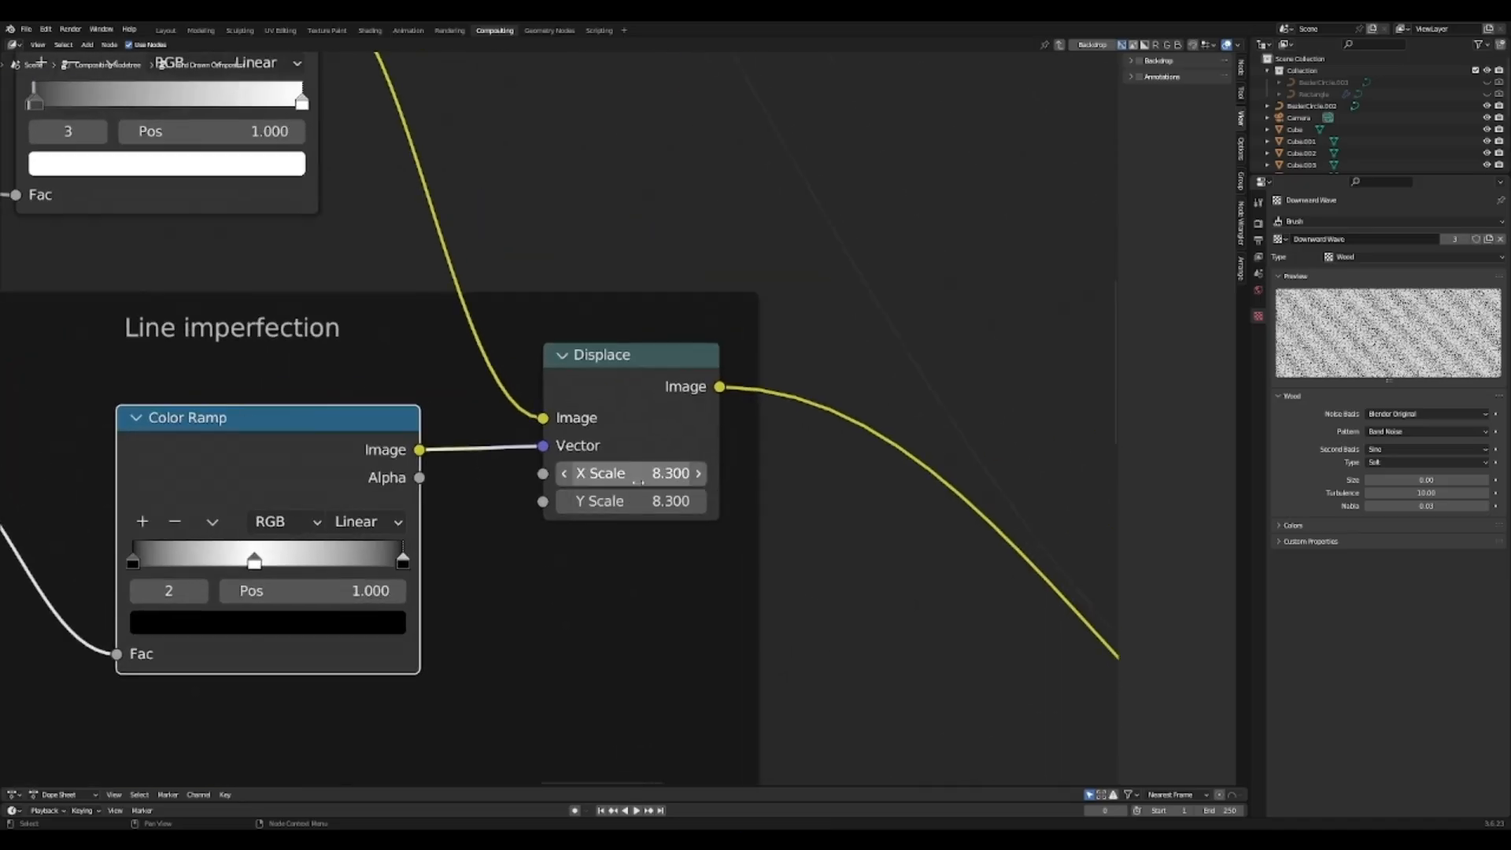
{"action": "middle_click_drag", "start_coordinate": [535, 469], "coordinate": [567, 418]}
{"action": "scroll", "coordinate": [809, 410], "scroll_direction": "down", "scroll_amount": 1}
{"action": "scroll", "coordinate": [427, 210], "scroll_direction": "down", "scroll_amount": 1}
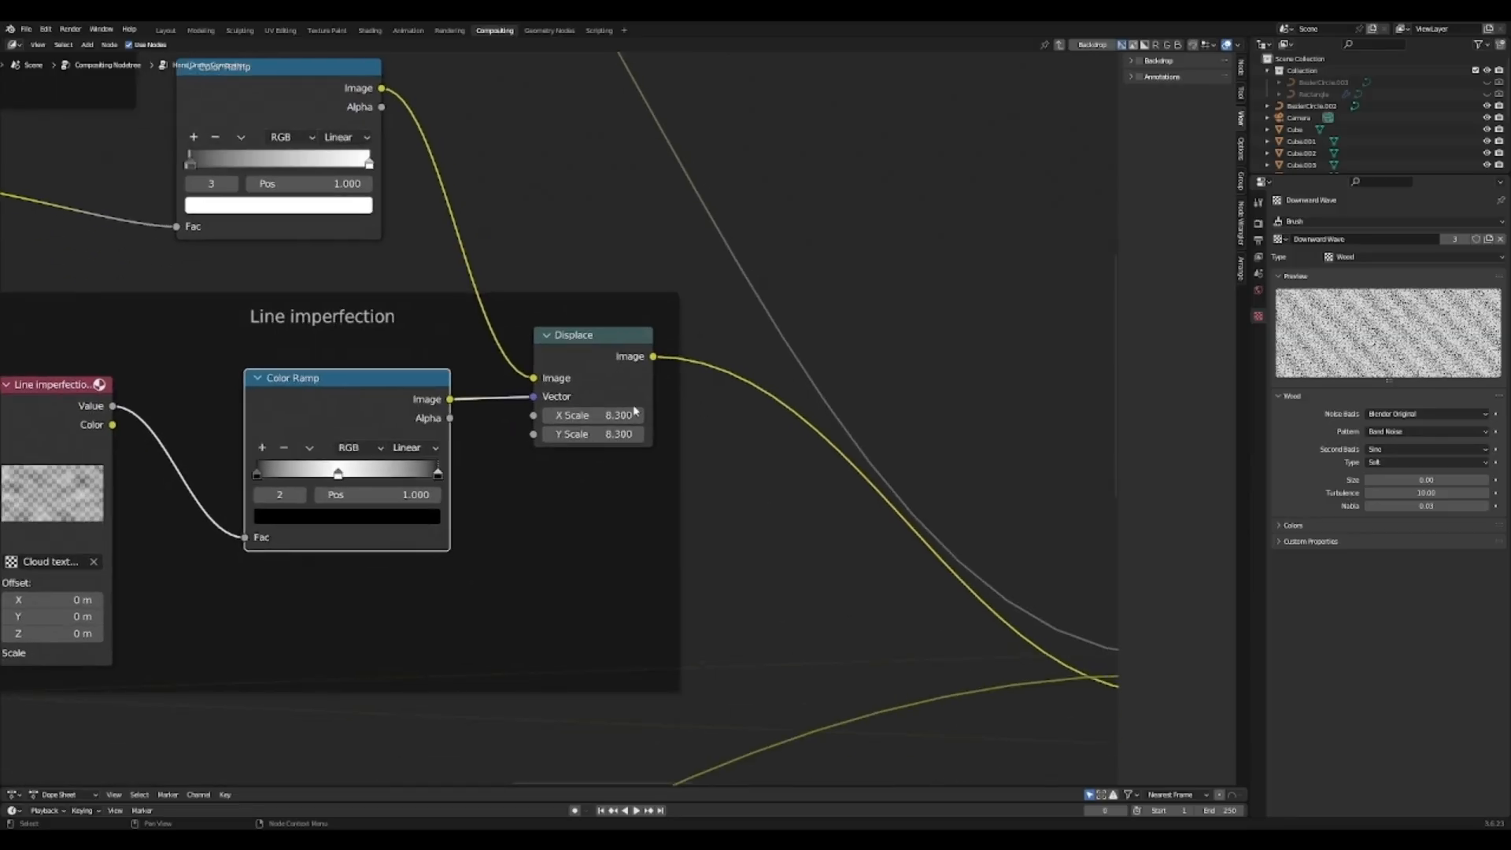
Step: Move the Displace node slightly down within the Line imperfection frame and deselect it
{"action": "middle_click_drag", "start_coordinate": [859, 579], "coordinate": [608, 372]}
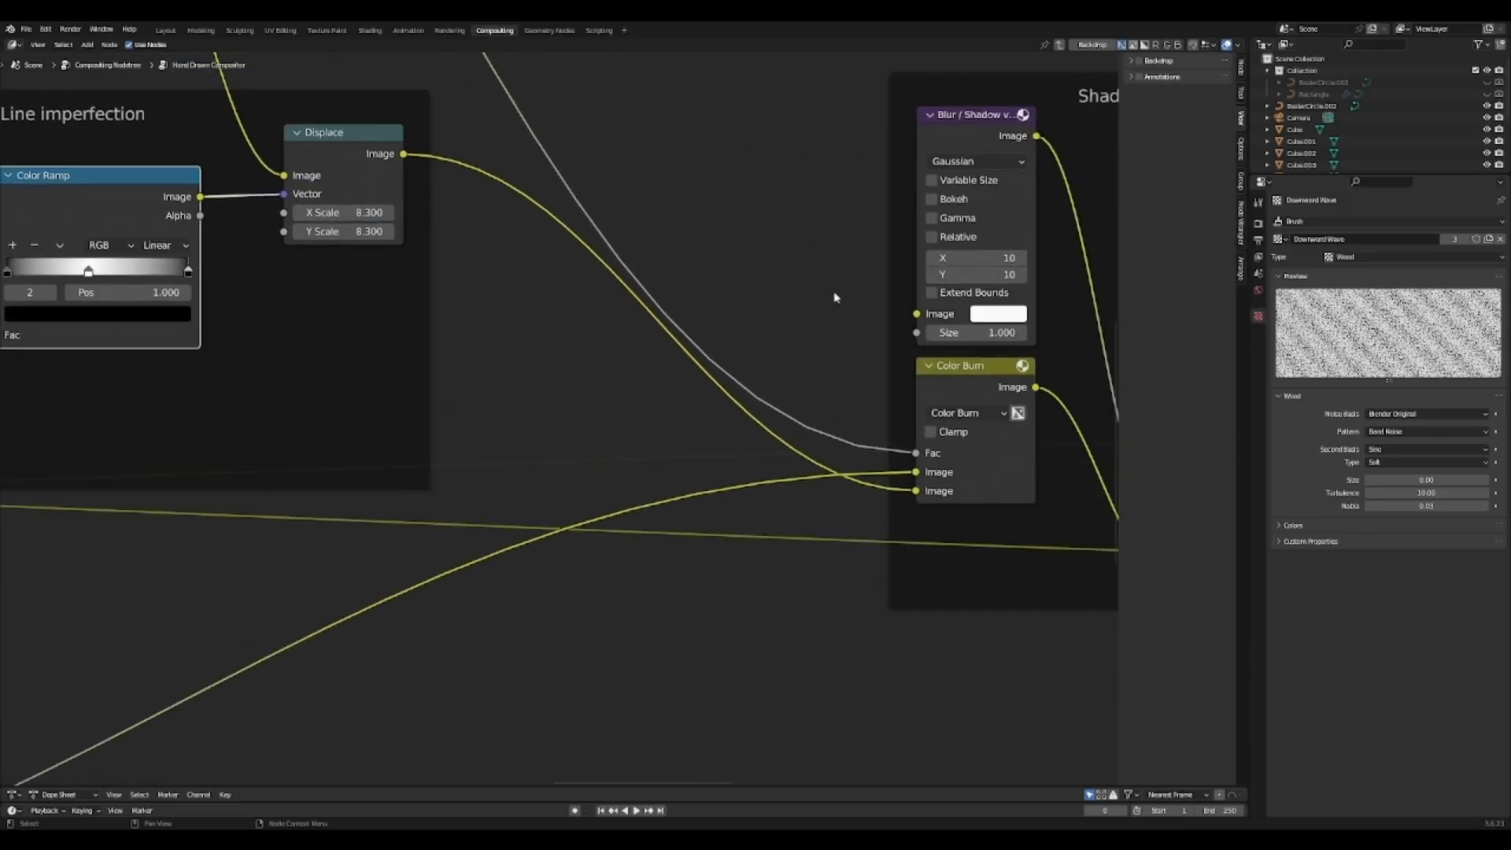
{"action": "left_click", "coordinate": [857, 285]}
{"action": "middle_click_drag", "start_coordinate": [786, 409], "coordinate": [702, 421]}
{"action": "left_click_drag", "start_coordinate": [264, 180], "coordinate": [254, 225]}
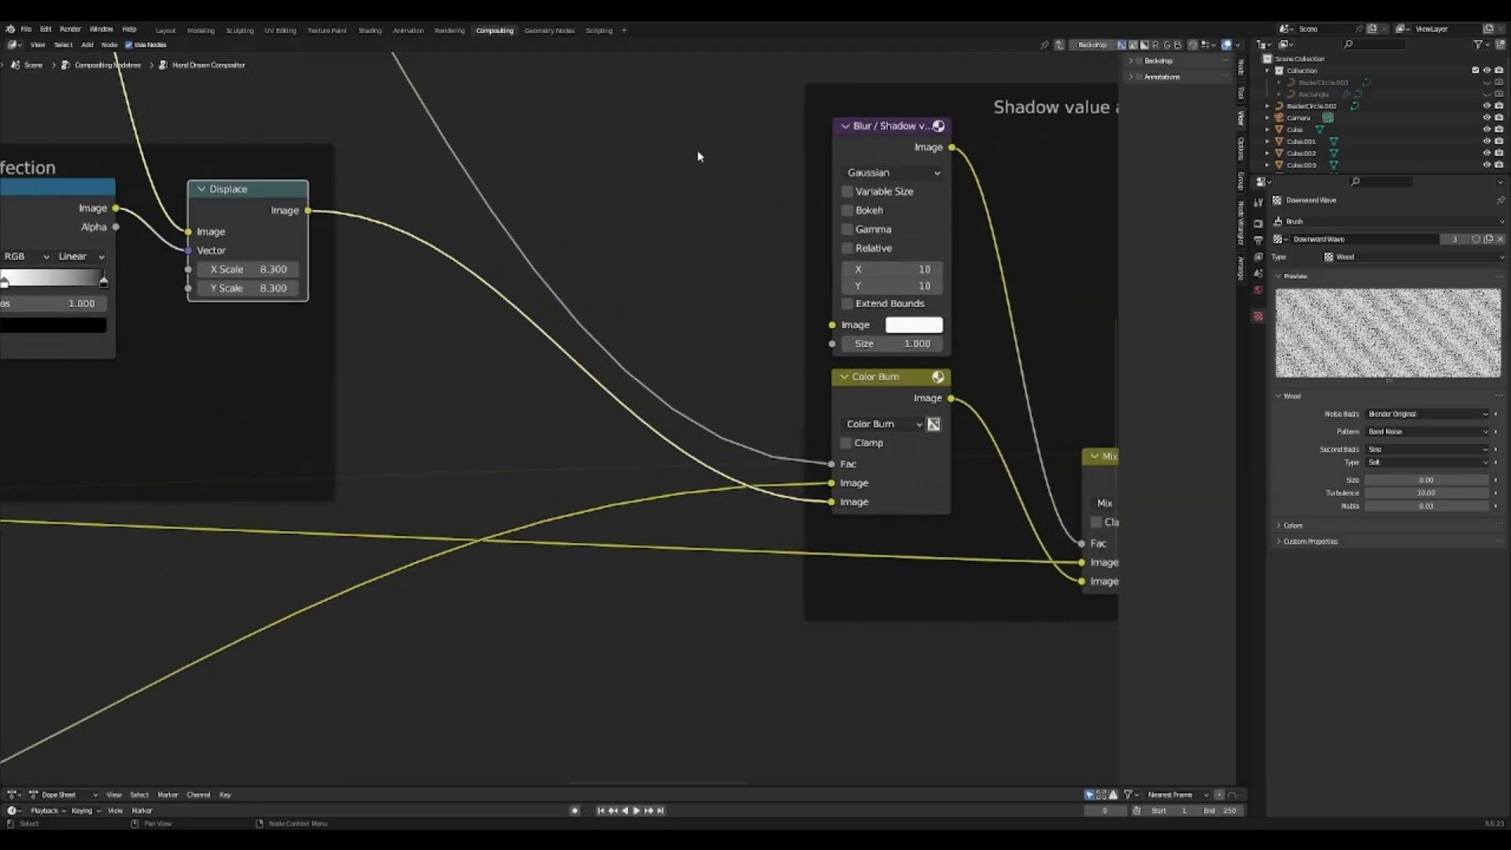
{"action": "left_click", "coordinate": [696, 318]}
Step: Move the Color Burn node slightly down, away from the Blur node in the Shadow value and yellowing frame, and deselect it
{"action": "middle_click_drag", "start_coordinate": [696, 318], "coordinate": [414, 392]}
{"action": "scroll", "coordinate": [415, 391], "scroll_direction": "down", "scroll_amount": 4}
{"action": "scroll", "coordinate": [401, 330], "scroll_direction": "up", "scroll_amount": 3}
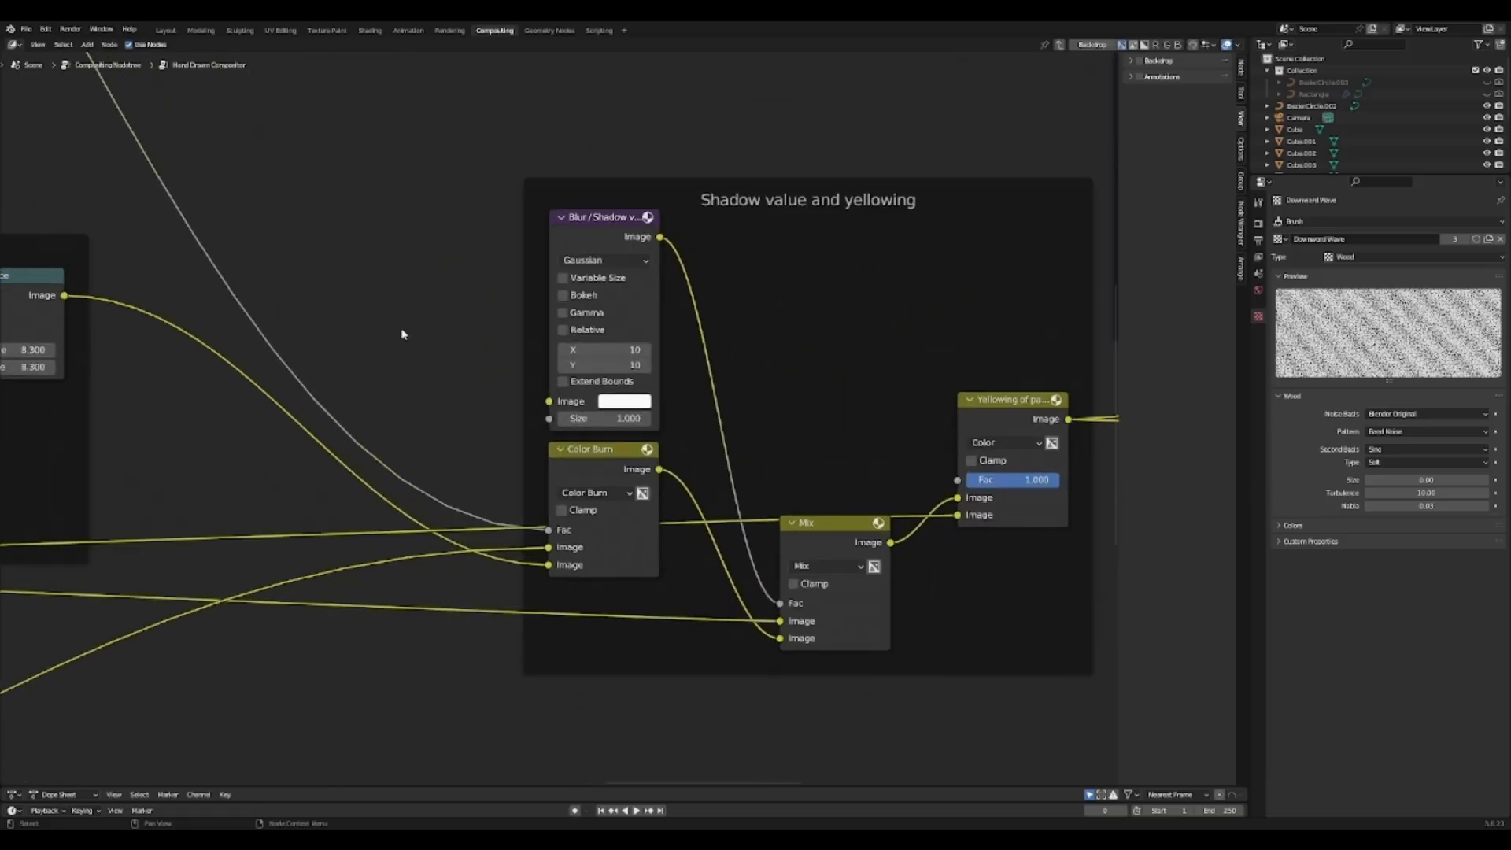
{"action": "left_click_drag", "start_coordinate": [610, 469], "coordinate": [613, 503]}
{"action": "left_click", "coordinate": [576, 465]}
{"action": "scroll", "coordinate": [365, 320], "scroll_direction": "down", "scroll_amount": 3}
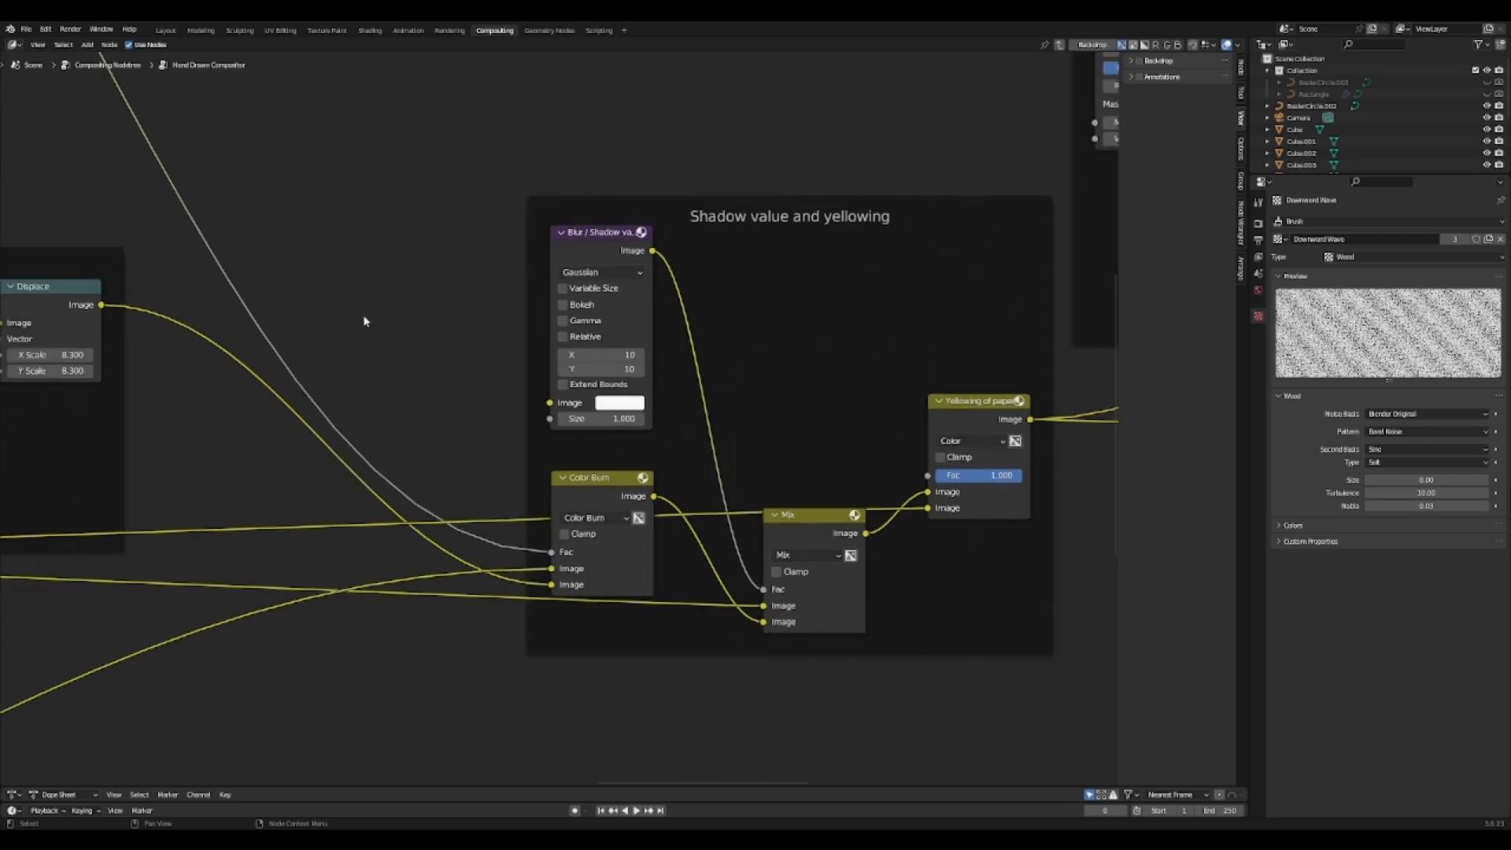
Step: Trace the Color Burn node's Fac input back to the Border blending frame
{"action": "middle_click_drag", "start_coordinate": [286, 268], "coordinate": [574, 390]}
{"action": "scroll", "coordinate": [394, 276], "scroll_direction": "down", "scroll_amount": 4}
{"action": "middle_click_drag", "start_coordinate": [297, 218], "coordinate": [696, 383]}
{"action": "scroll", "coordinate": [384, 331], "scroll_direction": "down", "scroll_amount": 3}
{"action": "middle_click_drag", "start_coordinate": [385, 331], "coordinate": [822, 434]}
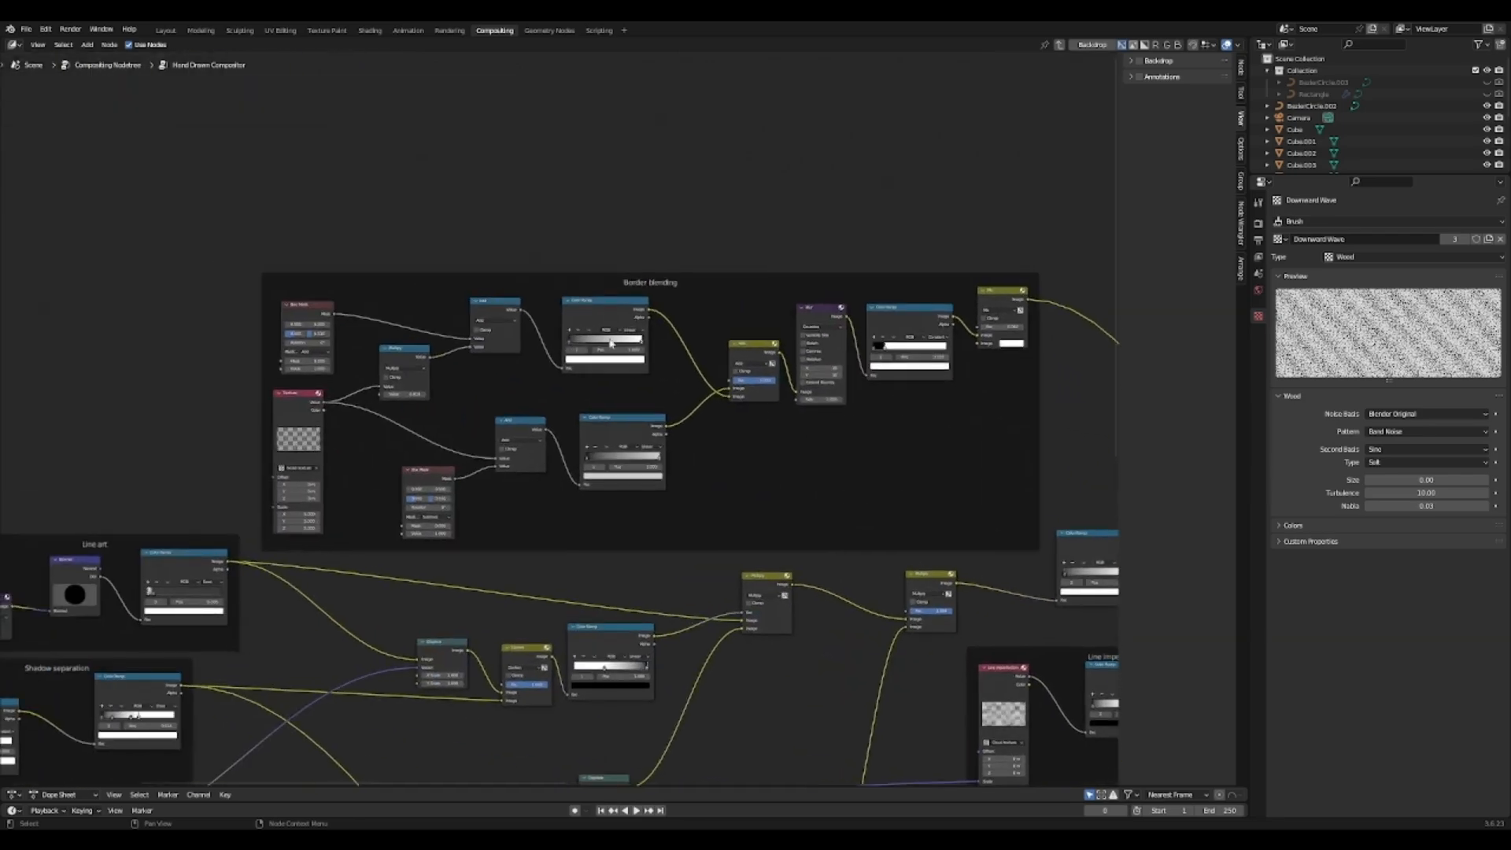
{"action": "scroll", "coordinate": [569, 409], "scroll_direction": "up", "scroll_amount": 3}
{"action": "middle_click_drag", "start_coordinate": [631, 246], "coordinate": [514, 259]}
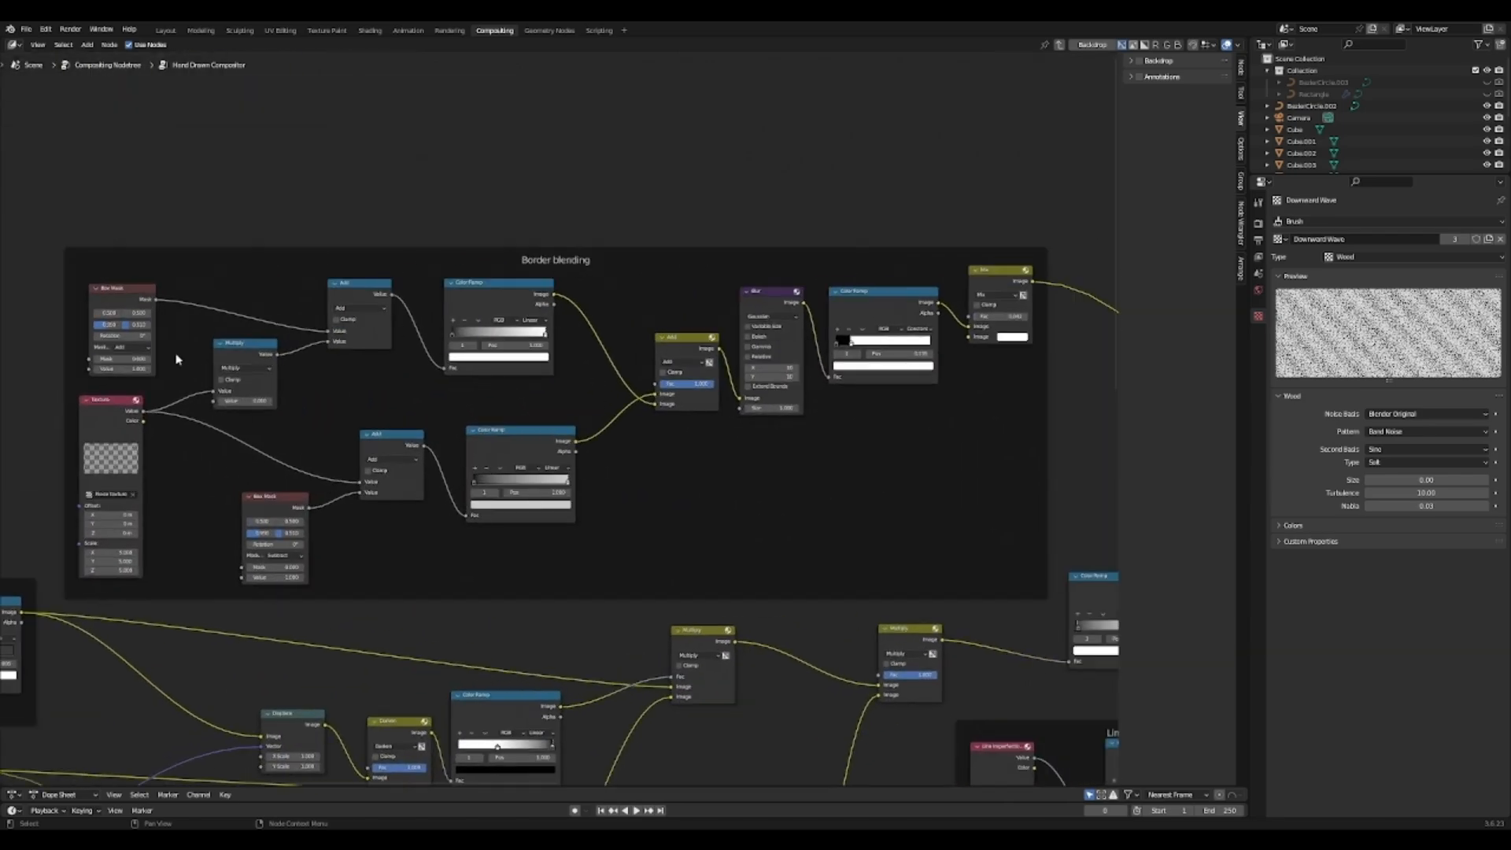
Step: Examine the Box Mask and noise Texture nodes that start the Border blending frame, highlighting the upper Box Mask
{"action": "middle_click_drag", "start_coordinate": [177, 359], "coordinate": [533, 334]}
{"action": "scroll", "coordinate": [533, 346], "scroll_direction": "up", "scroll_amount": 3}
{"action": "mouse_move", "coordinate": [496, 456]}
{"action": "middle_mouse_down"}
{"action": "mouse_move", "coordinate": [493, 432]}
{"action": "mouse_move", "coordinate": [464, 499]}
{"action": "mouse_move", "coordinate": [495, 477]}
{"action": "mouse_move", "coordinate": [498, 434]}
{"action": "middle_mouse_up"}
{"action": "scroll", "coordinate": [516, 432], "scroll_direction": "up", "scroll_amount": 1}
{"action": "scroll", "coordinate": [516, 432], "scroll_direction": "down", "scroll_amount": 1}
{"action": "scroll", "coordinate": [499, 479], "scroll_direction": "up", "scroll_amount": 1}
{"action": "scroll", "coordinate": [500, 484], "scroll_direction": "down", "scroll_amount": 1}
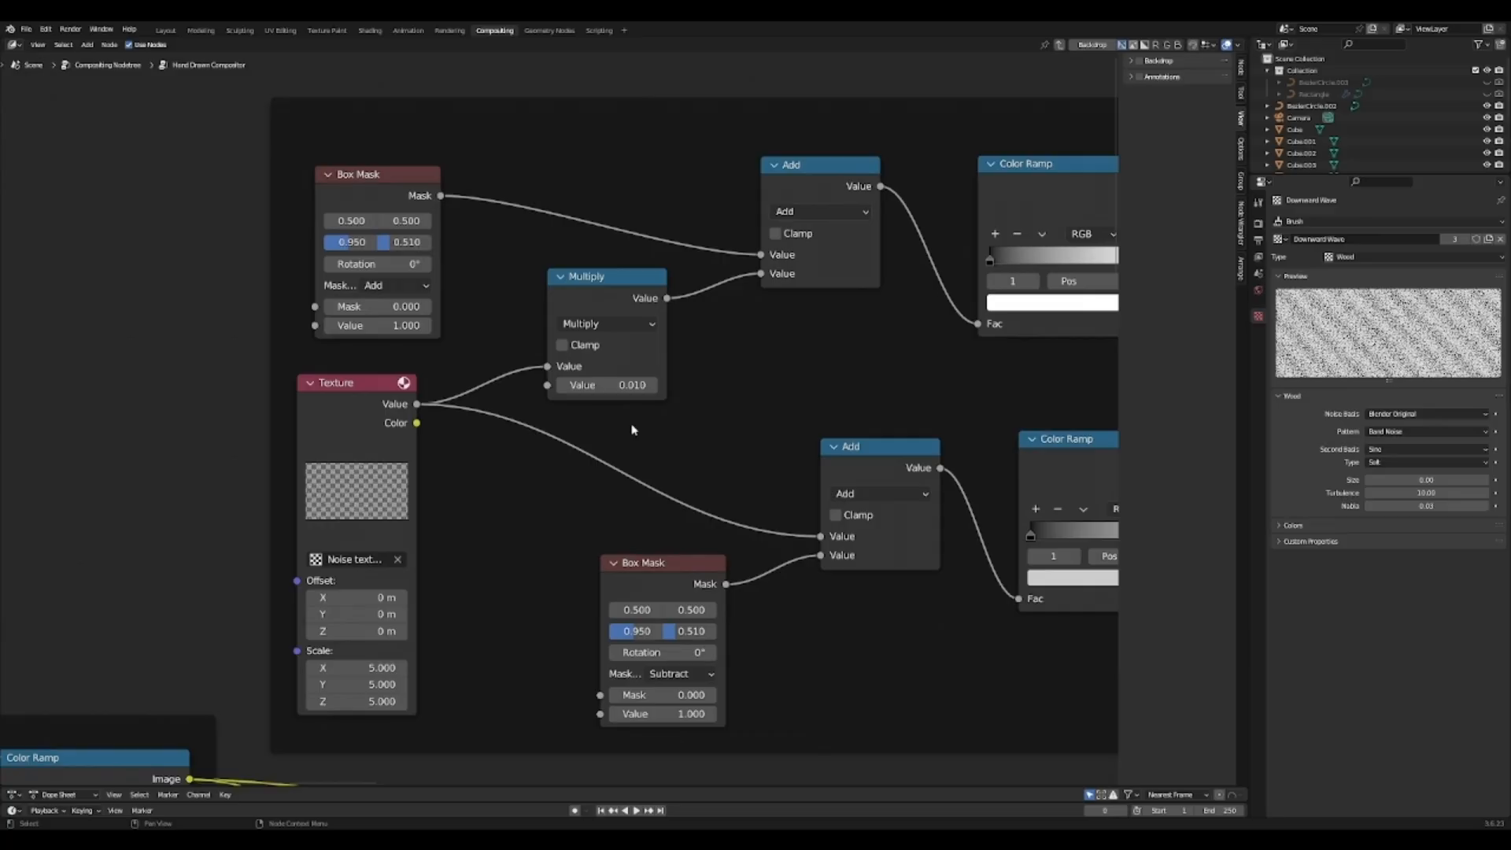
{"action": "left_click", "coordinate": [397, 185]}
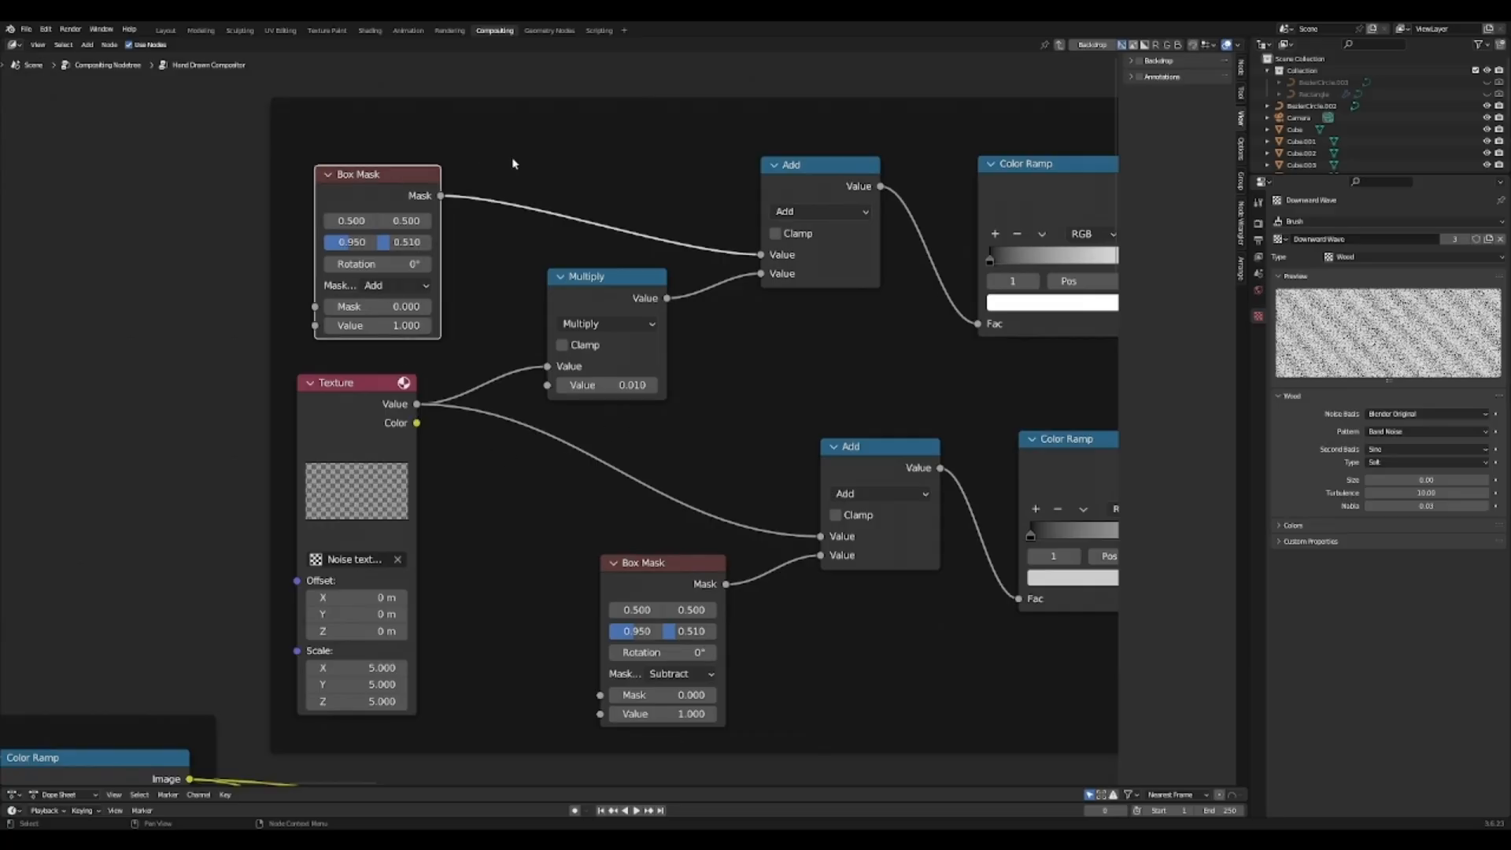
{"action": "left_click", "coordinate": [514, 164]}
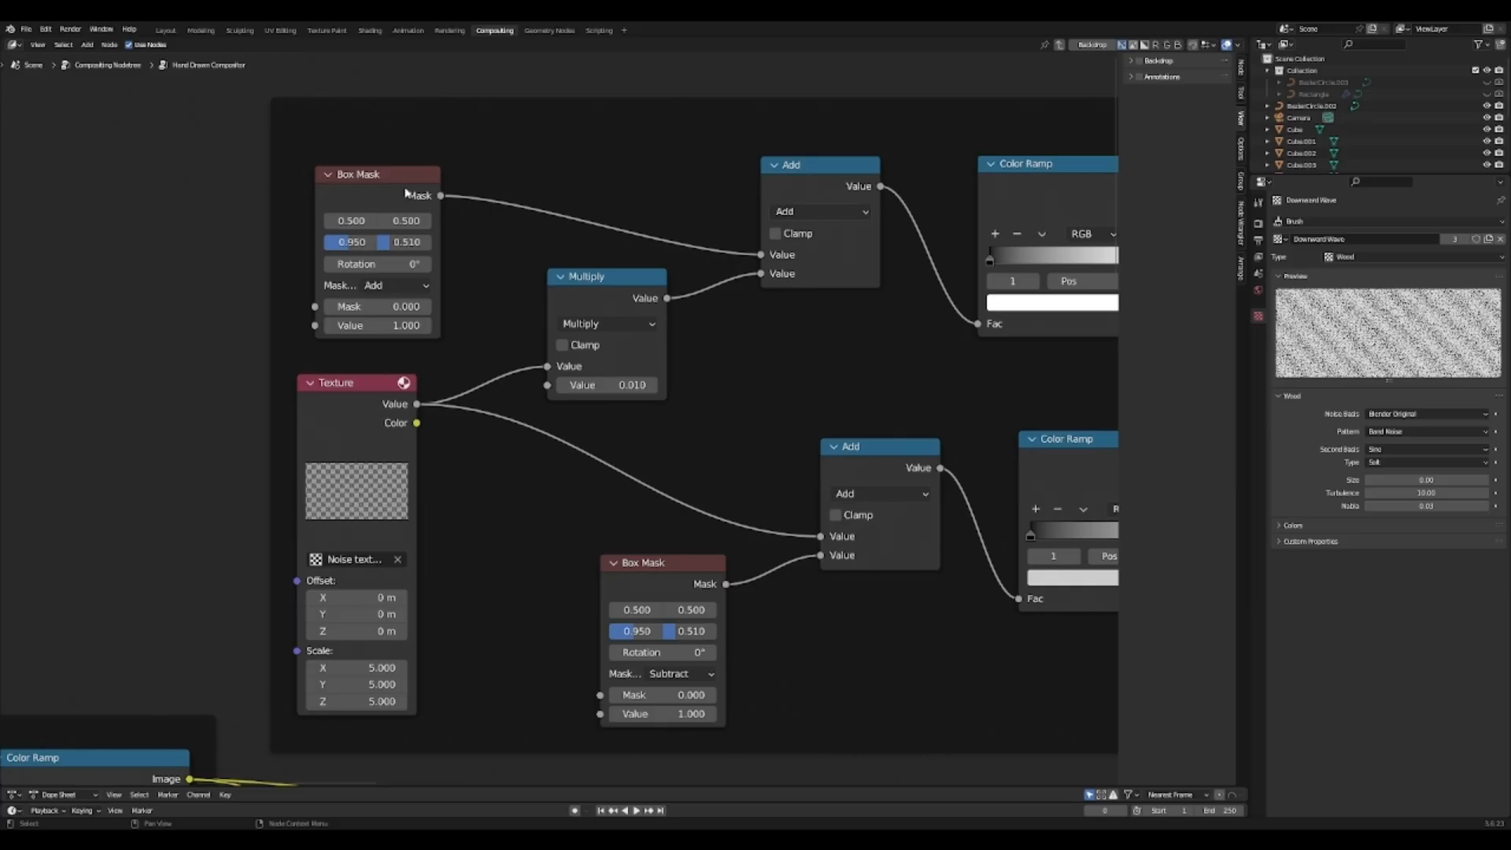
Step: Follow the noise texture through the Multiply and Add nodes into the two Color Ramps of the Border blending frame
{"action": "middle_click_drag", "start_coordinate": [418, 324], "coordinate": [415, 284]}
{"action": "scroll", "coordinate": [369, 153], "scroll_direction": "down", "scroll_amount": 1}
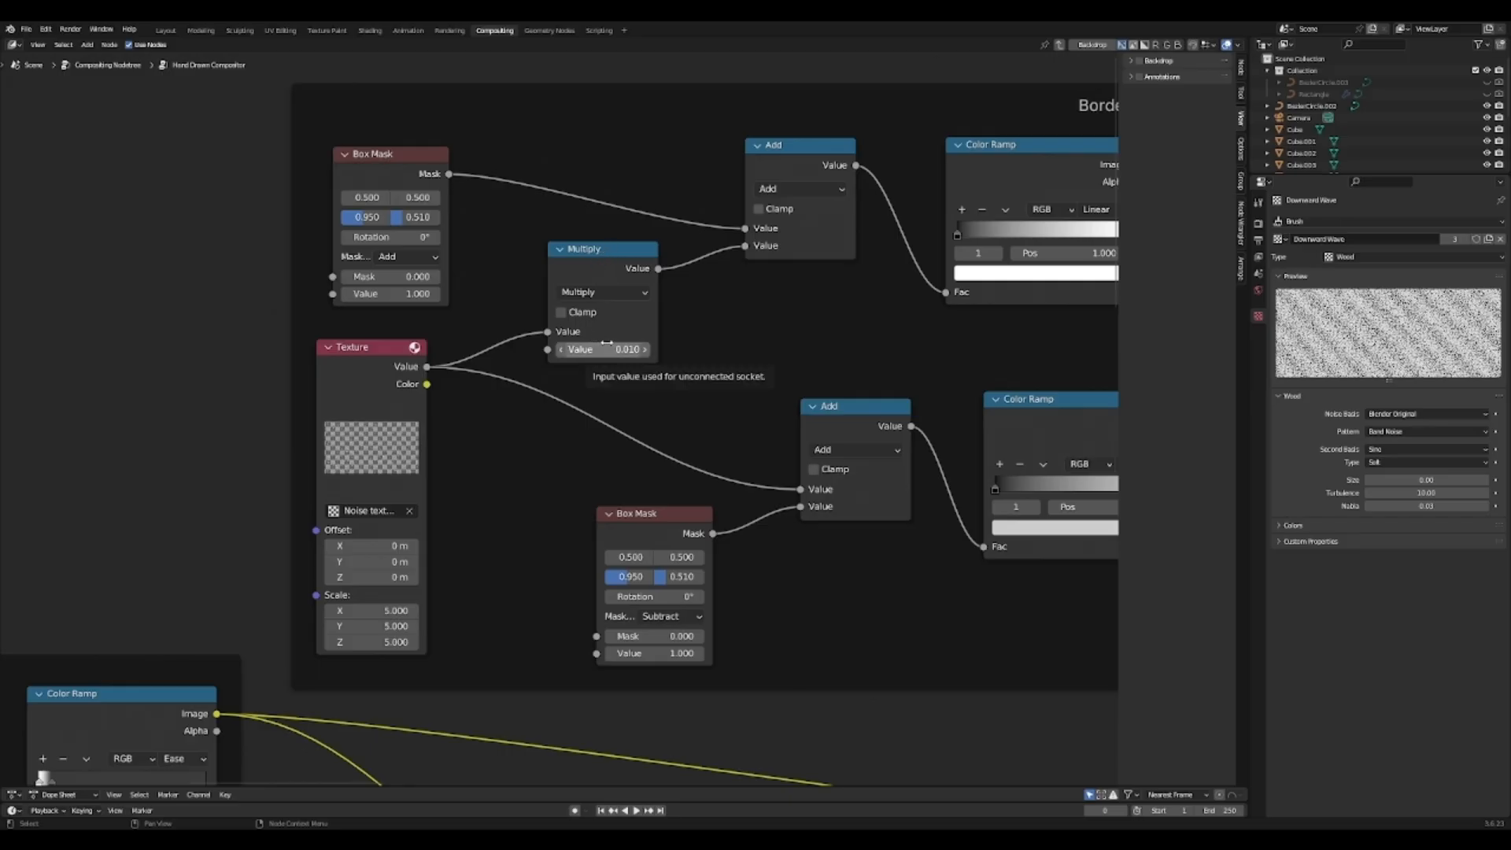
{"action": "middle_click_drag", "start_coordinate": [716, 311], "coordinate": [589, 391]}
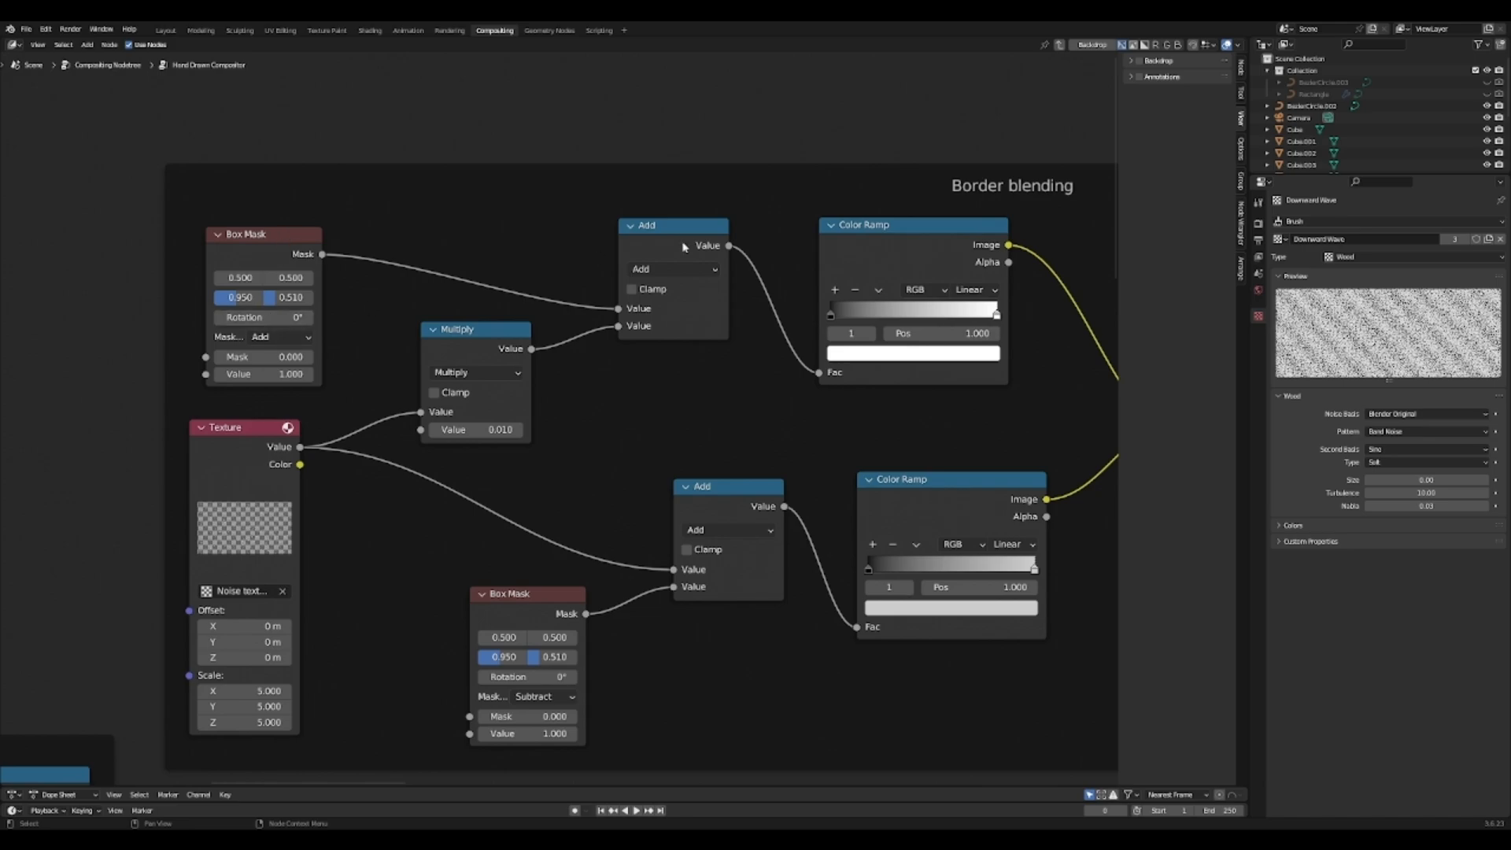
{"action": "middle_click_drag", "start_coordinate": [734, 391], "coordinate": [410, 379]}
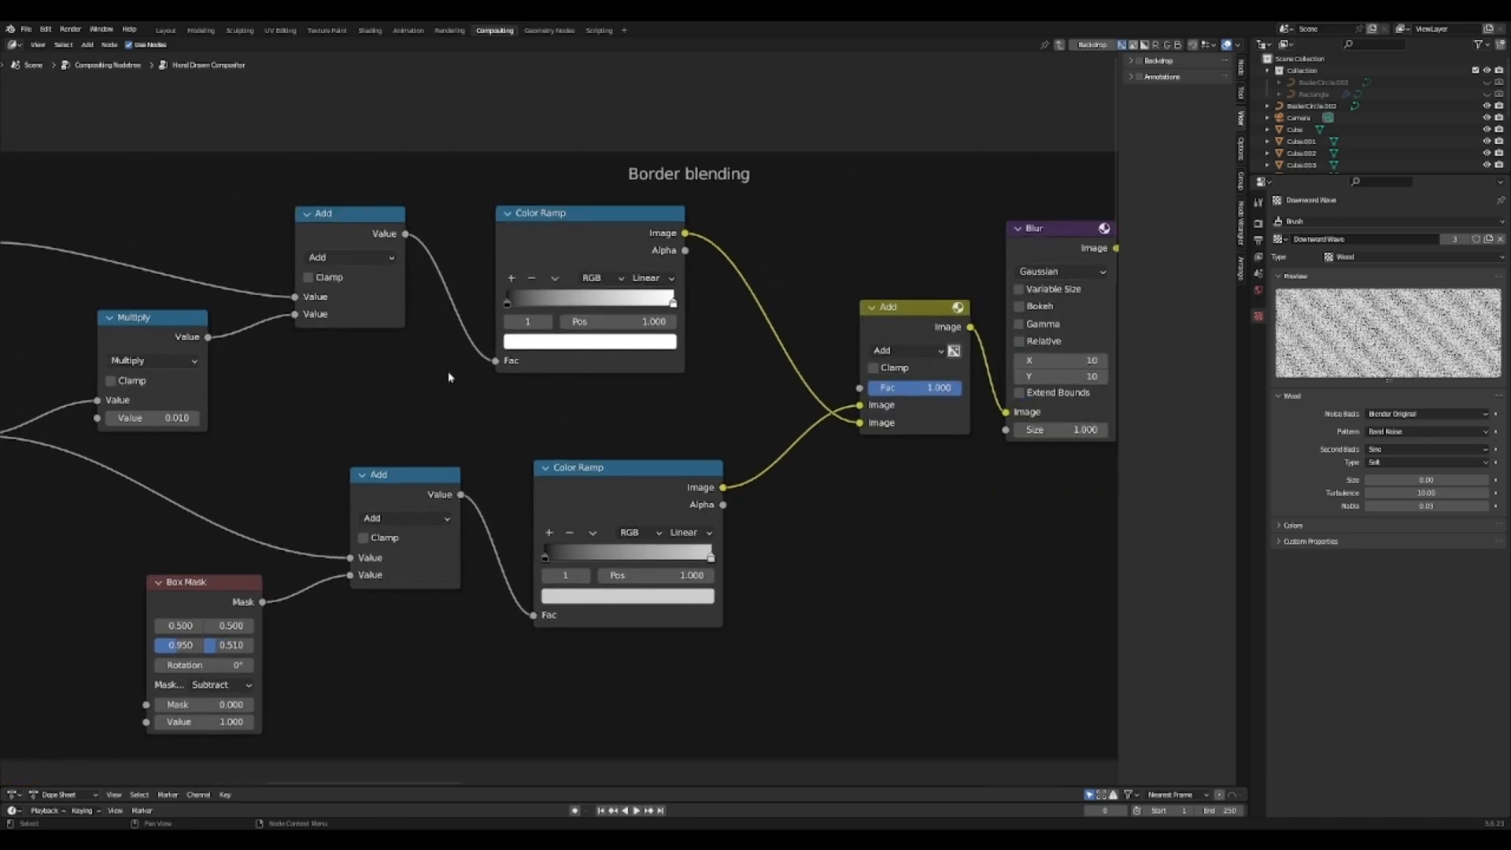
Step: Highlight the upper Color Ramp in the Border blending frame and inspect its black and white stops
{"action": "left_click", "coordinate": [616, 222]}
{"action": "left_click", "coordinate": [508, 302]}
{"action": "left_click", "coordinate": [673, 302]}
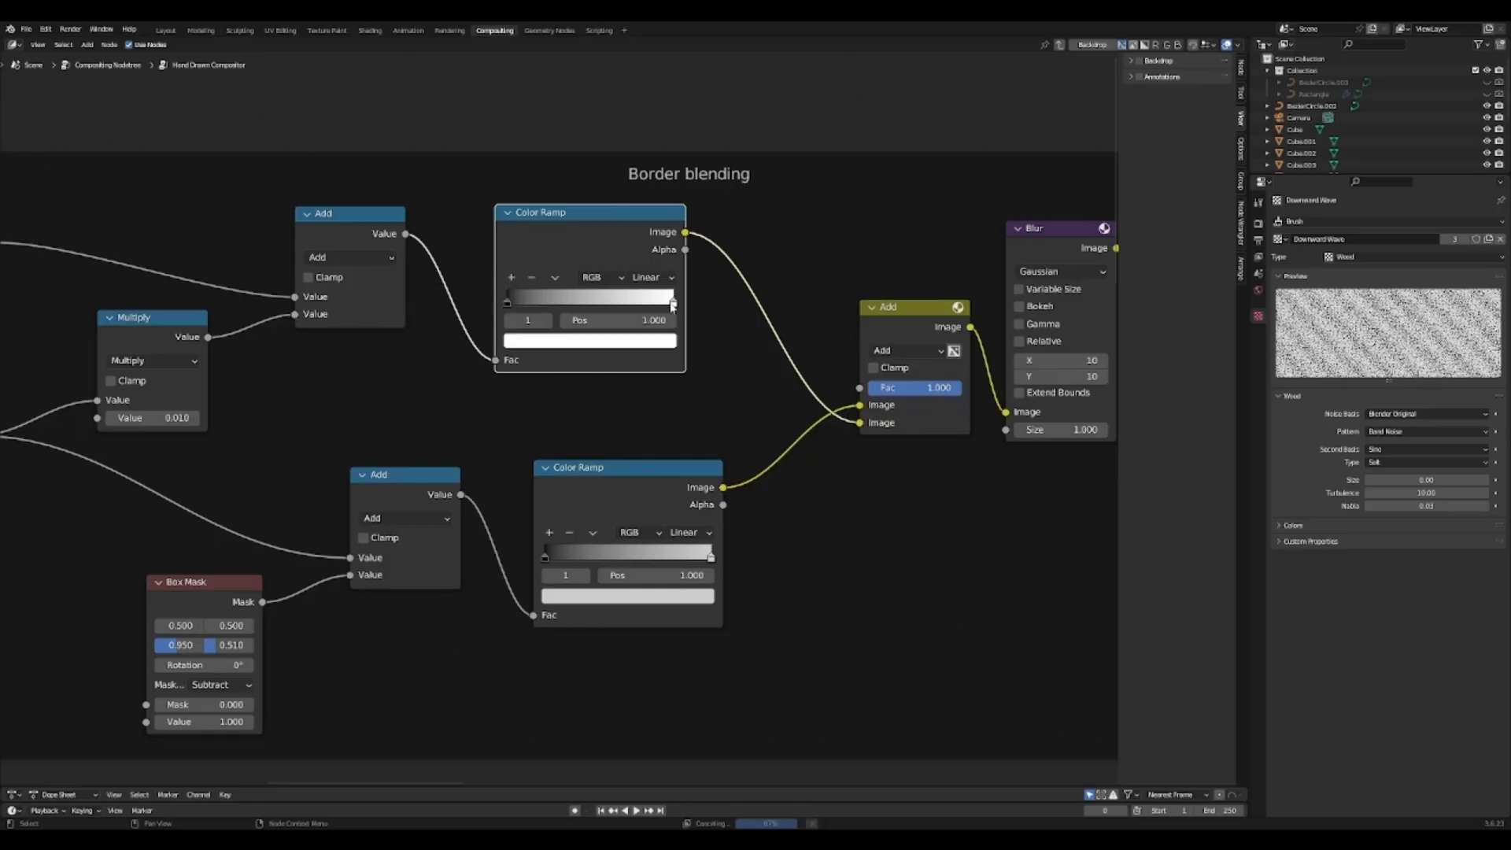
{"action": "middle_click_drag", "start_coordinate": [834, 299], "coordinate": [555, 335]}
{"action": "left_click", "coordinate": [553, 334]}
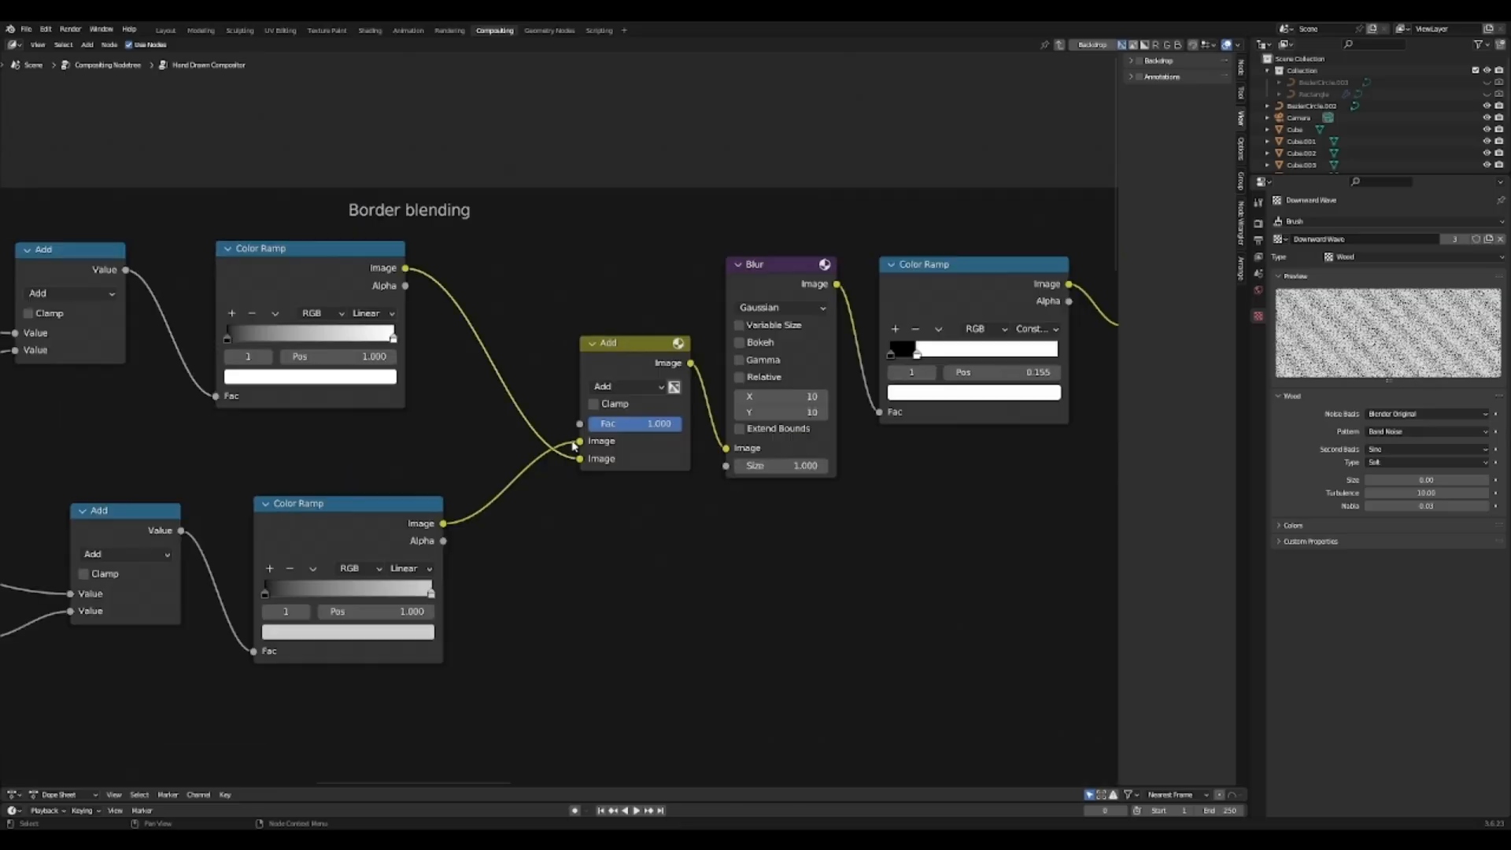
Step: Examine the noise Texture, lower Box Mask and lower Add nodes that feed the lower Color Ramp in the Border blending frame
{"action": "middle_click_drag", "start_coordinate": [574, 446], "coordinate": [753, 460]}
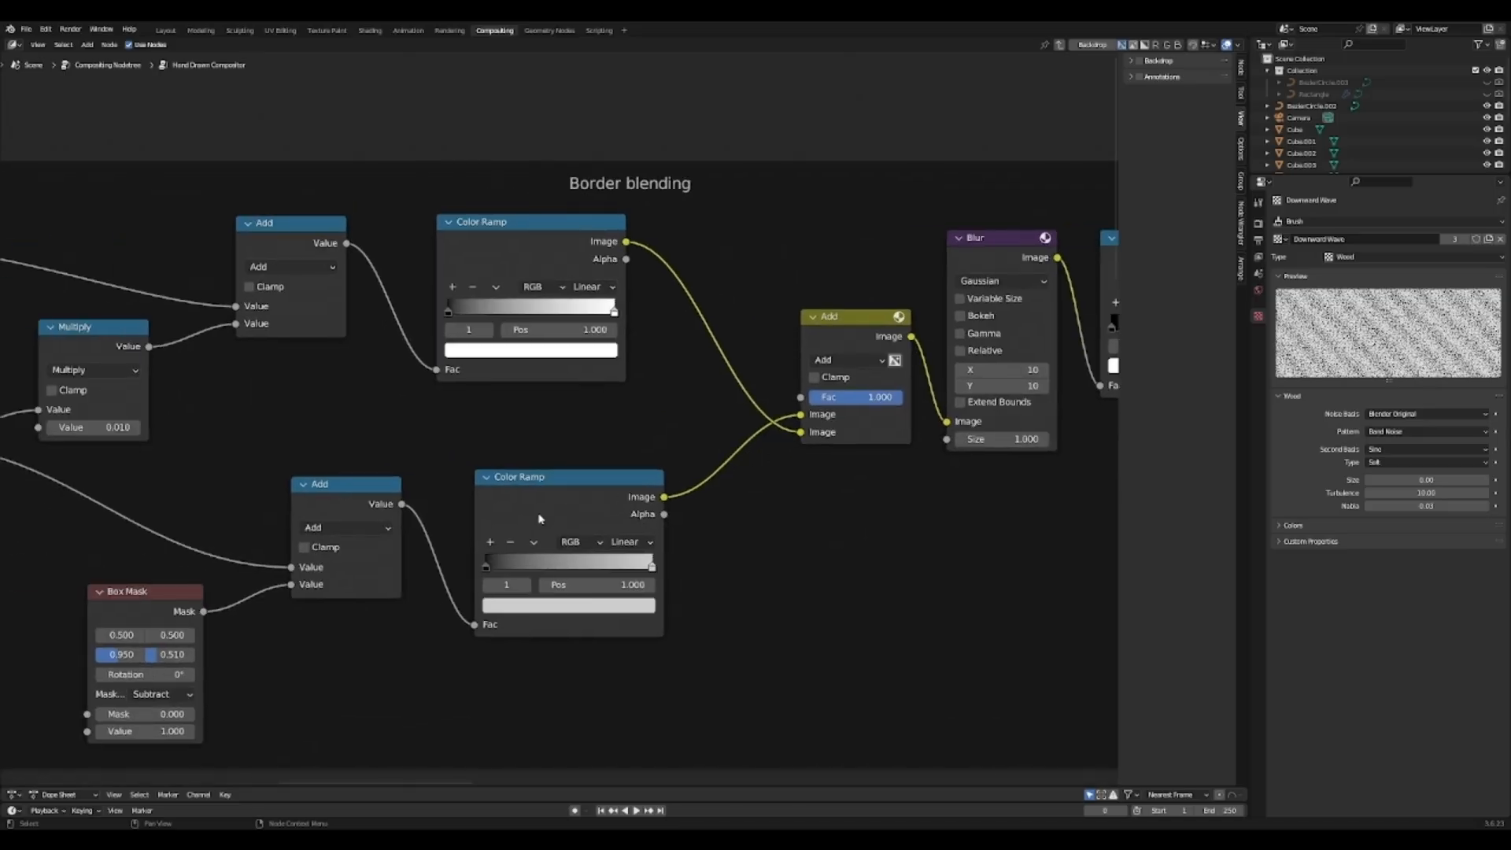
{"action": "middle_click_drag", "start_coordinate": [539, 515], "coordinate": [671, 427]}
{"action": "middle_click_drag", "start_coordinate": [272, 505], "coordinate": [543, 507]}
{"action": "scroll", "coordinate": [543, 508], "scroll_direction": "down", "scroll_amount": 1}
{"action": "middle_click_drag", "start_coordinate": [660, 517], "coordinate": [446, 566]}
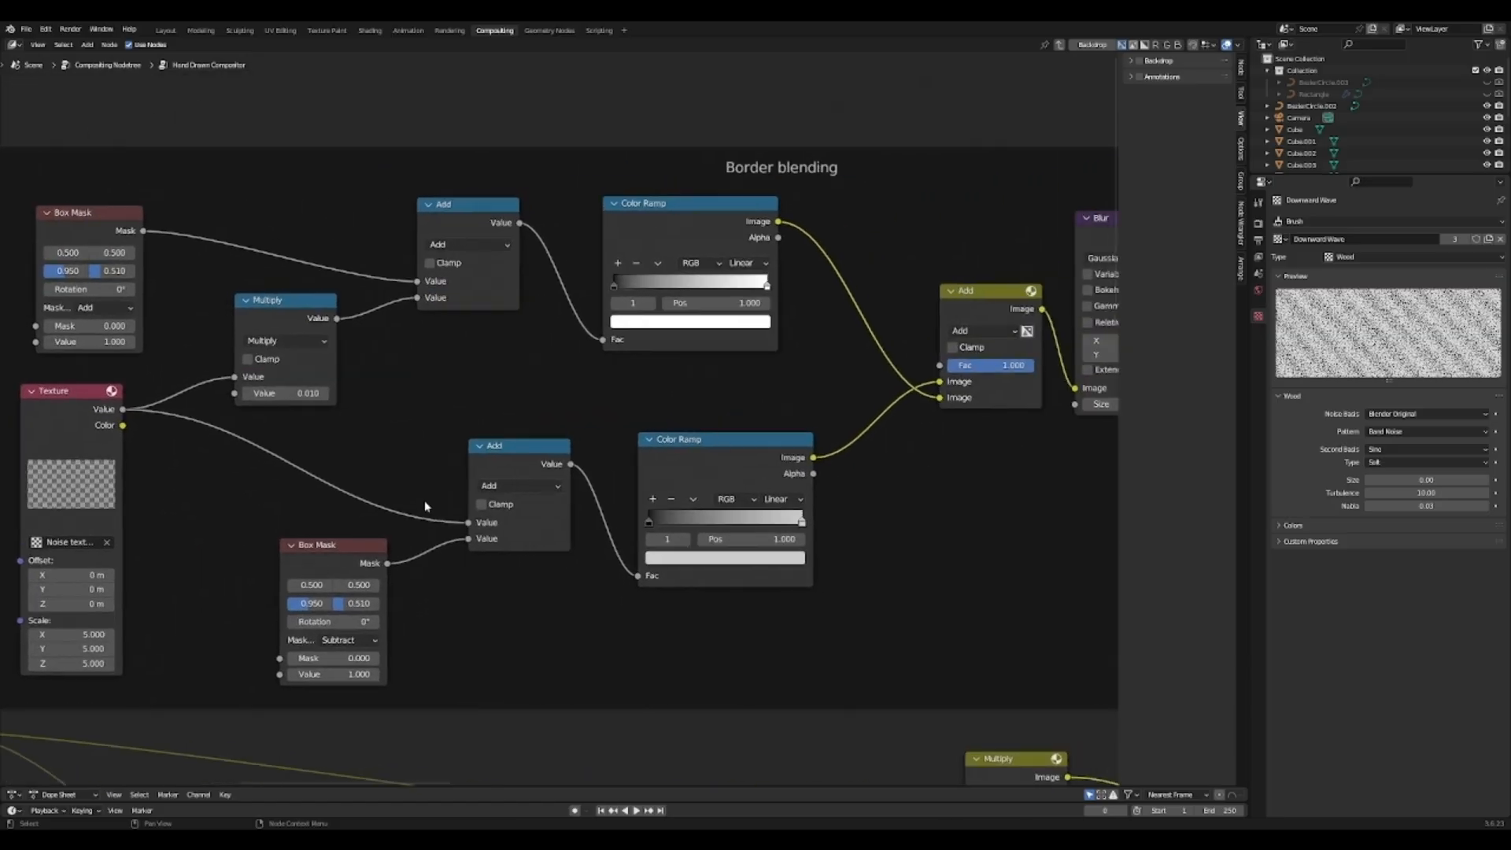
{"action": "scroll", "coordinate": [349, 563], "scroll_direction": "up", "scroll_amount": 1}
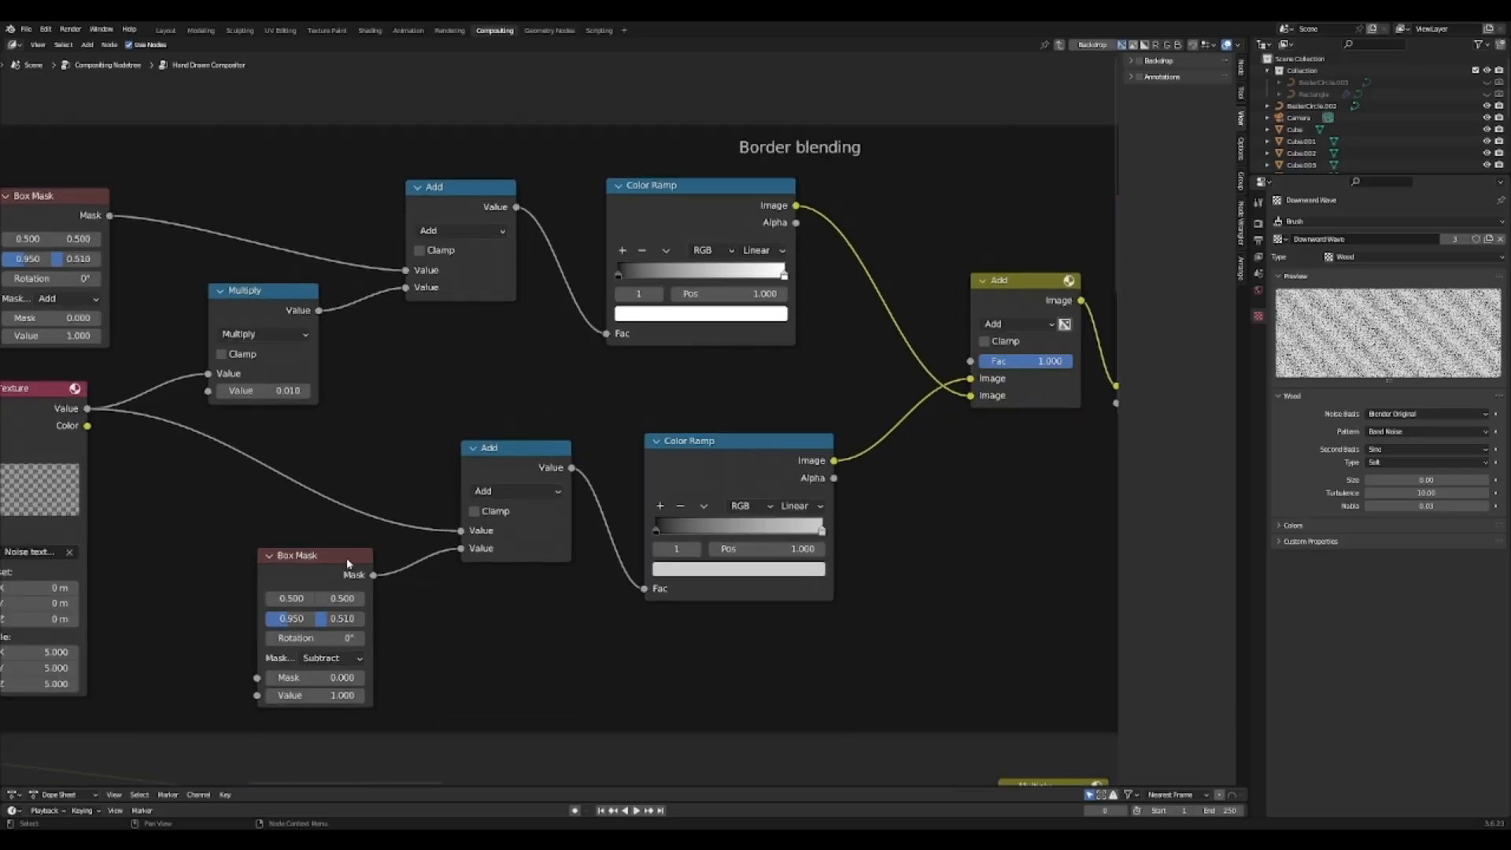
{"action": "middle_click_drag", "start_coordinate": [313, 591], "coordinate": [338, 536]}
{"action": "scroll", "coordinate": [337, 536], "scroll_direction": "up", "scroll_amount": 1}
{"action": "scroll", "coordinate": [328, 598], "scroll_direction": "down", "scroll_amount": 1}
{"action": "middle_click_drag", "start_coordinate": [325, 620], "coordinate": [487, 581]}
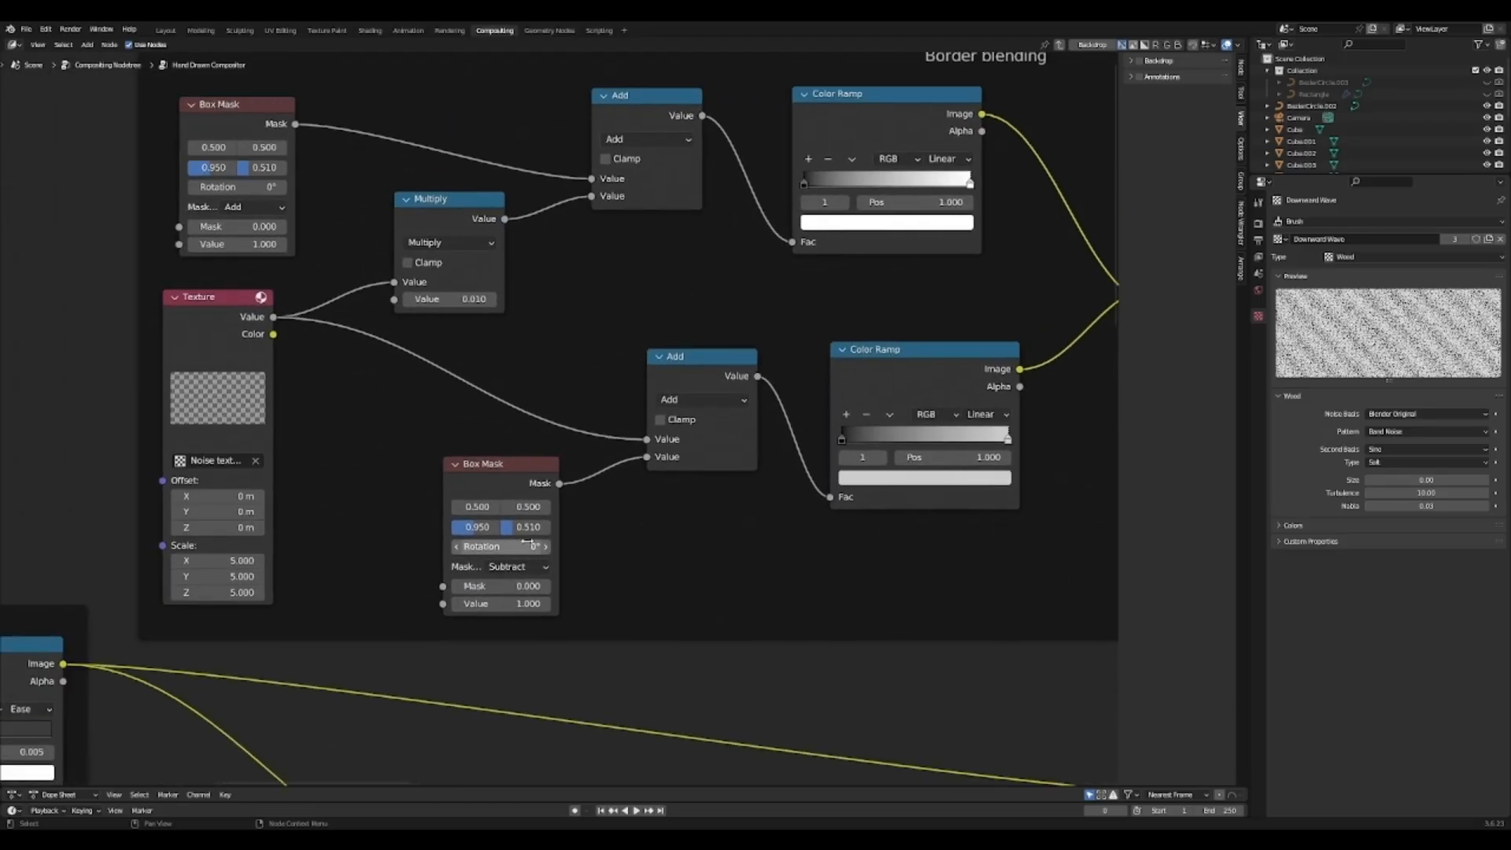
Step: Inspect the dark and light stops and the end color of the lower Color Ramp in the Border blending frame
{"action": "middle_click_drag", "start_coordinate": [738, 440], "coordinate": [338, 501]}
{"action": "scroll", "coordinate": [378, 500], "scroll_direction": "up", "scroll_amount": 1}
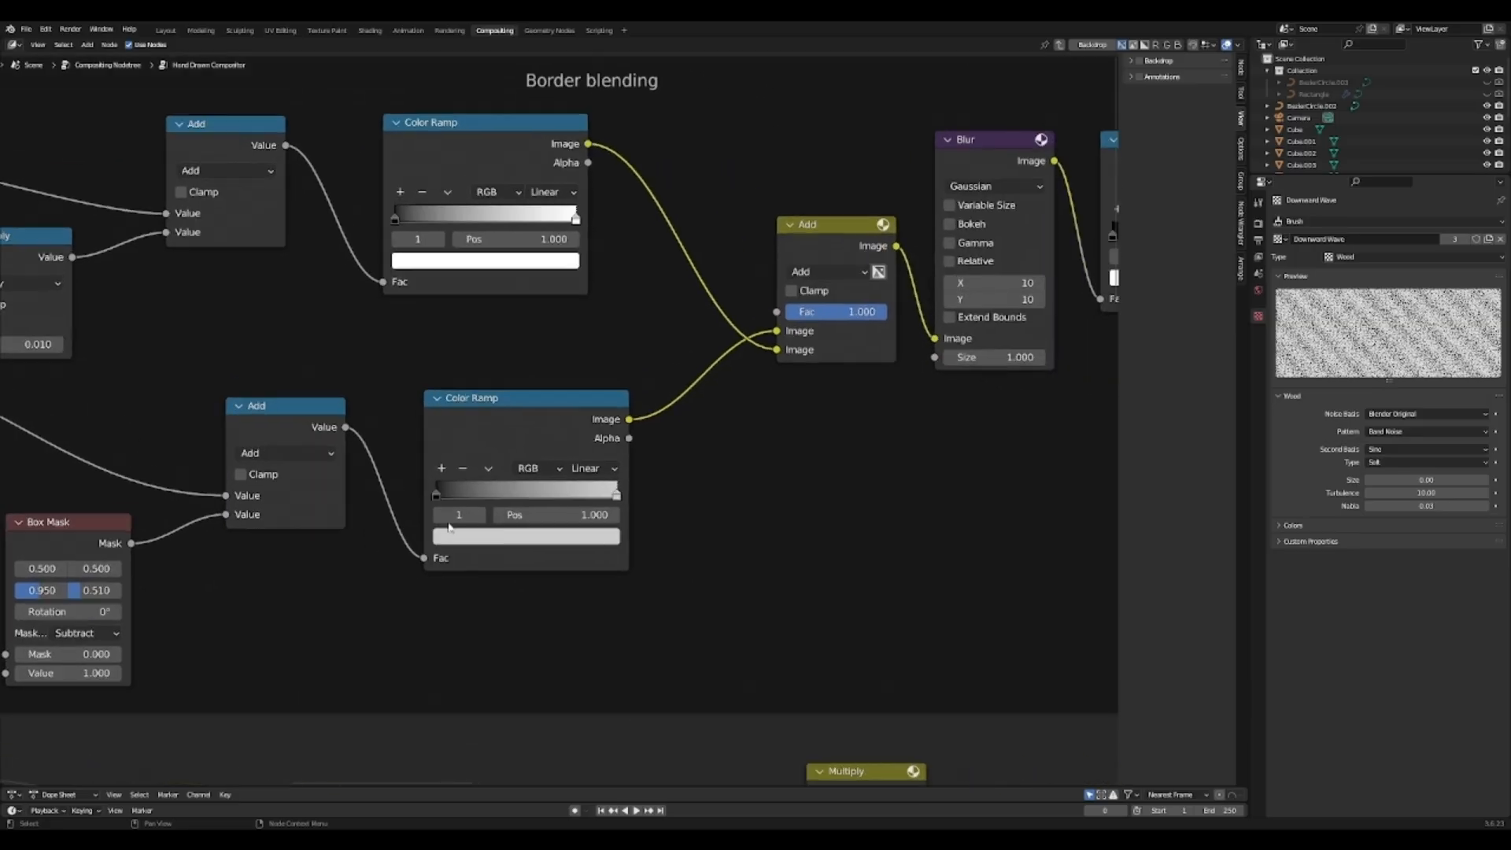
{"action": "left_click", "coordinate": [437, 494]}
{"action": "left_click", "coordinate": [617, 495]}
{"action": "left_click", "coordinate": [587, 543]}
{"action": "left_click", "coordinate": [586, 545]}
Step: Move the yellow Add node of the Border blending frame slightly left, away from the Blur node
{"action": "middle_click_drag", "start_coordinate": [678, 475], "coordinate": [577, 529]}
{"action": "scroll", "coordinate": [439, 558], "scroll_direction": "up", "scroll_amount": 2}
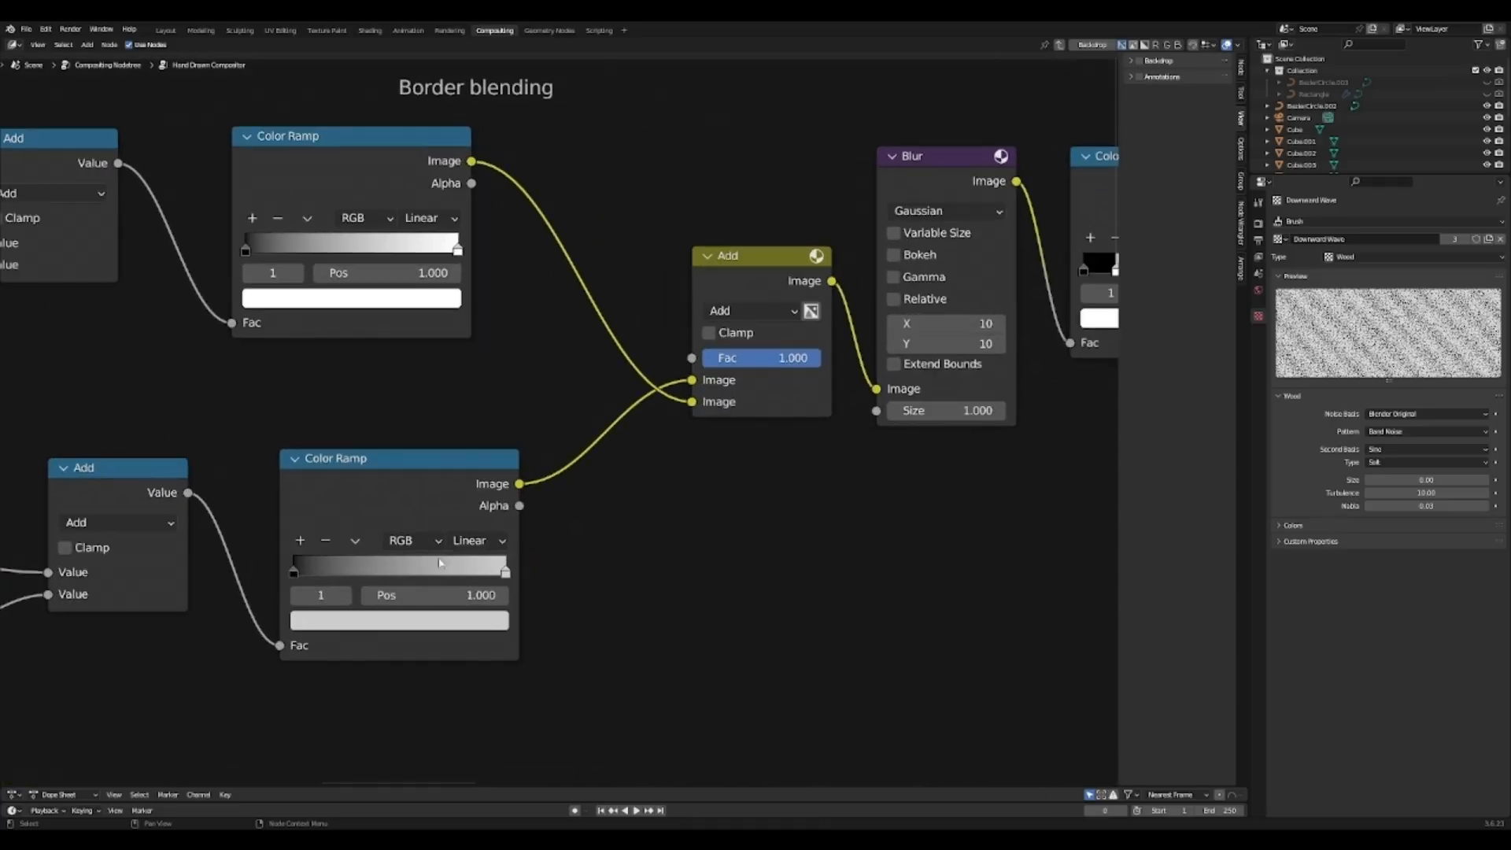
{"action": "middle_click_drag", "start_coordinate": [736, 465], "coordinate": [466, 573]}
{"action": "middle_click_drag", "start_coordinate": [539, 383], "coordinate": [351, 411]}
{"action": "scroll", "coordinate": [351, 412], "scroll_direction": "up", "scroll_amount": 1}
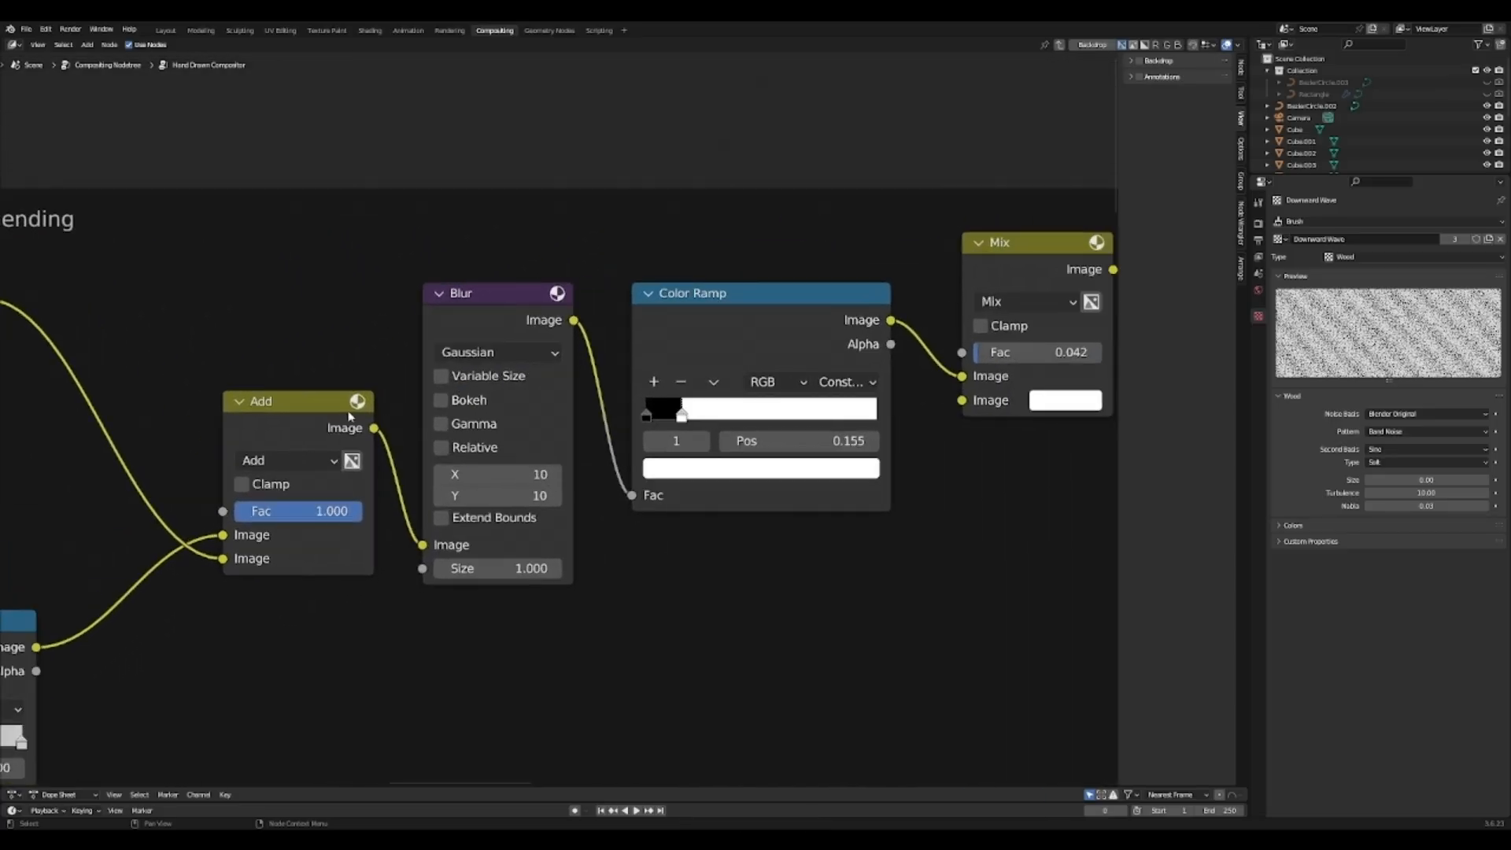
{"action": "left_click_drag", "start_coordinate": [349, 411], "coordinate": [324, 414]}
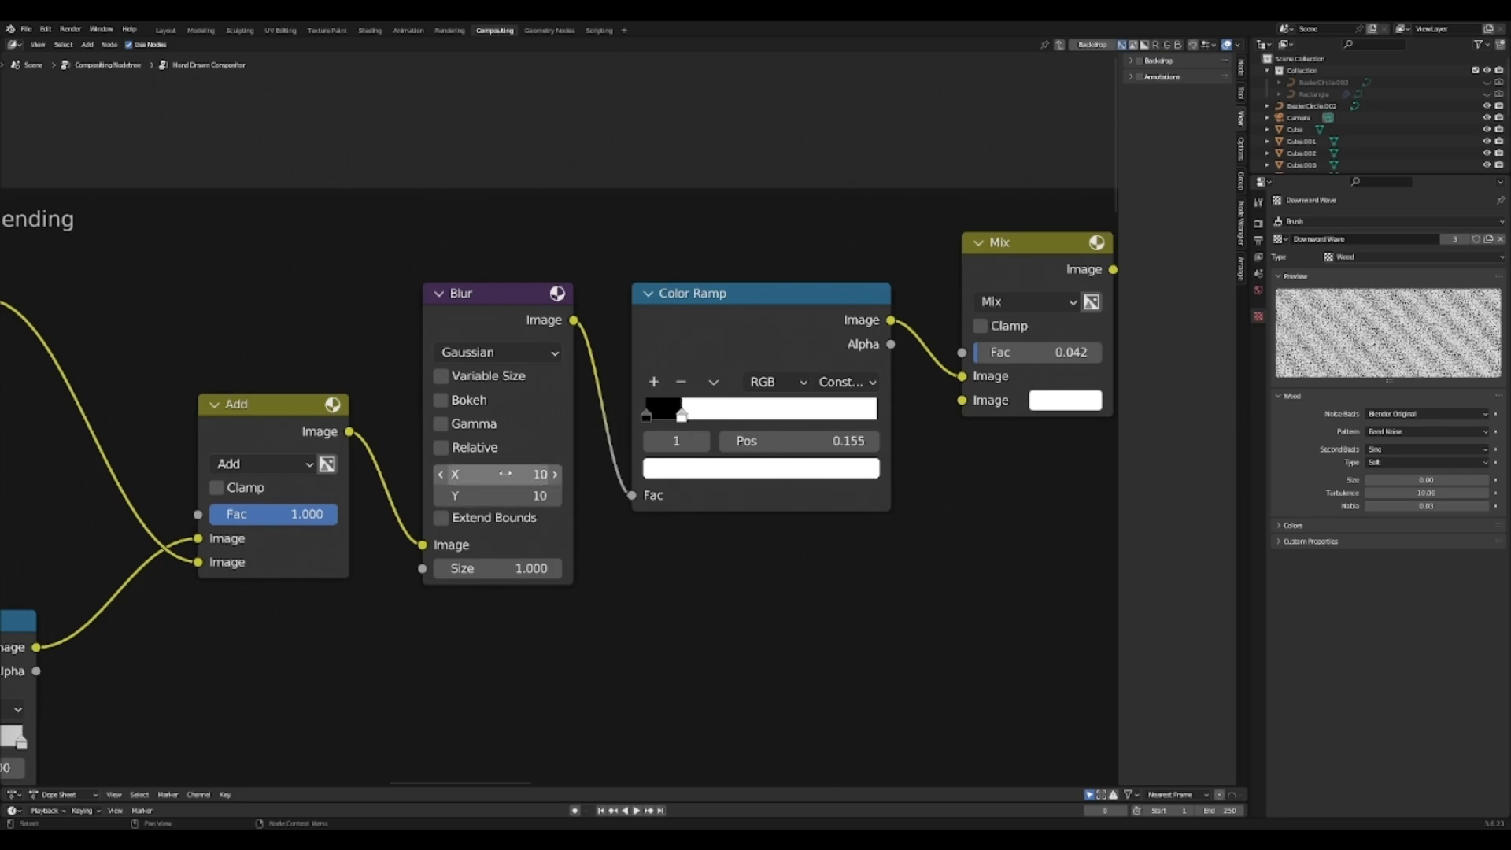
{"action": "middle_click_drag", "start_coordinate": [742, 528], "coordinate": [632, 579]}
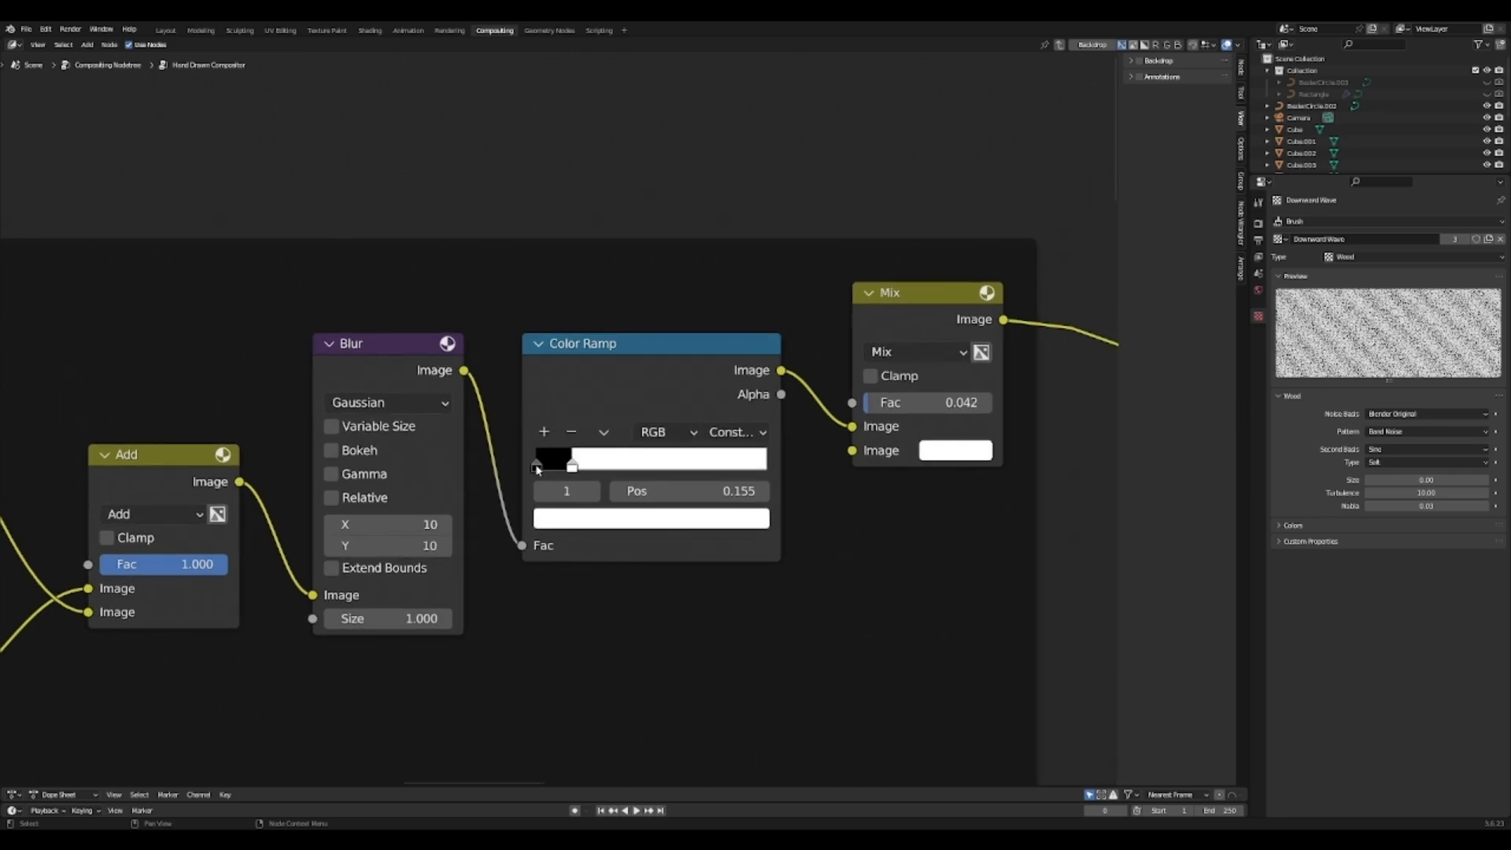
Step: Inspect the two stops of the constant Color Ramp and open the Mix node's second image color in the Border blending frame
{"action": "left_click", "coordinate": [537, 467]}
{"action": "left_click", "coordinate": [573, 465]}
{"action": "middle_click_drag", "start_coordinate": [833, 512], "coordinate": [499, 580]}
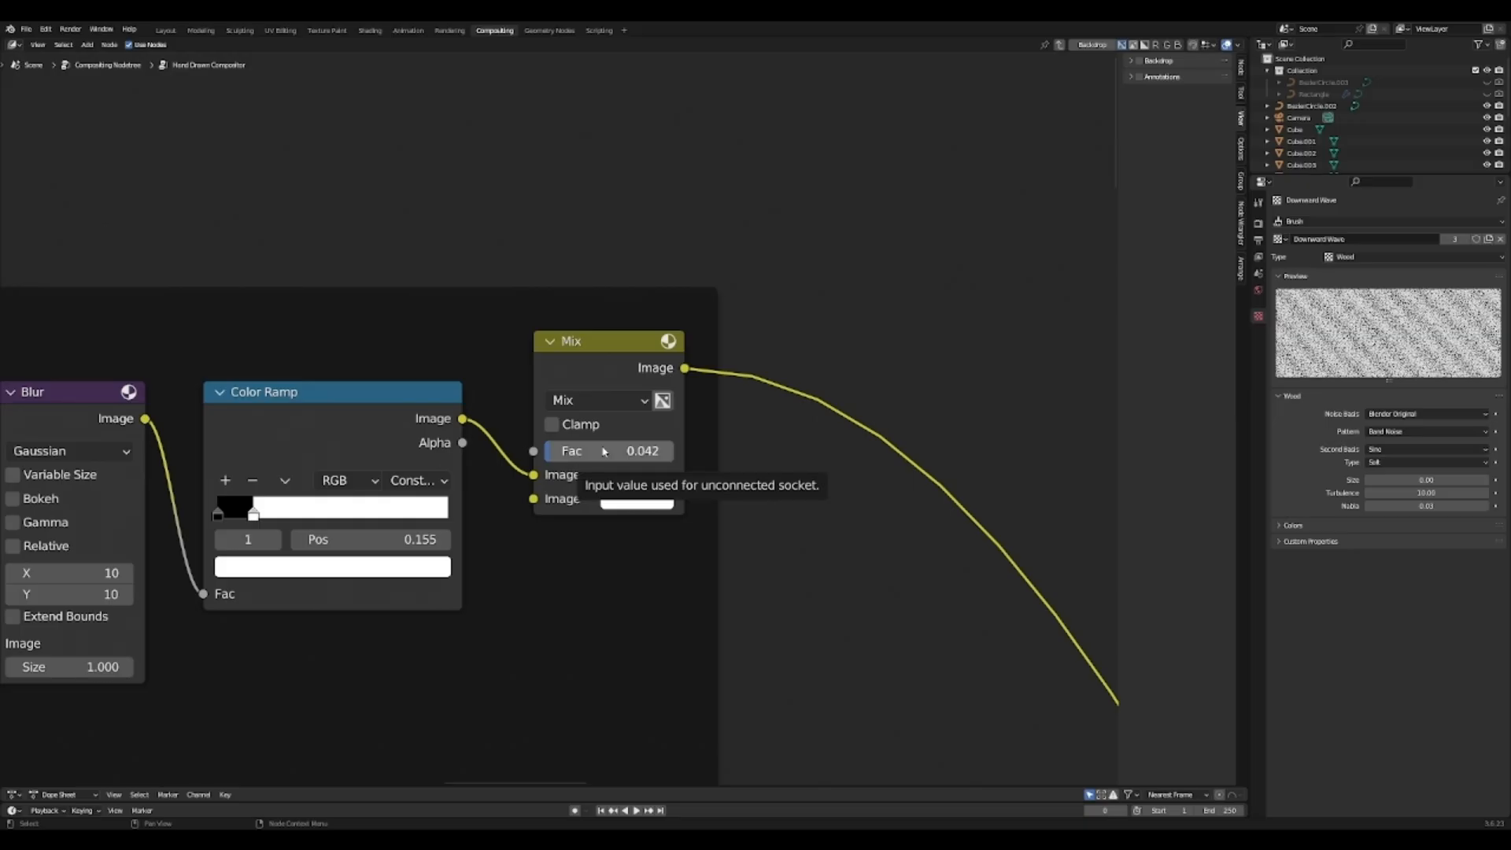
{"action": "left_click", "coordinate": [668, 494]}
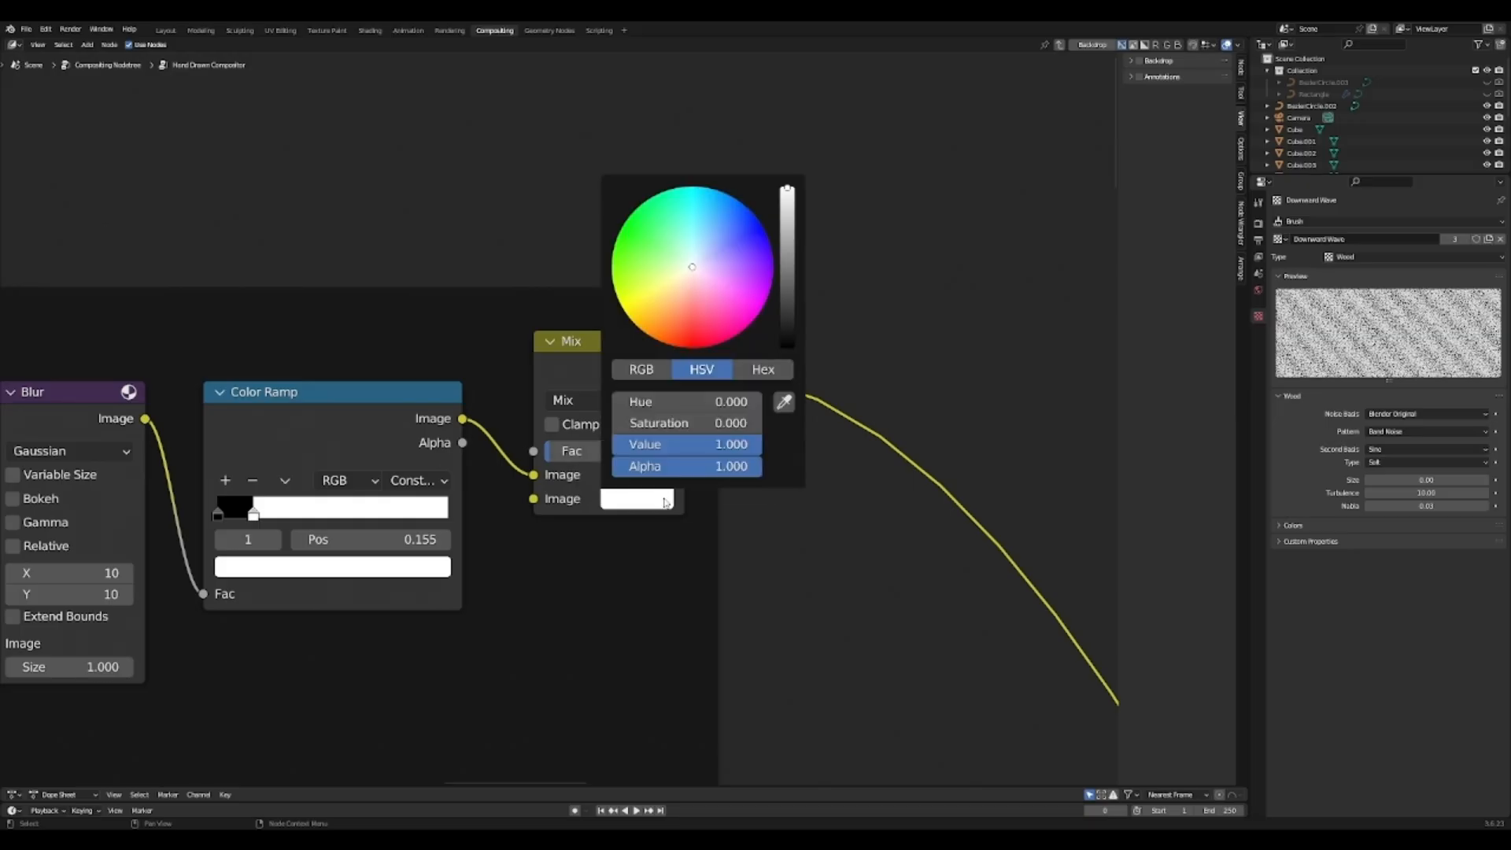
Step: Follow the Border blending frame's Mix output to the Color Burn node's Fac input in the Shadow value and yellowing frame
{"action": "scroll", "coordinate": [795, 606], "scroll_direction": "down", "scroll_amount": 5}
{"action": "middle_click_drag", "start_coordinate": [794, 606], "coordinate": [661, 314]}
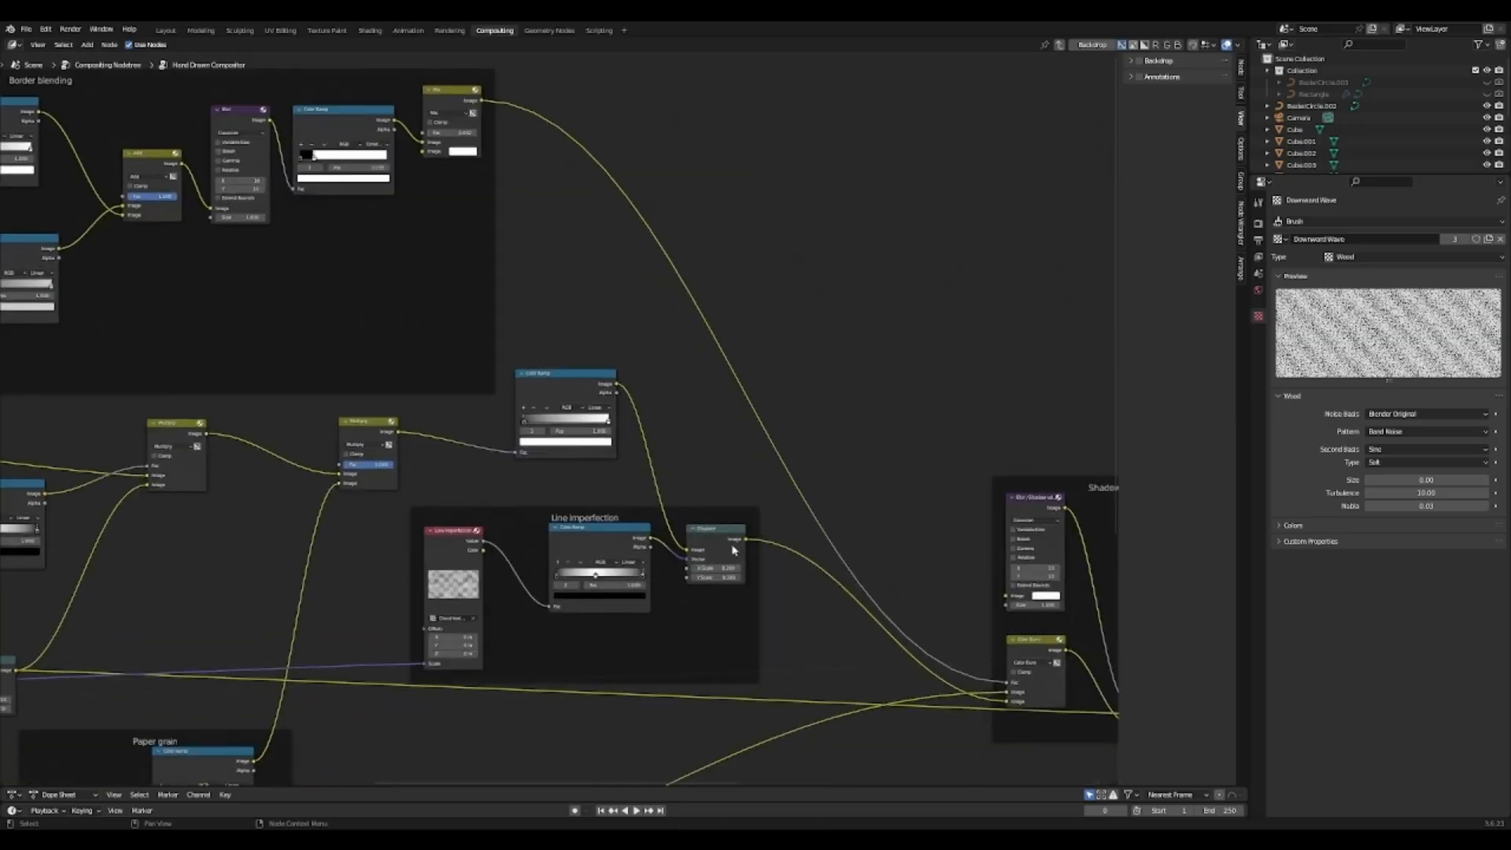
{"action": "middle_click_drag", "start_coordinate": [786, 635], "coordinate": [687, 425]}
{"action": "scroll", "coordinate": [689, 427], "scroll_direction": "down", "scroll_amount": 1}
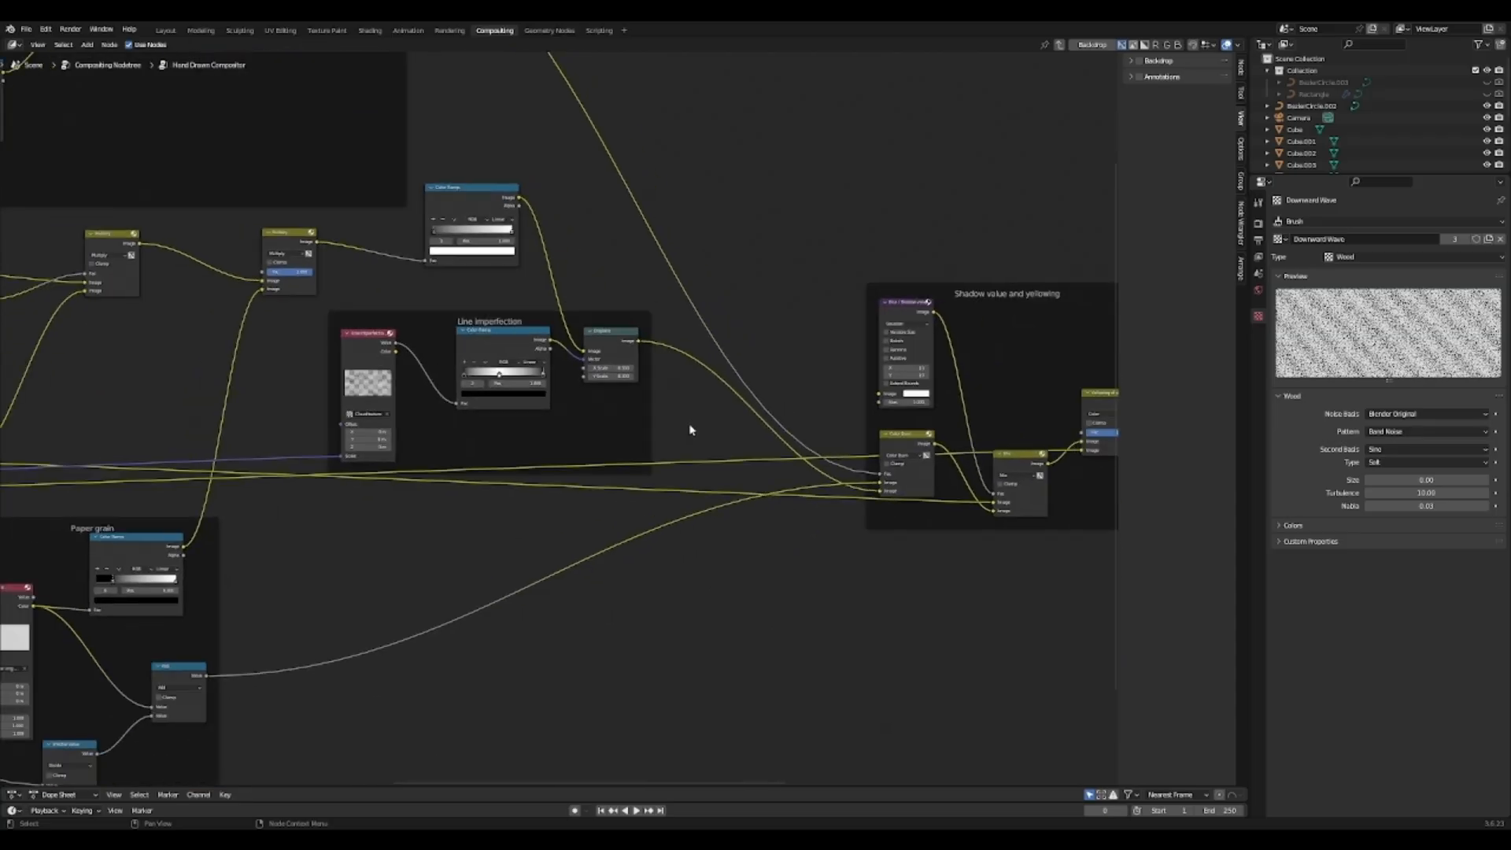
{"action": "scroll", "coordinate": [713, 448], "scroll_direction": "up", "scroll_amount": 6}
{"action": "middle_click_drag", "start_coordinate": [873, 429], "coordinate": [459, 441]}
{"action": "scroll", "coordinate": [541, 517], "scroll_direction": "up", "scroll_amount": 1}
{"action": "scroll", "coordinate": [538, 514], "scroll_direction": "down", "scroll_amount": 1}
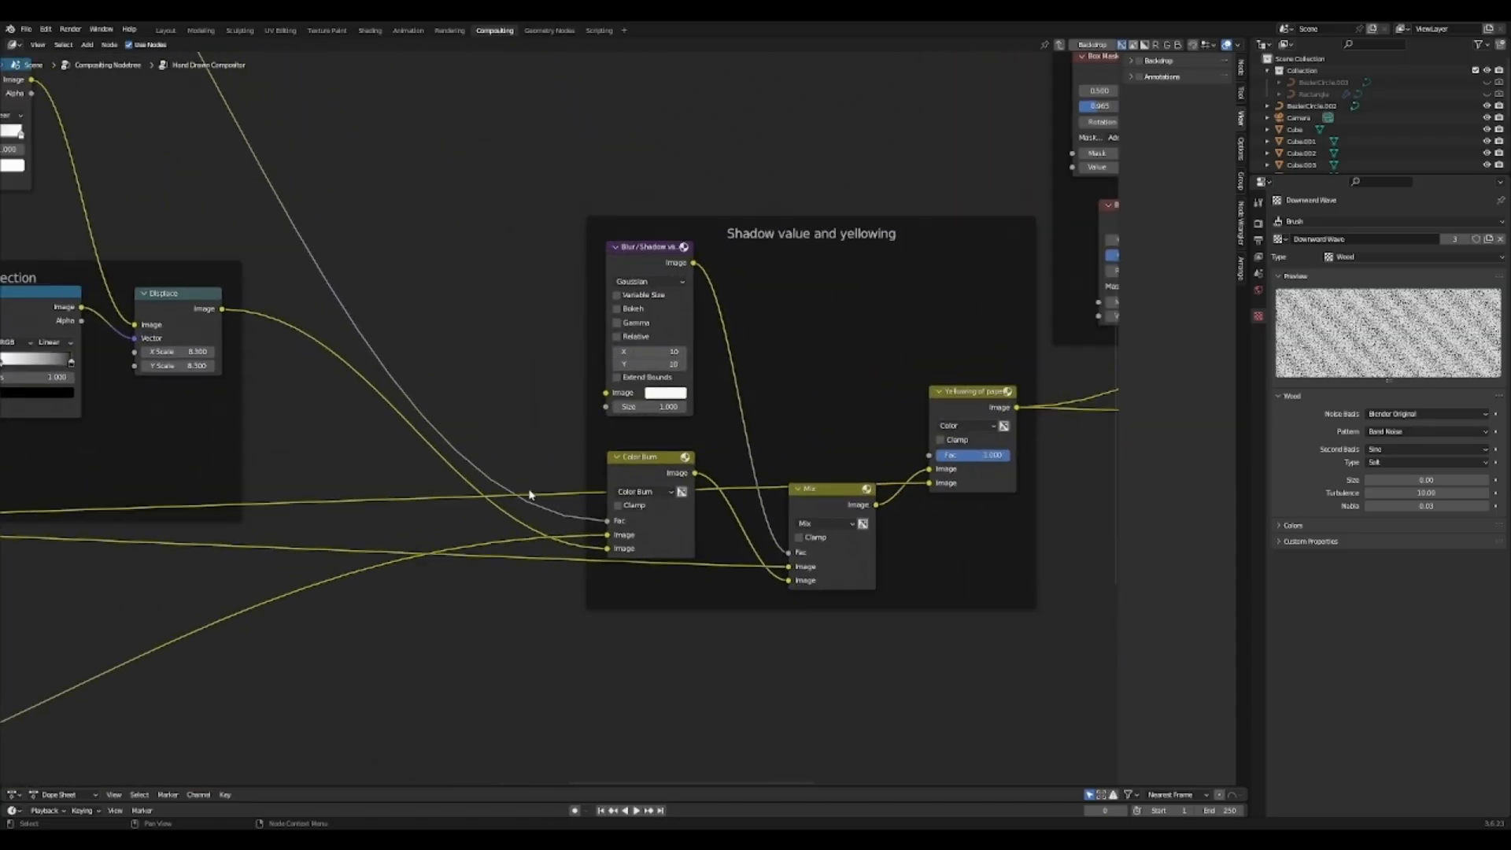
Step: Trace the Color Burn node's two Image inputs back to the Line imperfection frame's Displace node and the Paper grain frame
{"action": "scroll", "coordinate": [530, 494], "scroll_direction": "down", "scroll_amount": 4}
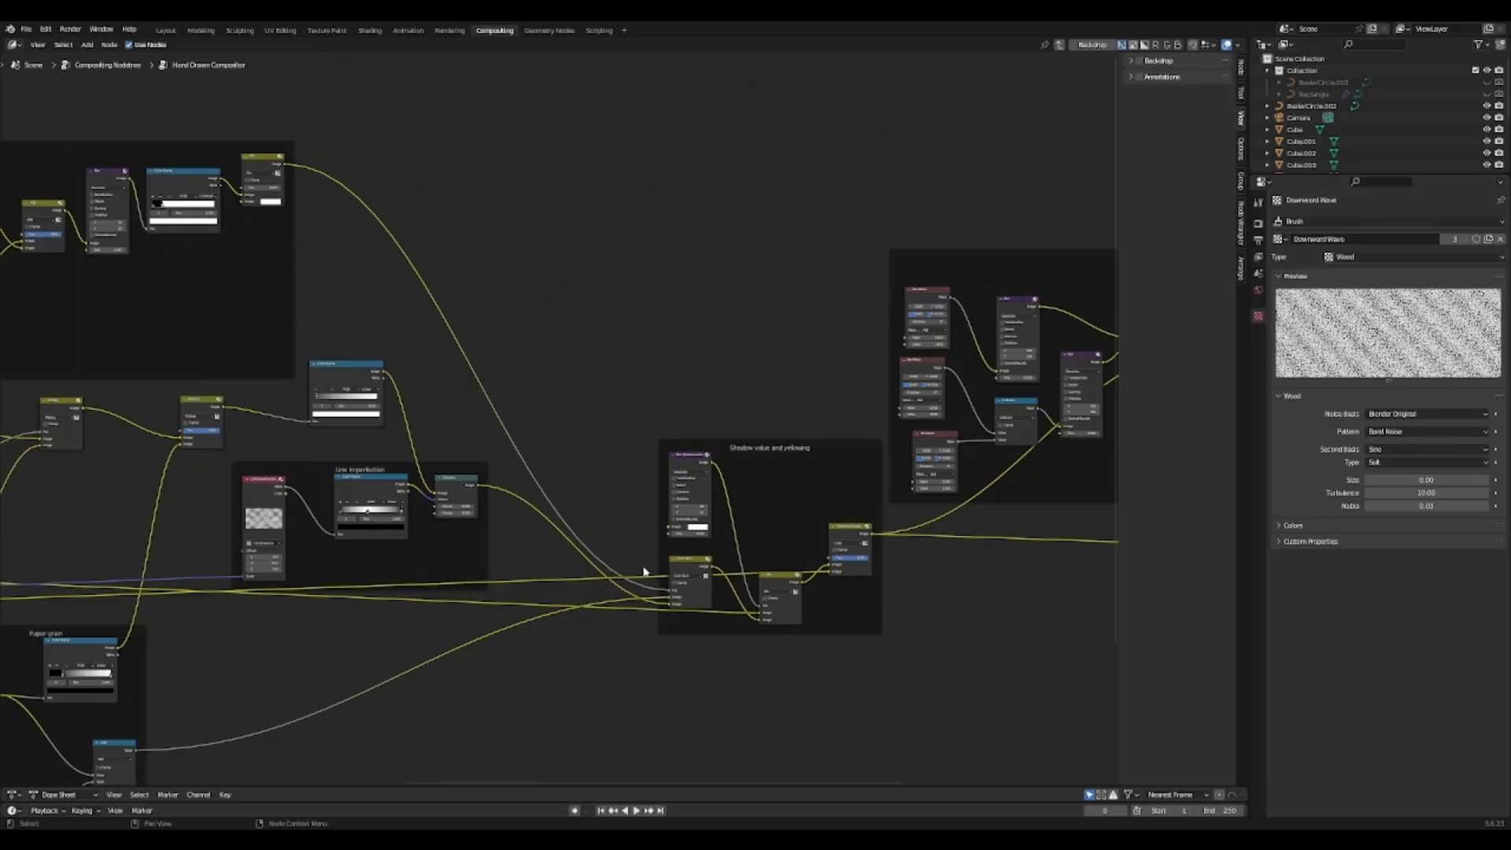
{"action": "scroll", "coordinate": [669, 599], "scroll_direction": "up", "scroll_amount": 3}
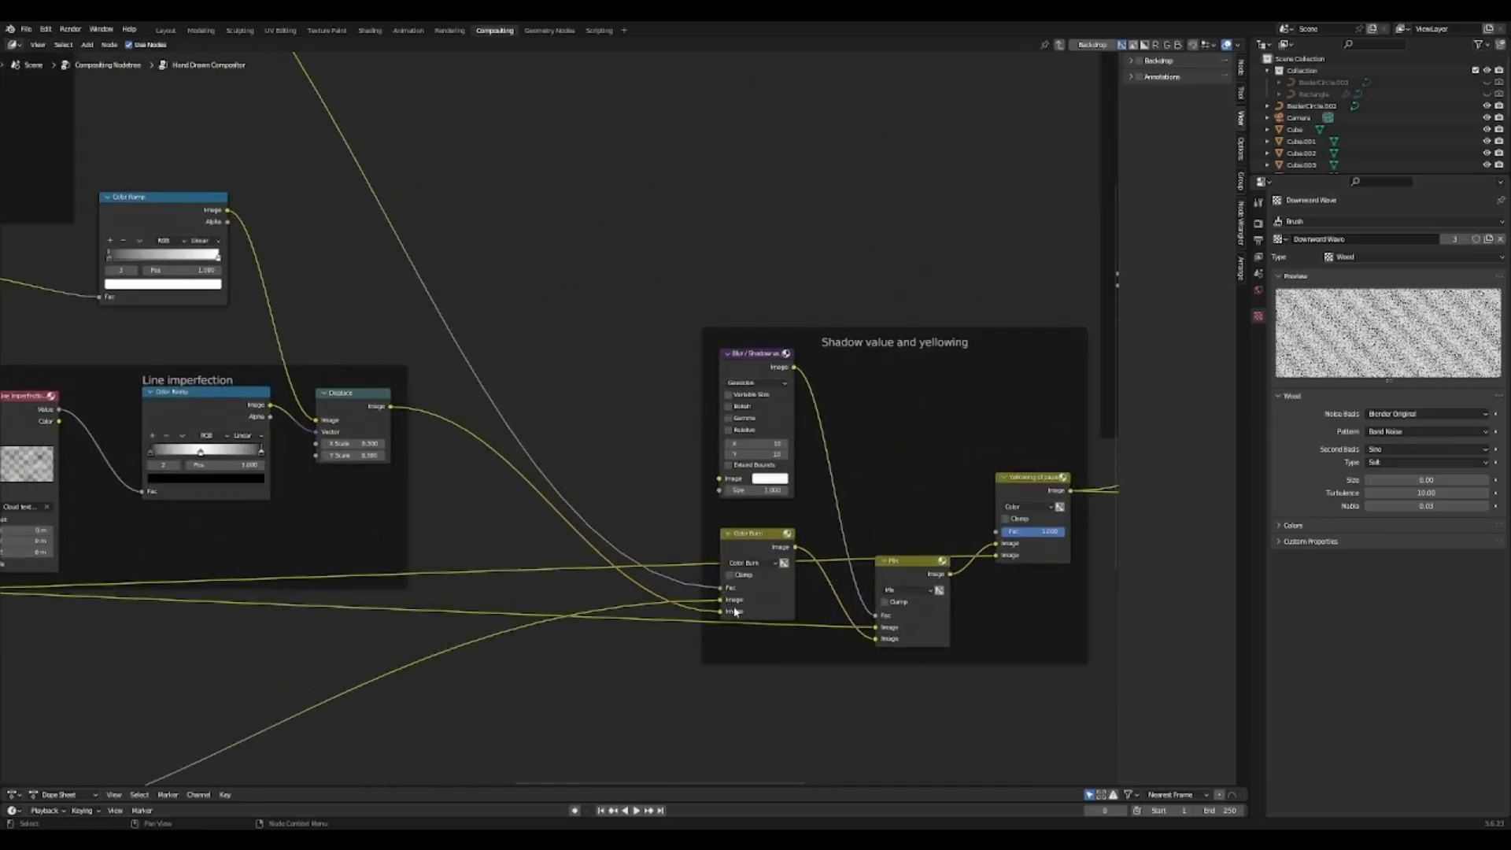
{"action": "middle_click_drag", "start_coordinate": [547, 552], "coordinate": [536, 488]}
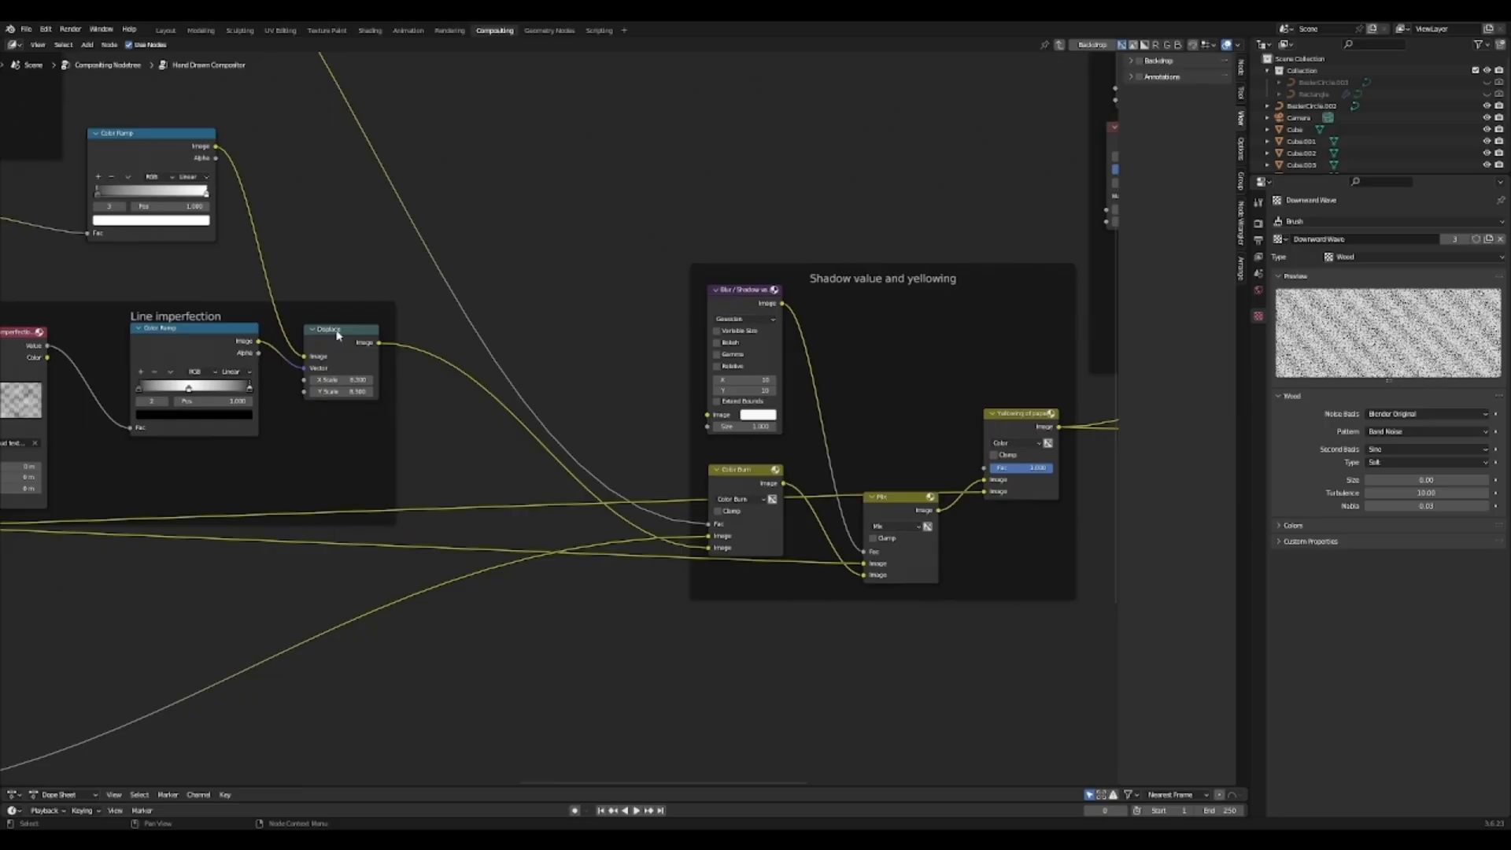
{"action": "scroll", "coordinate": [339, 653], "scroll_direction": "down", "scroll_amount": 2}
{"action": "middle_click_drag", "start_coordinate": [339, 653], "coordinate": [760, 439]}
{"action": "scroll", "coordinate": [382, 494], "scroll_direction": "down", "scroll_amount": 1}
{"action": "middle_click_drag", "start_coordinate": [328, 536], "coordinate": [314, 543]}
{"action": "middle_click_drag", "start_coordinate": [915, 344], "coordinate": [563, 442]}
{"action": "scroll", "coordinate": [564, 435], "scroll_direction": "up", "scroll_amount": 6}
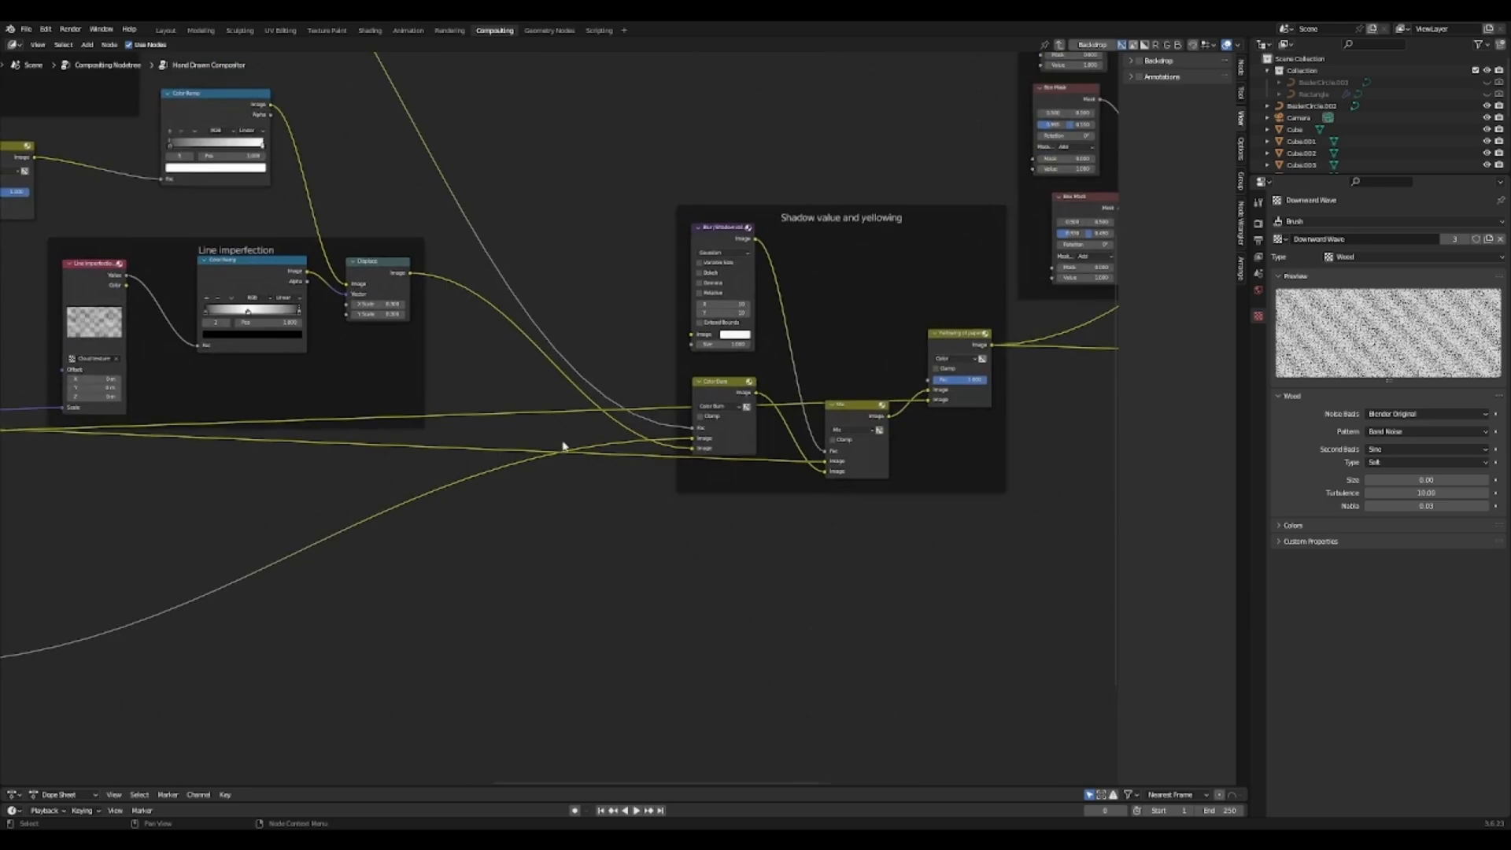
Step: Move the Color Burn node down and left in the Shadow value and yellowing frame, clear of the Mix node's links
{"action": "middle_click_drag", "start_coordinate": [760, 455], "coordinate": [445, 492]}
{"action": "scroll", "coordinate": [375, 483], "scroll_direction": "up", "scroll_amount": 2}
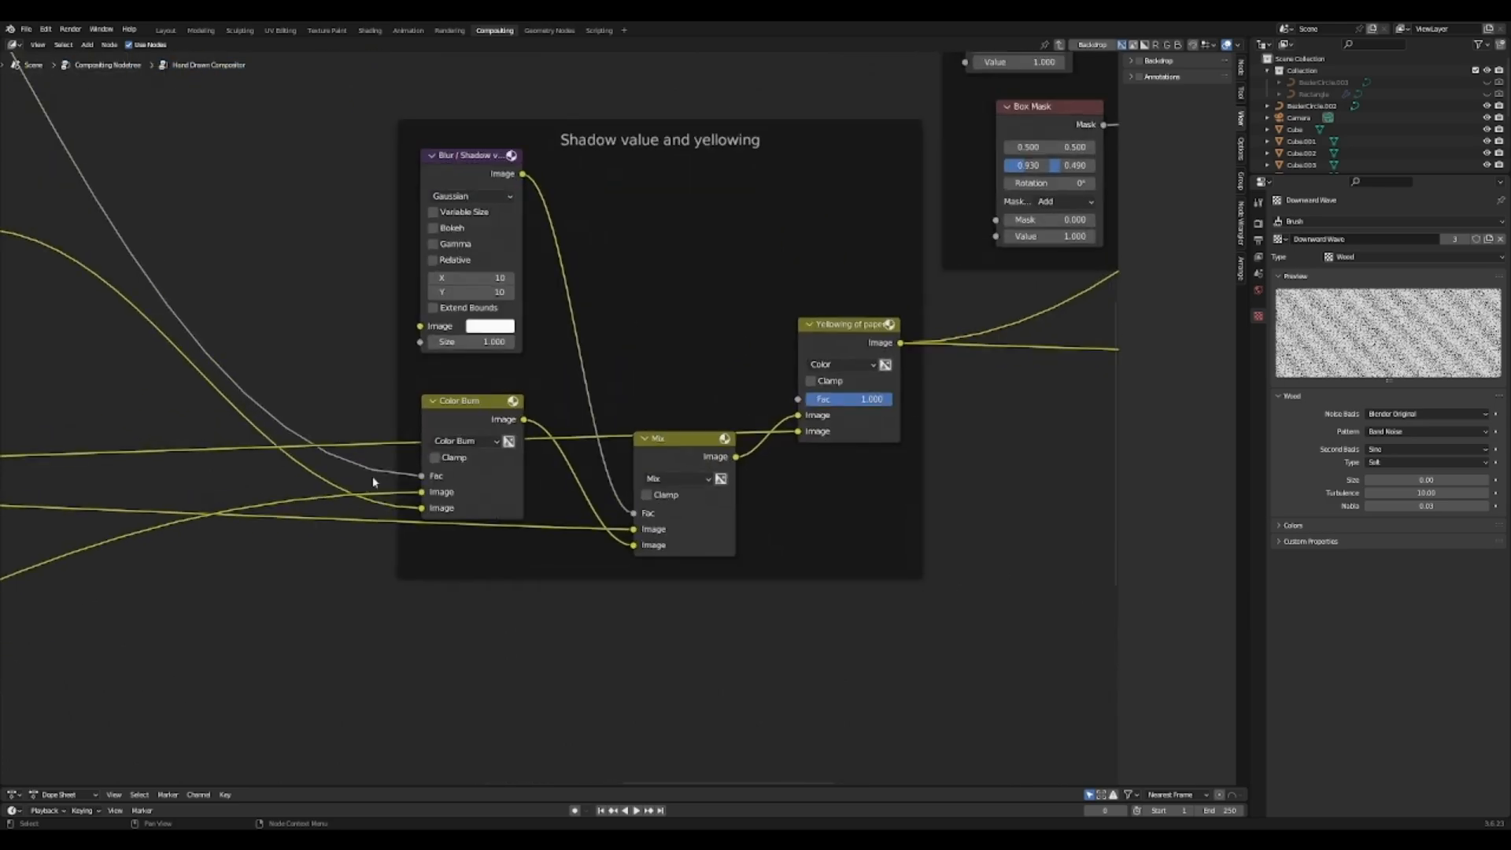
{"action": "left_click_drag", "start_coordinate": [462, 413], "coordinate": [385, 571]}
{"action": "left_click", "coordinate": [445, 487]}
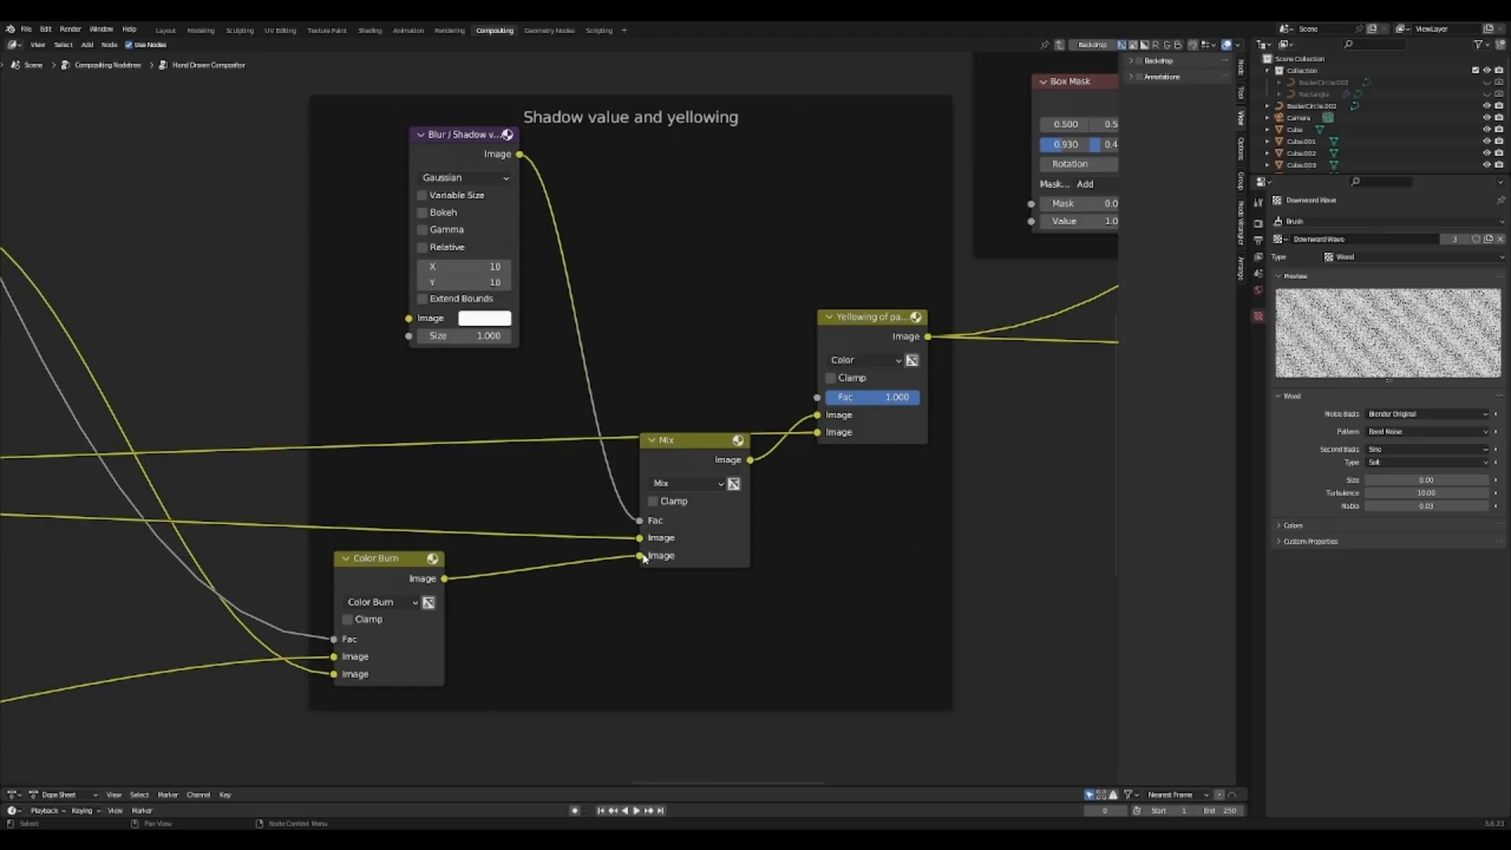
Step: Trace the Mix node's first Image input back through the Displace node to the Crosshatch/Shading frame
{"action": "middle_click_drag", "start_coordinate": [564, 575], "coordinate": [836, 563]}
{"action": "scroll", "coordinate": [836, 562], "scroll_direction": "down", "scroll_amount": 6}
{"action": "middle_click_drag", "start_coordinate": [147, 508], "coordinate": [183, 460]}
{"action": "left_click_drag", "start_coordinate": [879, 417], "coordinate": [884, 412]}
{"action": "middle_click_drag", "start_coordinate": [298, 446], "coordinate": [505, 474]}
{"action": "mouse_move", "coordinate": [275, 477]}
{"action": "middle_mouse_down"}
{"action": "mouse_move", "coordinate": [622, 498]}
{"action": "mouse_move", "coordinate": [443, 493]}
{"action": "middle_mouse_up"}
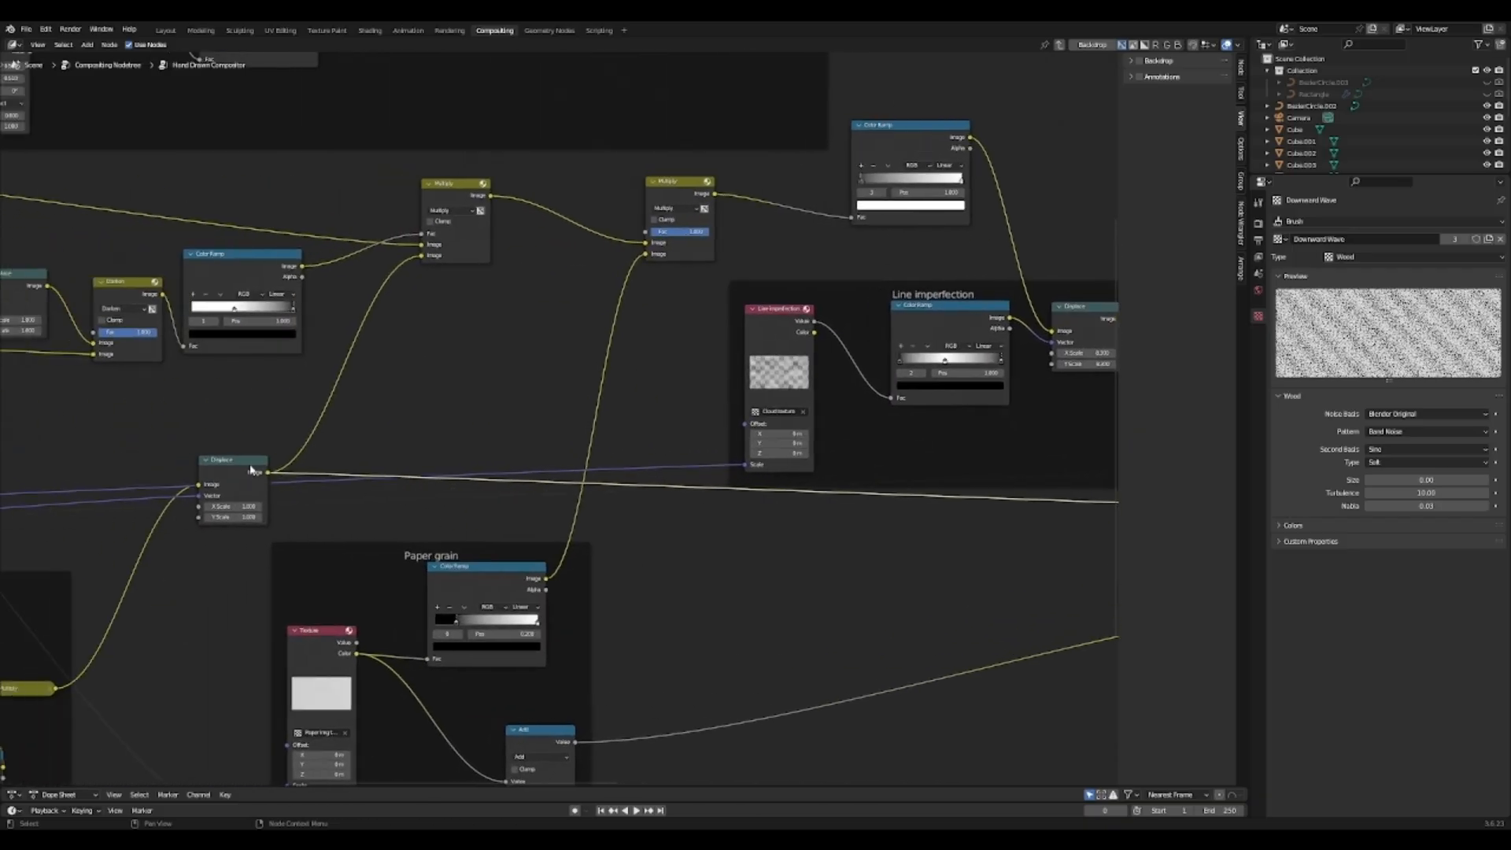
{"action": "mouse_move", "coordinate": [229, 479]}
{"action": "middle_mouse_down"}
{"action": "mouse_move", "coordinate": [658, 375]}
{"action": "mouse_move", "coordinate": [770, 329]}
{"action": "middle_mouse_up"}
{"action": "scroll", "coordinate": [766, 331], "scroll_direction": "down", "scroll_amount": 2}
{"action": "middle_click_drag", "start_coordinate": [315, 476], "coordinate": [347, 395]}
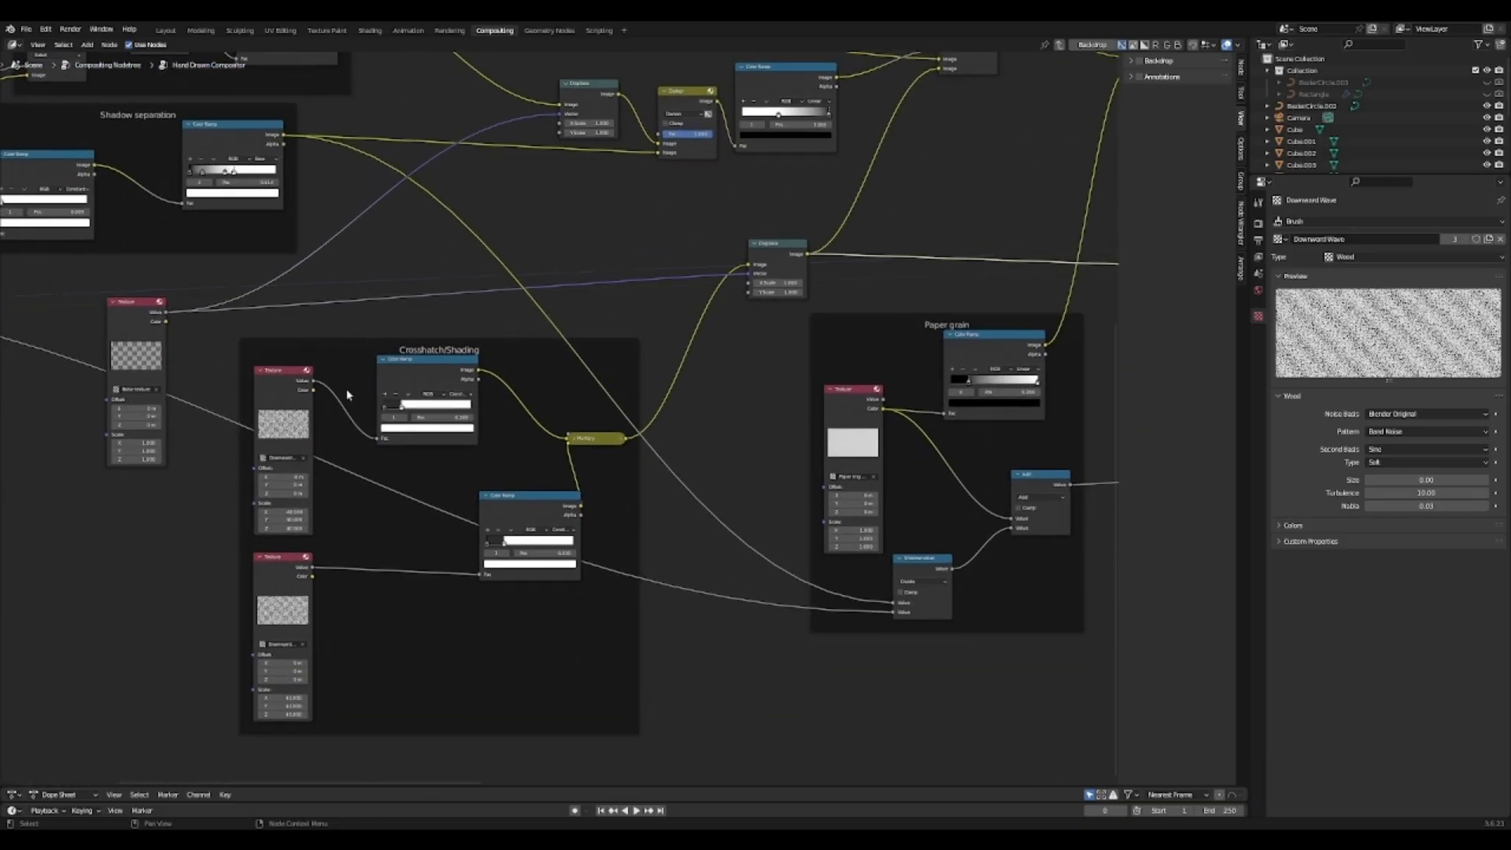
Step: Move the Blur / Shadow value node slightly left and down, and view the Mix and Yellowing of paper nodes
{"action": "middle_click_drag", "start_coordinate": [704, 241], "coordinate": [428, 323]}
{"action": "middle_click_drag", "start_coordinate": [998, 403], "coordinate": [335, 402]}
{"action": "middle_click_drag", "start_coordinate": [772, 384], "coordinate": [490, 438]}
{"action": "scroll", "coordinate": [793, 400], "scroll_direction": "up", "scroll_amount": 7}
{"action": "middle_click_drag", "start_coordinate": [543, 297], "coordinate": [442, 414]}
{"action": "left_click", "coordinate": [488, 210]}
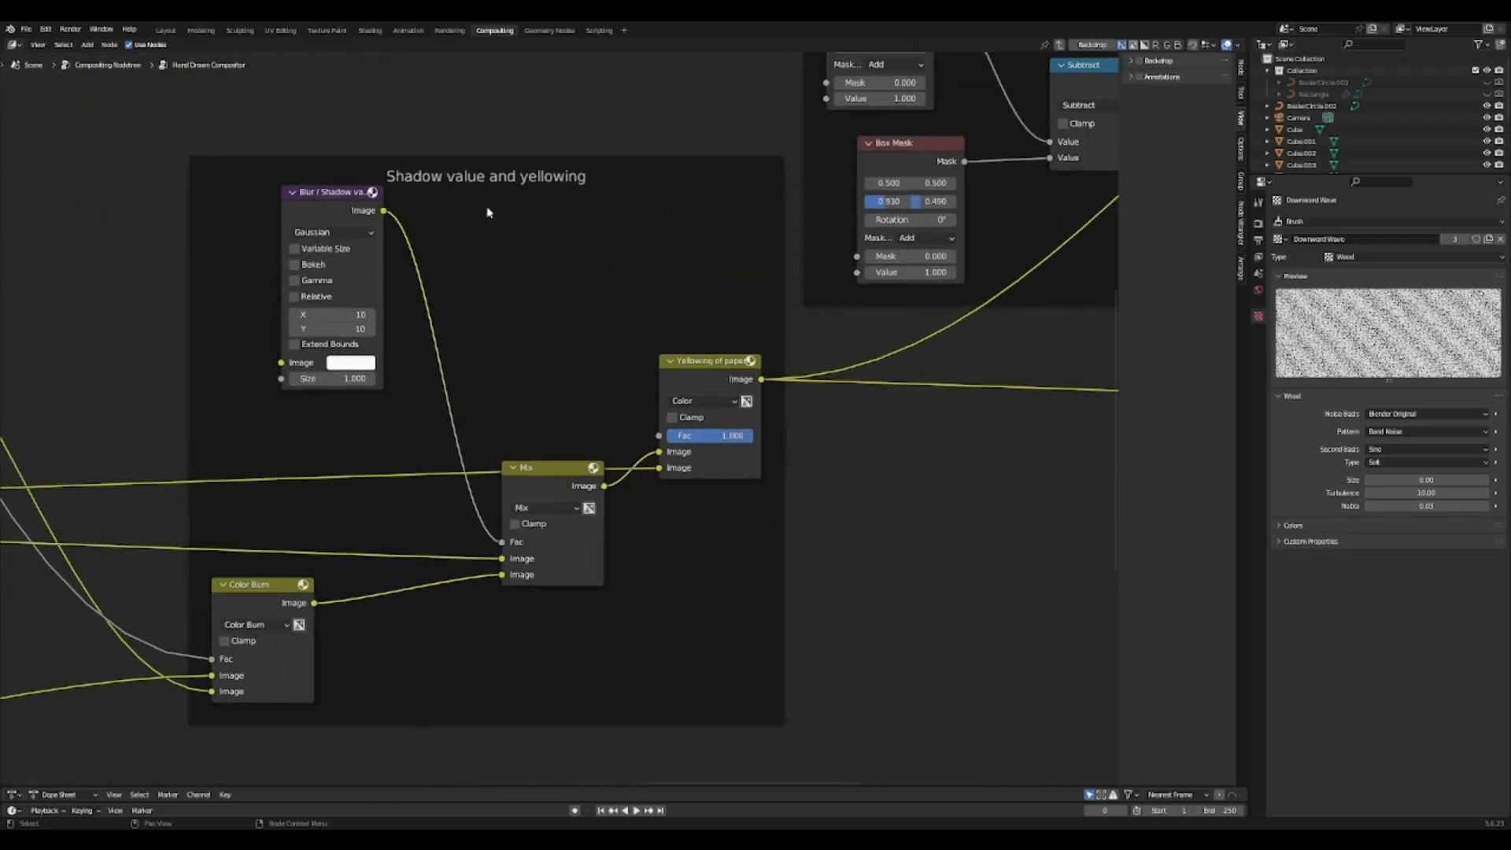
{"action": "left_click_drag", "start_coordinate": [348, 205], "coordinate": [321, 229]}
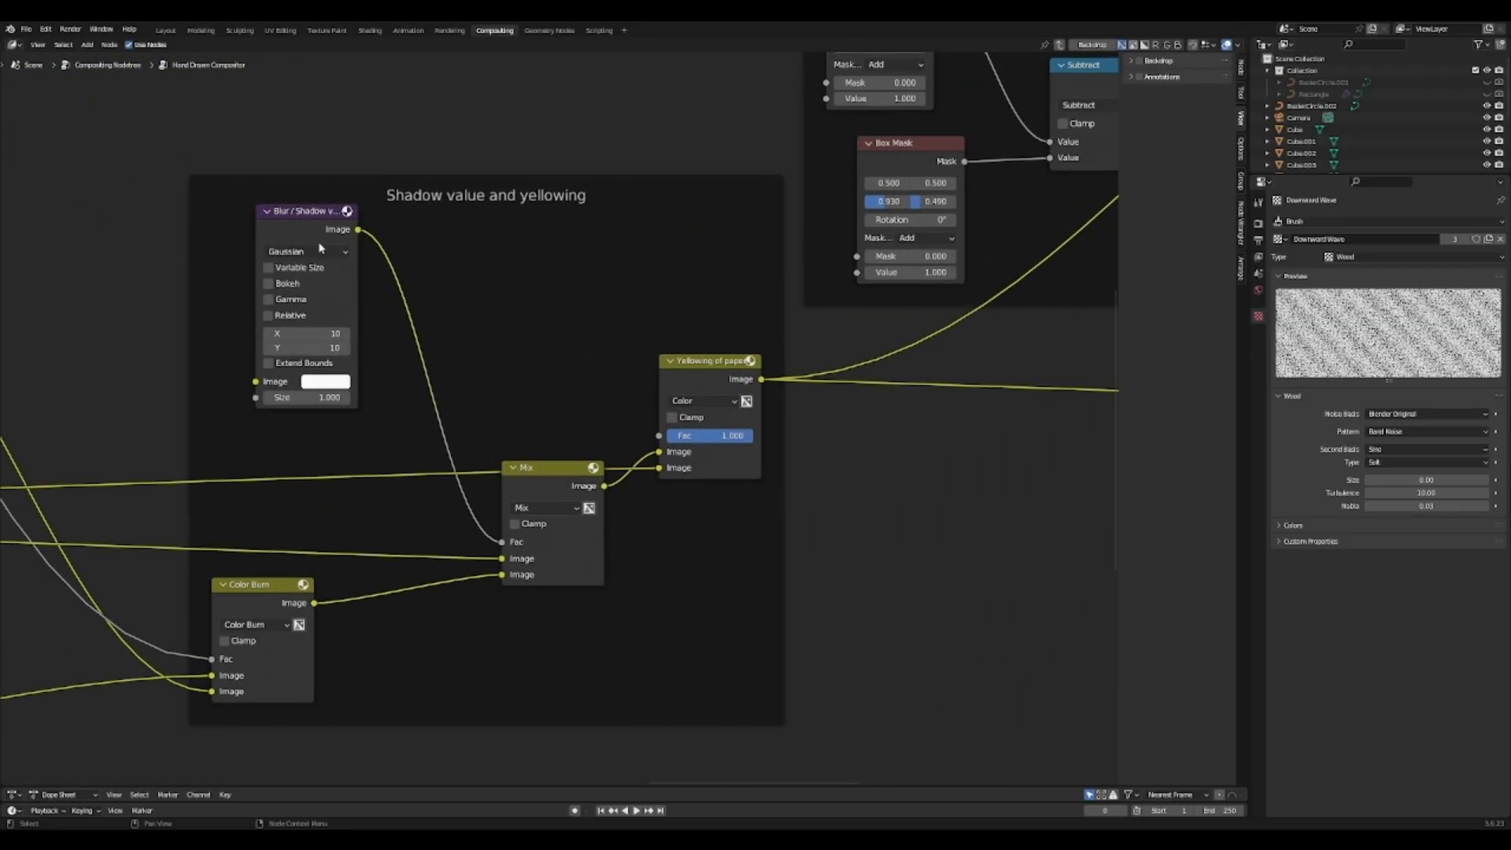
{"action": "middle_click_drag", "start_coordinate": [678, 397], "coordinate": [497, 400]}
{"action": "scroll", "coordinate": [504, 393], "scroll_direction": "up", "scroll_amount": 2}
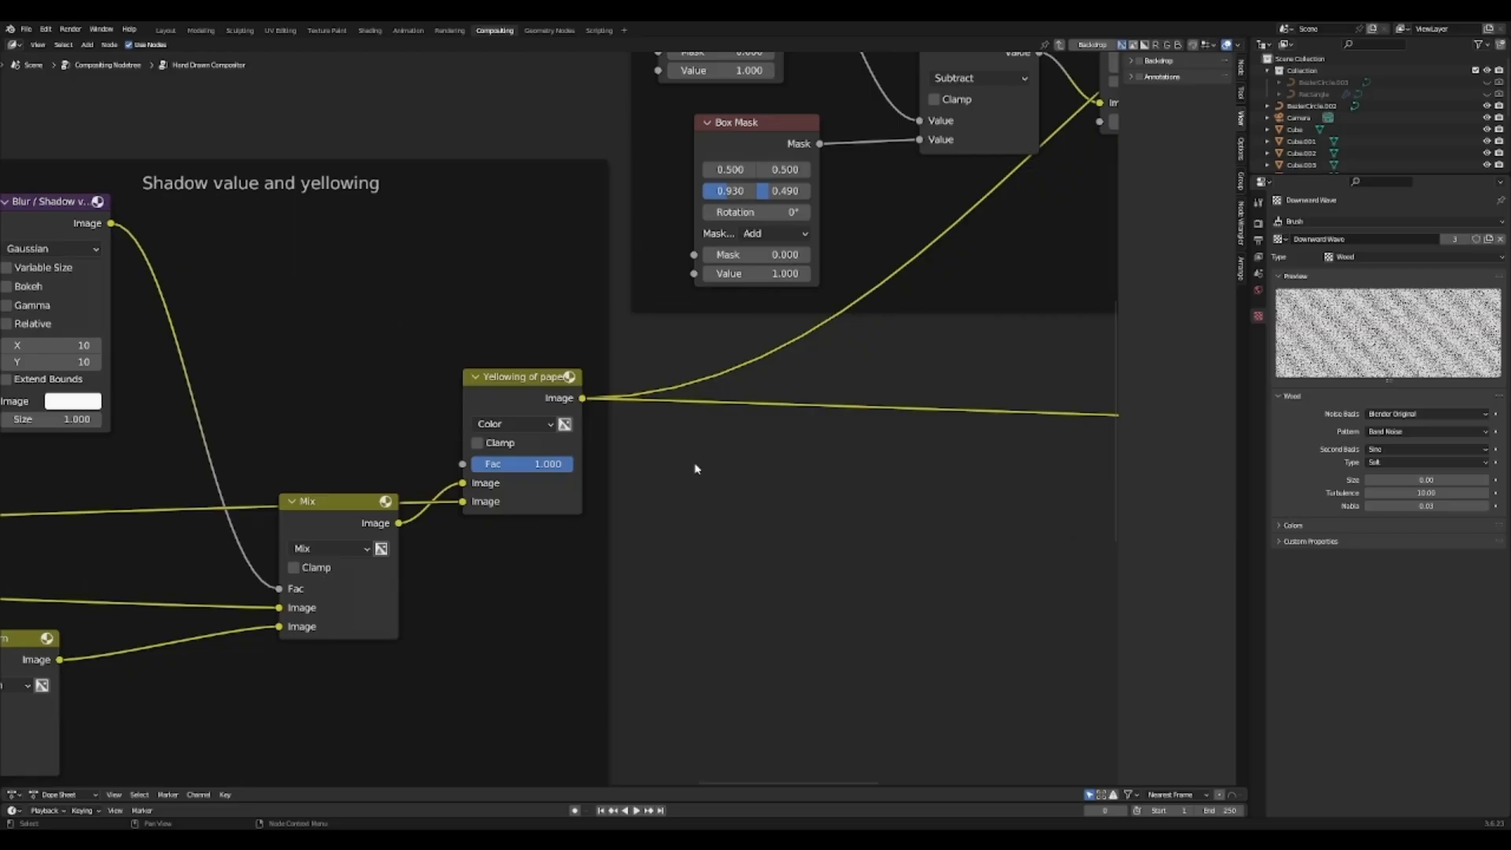
Step: Shift the Mix node slightly and move the second Blur node up and left in the Border color matching (optional) frame
{"action": "middle_click_drag", "start_coordinate": [877, 243], "coordinate": [479, 452]}
{"action": "scroll", "coordinate": [479, 452], "scroll_direction": "down", "scroll_amount": 5}
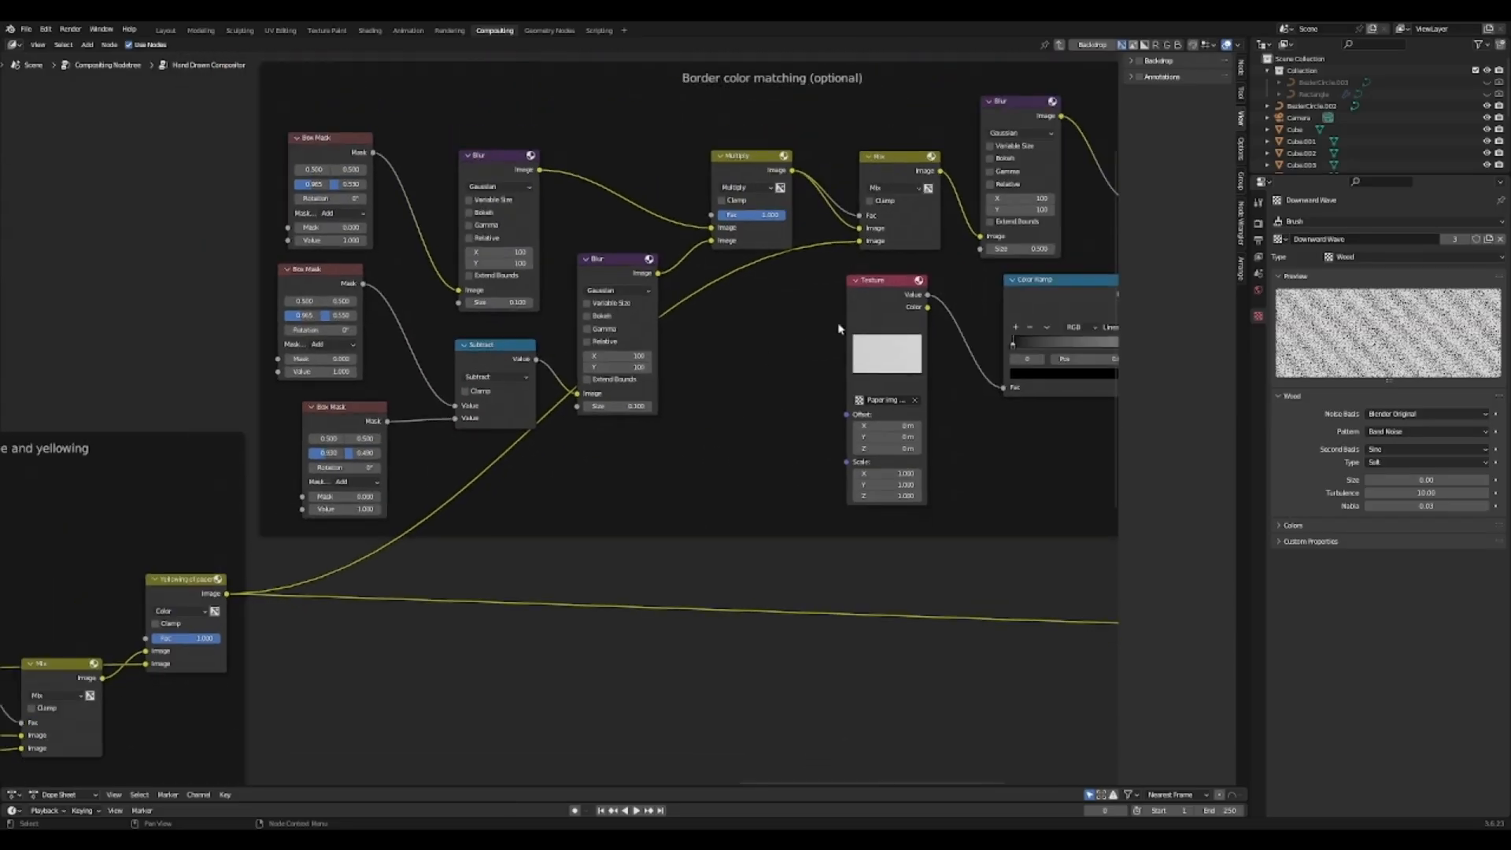
{"action": "middle_click_drag", "start_coordinate": [895, 210], "coordinate": [702, 287]}
{"action": "mouse_move", "coordinate": [724, 230]}
{"action": "left_mouse_down"}
{"action": "mouse_move", "coordinate": [726, 288]}
{"action": "mouse_move", "coordinate": [716, 238]}
{"action": "left_mouse_up"}
{"action": "left_click_drag", "start_coordinate": [431, 343], "coordinate": [408, 299]}
Step: Move the paper Texture node and the Mix node above it slightly down in the Border color matching (optional) frame
{"action": "scroll", "coordinate": [541, 592], "scroll_direction": "down", "scroll_amount": 2}
{"action": "middle_click_drag", "start_coordinate": [505, 377], "coordinate": [436, 314]}
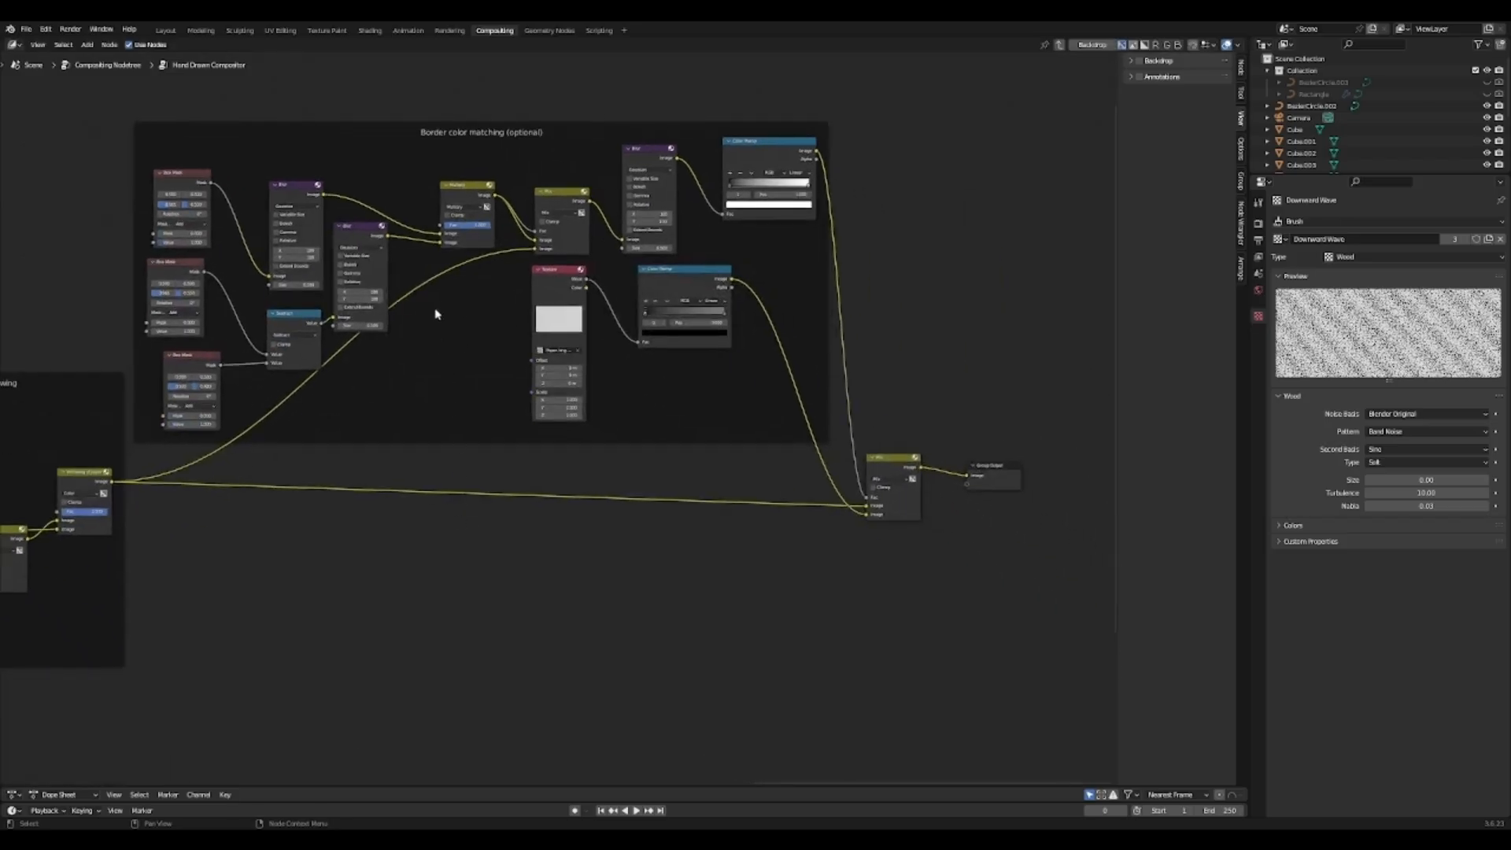
{"action": "left_click_drag", "start_coordinate": [561, 287], "coordinate": [569, 322]}
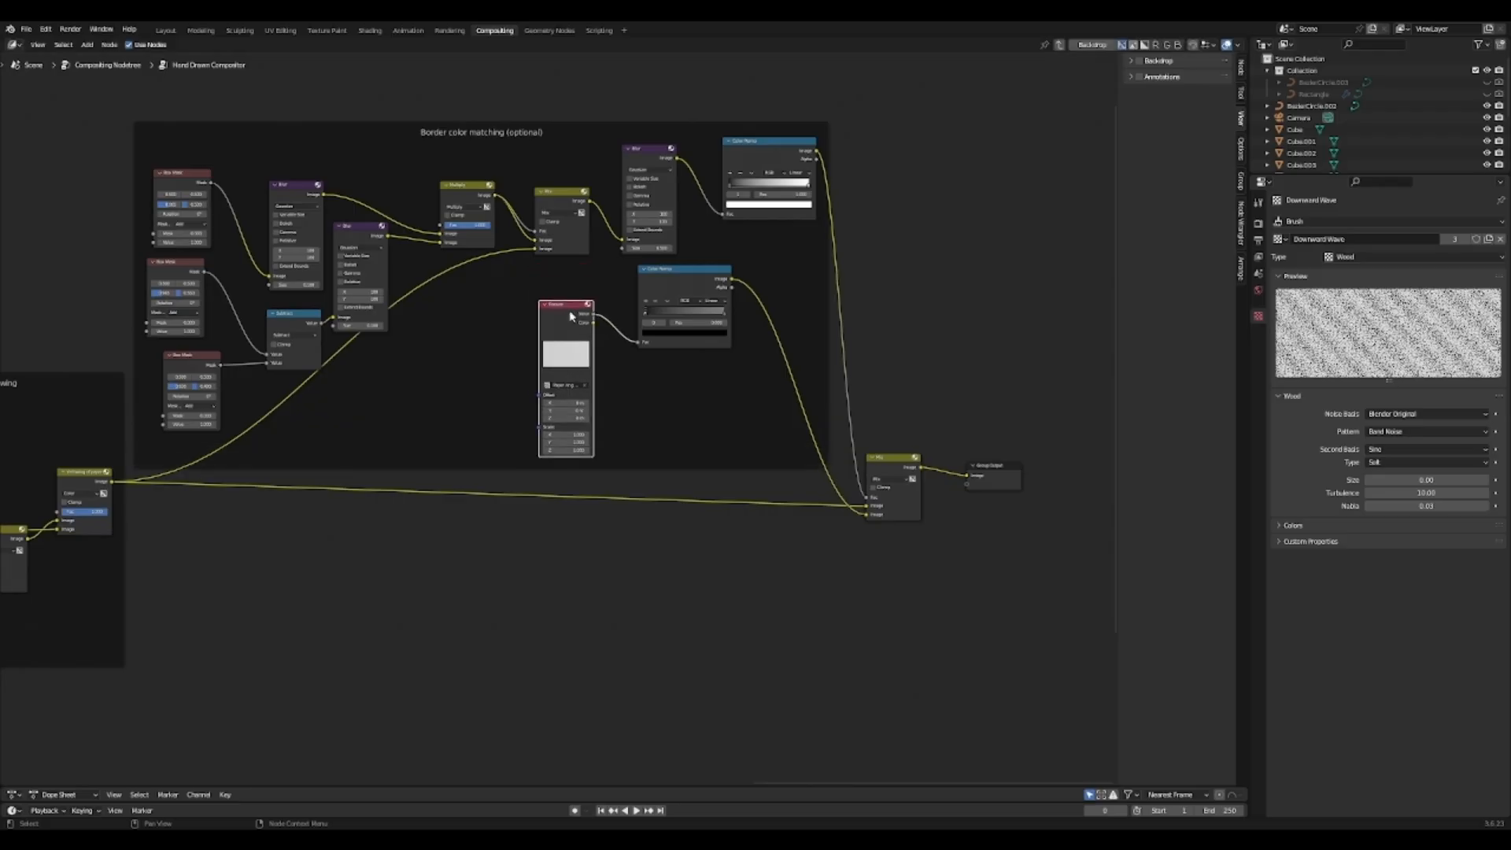
{"action": "left_click_drag", "start_coordinate": [571, 206], "coordinate": [580, 244]}
Step: Trace the Yellowing of paper output through the Border color matching frame and directly into the final Mix before Group Output
{"action": "middle_click_drag", "start_coordinate": [793, 421], "coordinate": [647, 460]}
{"action": "scroll", "coordinate": [653, 473], "scroll_direction": "up", "scroll_amount": 4}
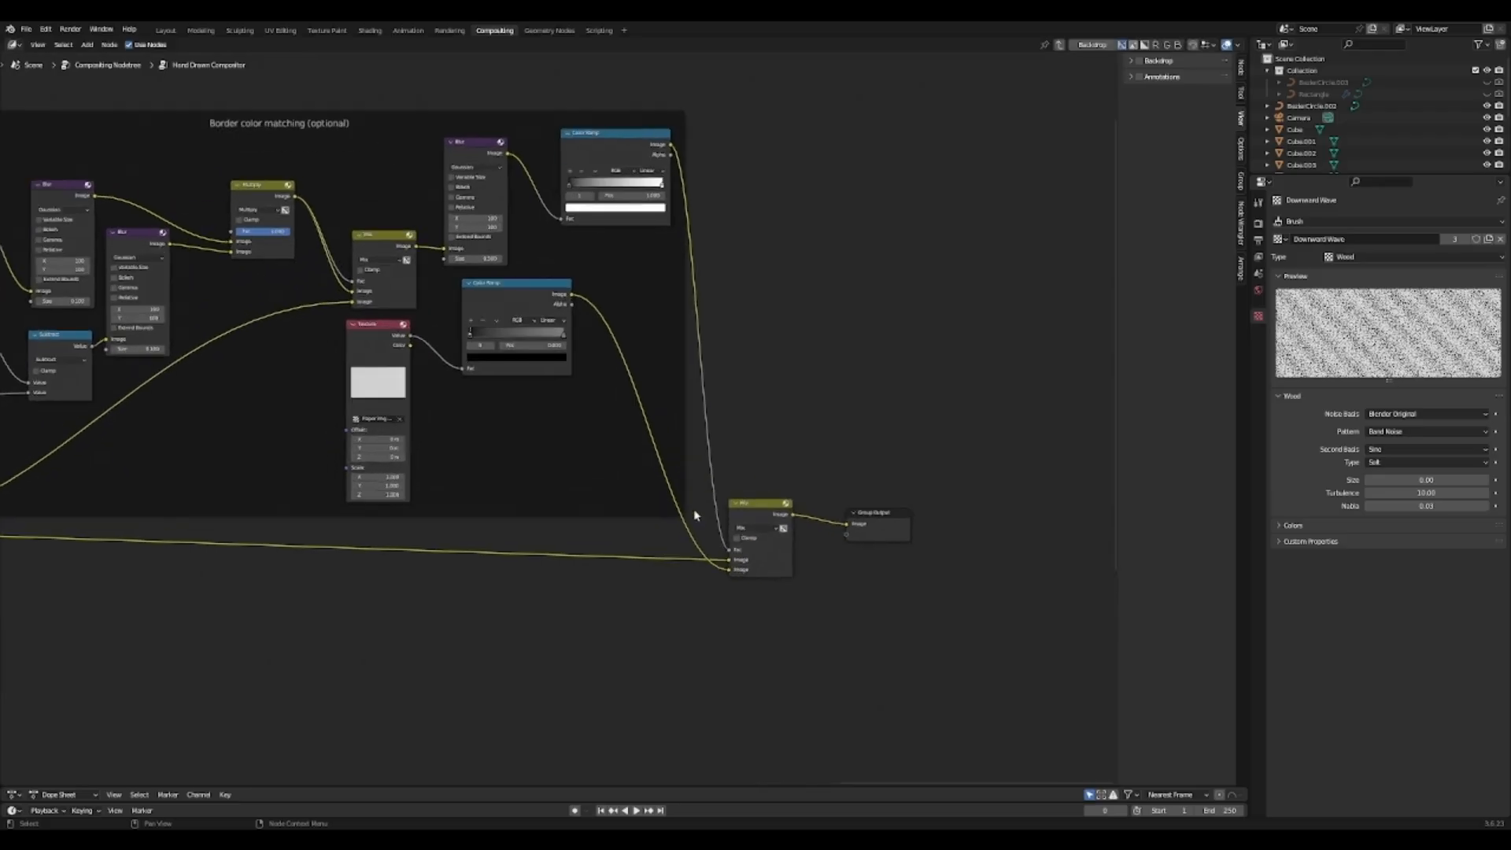
{"action": "middle_click_drag", "start_coordinate": [479, 557], "coordinate": [780, 470]}
{"action": "scroll", "coordinate": [472, 475], "scroll_direction": "down", "scroll_amount": 3}
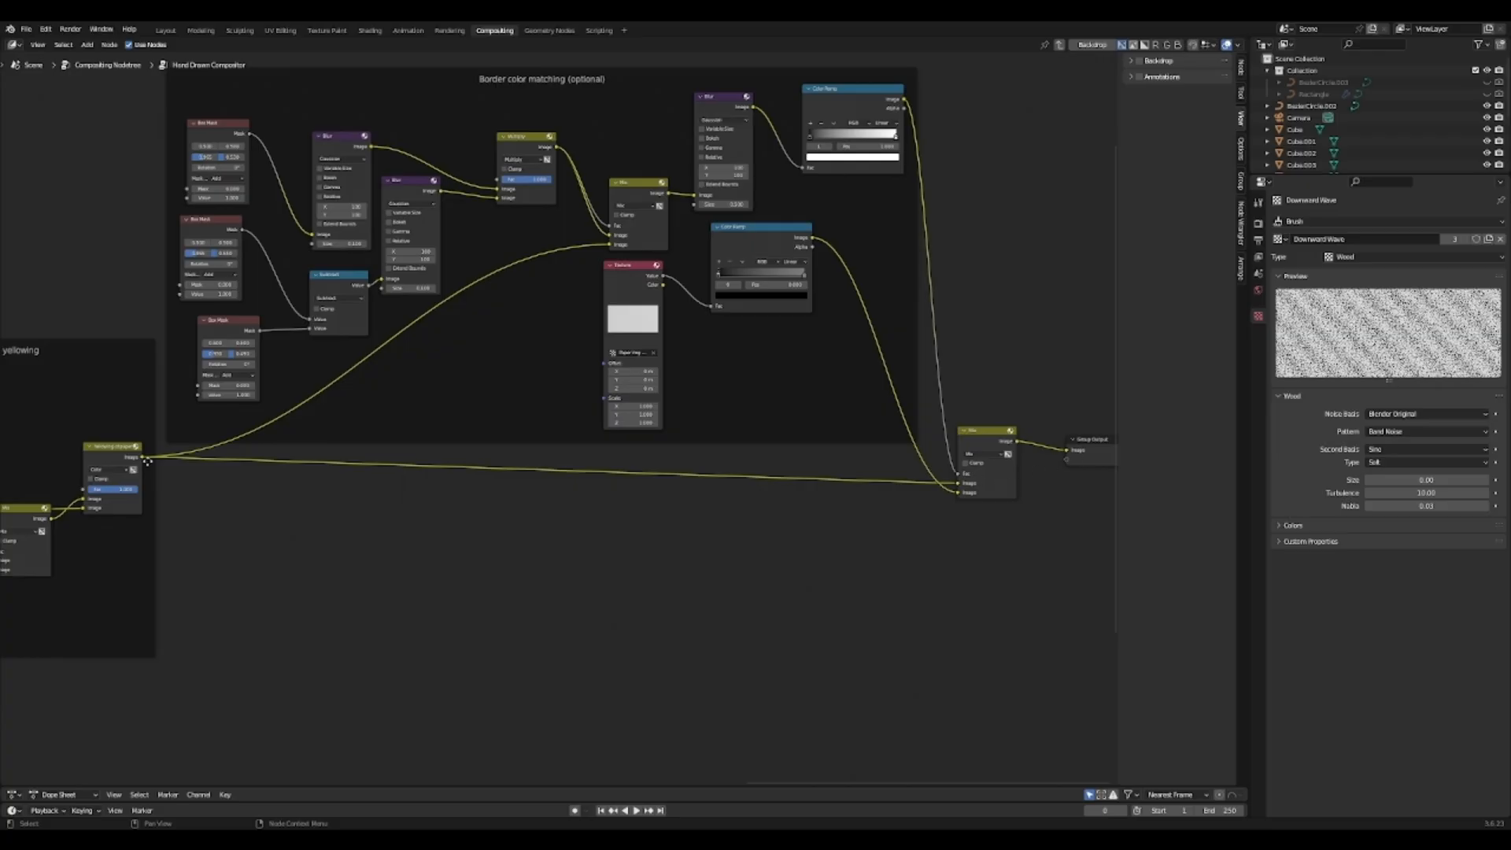
{"action": "middle_click_drag", "start_coordinate": [532, 443], "coordinate": [635, 523]}
{"action": "scroll", "coordinate": [495, 499], "scroll_direction": "down", "scroll_amount": 1}
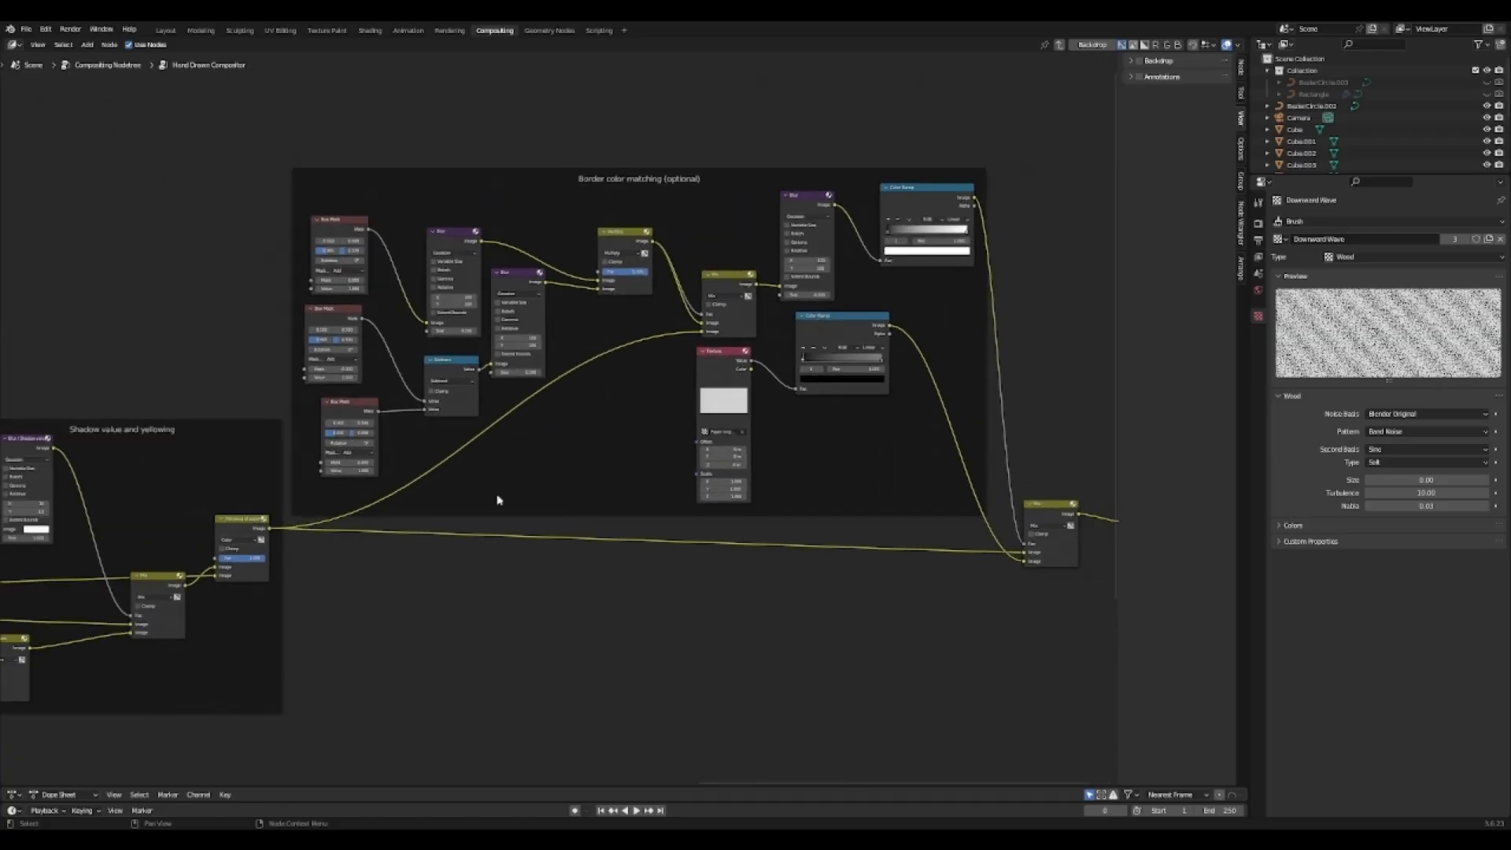
{"action": "scroll", "coordinate": [346, 485], "scroll_direction": "up", "scroll_amount": 1}
{"action": "middle_click_drag", "start_coordinate": [415, 546], "coordinate": [161, 538]}
{"action": "scroll", "coordinate": [41, 523], "scroll_direction": "down", "scroll_amount": 1}
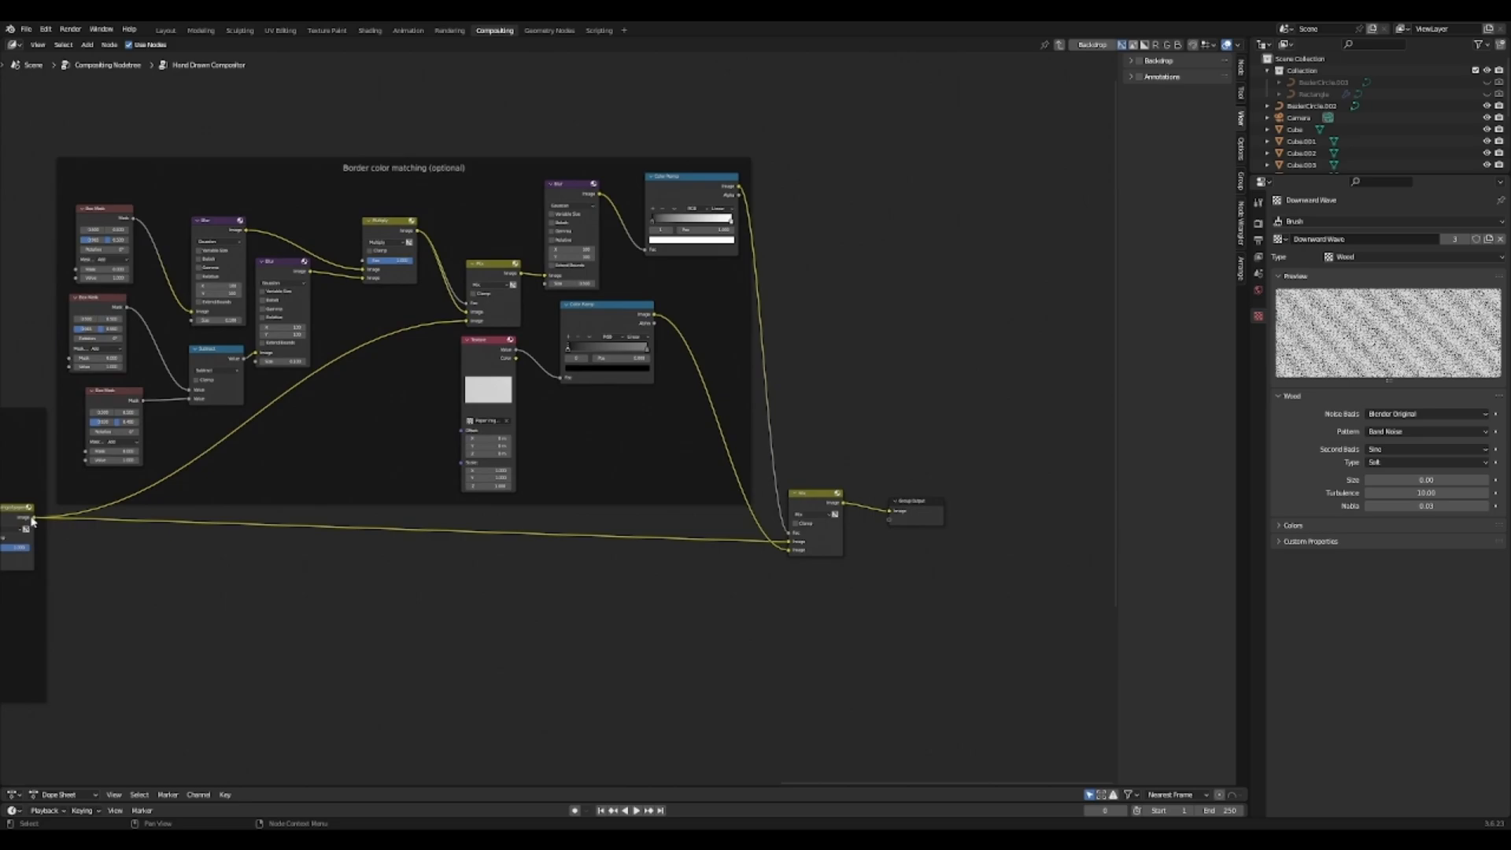
Step: Examine the three Box Mask nodes and the Subtract and Blur nodes they feed in the Border color matching (optional) frame
{"action": "middle_click_drag", "start_coordinate": [181, 387], "coordinate": [374, 438]}
{"action": "scroll", "coordinate": [375, 438], "scroll_direction": "up", "scroll_amount": 4}
{"action": "middle_click_drag", "start_coordinate": [225, 244], "coordinate": [375, 300]}
{"action": "scroll", "coordinate": [375, 300], "scroll_direction": "up", "scroll_amount": 4}
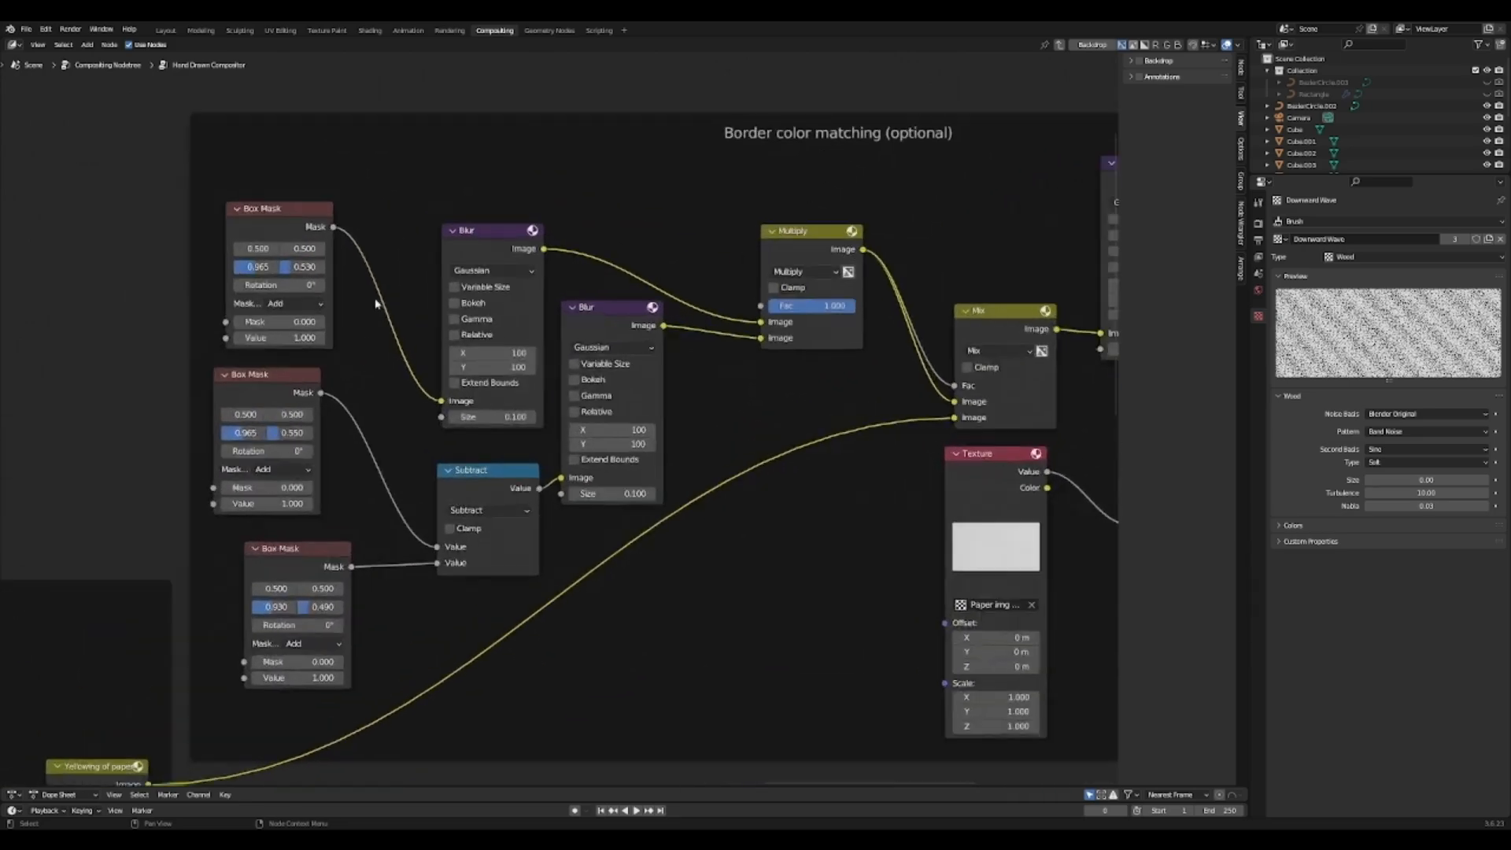
{"action": "middle_click_drag", "start_coordinate": [300, 259], "coordinate": [437, 304]}
{"action": "scroll", "coordinate": [437, 304], "scroll_direction": "up", "scroll_amount": 2}
{"action": "middle_click_drag", "start_coordinate": [413, 458], "coordinate": [513, 367]}
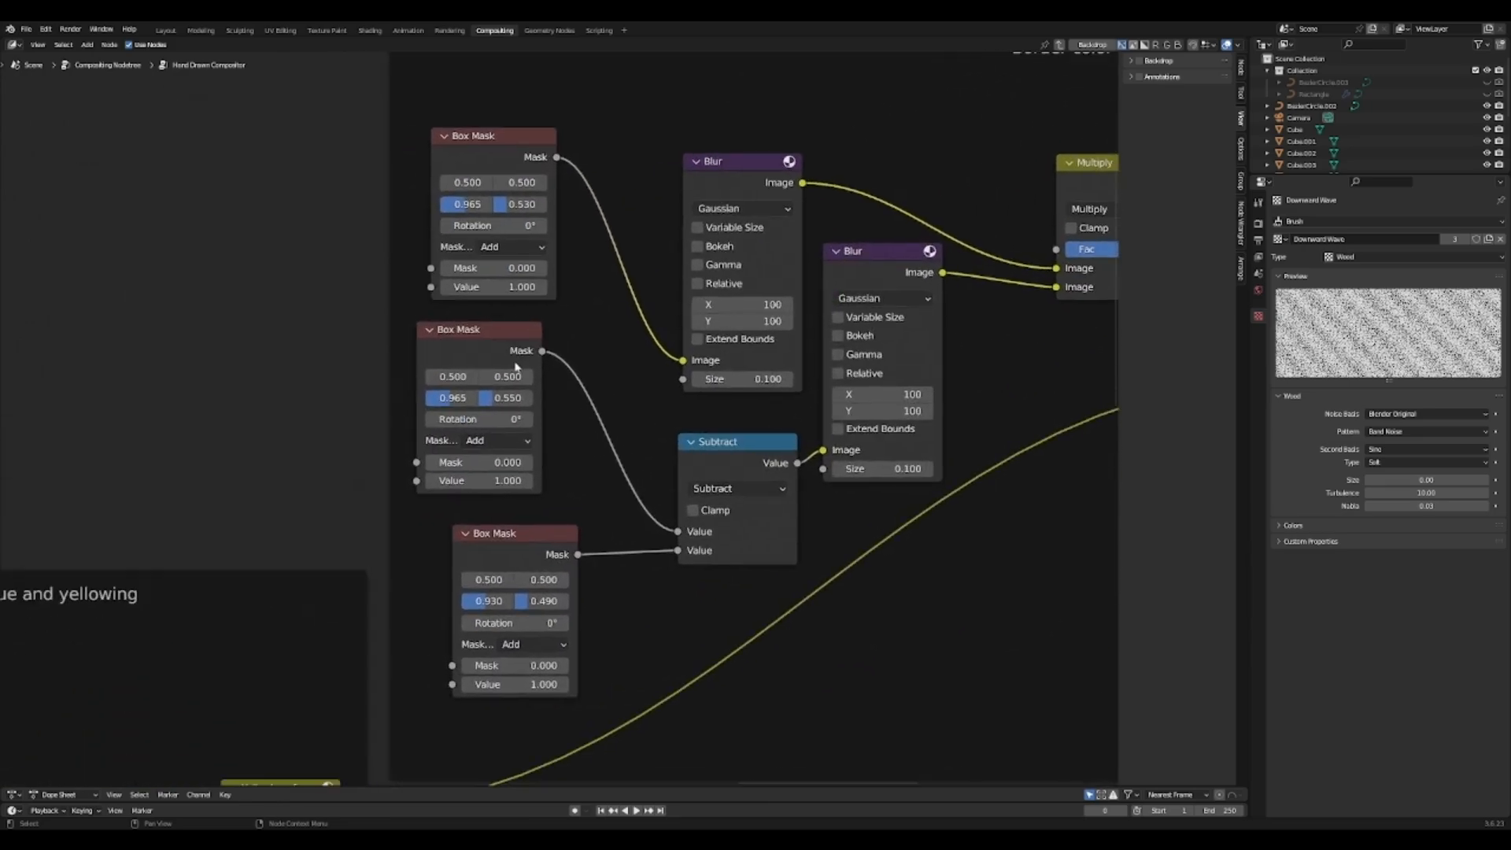
{"action": "scroll", "coordinate": [534, 209], "scroll_direction": "down", "scroll_amount": 1}
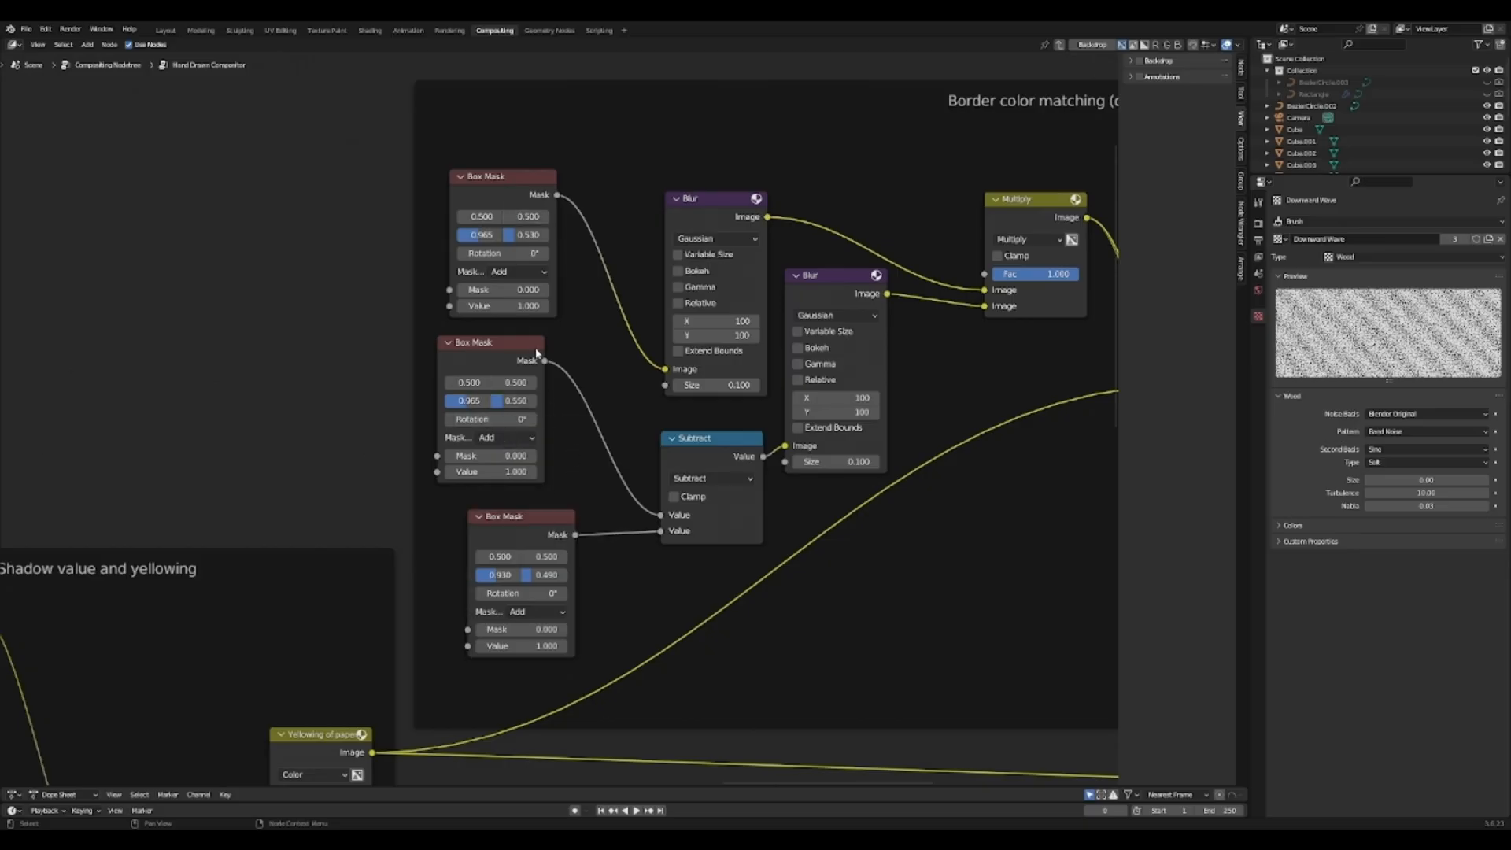
{"action": "middle_click_drag", "start_coordinate": [566, 508], "coordinate": [520, 440]}
{"action": "scroll", "coordinate": [518, 442], "scroll_direction": "up", "scroll_amount": 1}
{"action": "middle_click_drag", "start_coordinate": [477, 513], "coordinate": [385, 626]}
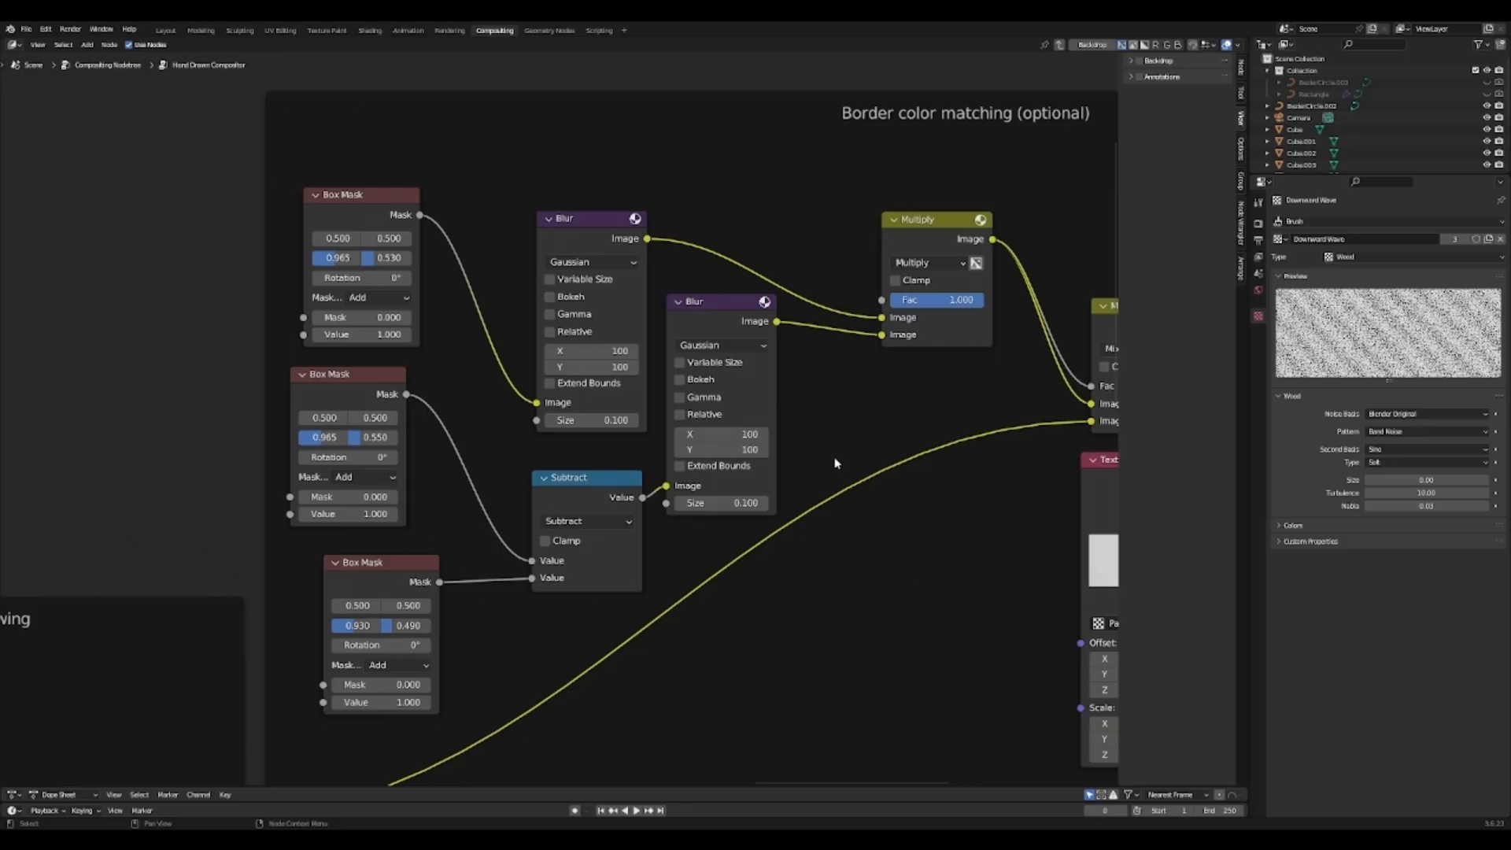
Step: Examine how the two Blur nodes combine in the Multiply node and feed the Mix node in the Border color matching frame
{"action": "middle_click_drag", "start_coordinate": [812, 463], "coordinate": [556, 464]}
{"action": "scroll", "coordinate": [697, 505], "scroll_direction": "down", "scroll_amount": 2}
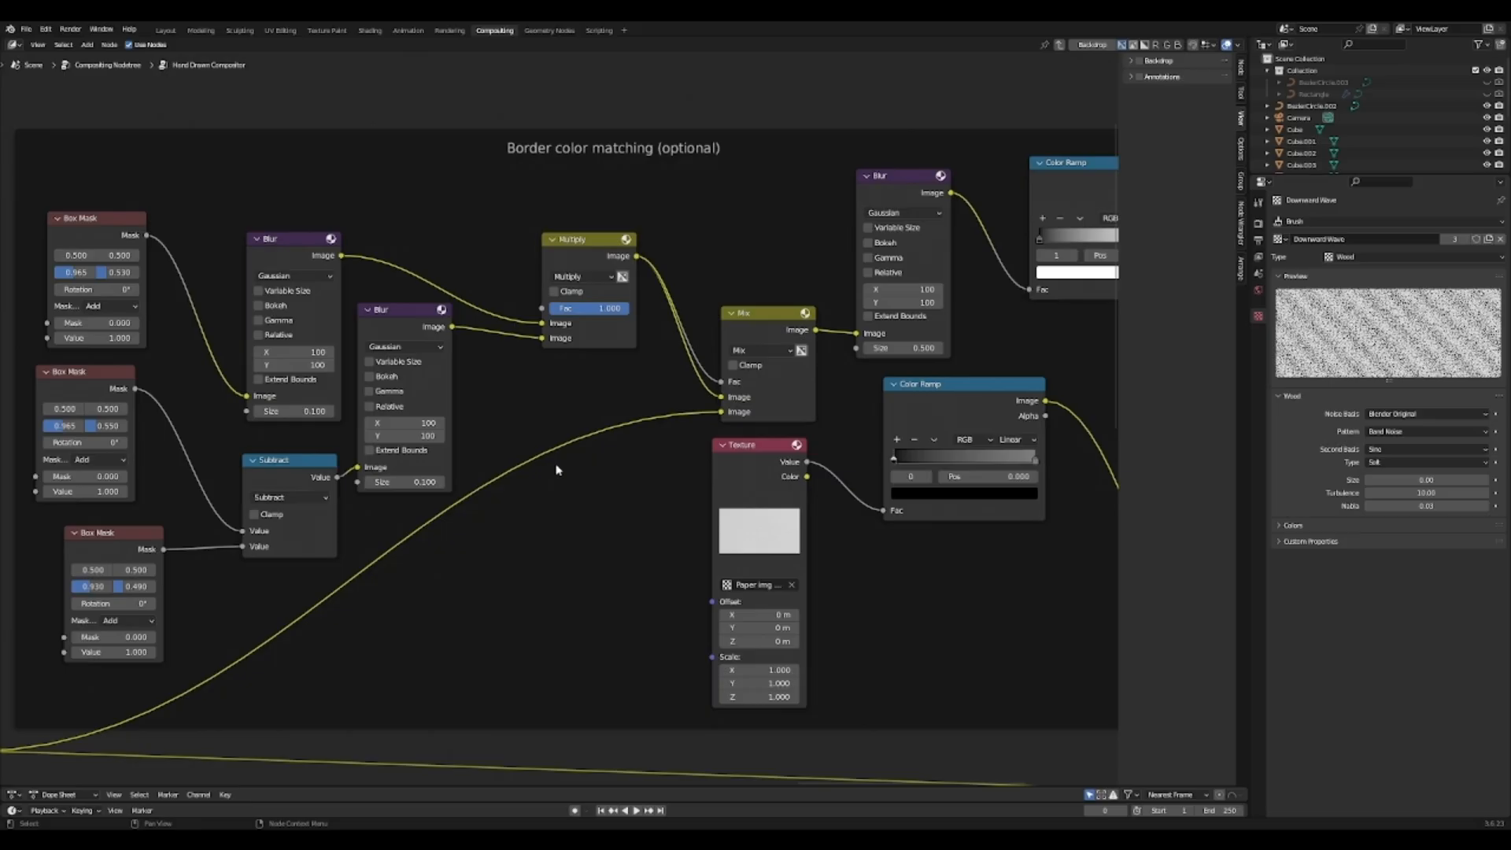
{"action": "middle_click_drag", "start_coordinate": [580, 414], "coordinate": [560, 442]}
{"action": "scroll", "coordinate": [558, 441], "scroll_direction": "up", "scroll_amount": 2}
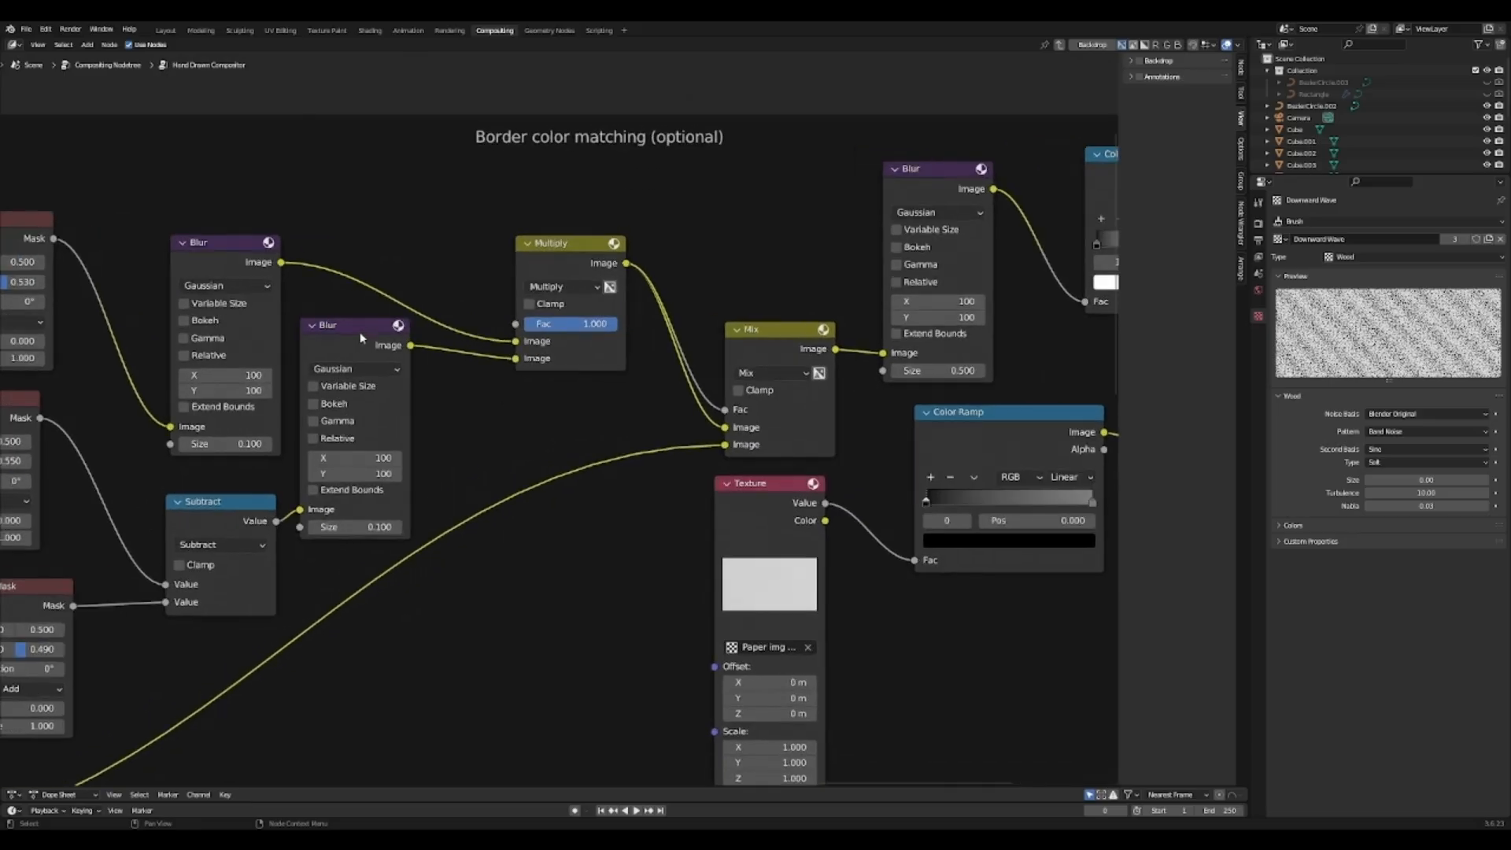
{"action": "scroll", "coordinate": [417, 330], "scroll_direction": "down", "scroll_amount": 1}
{"action": "scroll", "coordinate": [353, 347], "scroll_direction": "up", "scroll_amount": 1}
{"action": "middle_click_drag", "start_coordinate": [371, 332], "coordinate": [469, 326]}
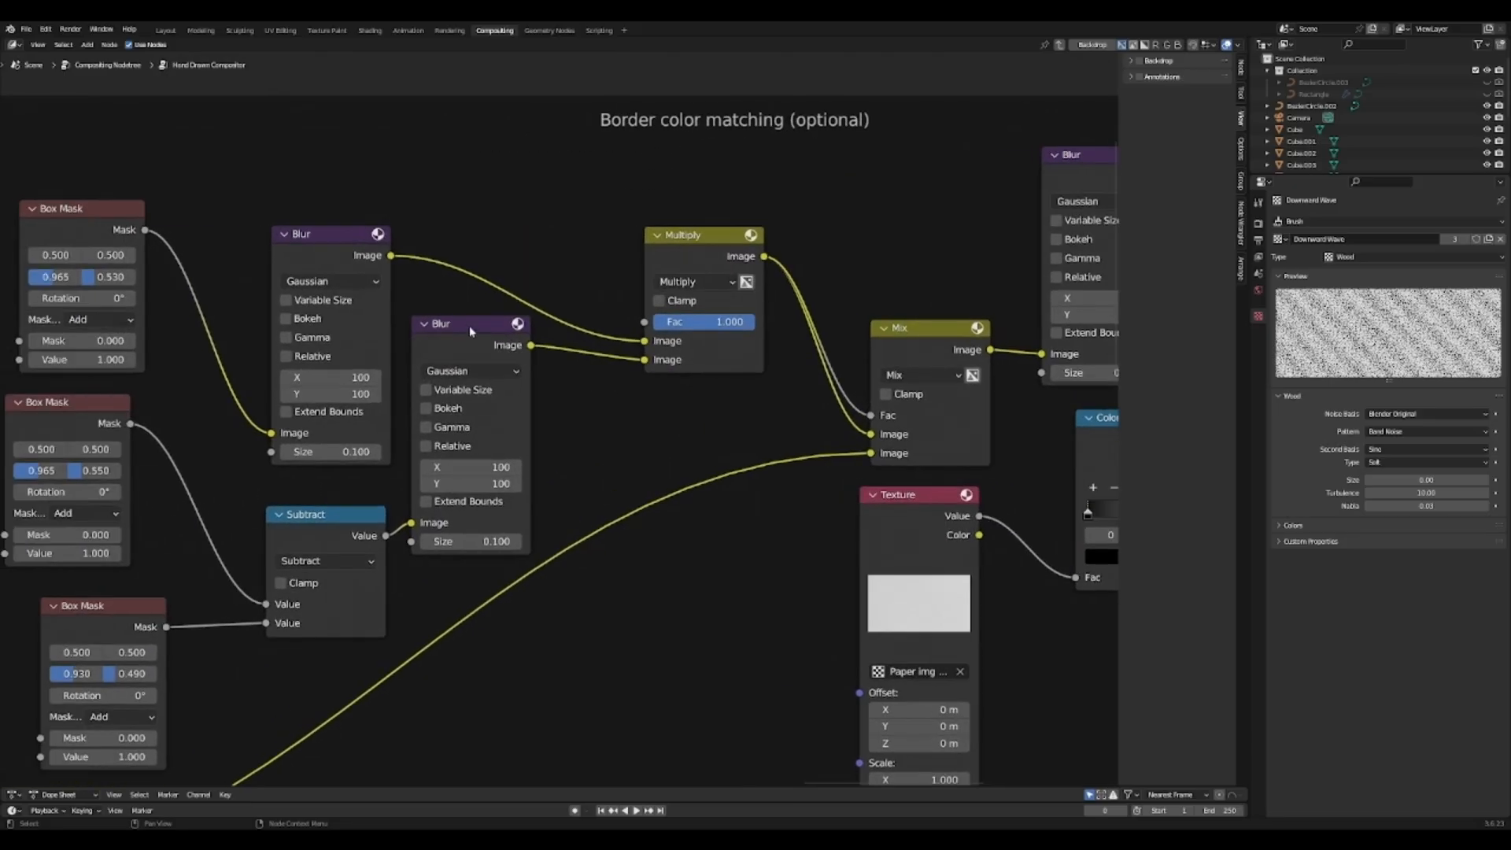
{"action": "middle_click_drag", "start_coordinate": [654, 511], "coordinate": [322, 469]}
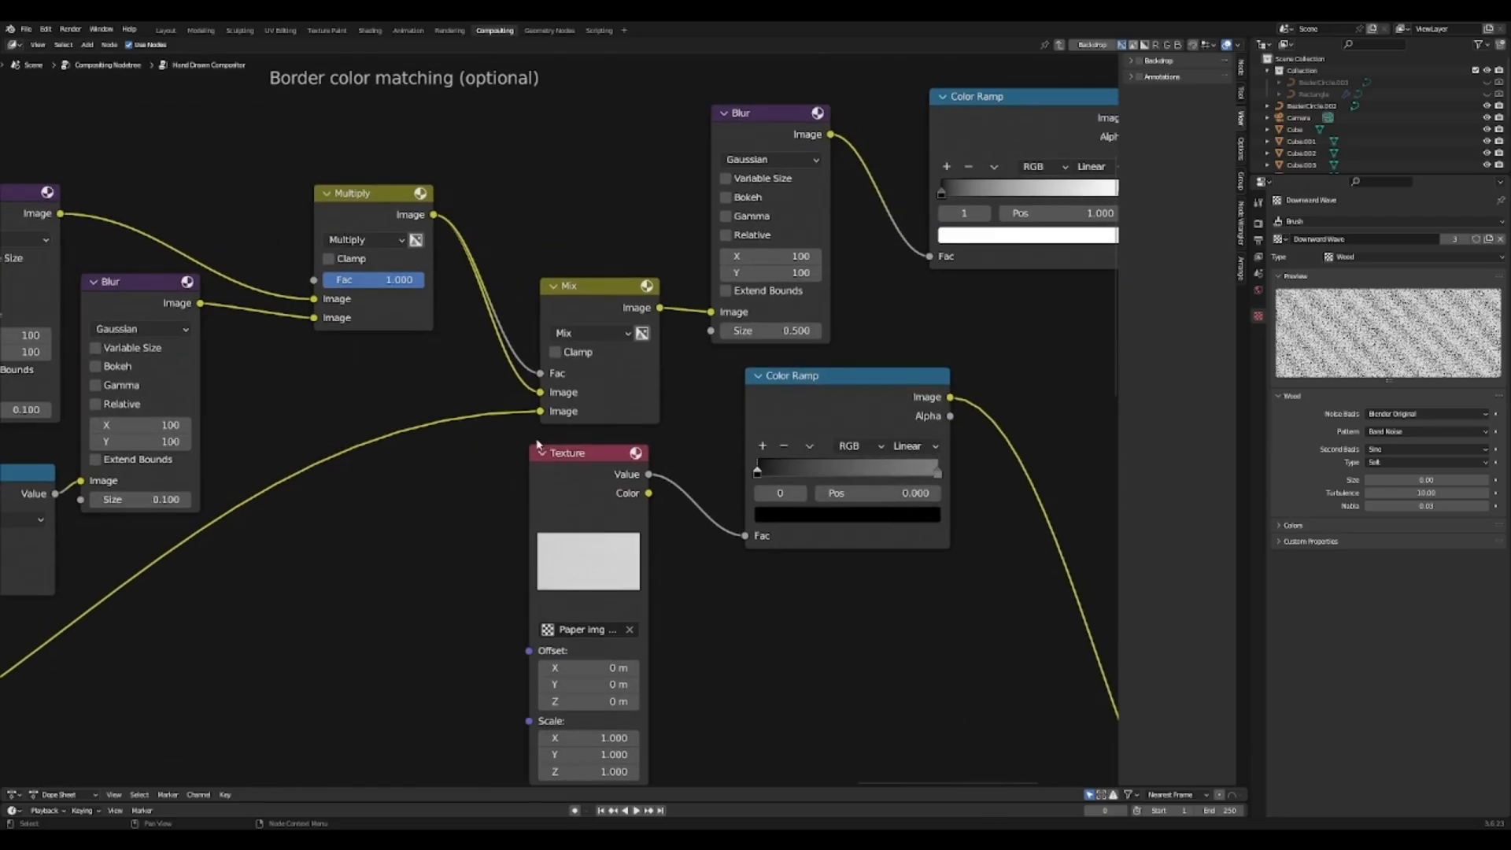
Step: Move the Multiply node slightly left and down in the Border color matching frame, and view the Yellowing of paper output
{"action": "left_click_drag", "start_coordinate": [331, 201], "coordinate": [312, 236]}
{"action": "left_click", "coordinate": [416, 260]}
{"action": "middle_click_drag", "start_coordinate": [451, 398], "coordinate": [755, 343]}
{"action": "scroll", "coordinate": [471, 365], "scroll_direction": "down", "scroll_amount": 3}
{"action": "scroll", "coordinate": [337, 617], "scroll_direction": "down", "scroll_amount": 1}
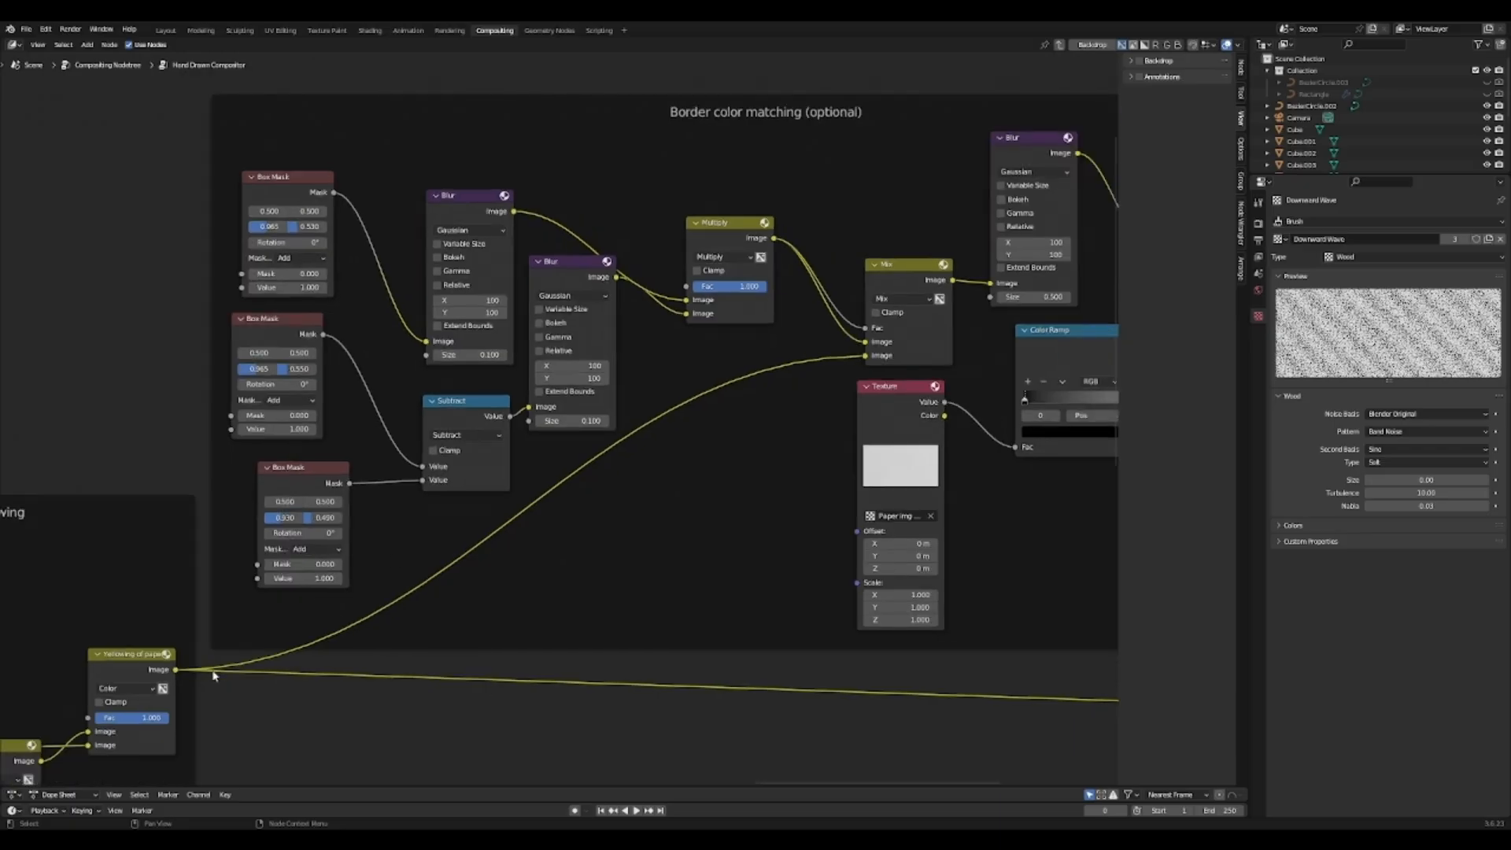
Step: Inspect both stops of the Color Ramp fed by the last Blur node, opening the color of its end stop
{"action": "scroll", "coordinate": [164, 675], "scroll_direction": "up", "scroll_amount": 1}
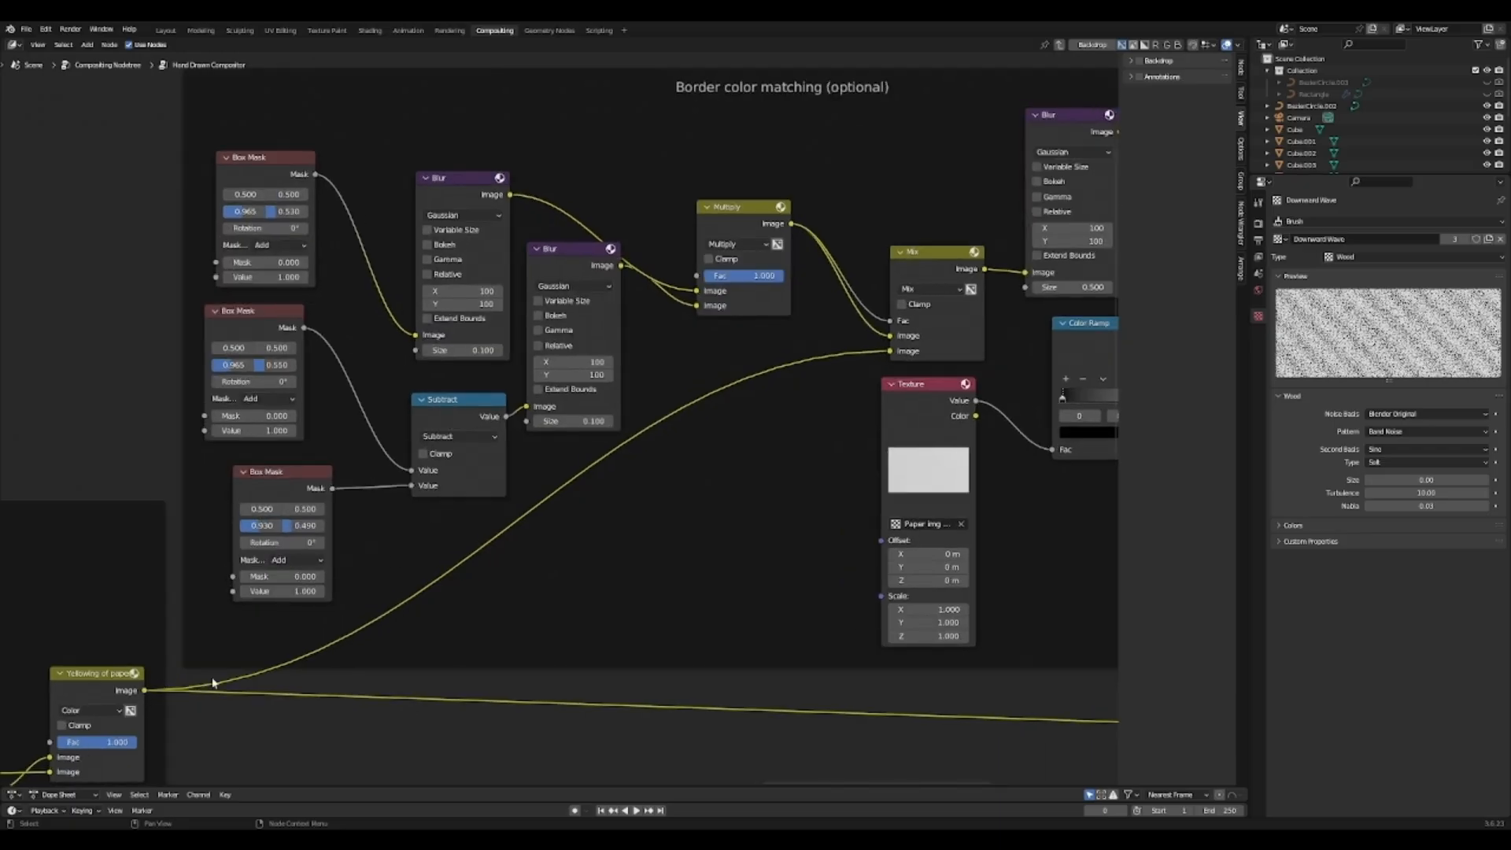
{"action": "middle_click_drag", "start_coordinate": [898, 356], "coordinate": [436, 398]}
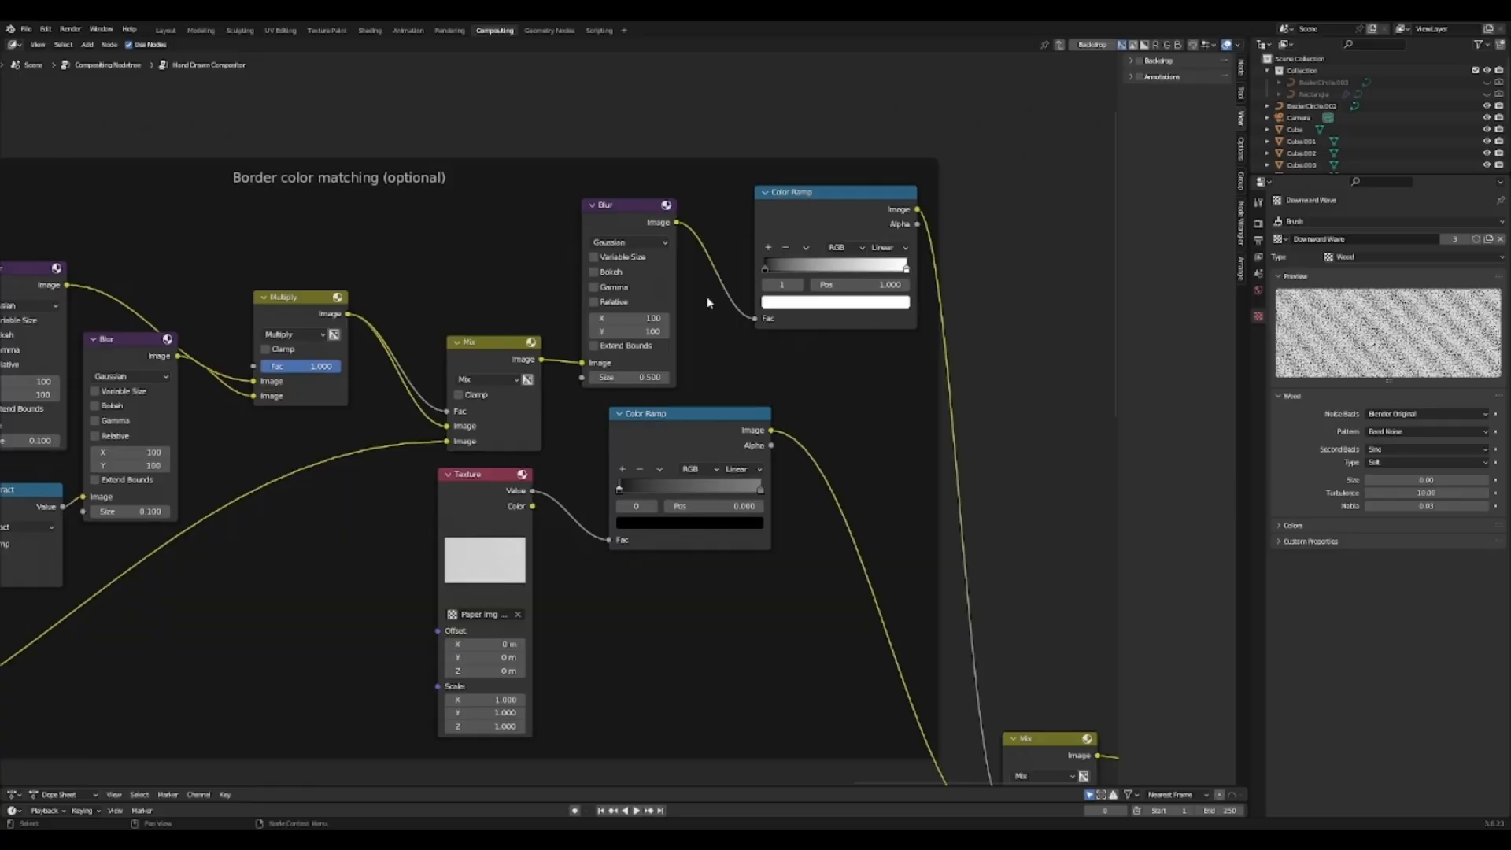
{"action": "left_click", "coordinate": [765, 269]}
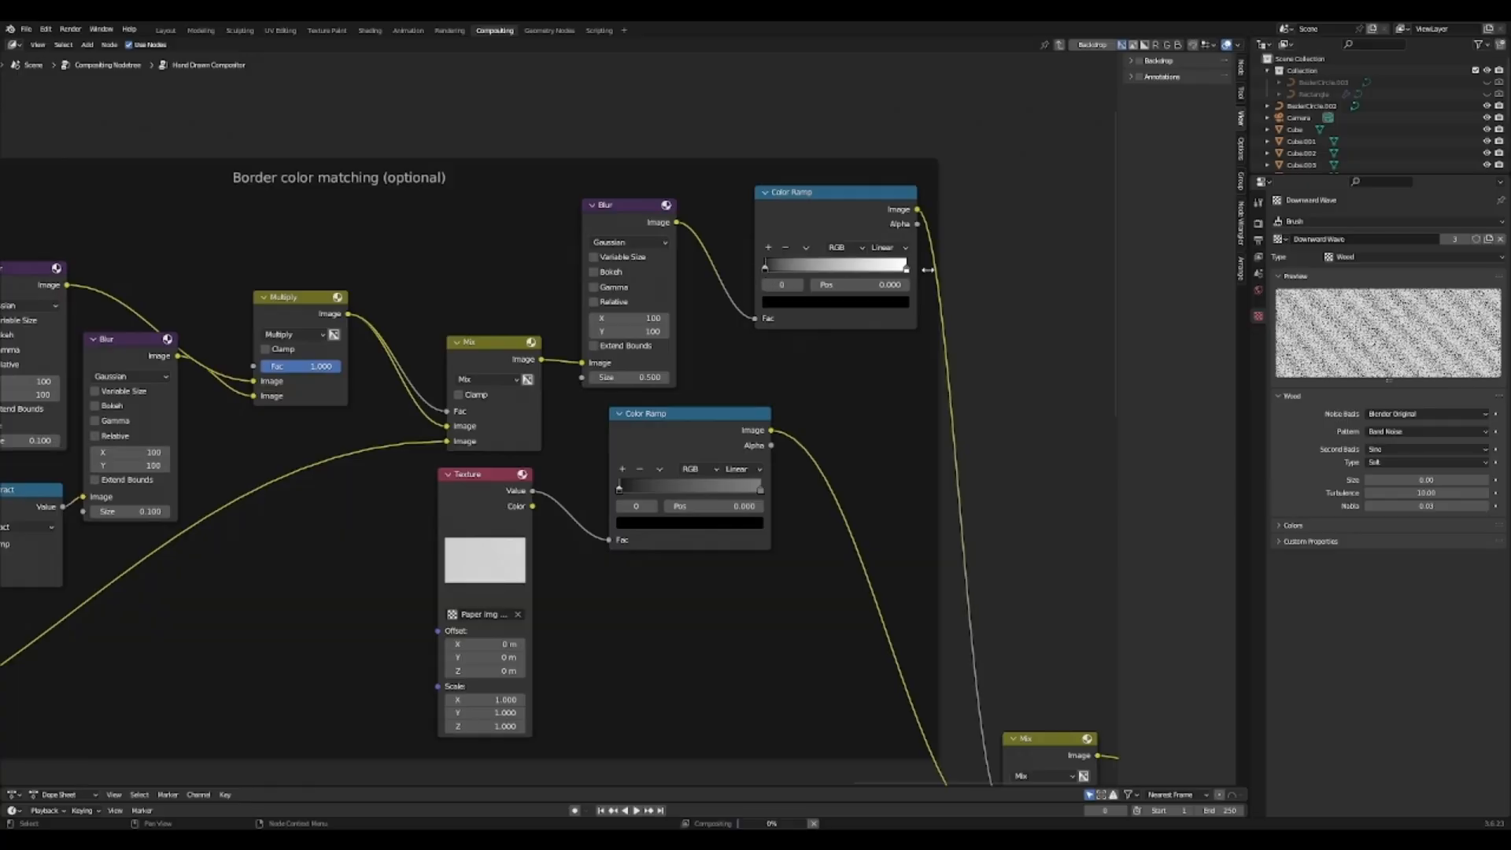
{"action": "left_click", "coordinate": [906, 269]}
{"action": "left_click", "coordinate": [834, 302]}
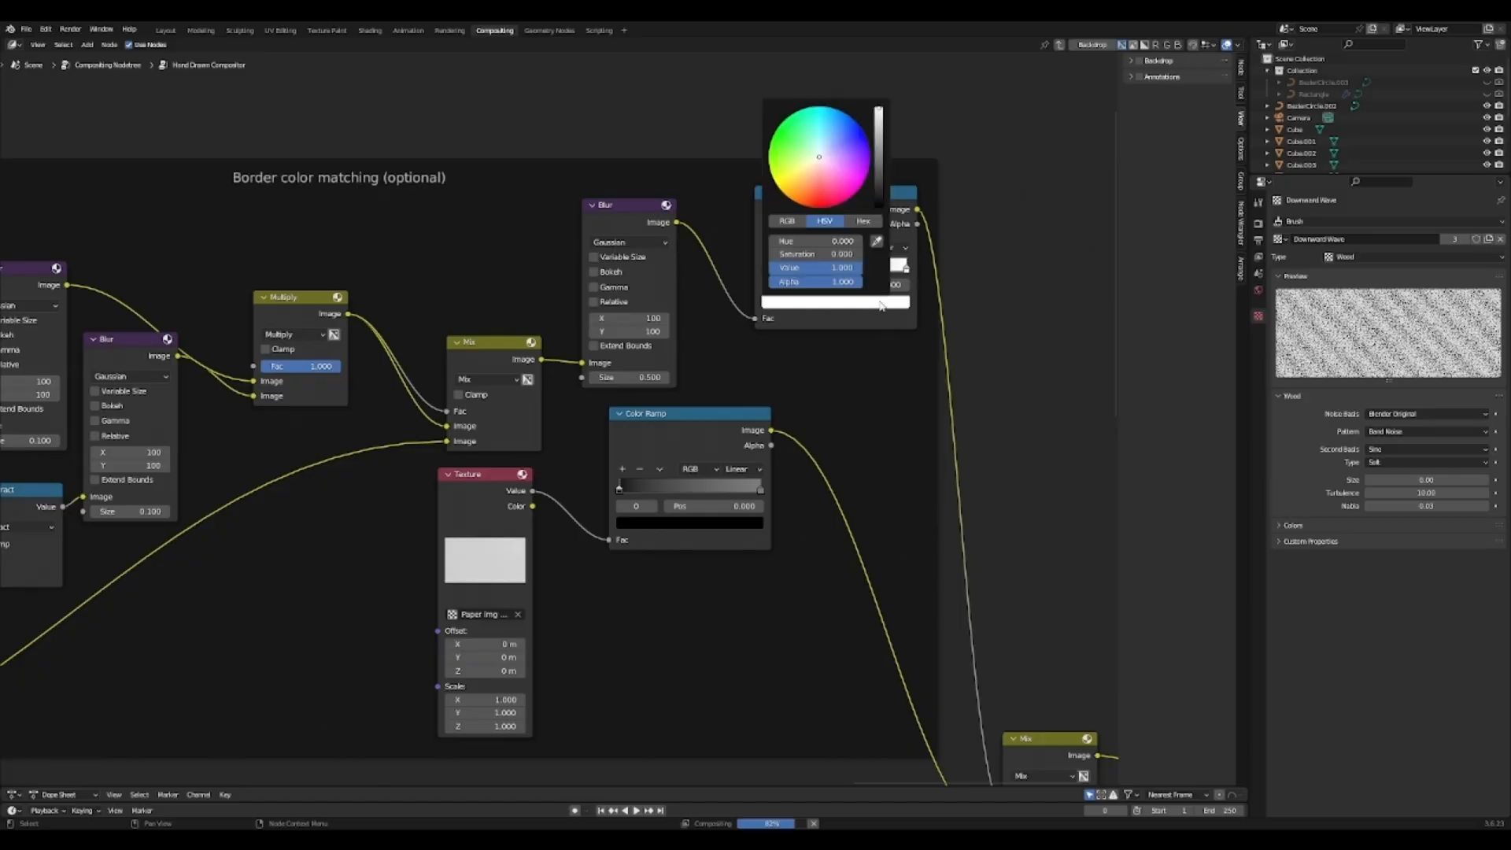
Step: View the final Mix node before Group Output, and move the paper Texture node slightly left in the Border color matching frame
{"action": "middle_click_drag", "start_coordinate": [1108, 442], "coordinate": [910, 277]}
{"action": "scroll", "coordinate": [685, 118], "scroll_direction": "down", "scroll_amount": 1}
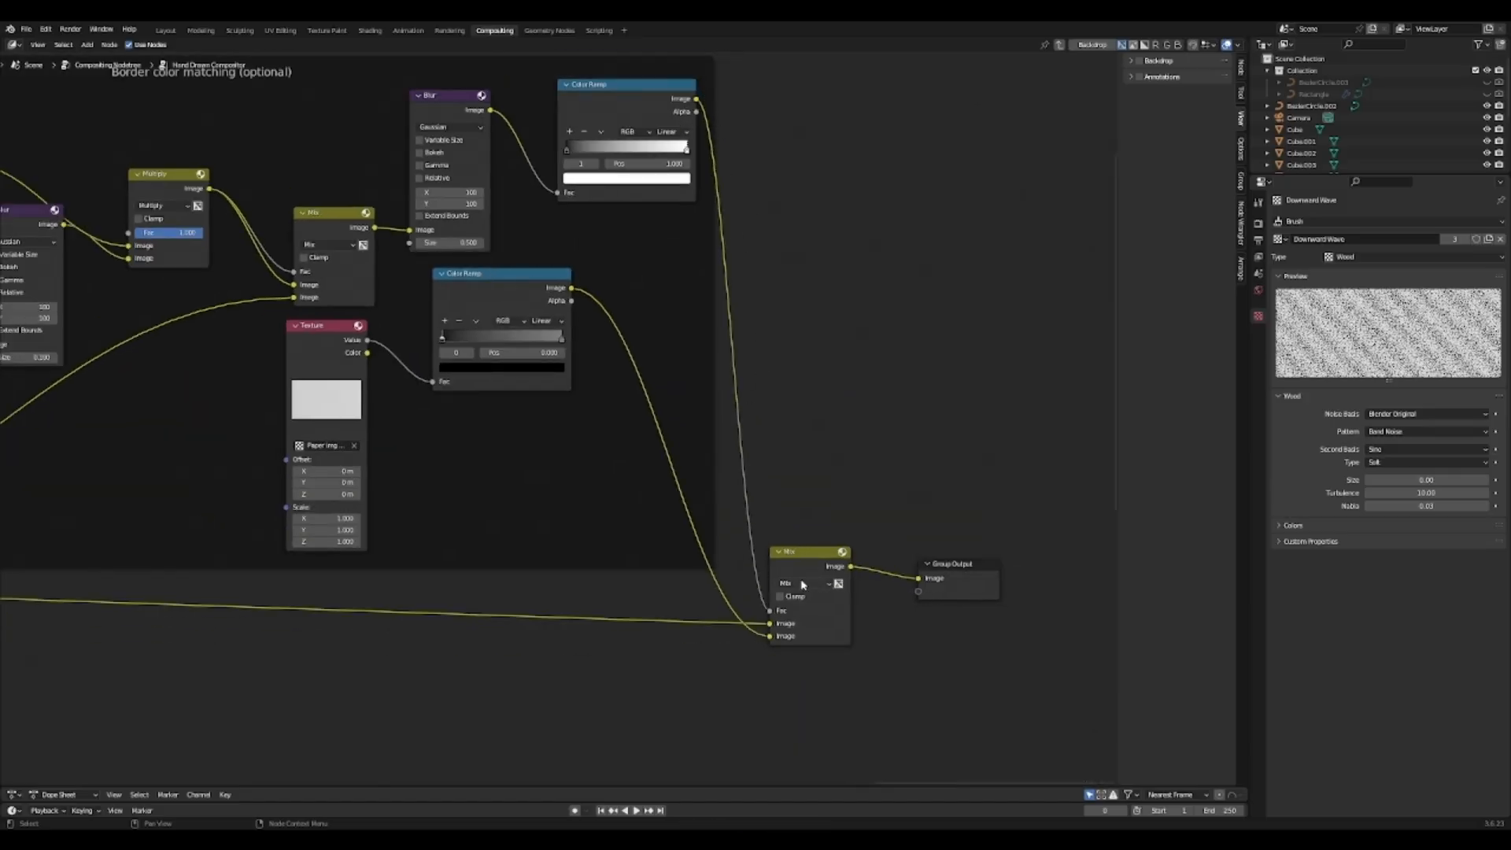
{"action": "middle_click_drag", "start_coordinate": [335, 404], "coordinate": [446, 409]}
{"action": "left_click_drag", "start_coordinate": [426, 349], "coordinate": [359, 358]}
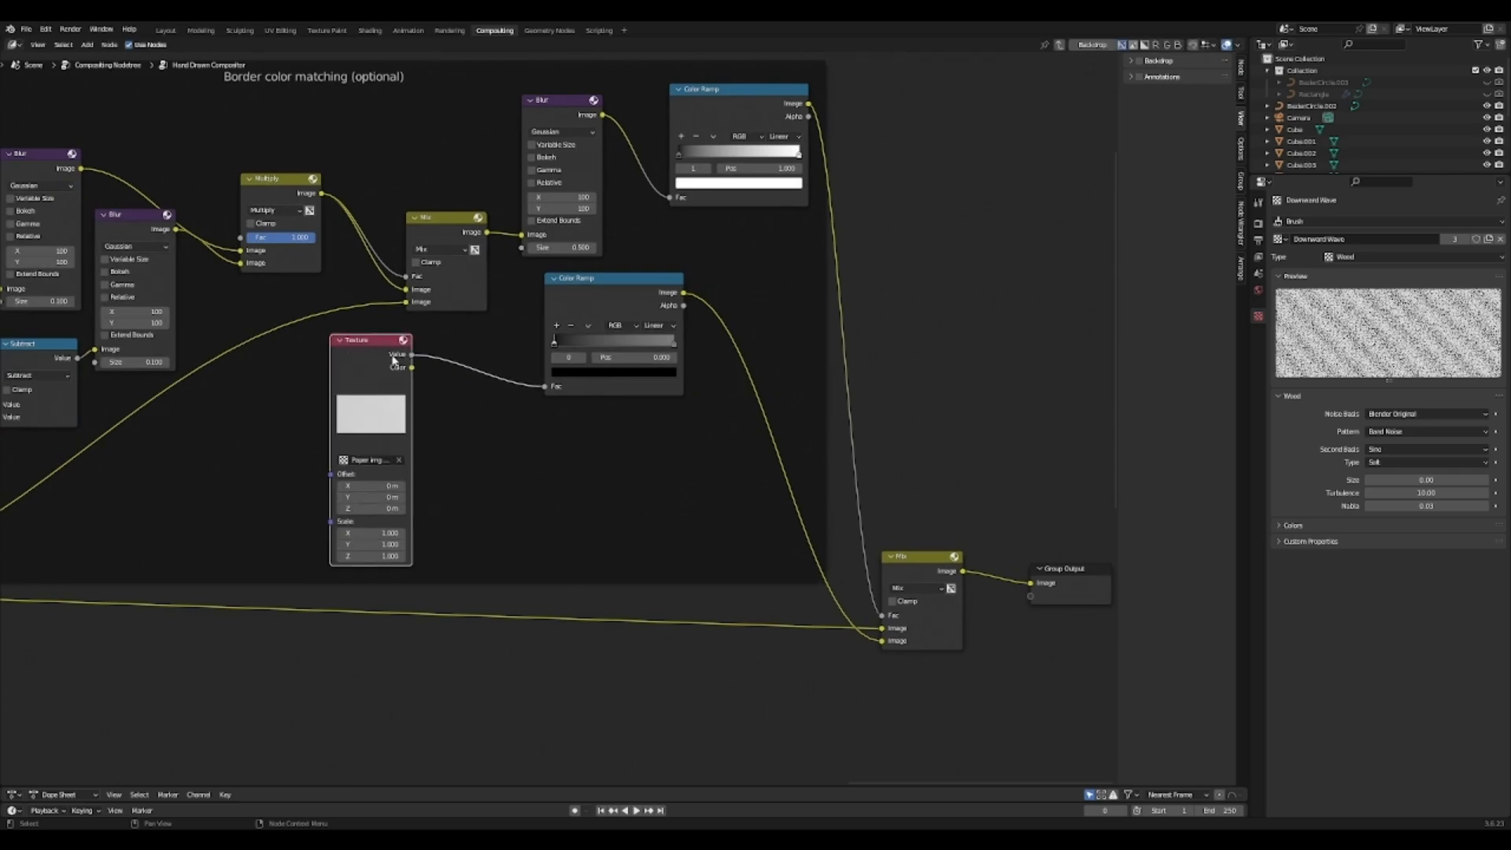
Step: Inspect the start and end stop colors of the Color Ramp fed by the paper Texture node
{"action": "scroll", "coordinate": [397, 379], "scroll_direction": "up", "scroll_amount": 1}
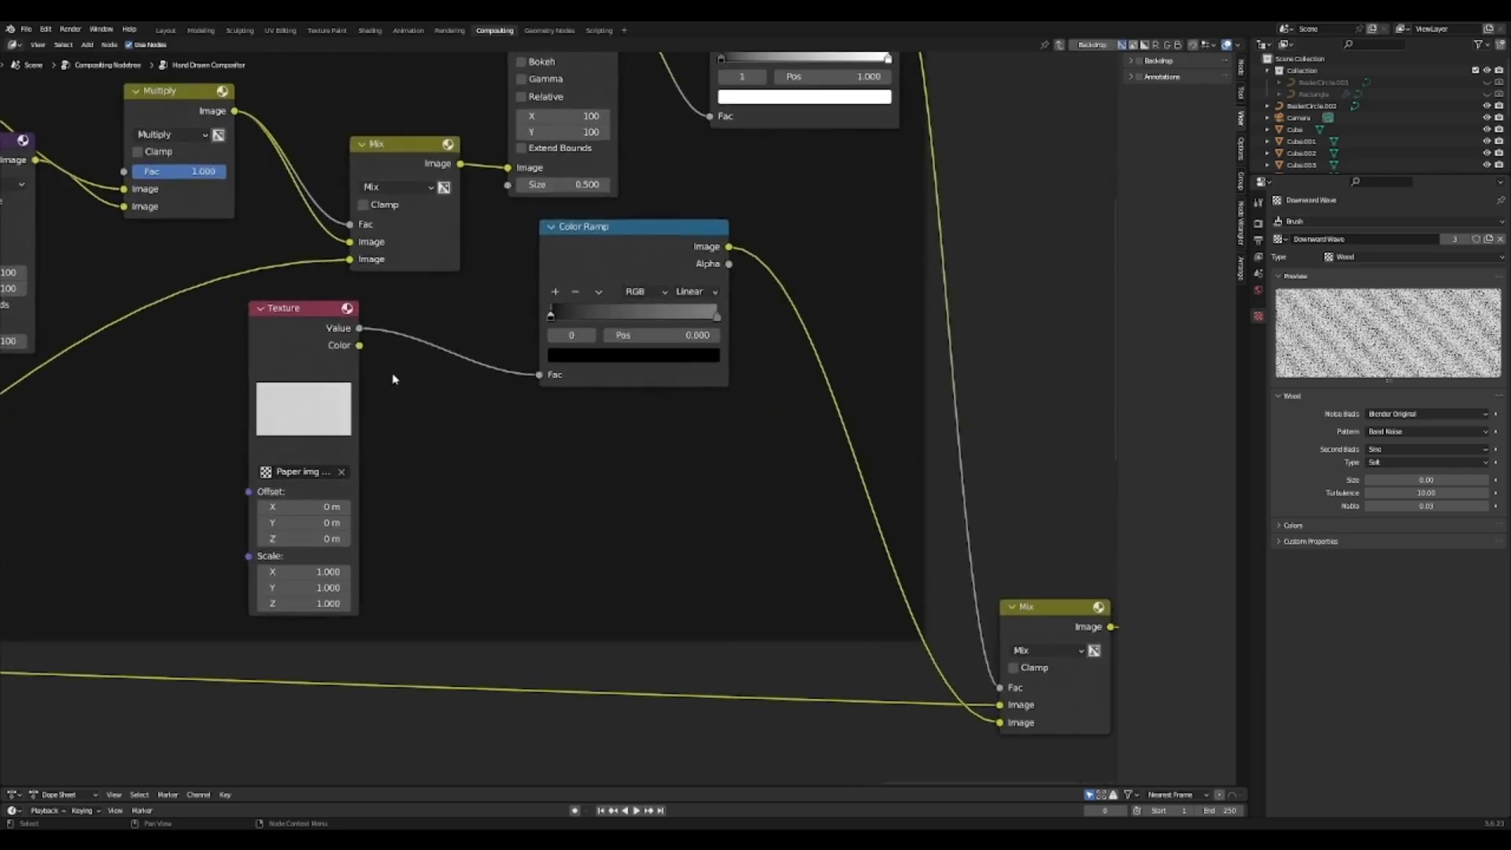
{"action": "left_click", "coordinate": [551, 317]}
{"action": "left_click", "coordinate": [558, 355]}
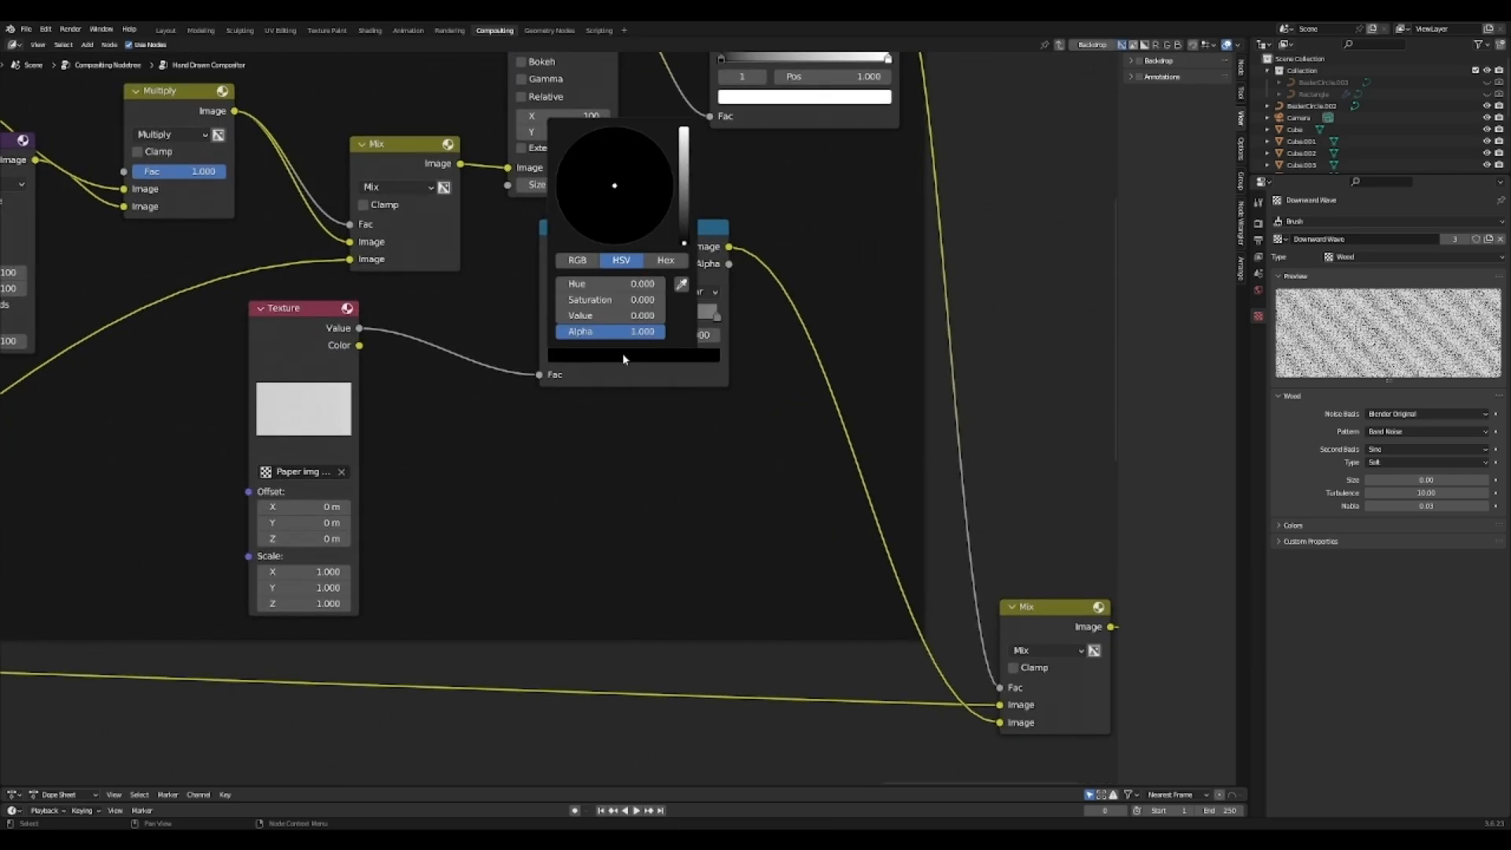
{"action": "left_click", "coordinate": [717, 318]}
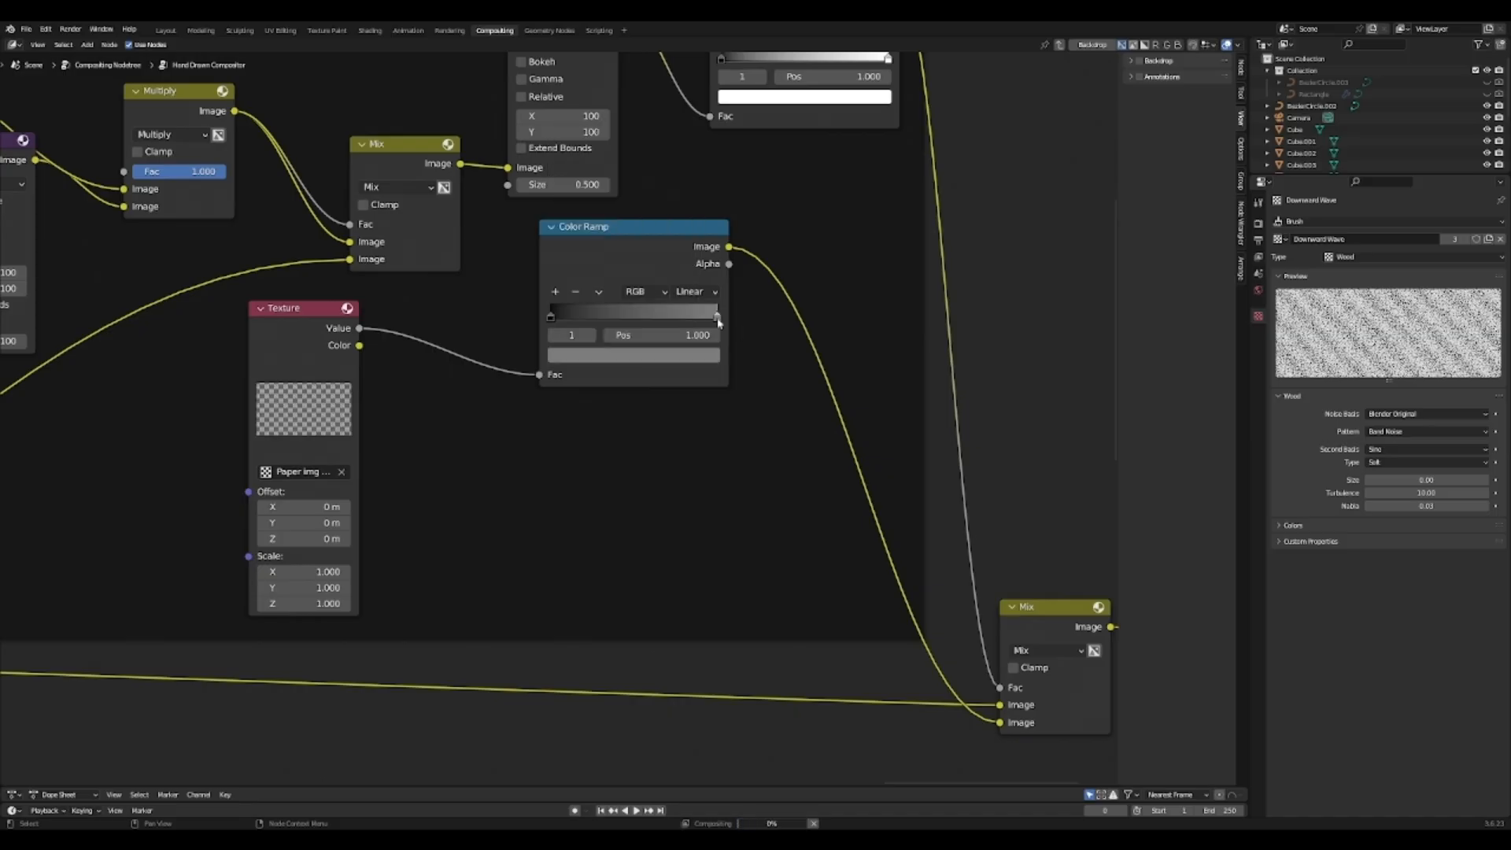
{"action": "left_click", "coordinate": [702, 356]}
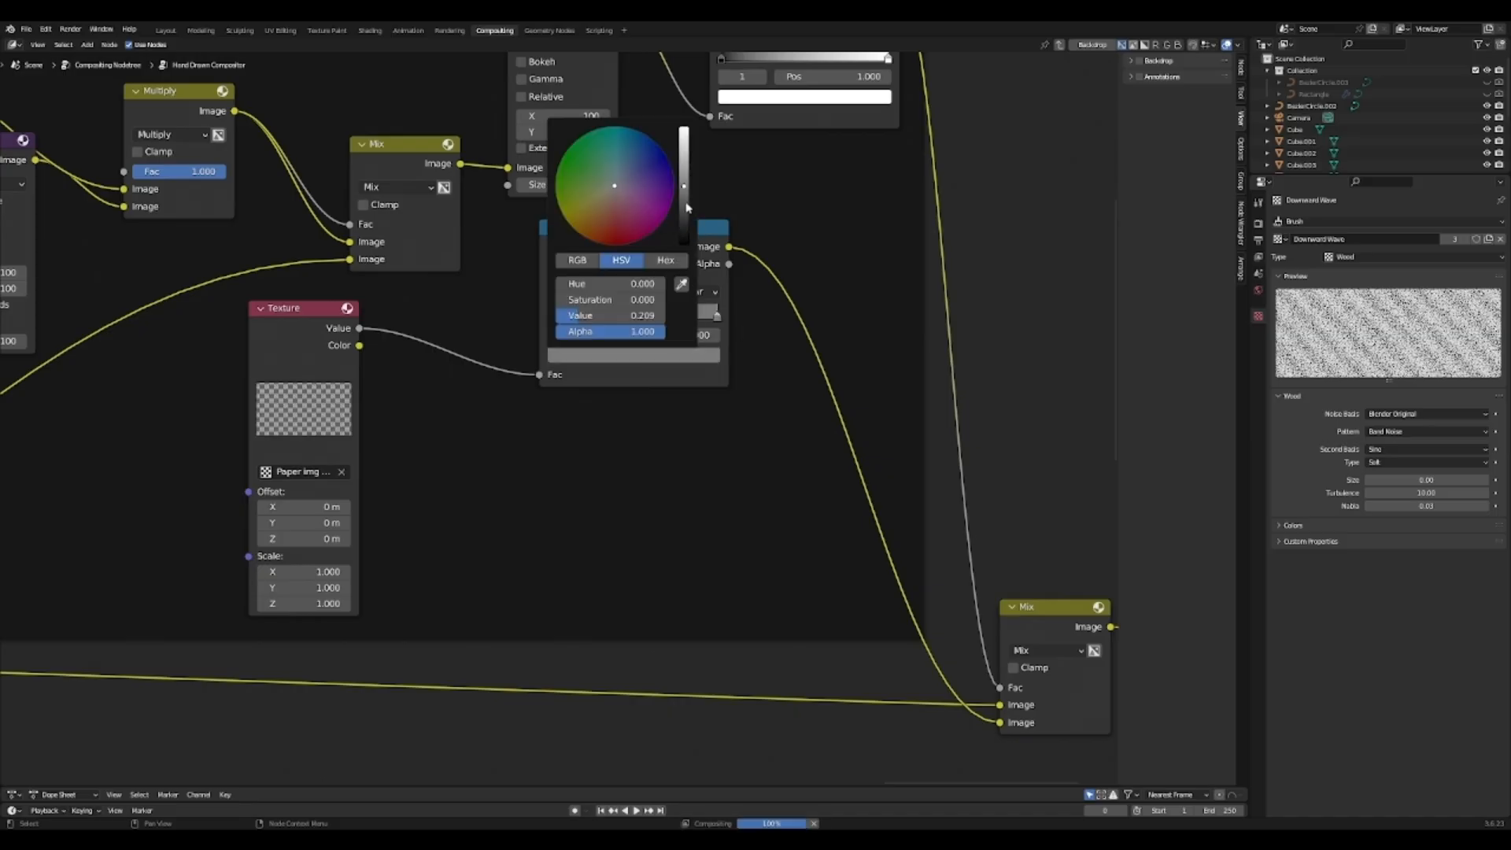
{"action": "left_click", "coordinate": [700, 360]}
{"action": "left_click", "coordinate": [700, 359]}
Step: Review the Hand Drawn Compositor node tree from Group Output back to Group Input, and save the file
{"action": "middle_click_drag", "start_coordinate": [836, 483], "coordinate": [679, 435]}
{"action": "middle_click_drag", "start_coordinate": [971, 511], "coordinate": [538, 510]}
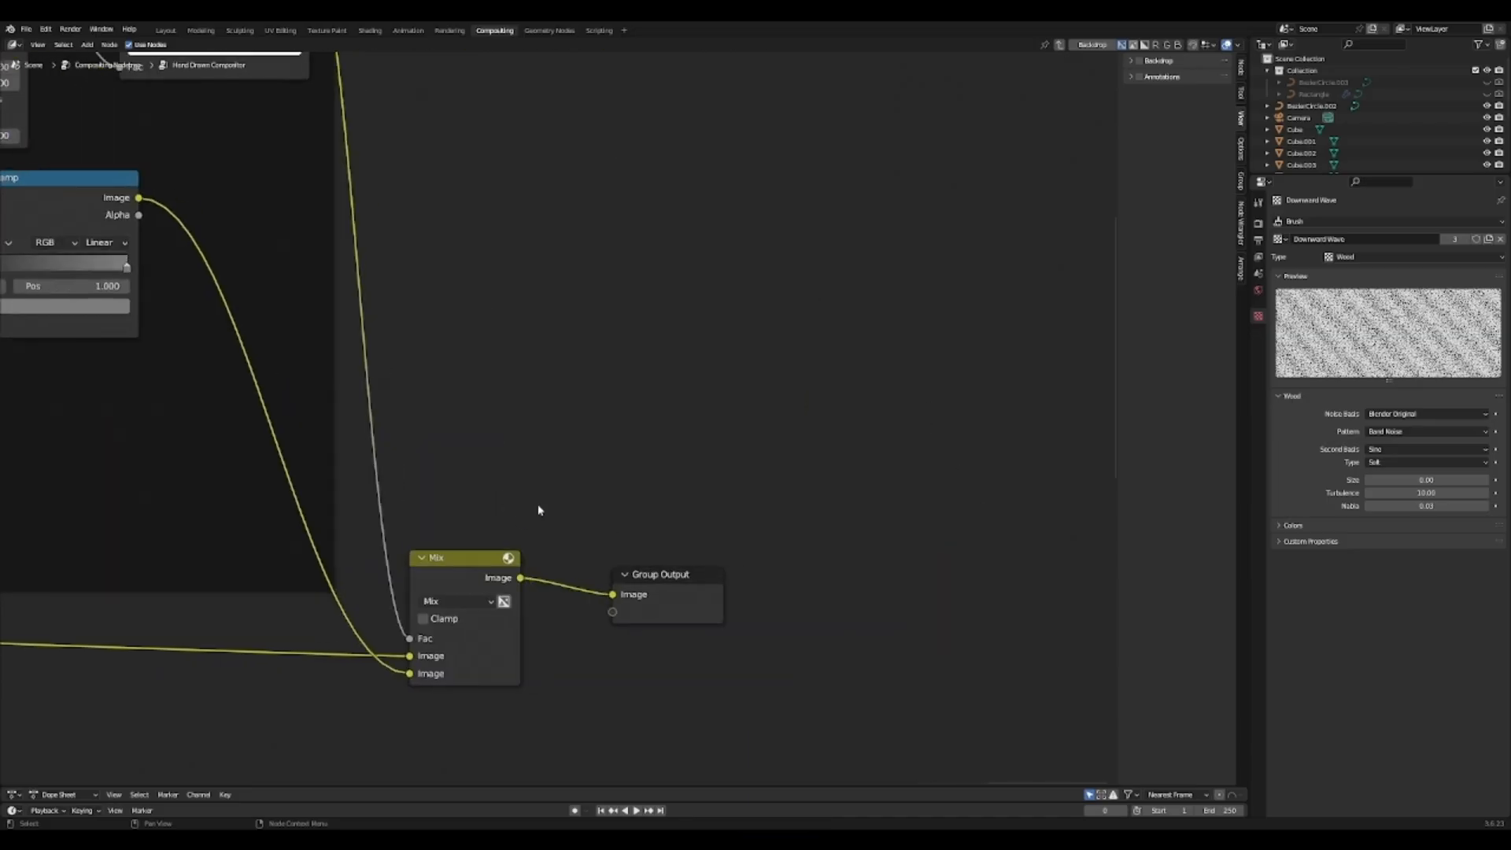
{"action": "scroll", "coordinate": [539, 510], "scroll_direction": "down", "scroll_amount": 4}
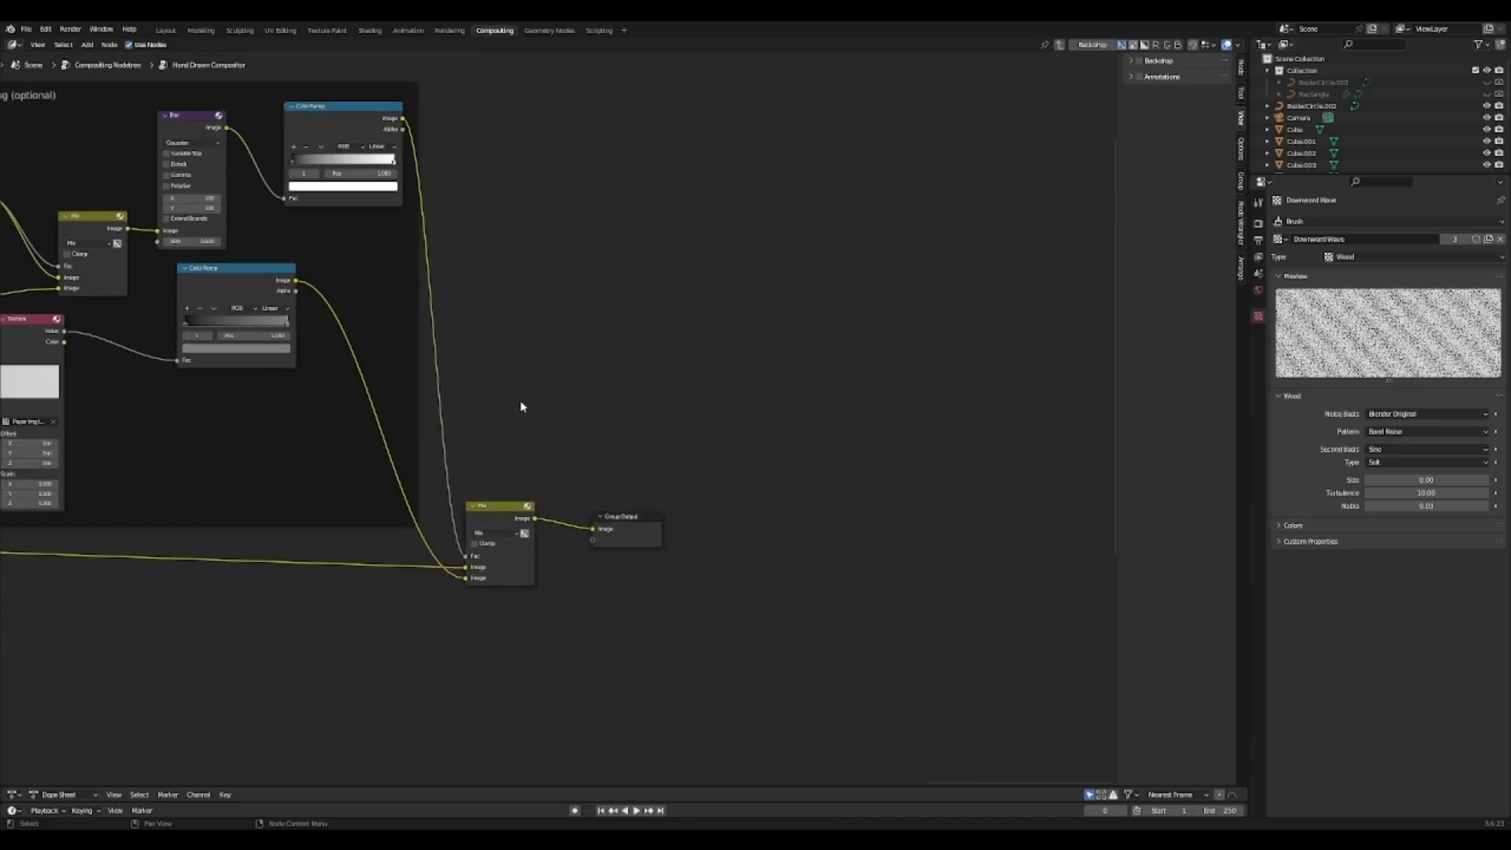
{"action": "scroll", "coordinate": [521, 407], "scroll_direction": "down", "scroll_amount": 5}
{"action": "scroll", "coordinate": [362, 419], "scroll_direction": "up", "scroll_amount": 3}
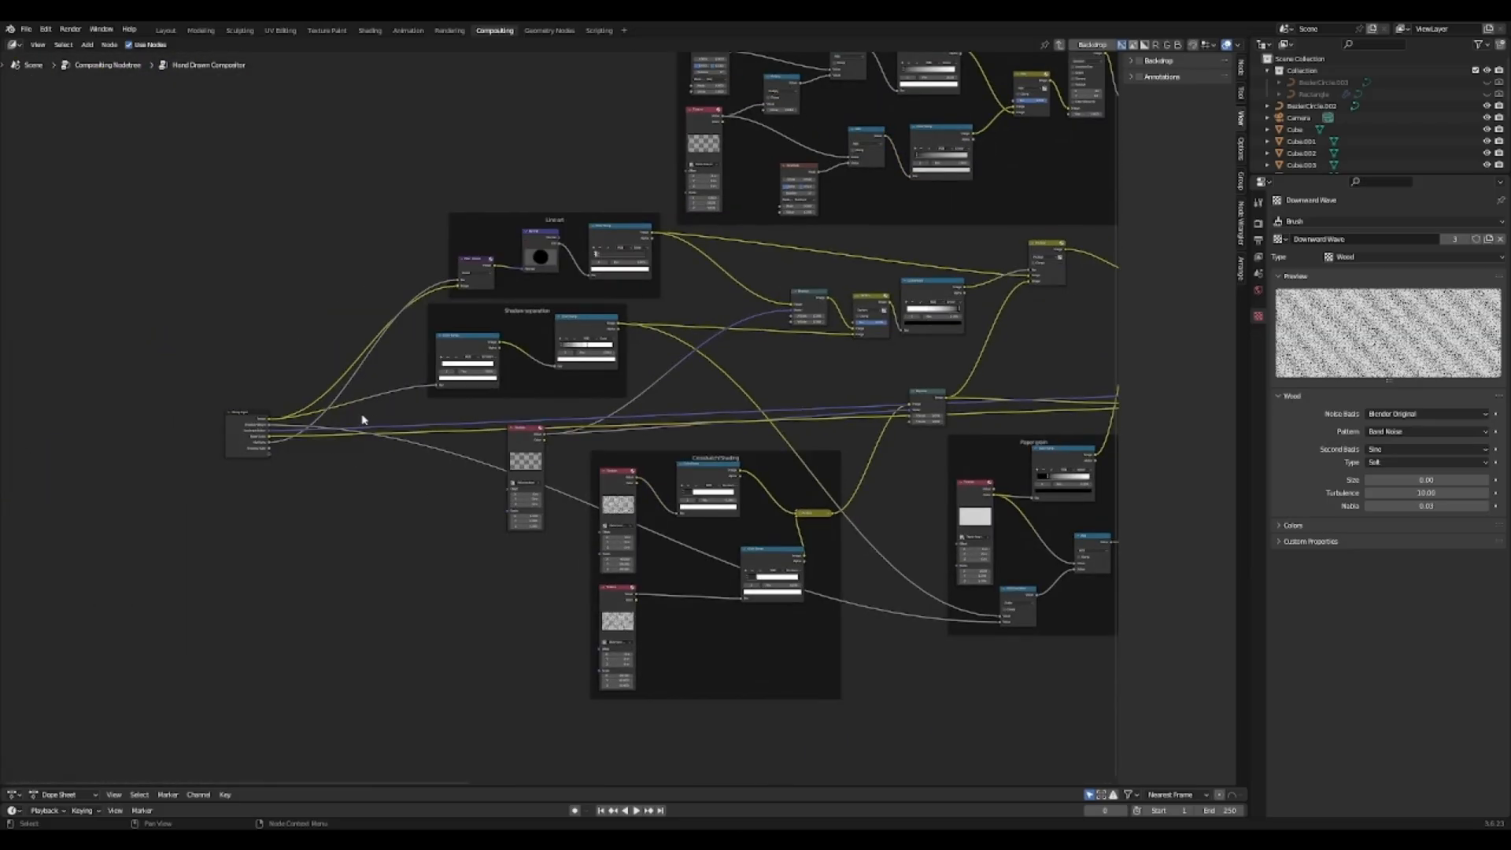
{"action": "scroll", "coordinate": [362, 420], "scroll_direction": "up", "scroll_amount": 4}
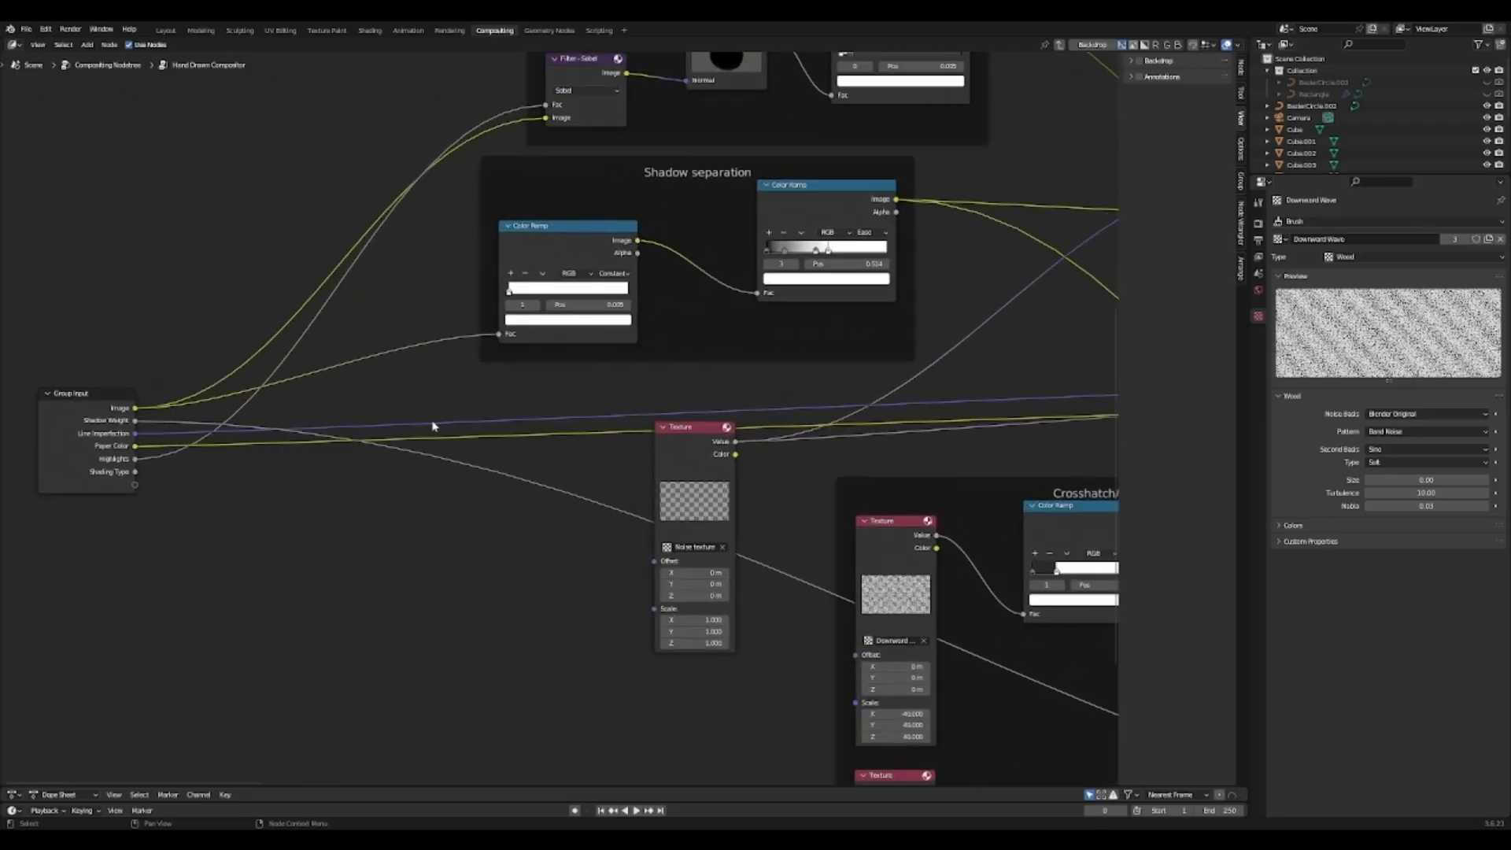
{"action": "scroll", "coordinate": [434, 426], "scroll_direction": "down", "scroll_amount": 8}
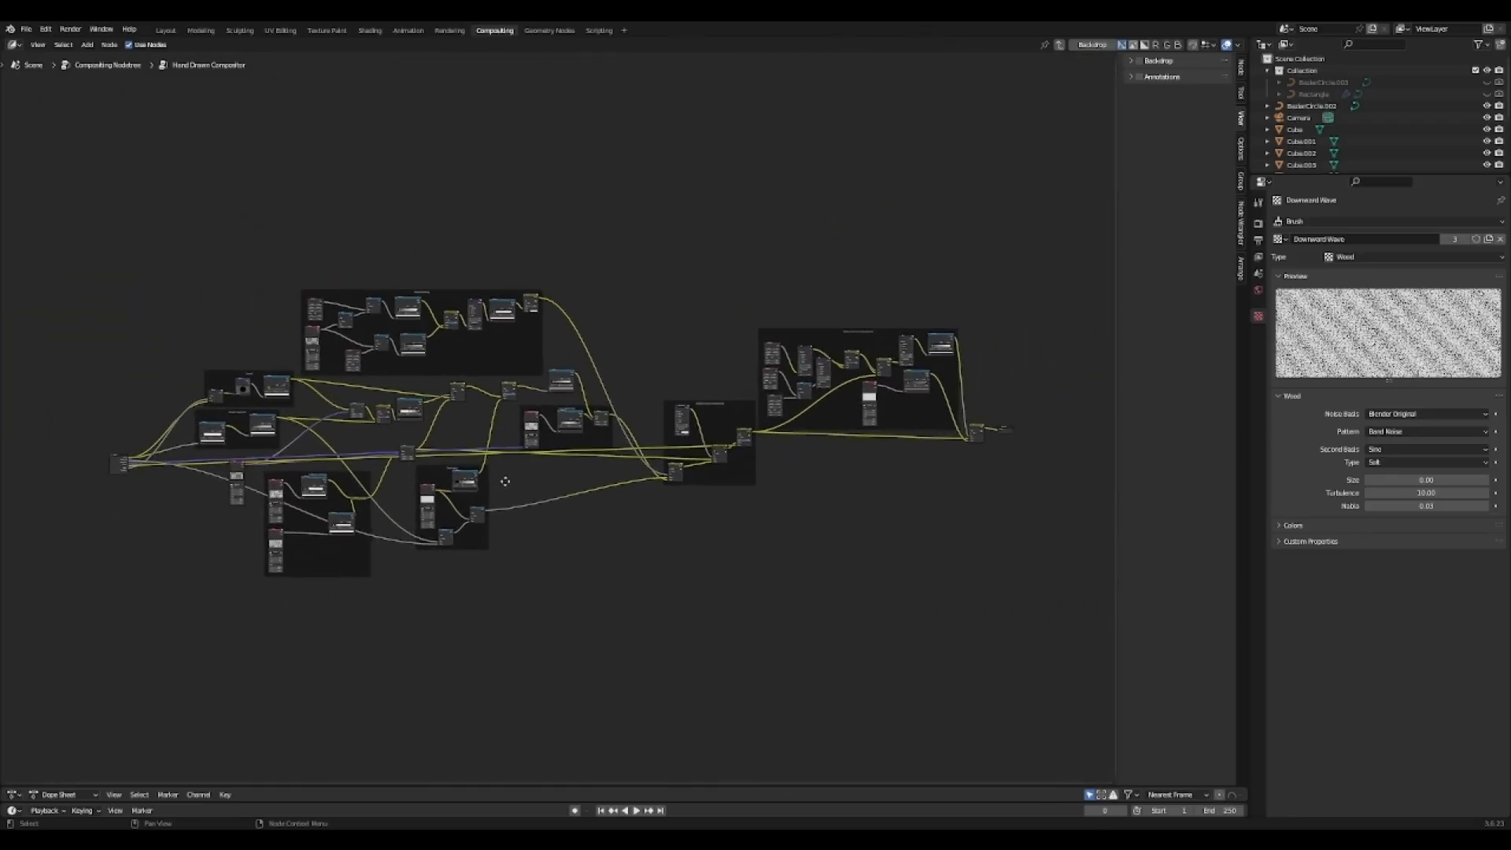
{"action": "scroll", "coordinate": [505, 481], "scroll_direction": "up", "scroll_amount": 3}
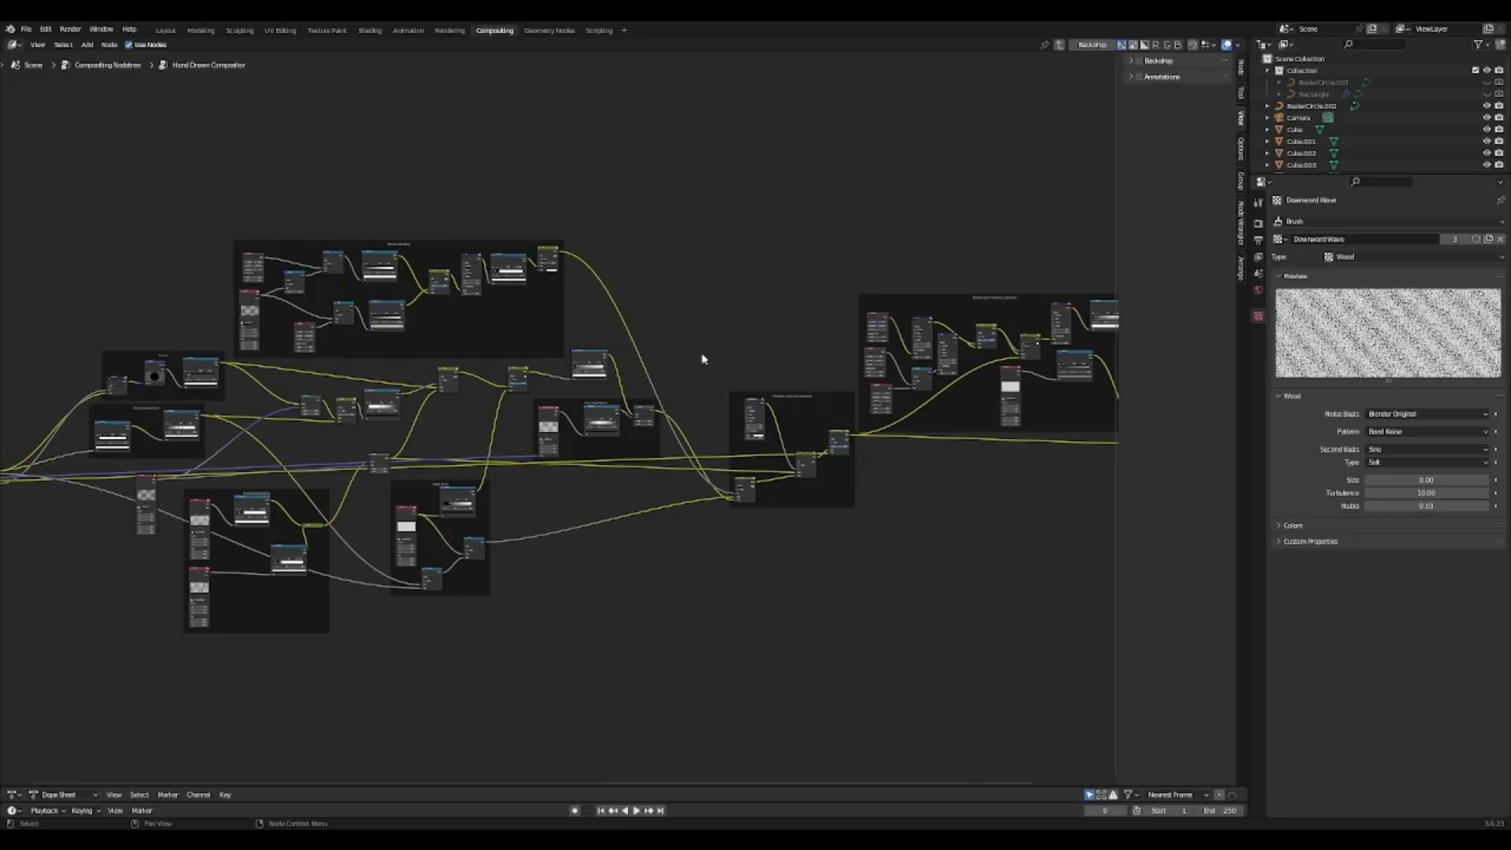
{"action": "scroll", "coordinate": [575, 276], "scroll_direction": "down", "scroll_amount": 1}
{"action": "key", "text": "ctrl+s"}
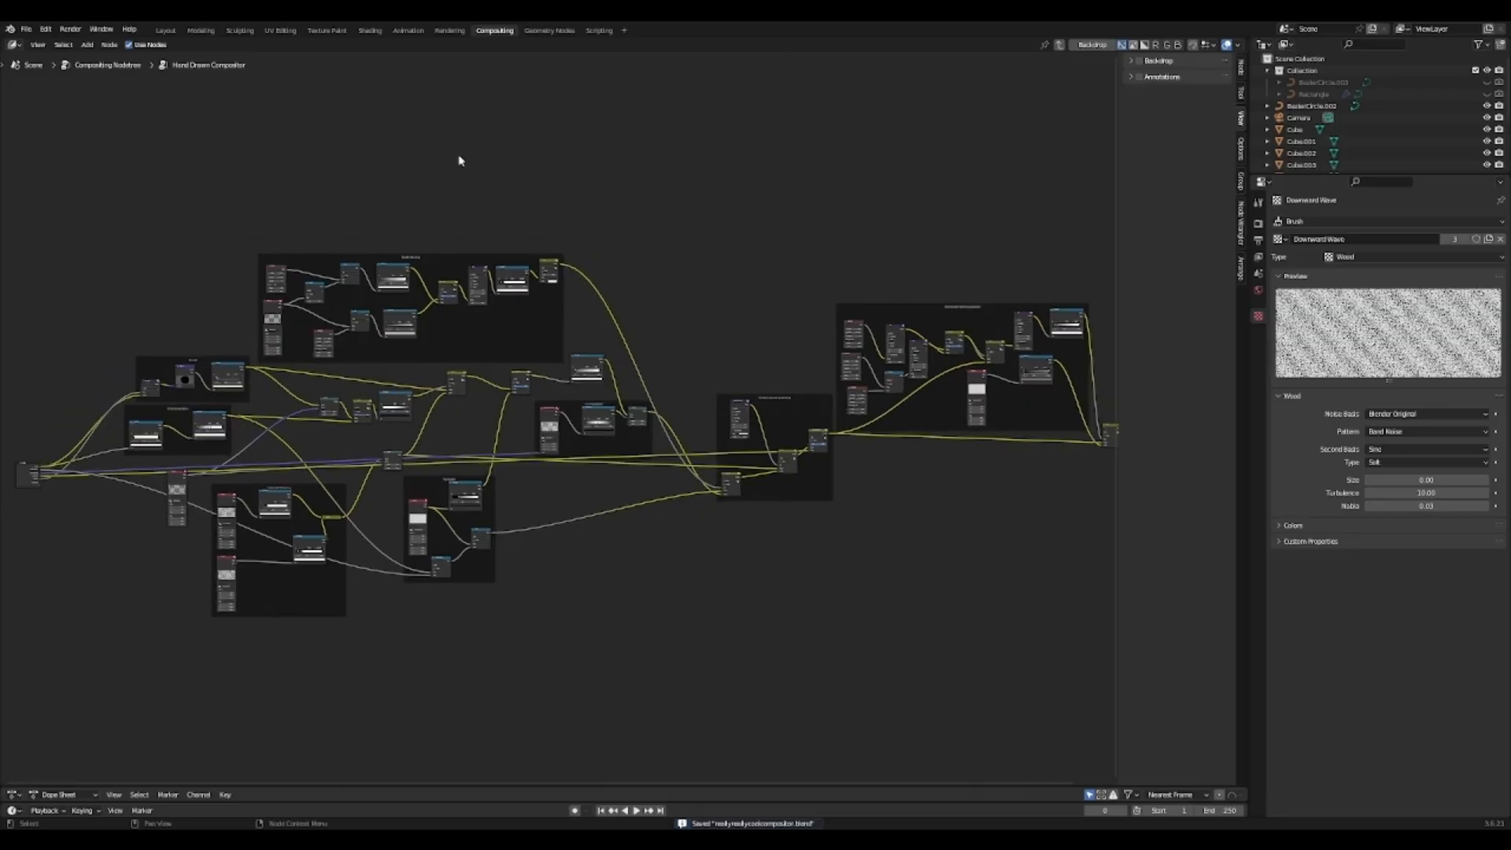
Step: View the rendered drawing and the 3D scene layout, and return to the compositing node tree
{"action": "left_click", "coordinate": [444, 31]}
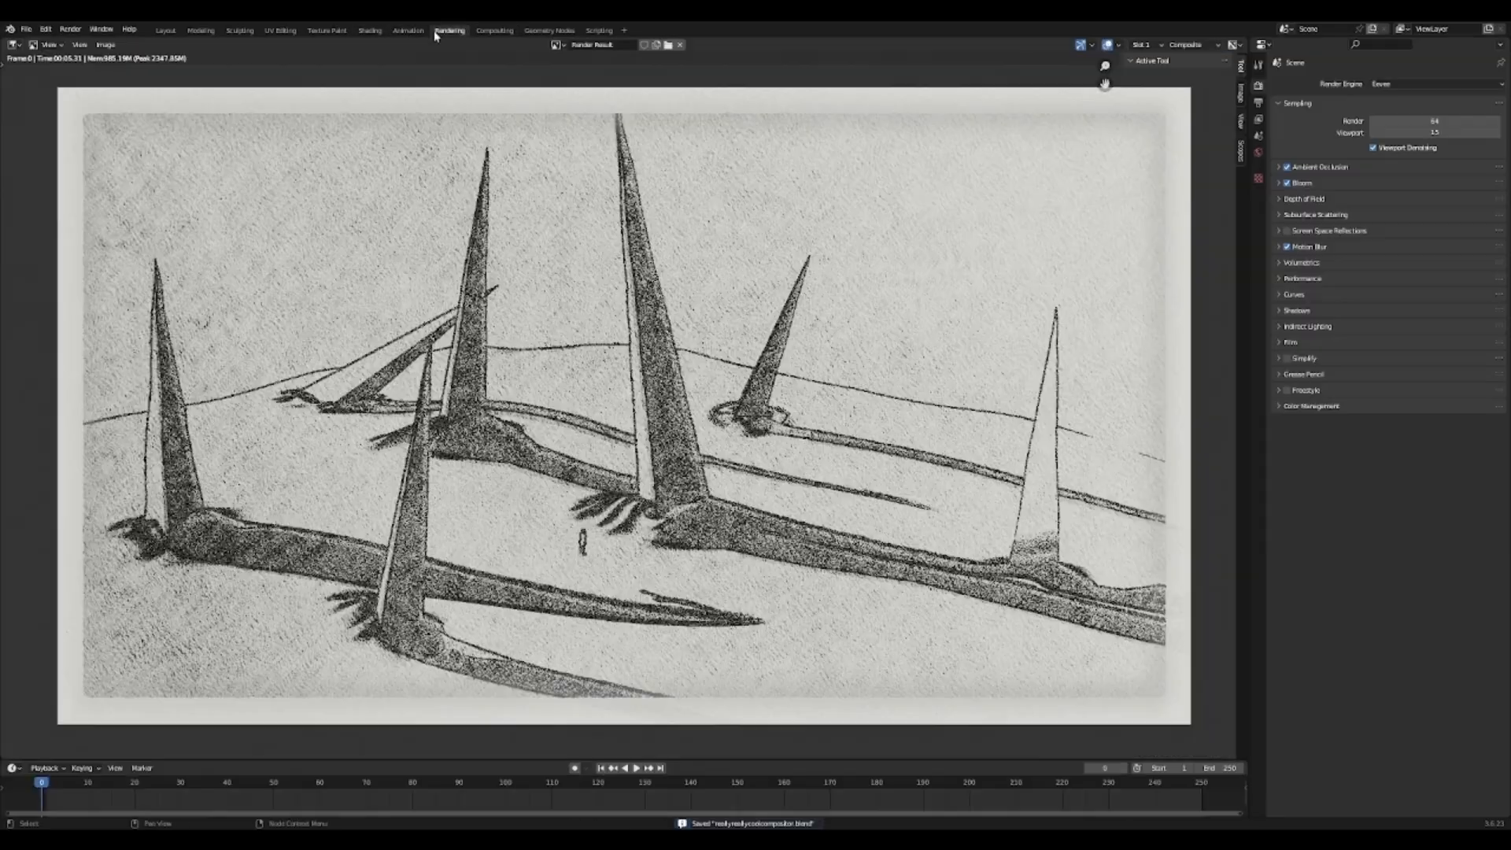
{"action": "left_click", "coordinate": [165, 30]}
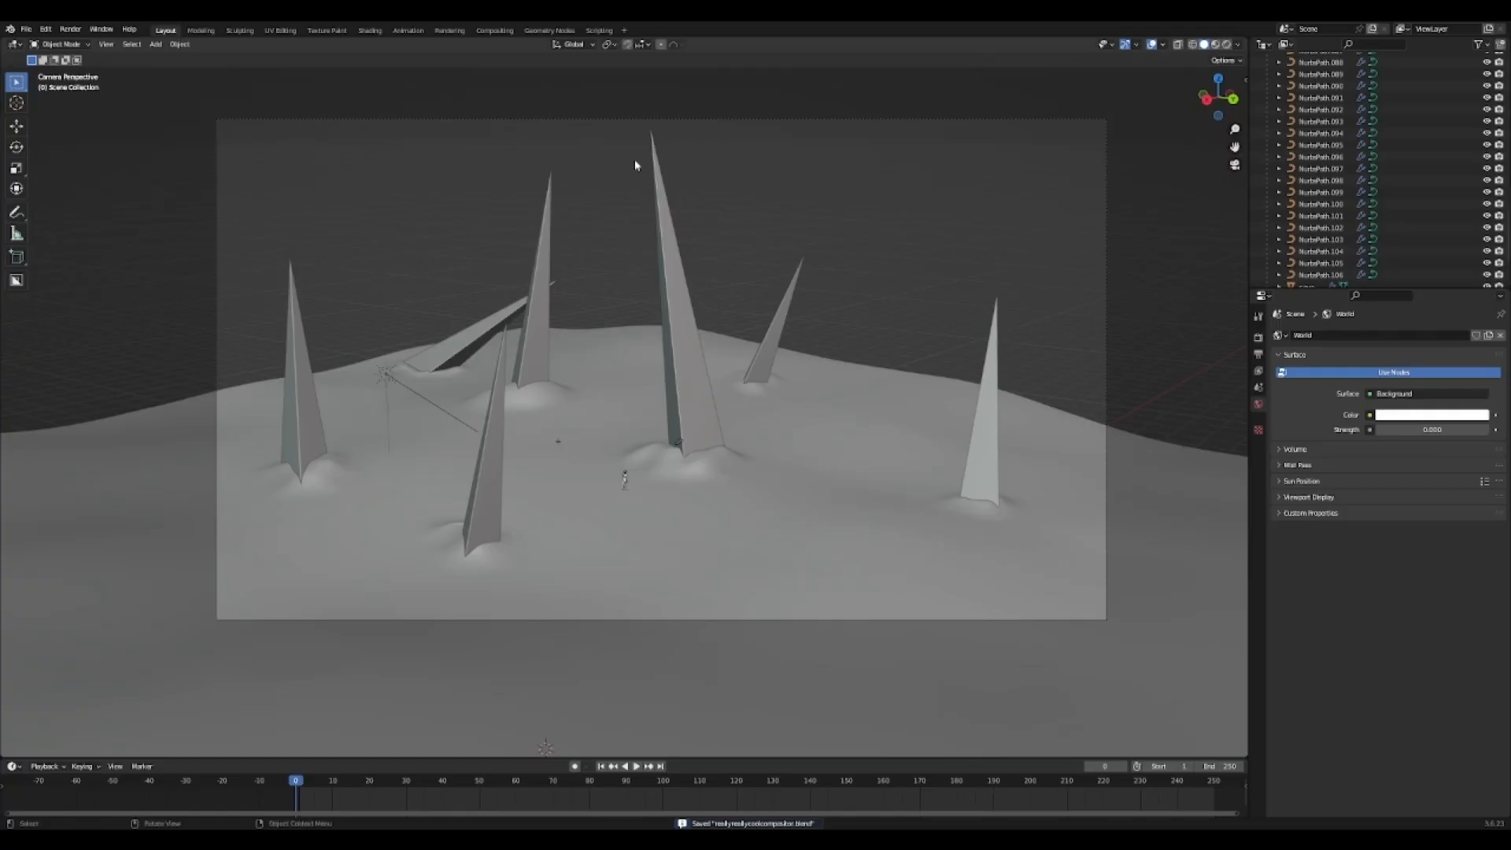
{"action": "left_click", "coordinate": [462, 32]}
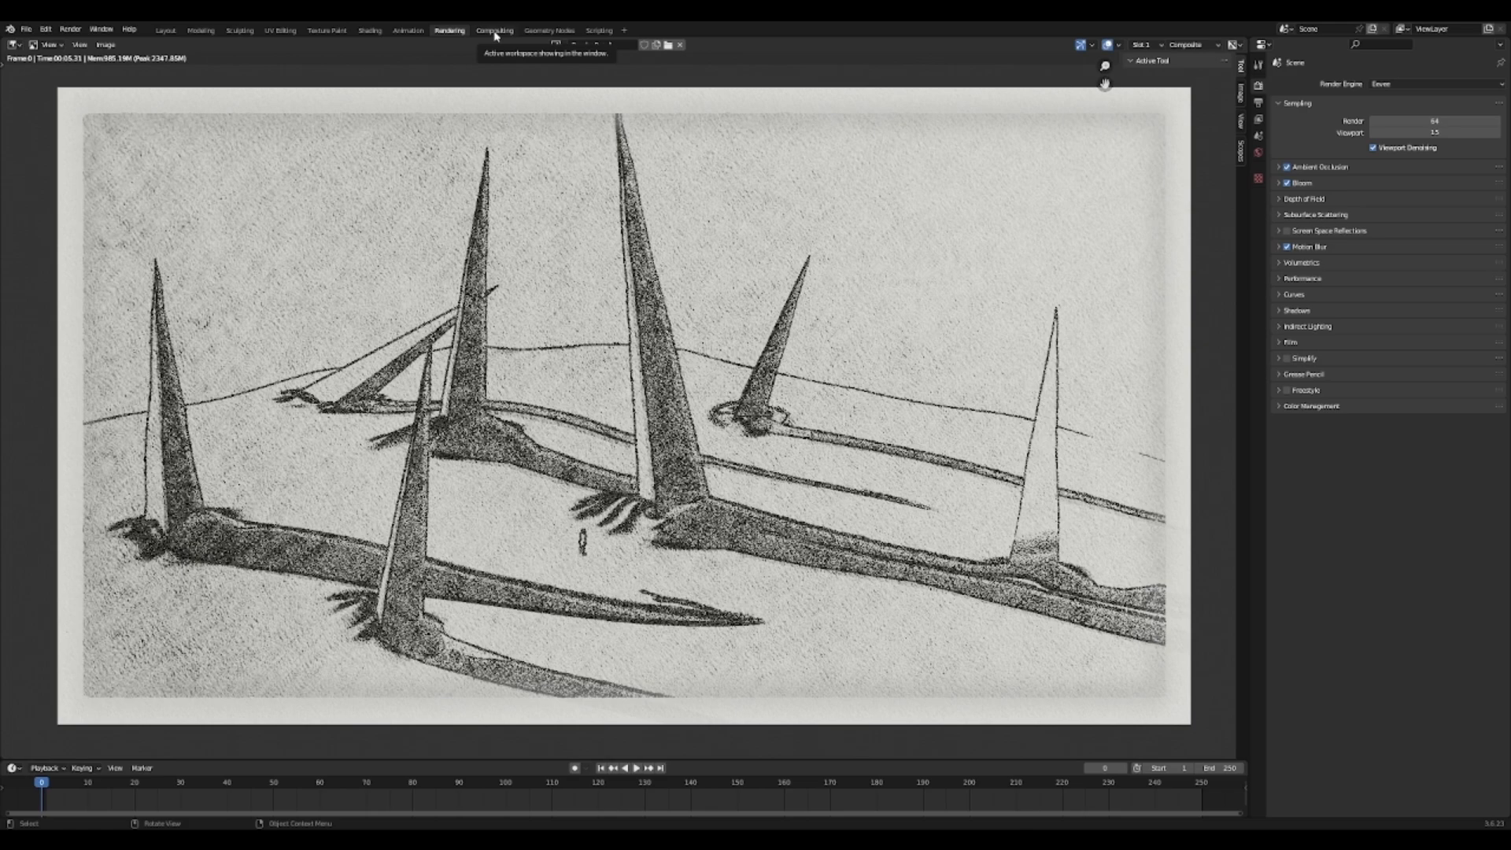
{"action": "left_click", "coordinate": [495, 32]}
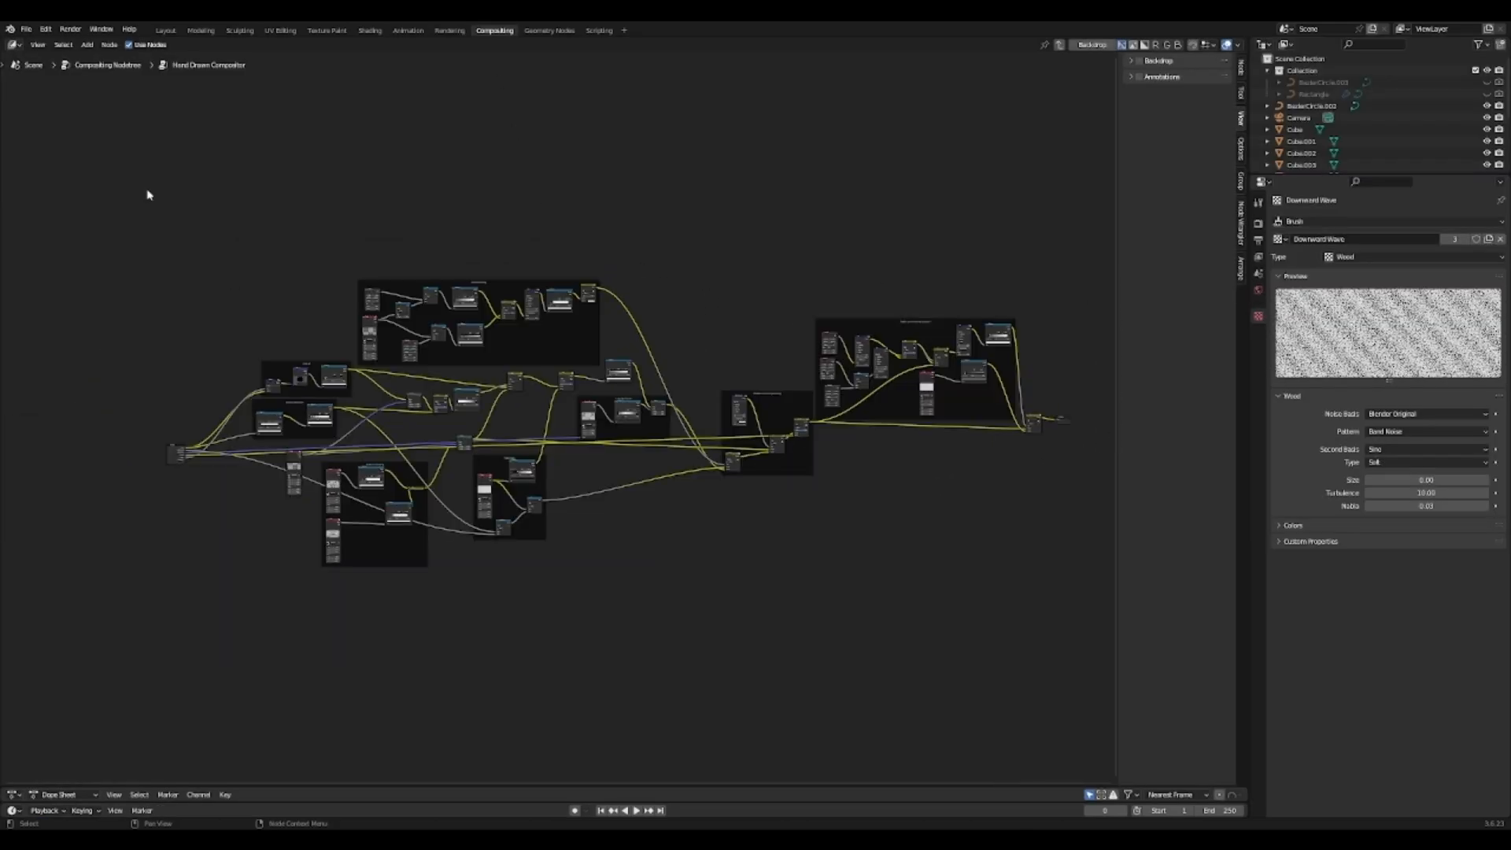